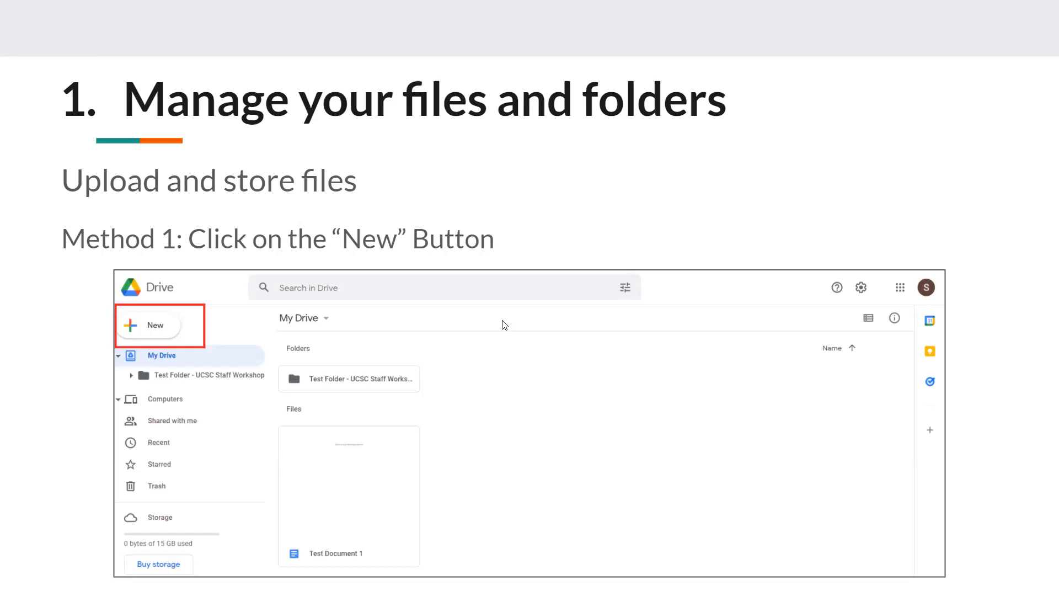
Exit the slideshow and switch to Google Drive to look over the suggested items, folders and files in My Drive.
key("Escape")
left_click(309, 24)
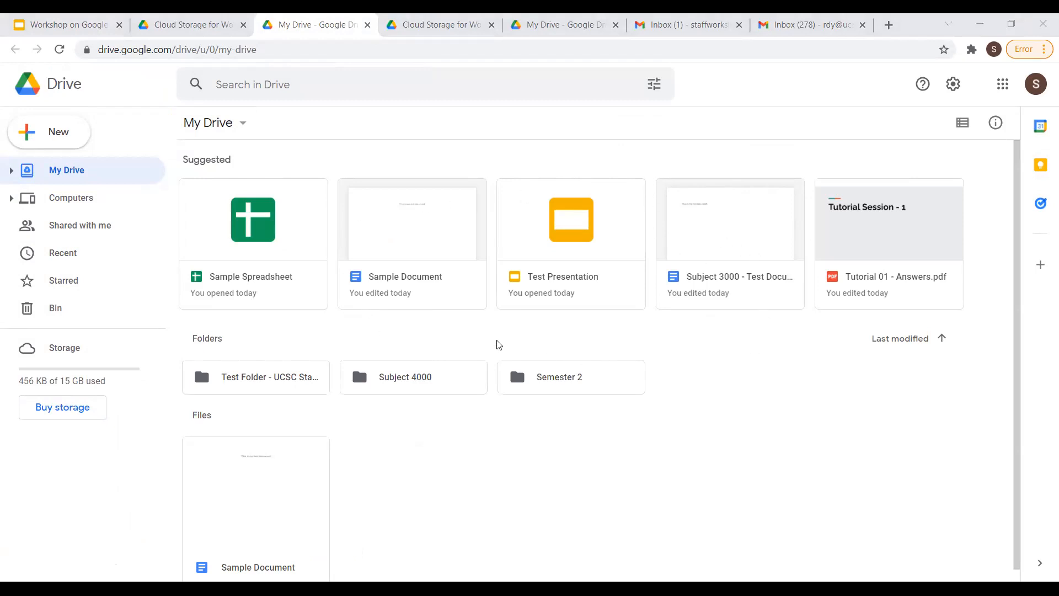
scroll(745, 389, "down", 1)
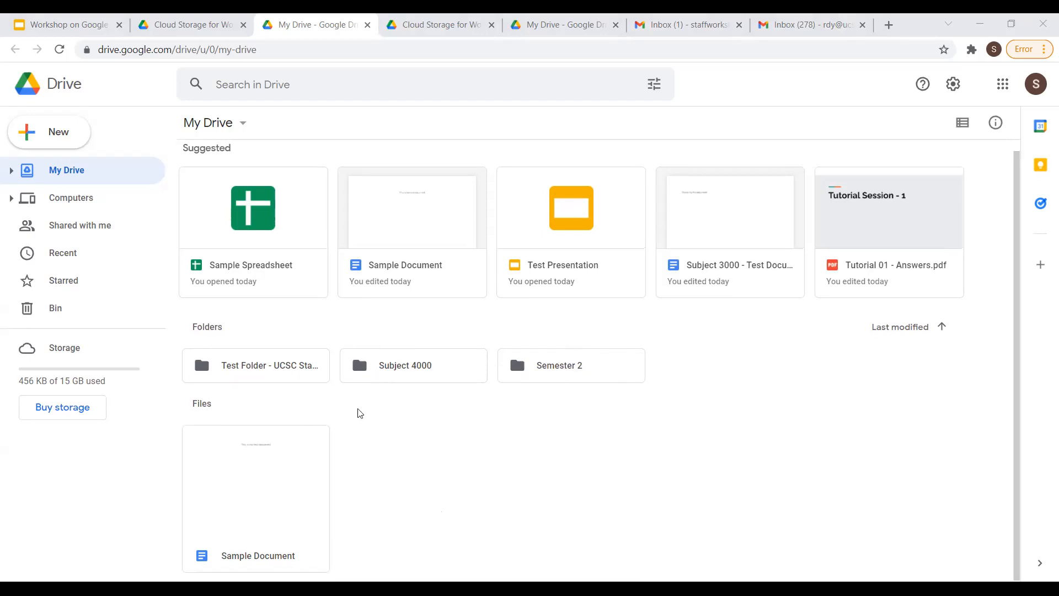
scroll(357, 413, "up", 1)
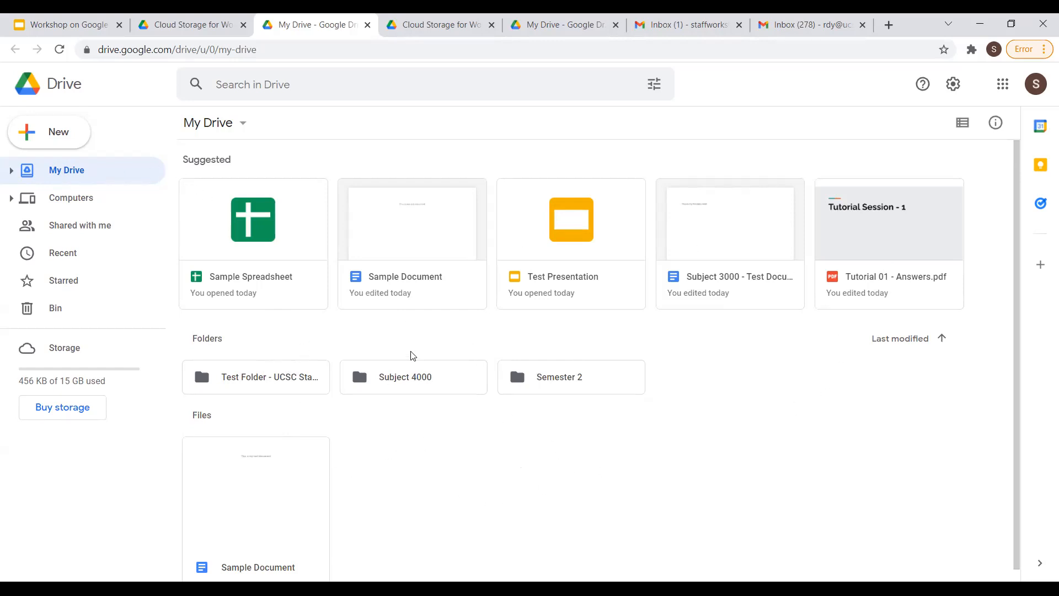
View the Computers section and the files shared with this account, and check which account is signed in.
left_click(72, 203)
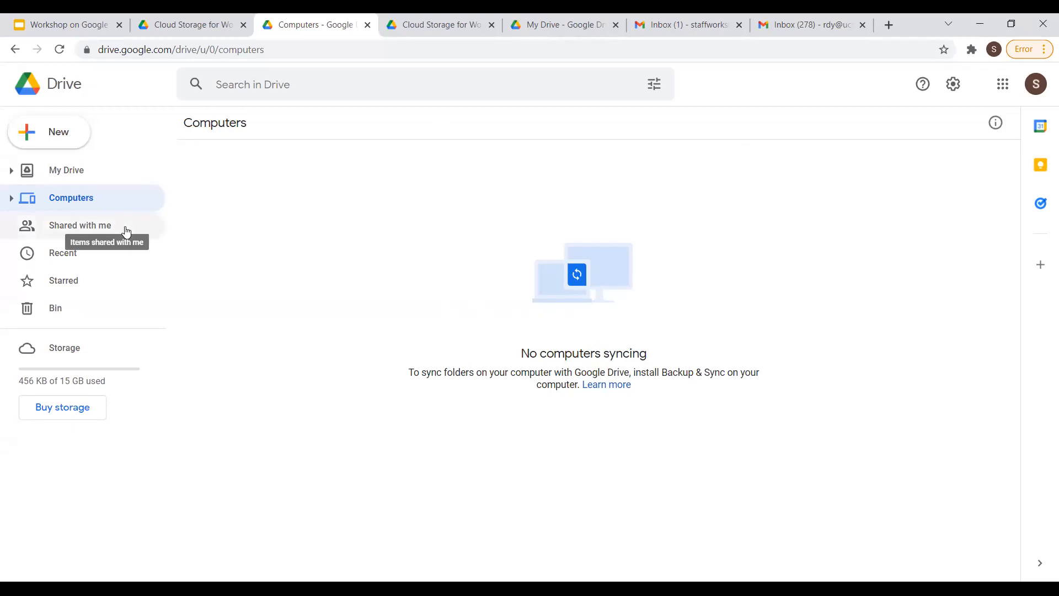
left_click(75, 227)
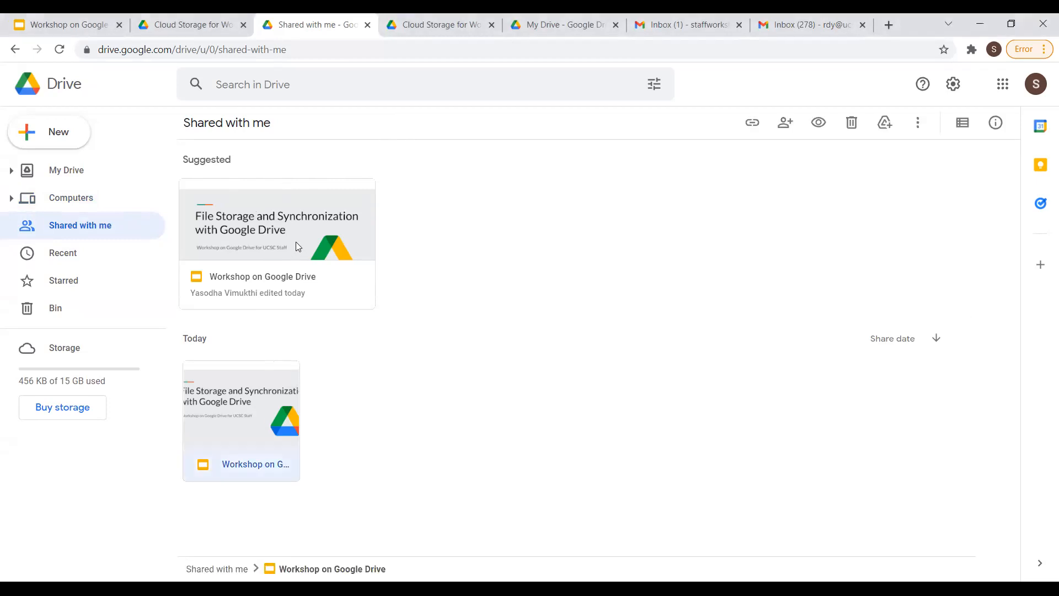
left_click(246, 219)
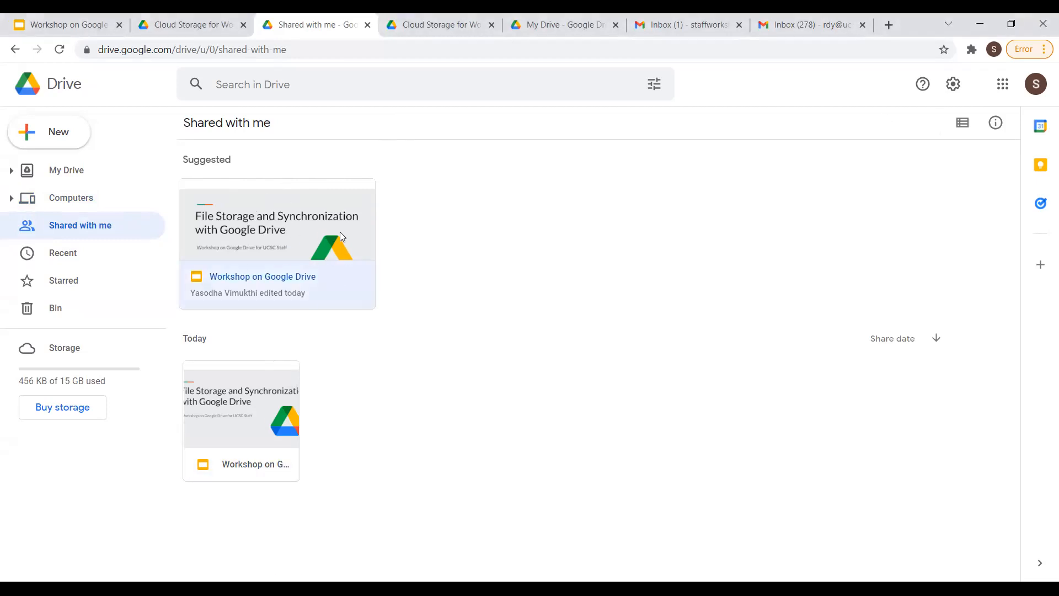
left_click(1036, 85)
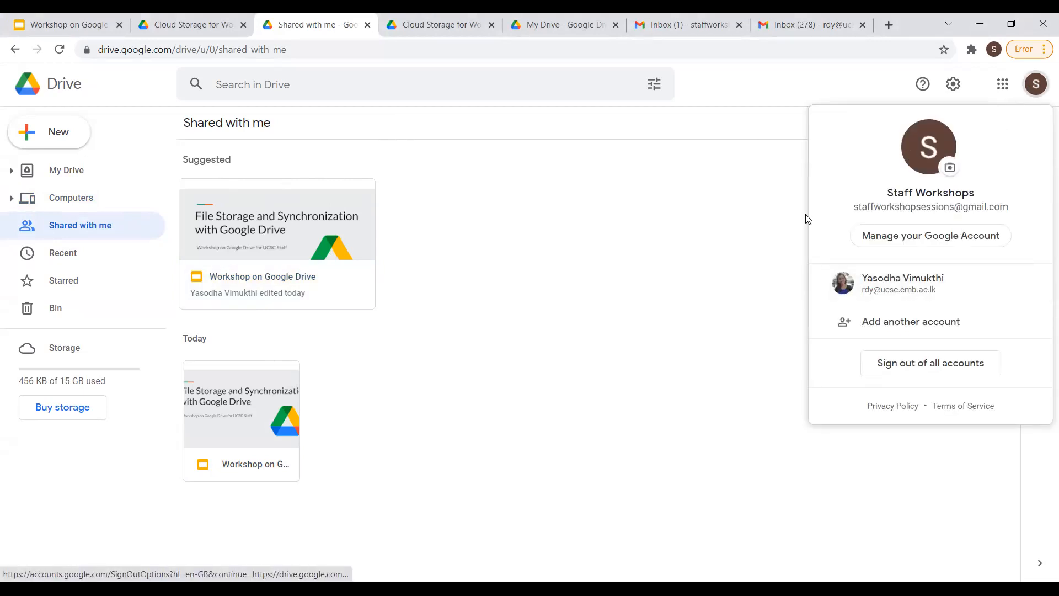
left_click(466, 300)
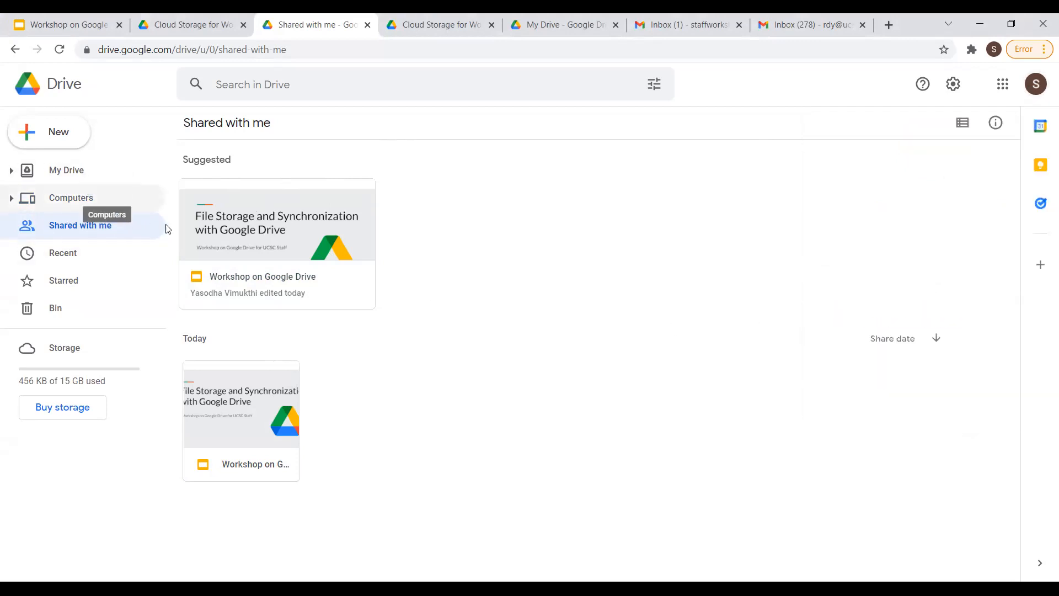
Review the contents of the Recent, Starred and Bin sections of the drive.
left_click(115, 261)
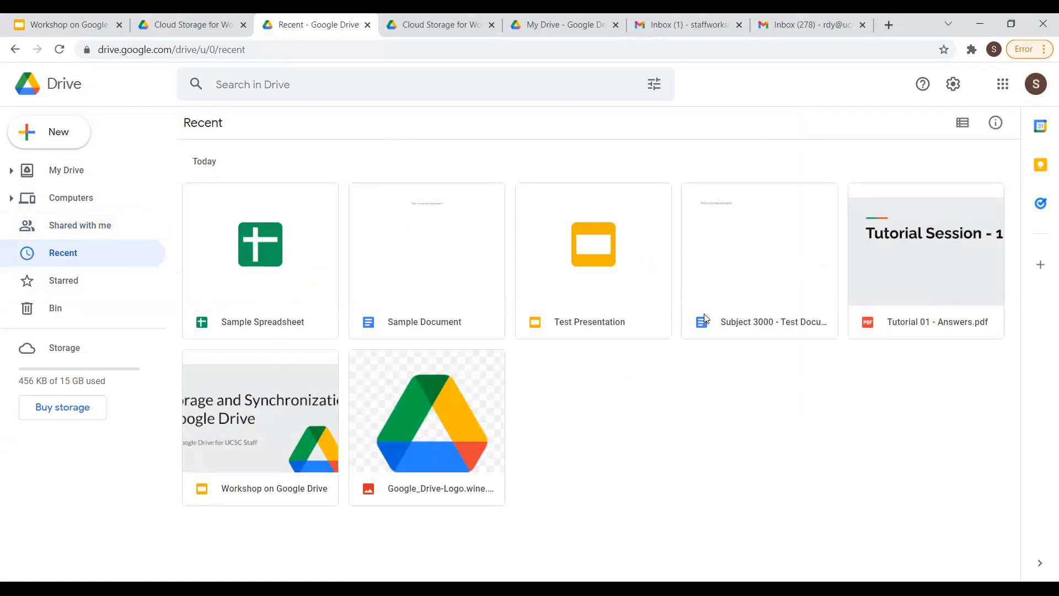
left_click(91, 280)
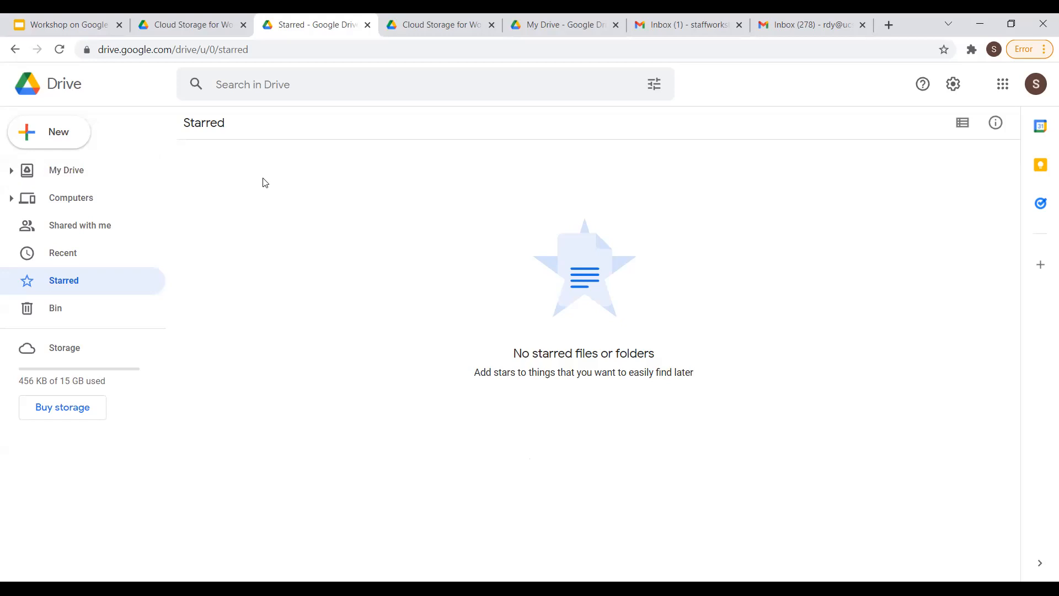
left_click(85, 307)
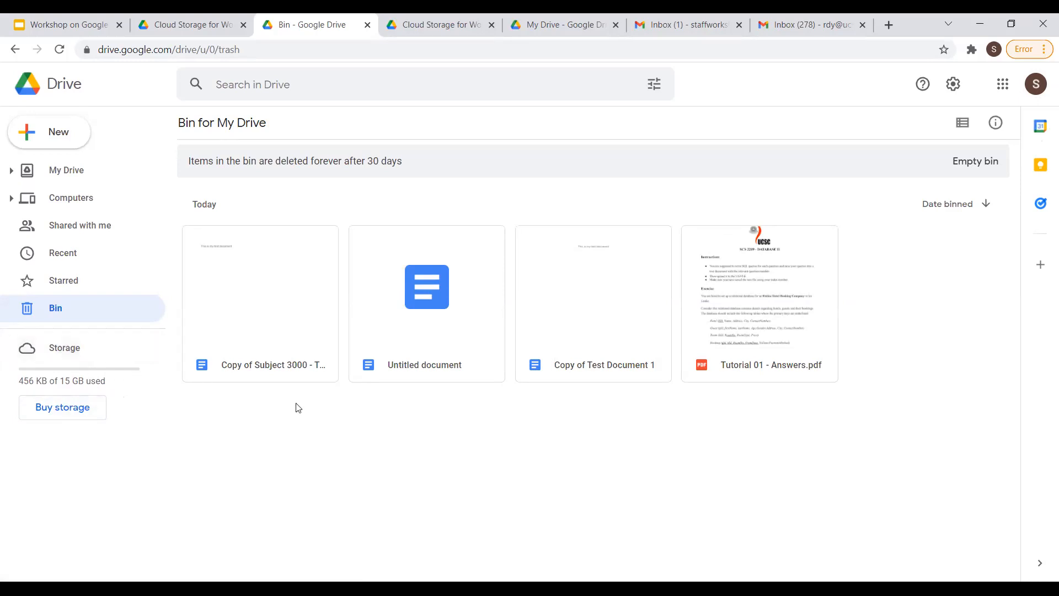
Check the file upload slide in the Google Slides workshop presentation, and open the Semester 2 folder from My Drive in Google Drive.
left_click(105, 176)
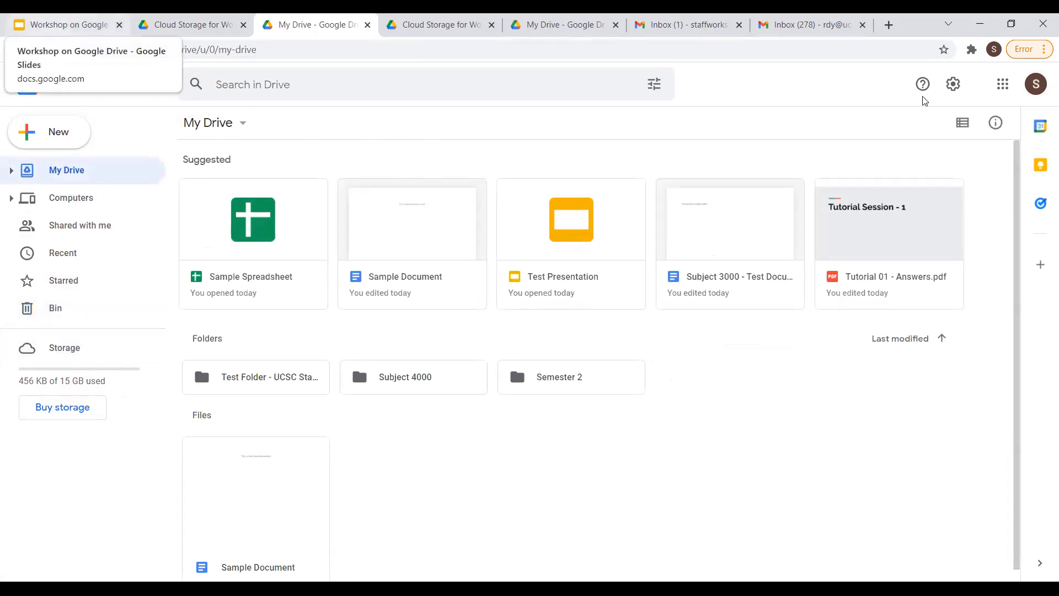
key("ctrl+1")
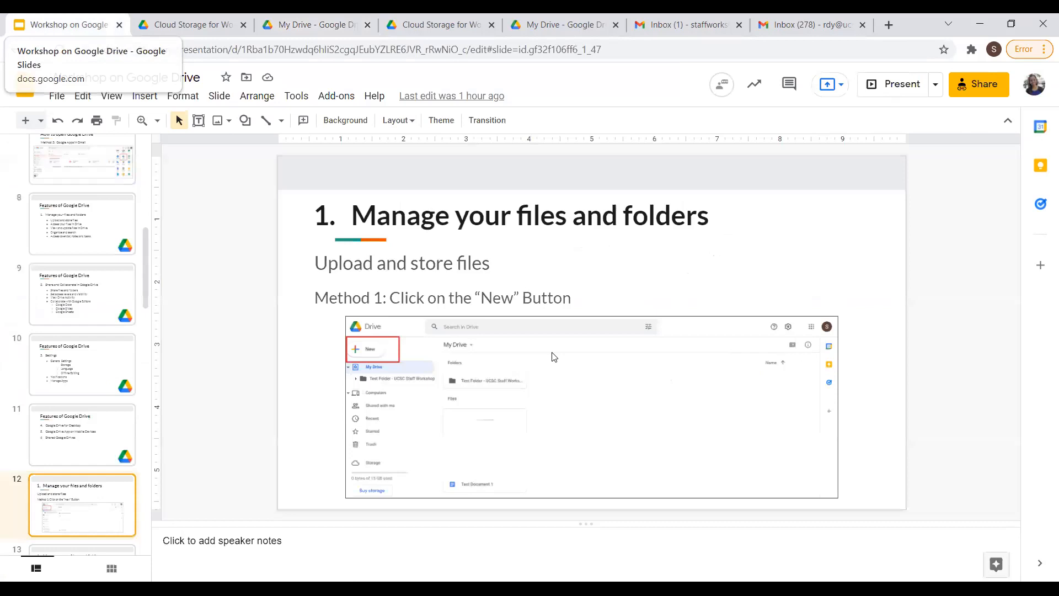
key("ctrl+F5")
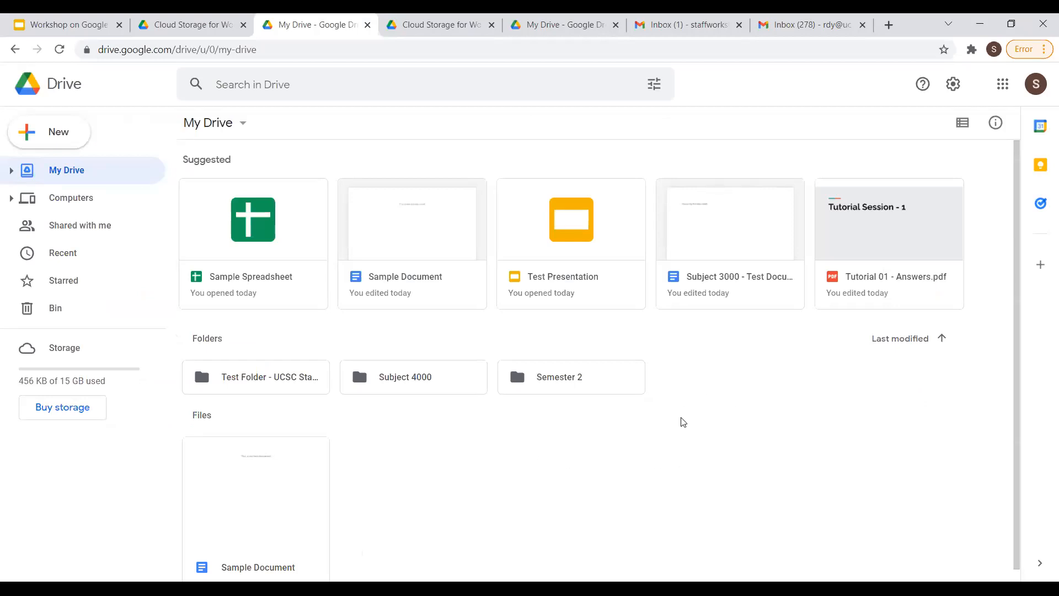
double_click(596, 380)
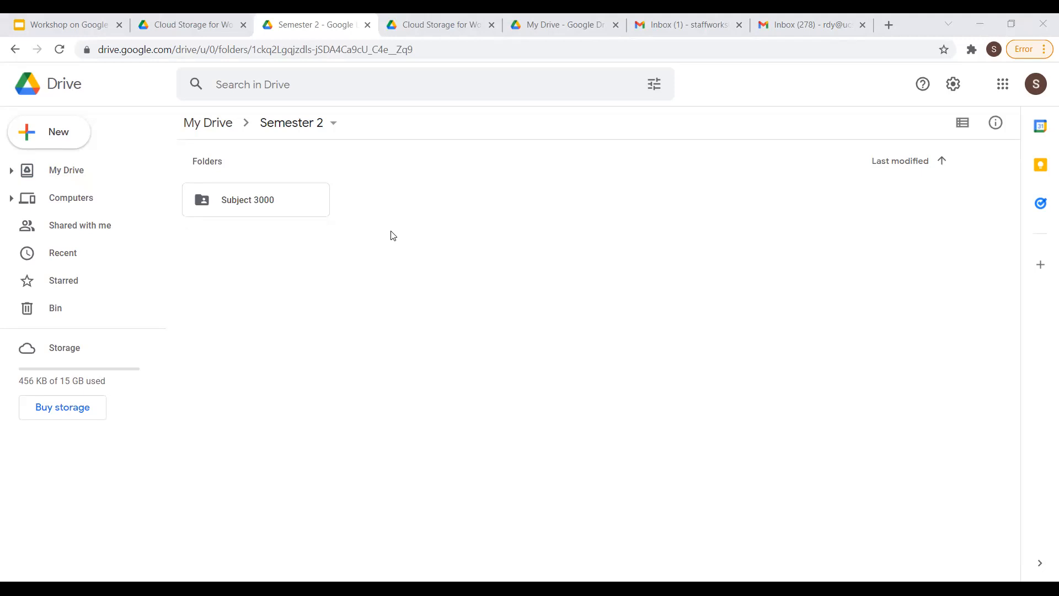
Examine the item types that can be created in Semester 2 and browse the Google Workspace Marketplace apps that work with Drive.
left_click(52, 139)
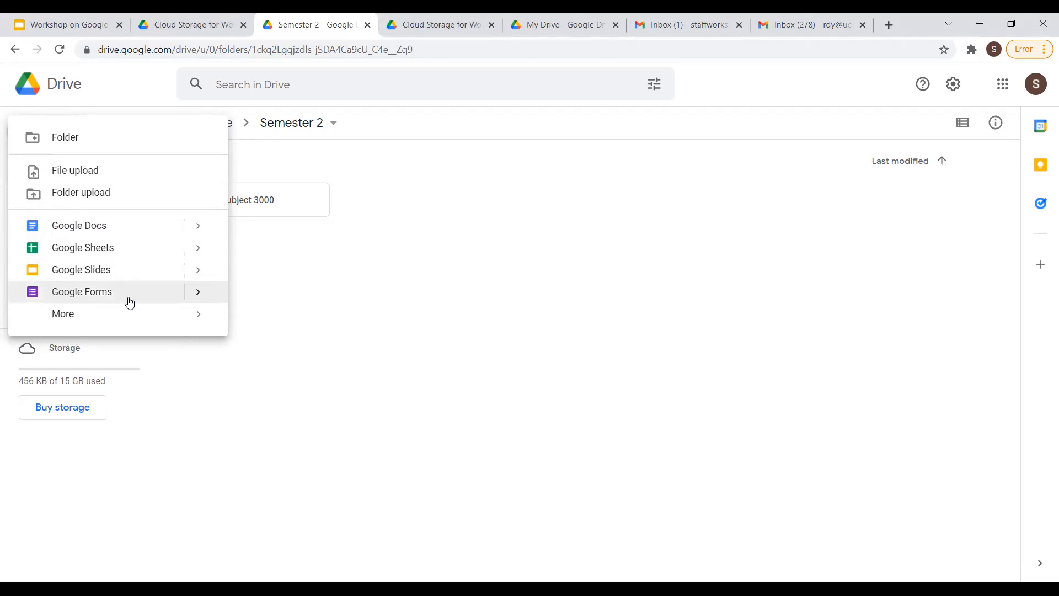
left_click(135, 315)
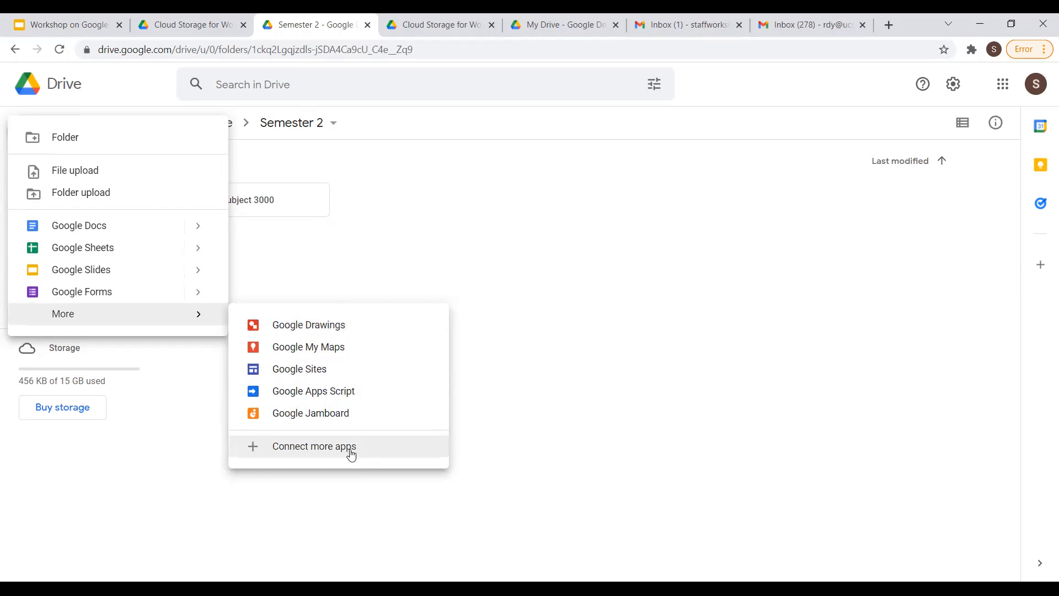
left_click(384, 449)
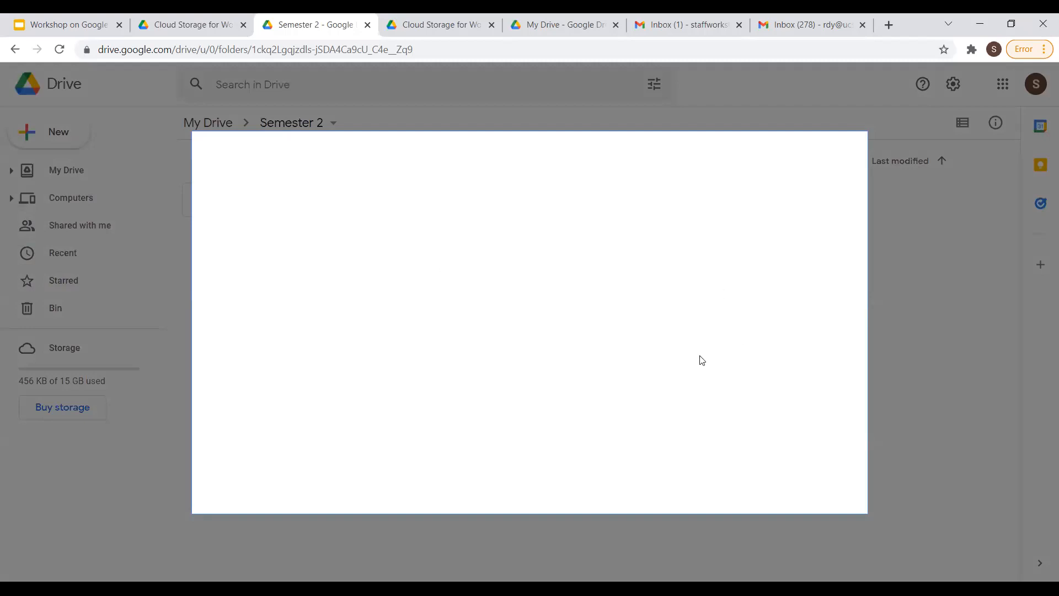
scroll(651, 366, "down", 4)
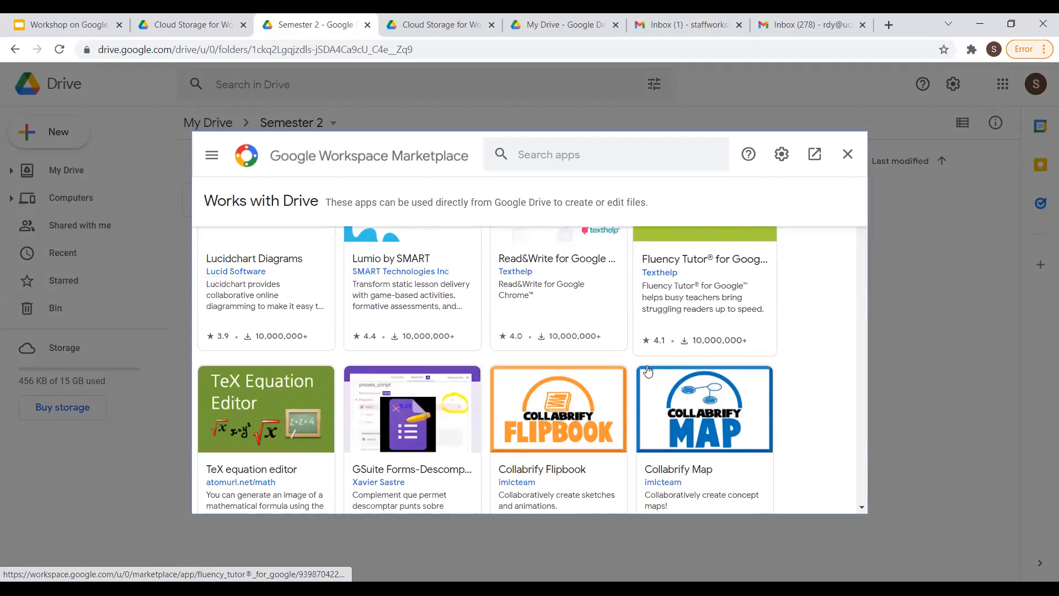
scroll(648, 371, "down", 10)
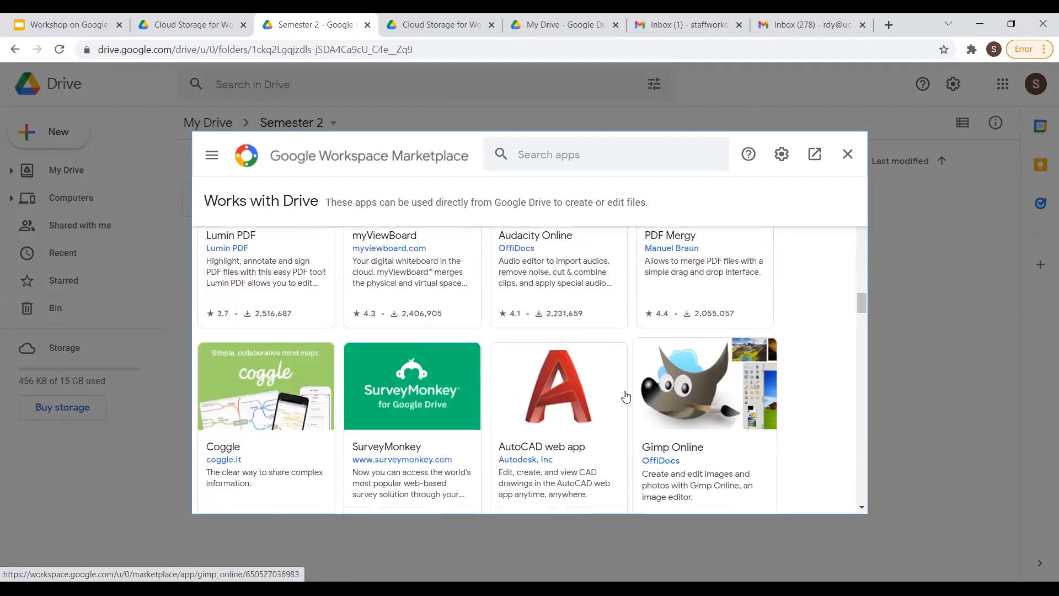
scroll(532, 379, "up", 5)
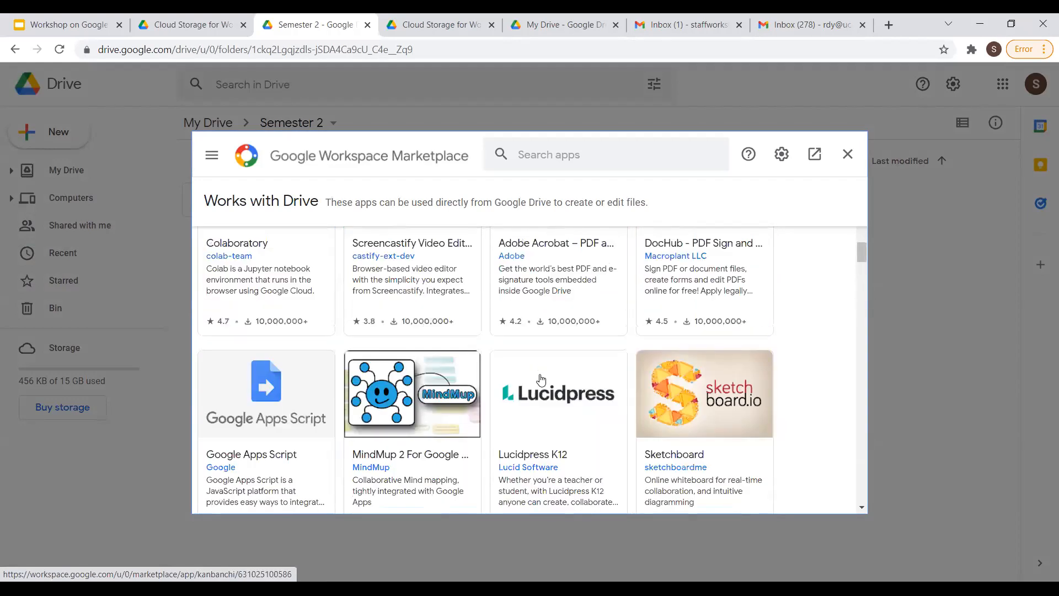
scroll(817, 199, "up", 5)
left_click(848, 154)
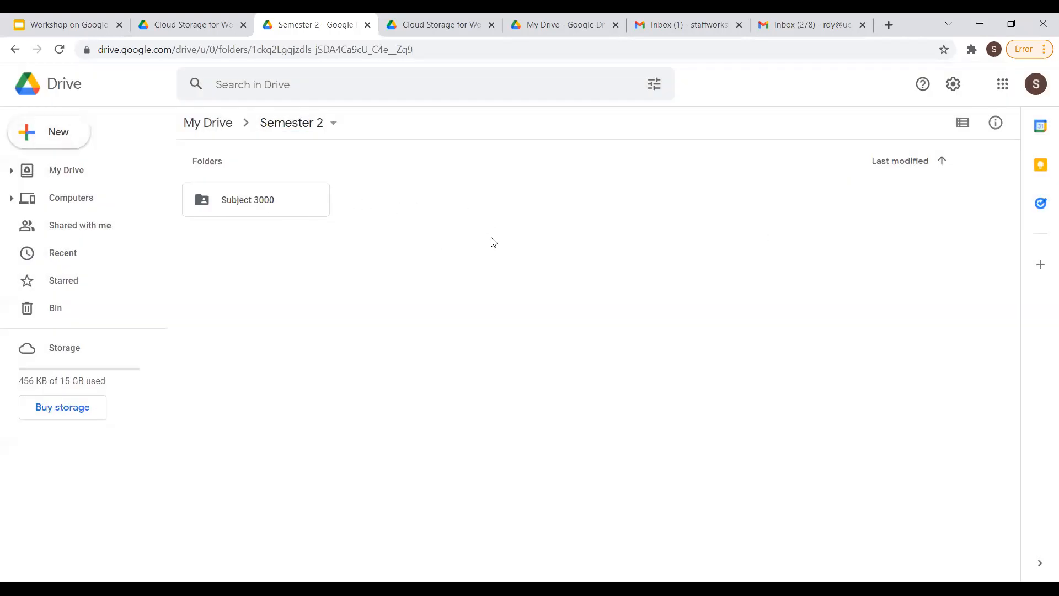
Create a new folder named "Subject 5000" inside the Semester 2 folder.
right_click(453, 210)
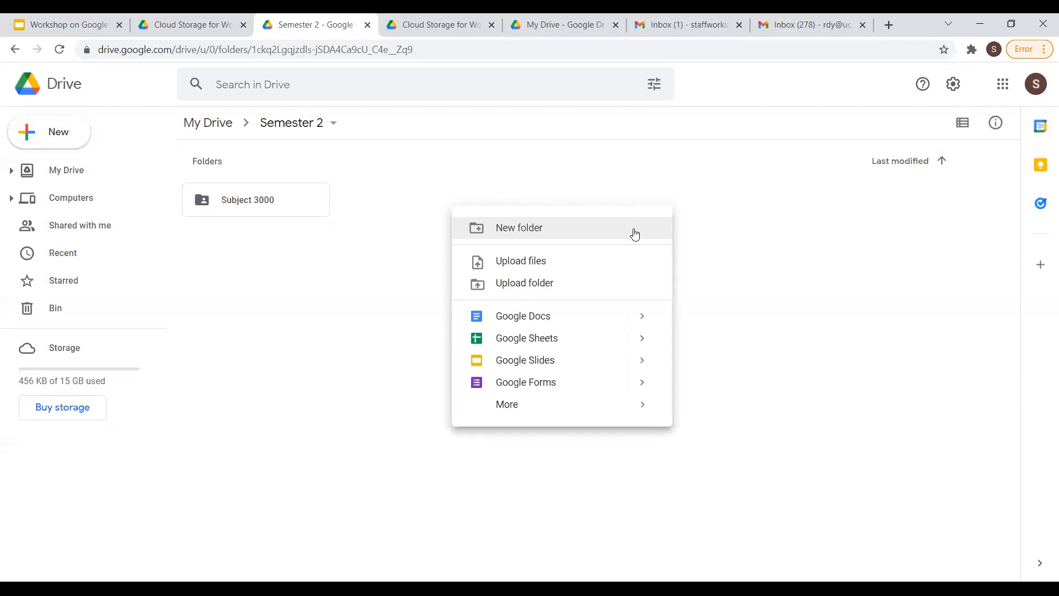
left_click(440, 214)
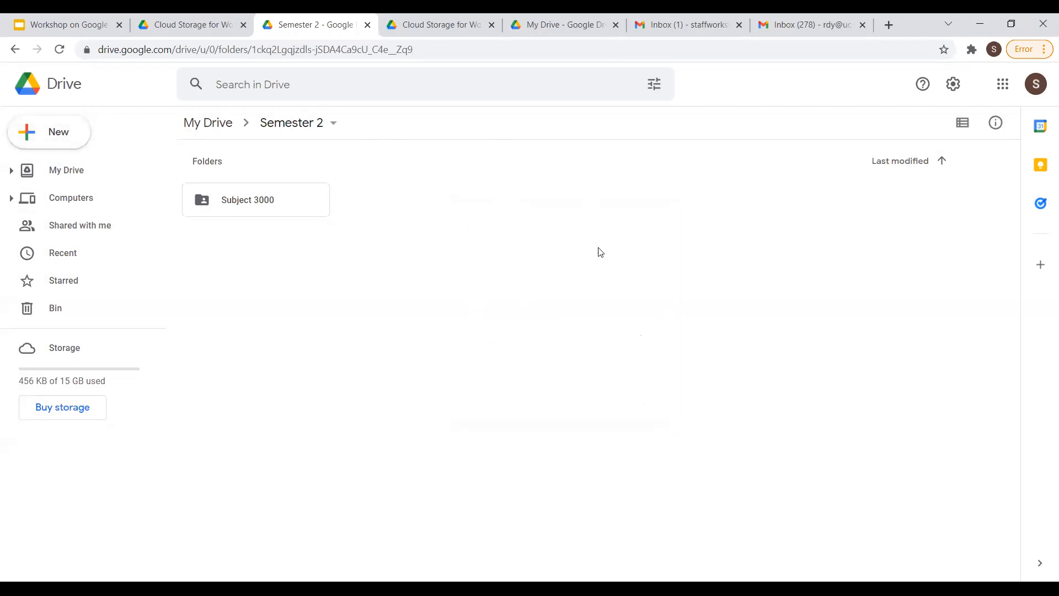
right_click(516, 192)
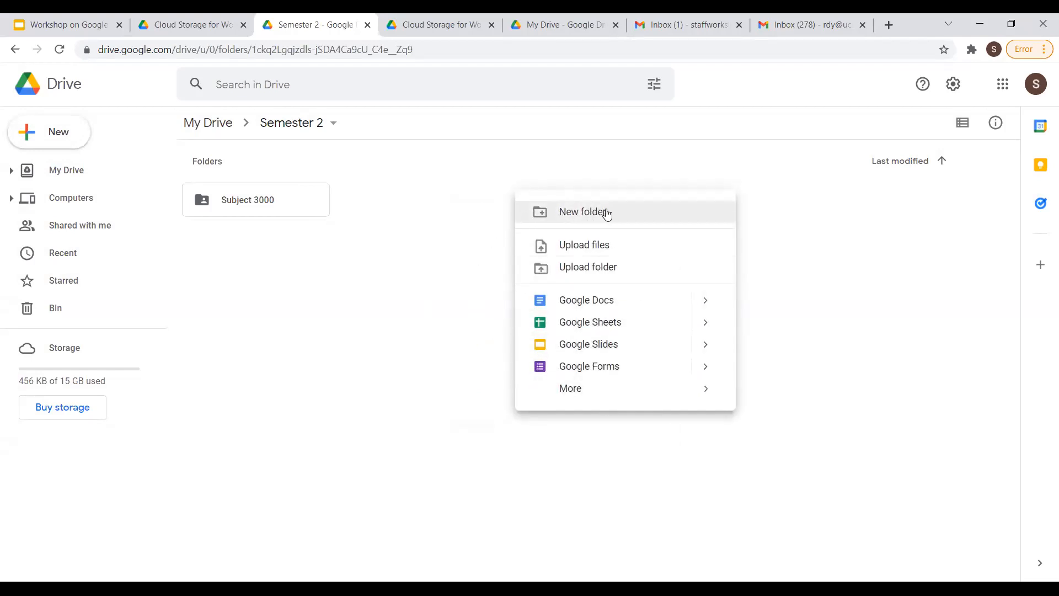
left_click(637, 216)
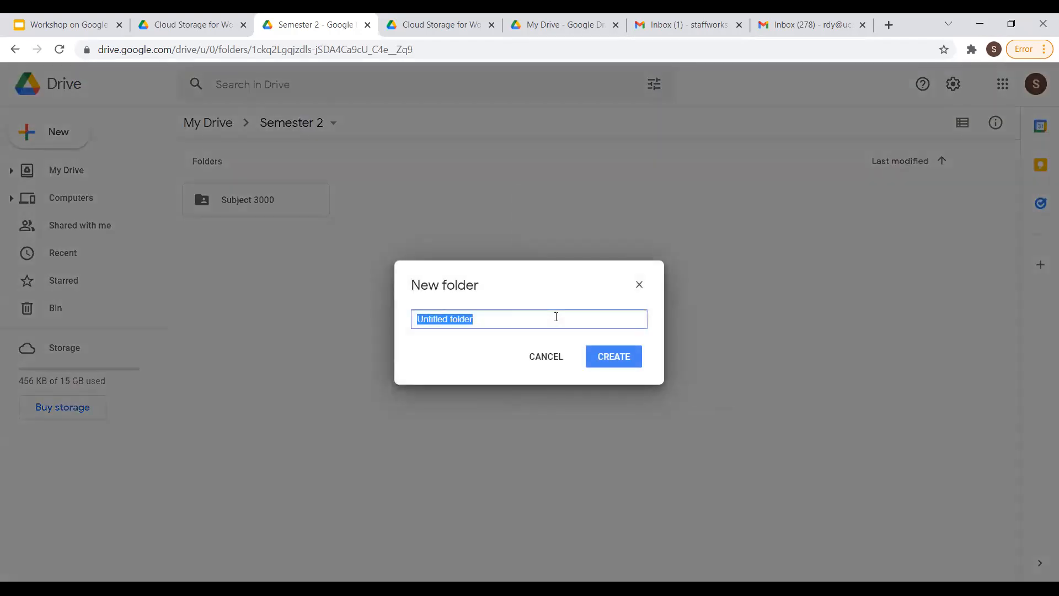
type("Subject 5000")
left_click(593, 363)
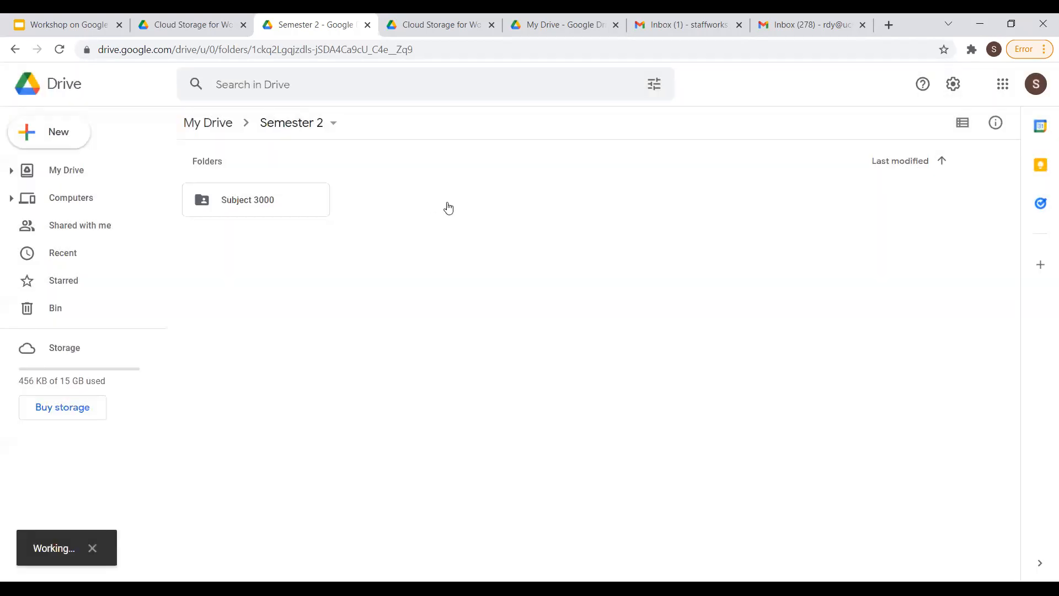
Open the Subject 5000 folder and create a blank Google Docs document in it.
double_click(354, 197)
right_click(354, 194)
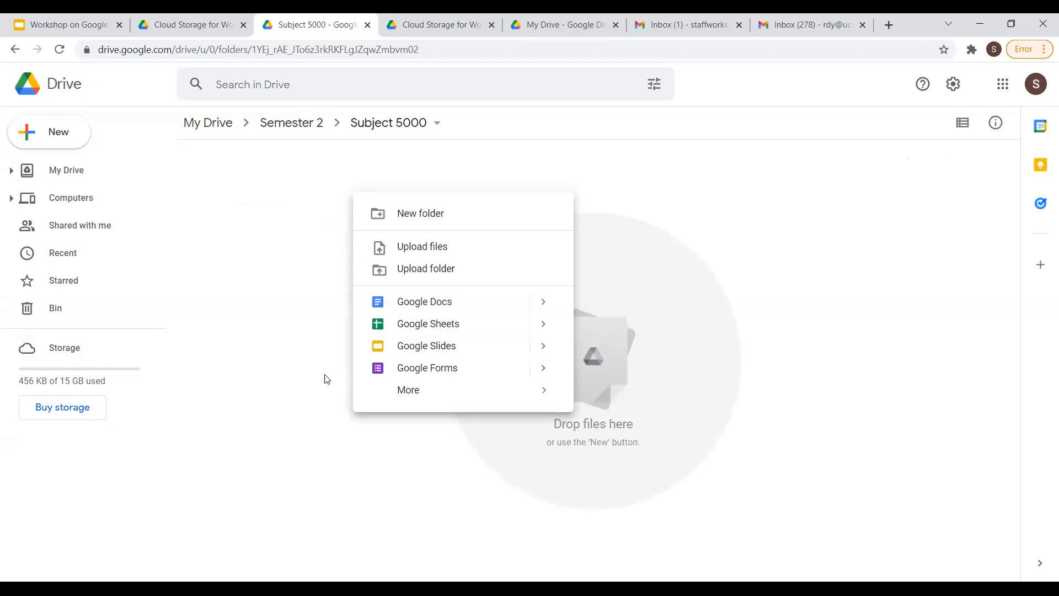
left_click(482, 309)
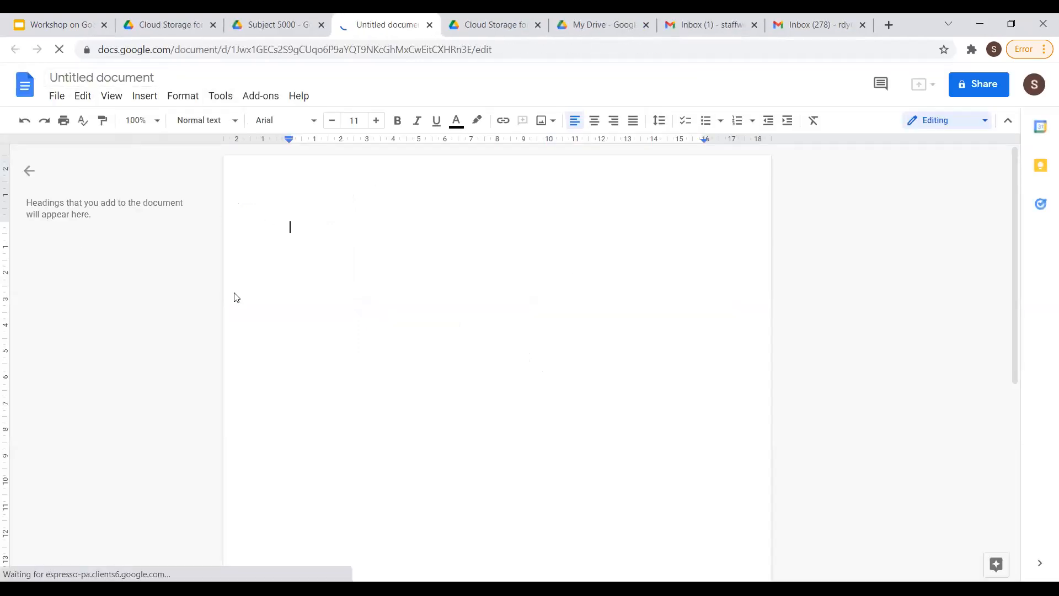
Title the new document "Test Workshop Document".
left_click(121, 77)
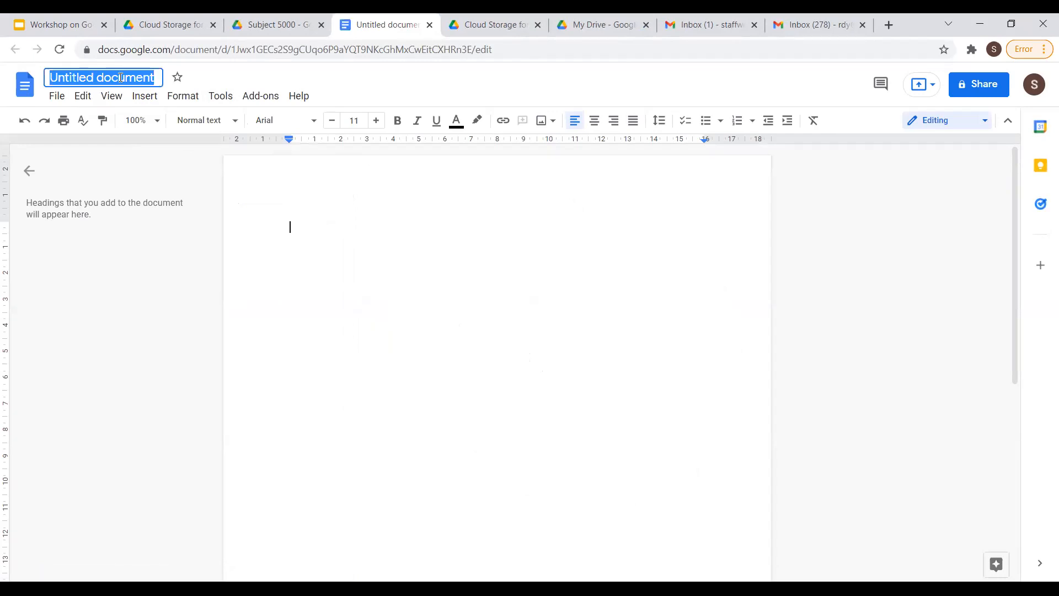
type("Test")
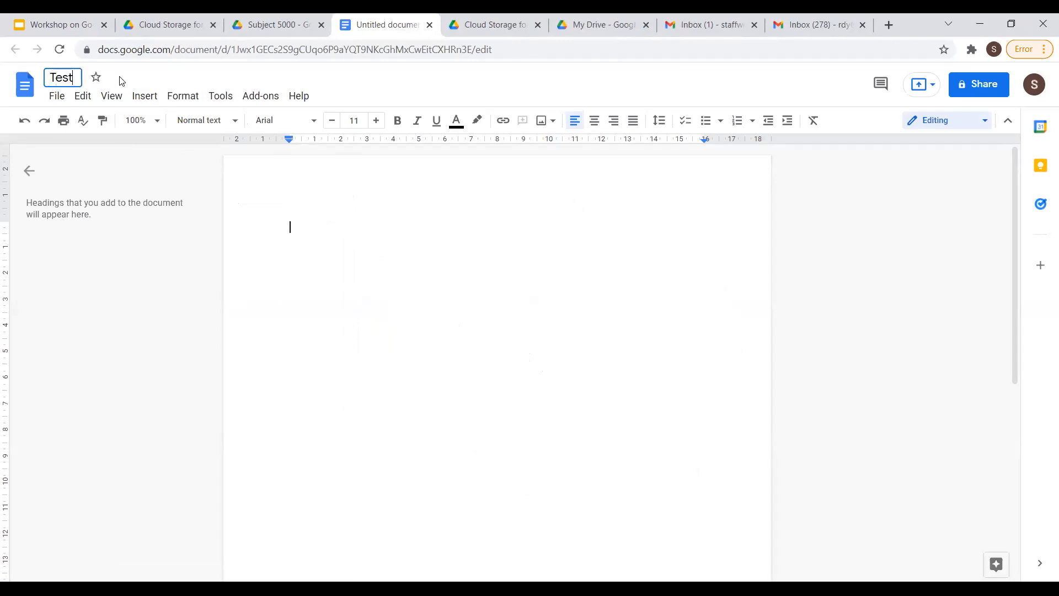
type(" Document")
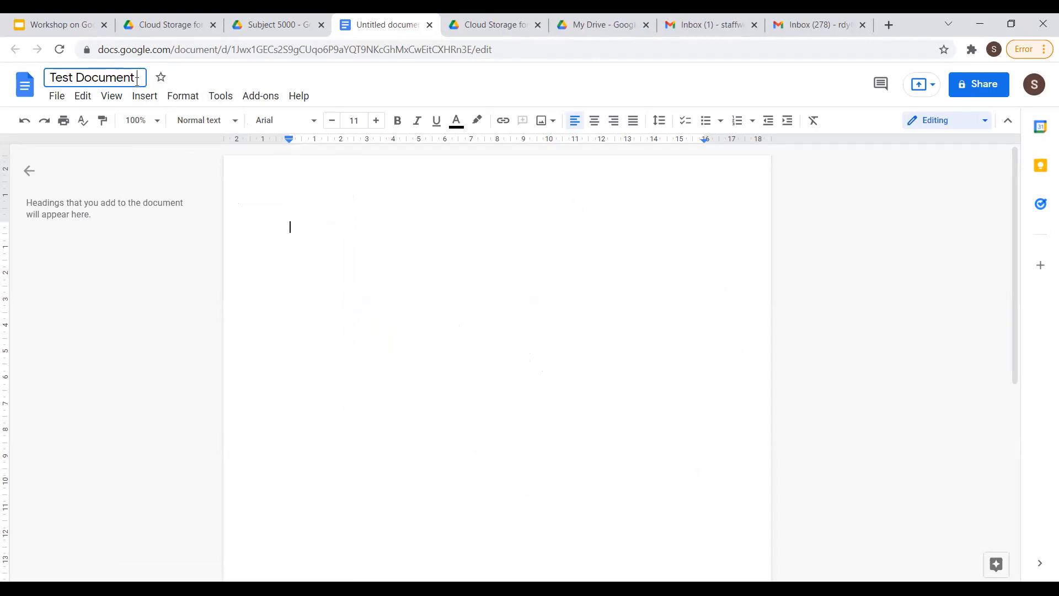
left_click(48, 76)
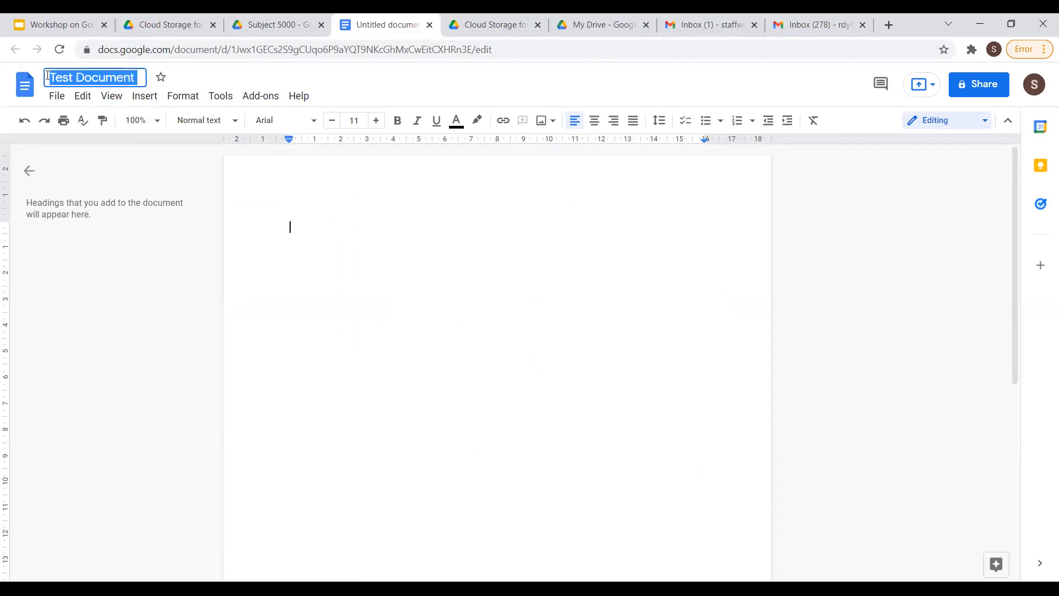
type("Test ")
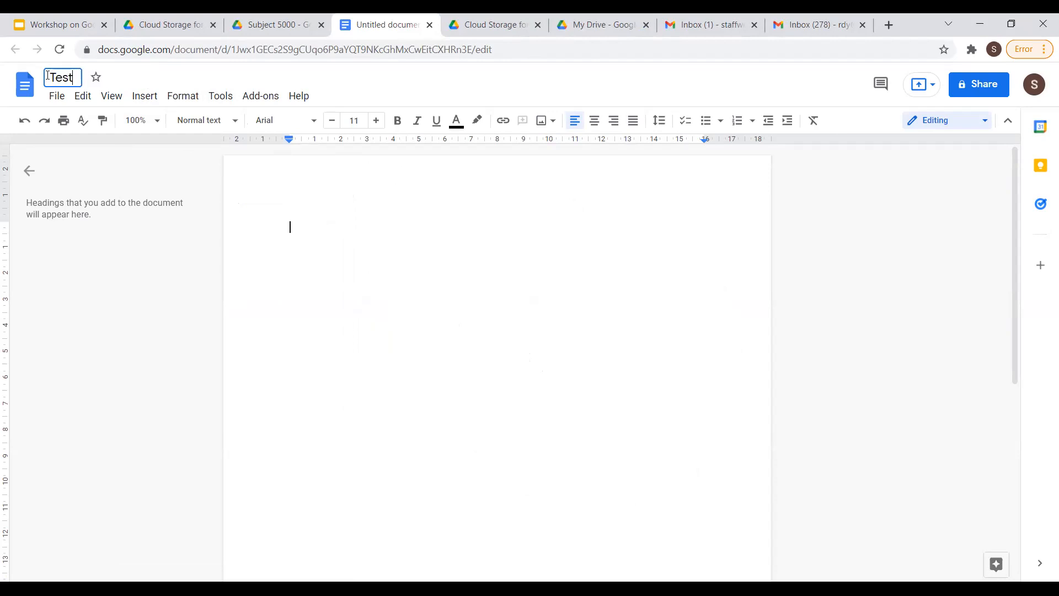
type("Workshop Document")
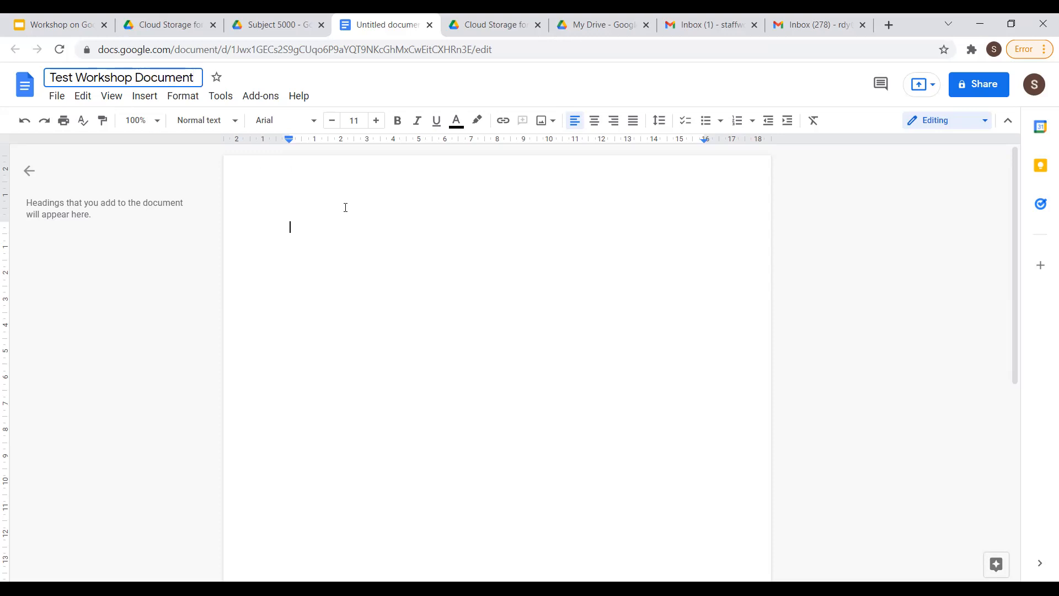
Confirm the document title and enter "Sample Text" in the document body.
key("Return")
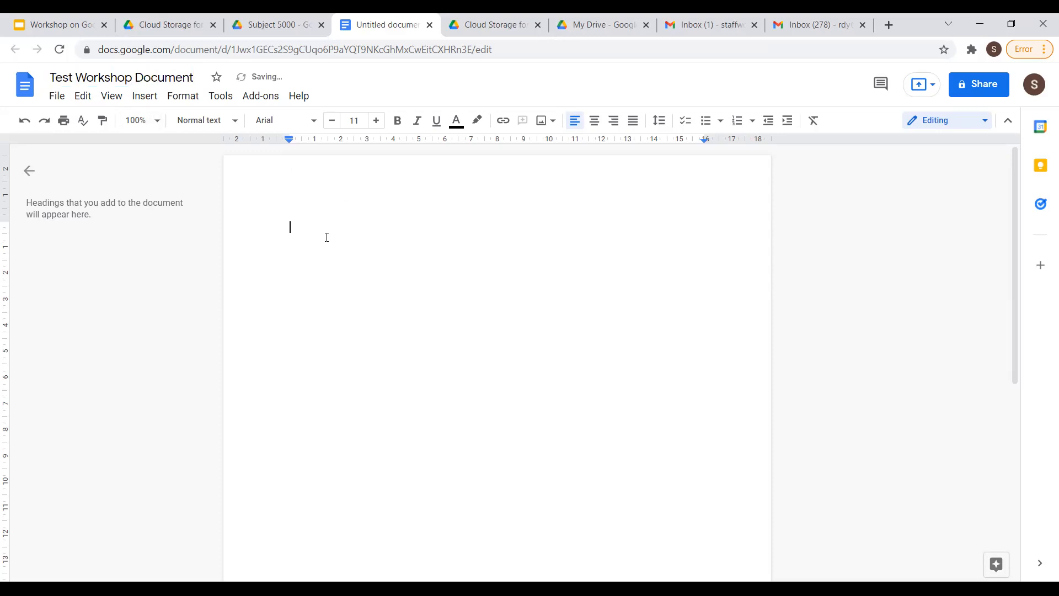
type("Sample Text")
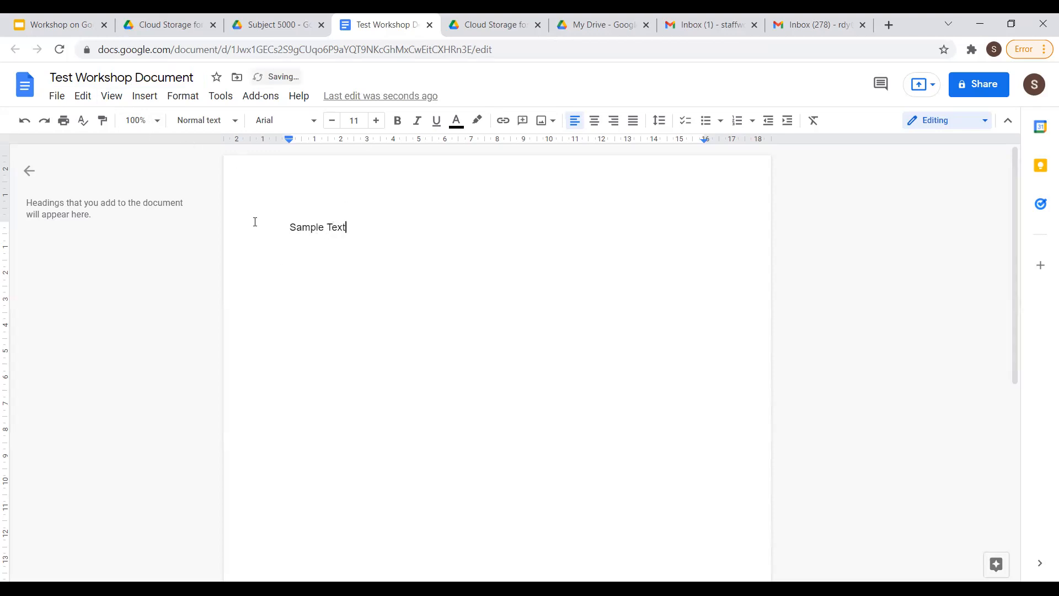
Reopen Test Workshop Document from the Subject 5000 folder to check its content, closing the duplicate copy.
left_click(270, 25)
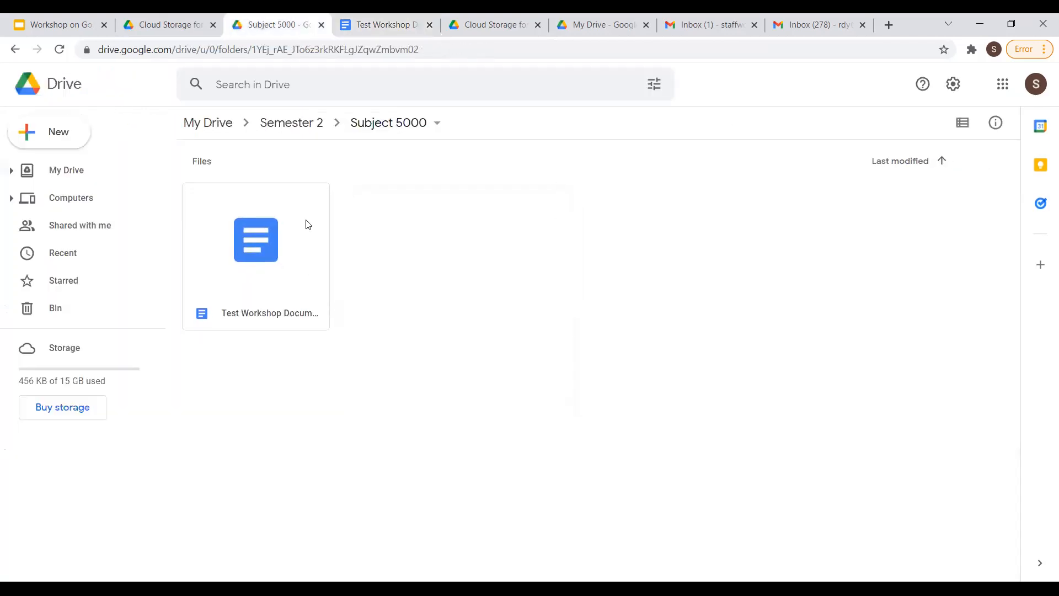
left_click(396, 128)
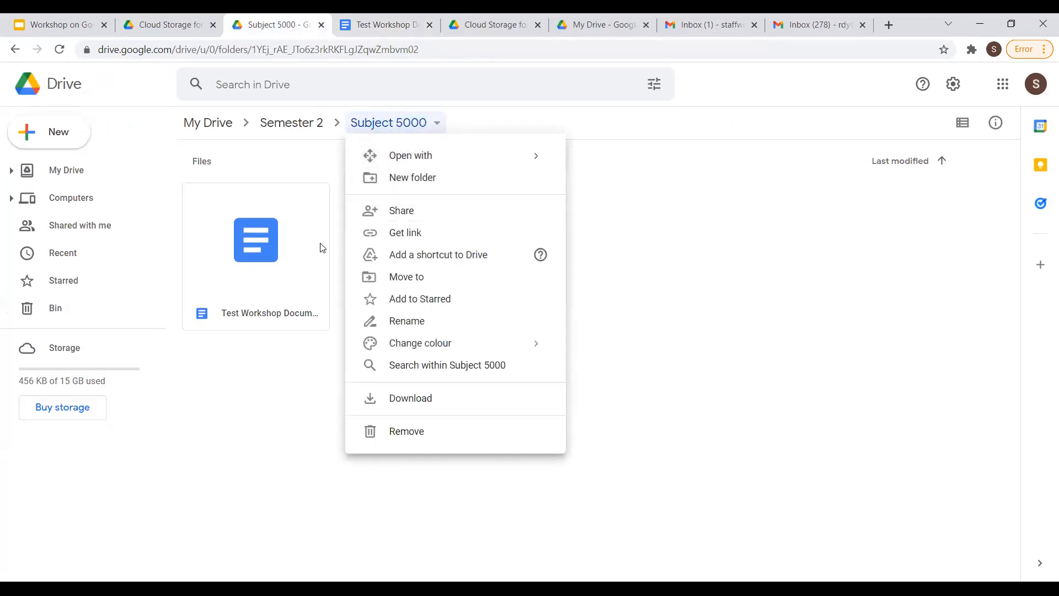
left_click(270, 246)
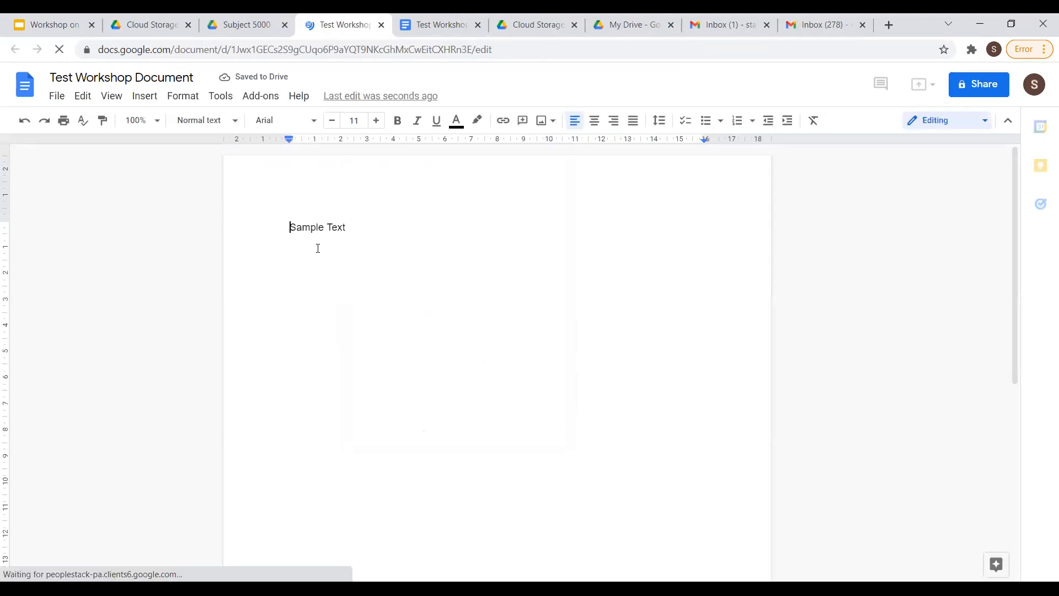
key("ctrl+w")
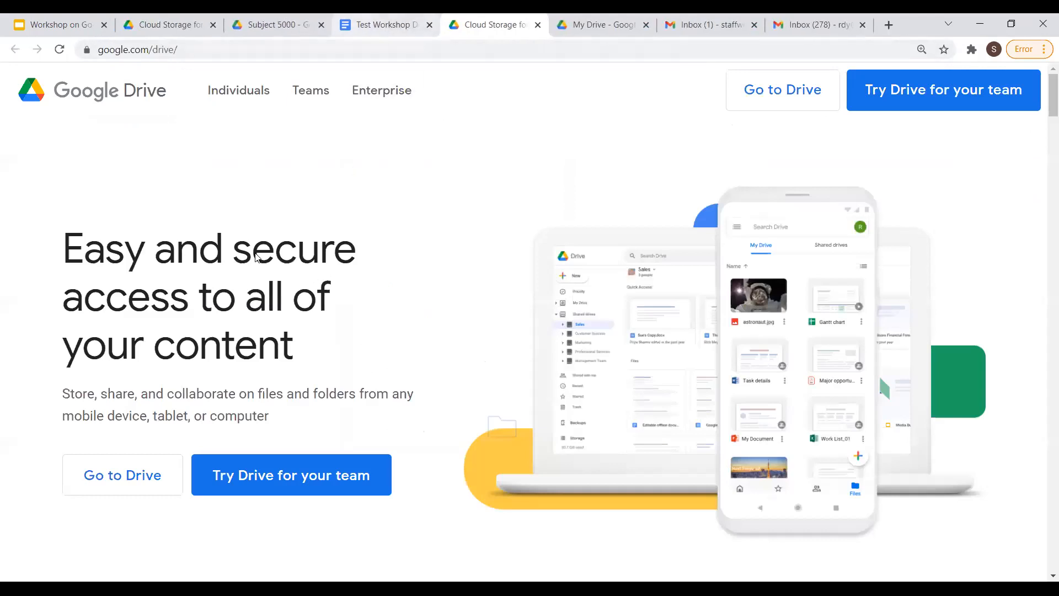
key("ctrl+shift+Tab")
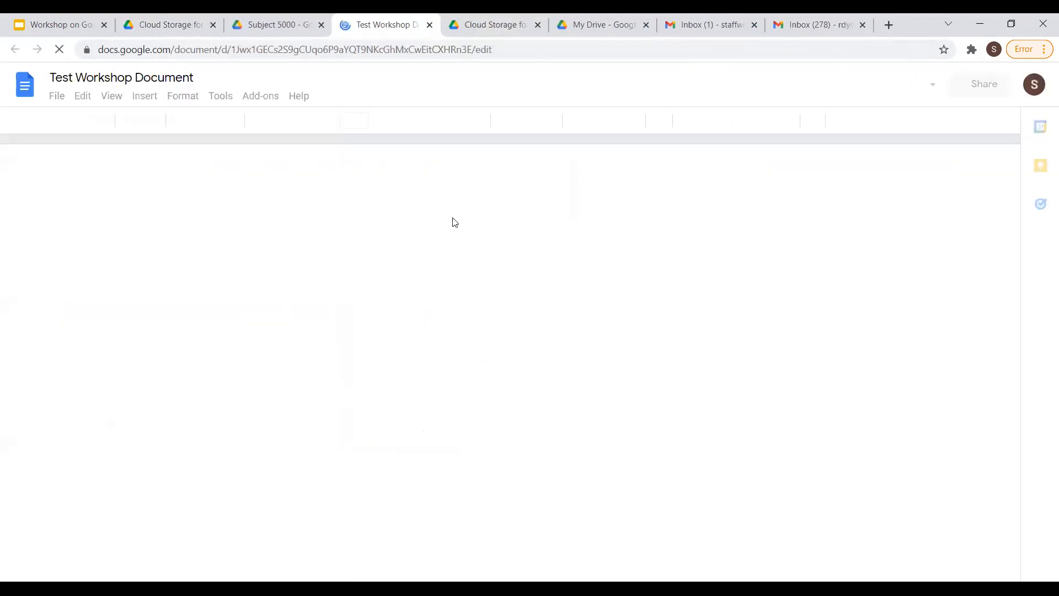
left_click(366, 221)
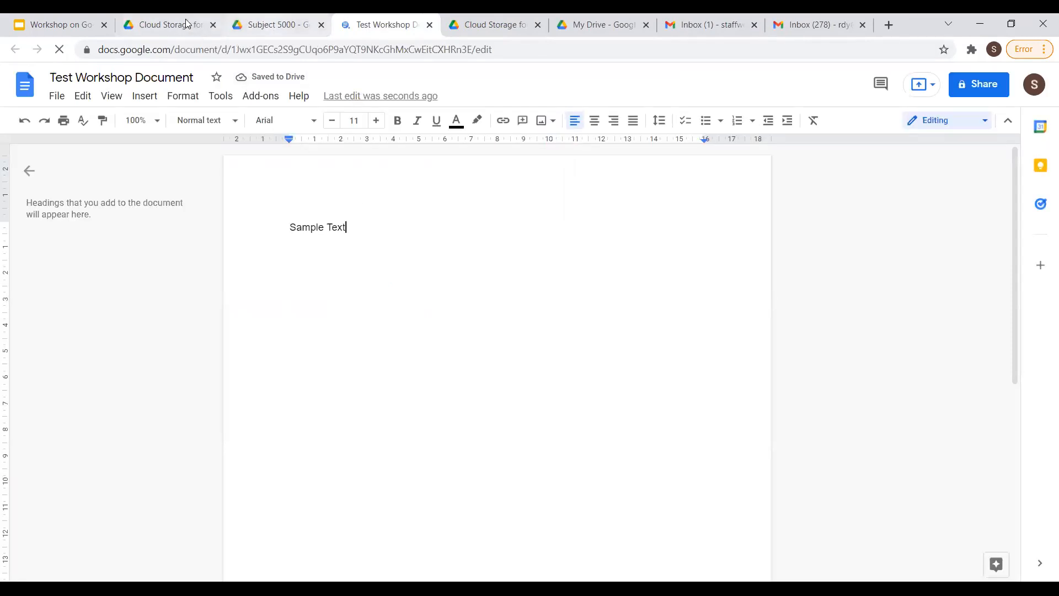
Go back from Subject 5000 to My Drive, view the subfolders of Semester 2 and return to My Drive.
left_click(278, 25)
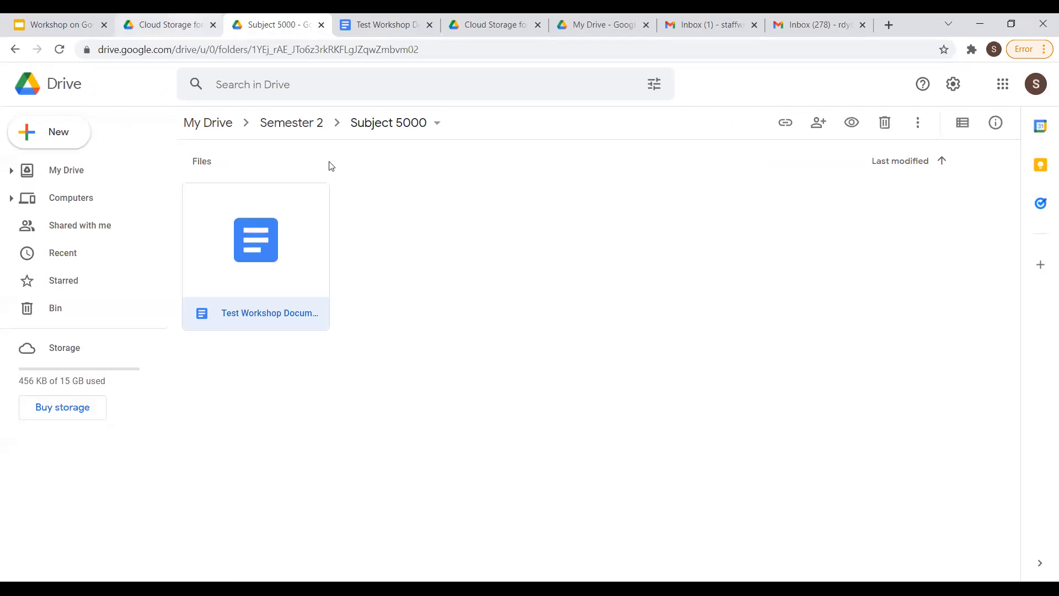
key("ctrl+shift+Tab")
key("ctrl+Tab")
key("alt+Left")
key("alt+Left")
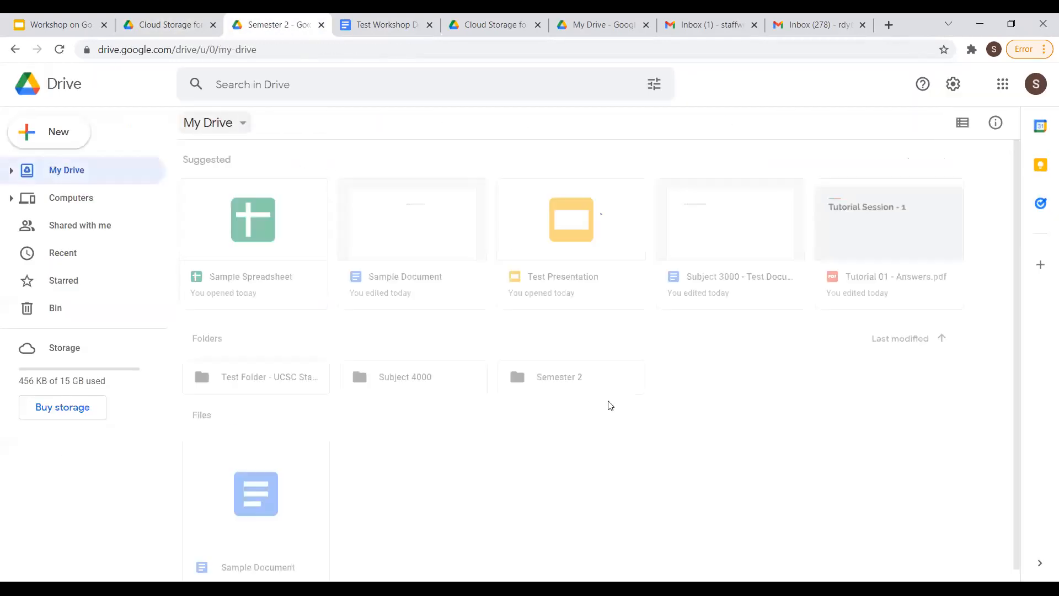
left_click(568, 388)
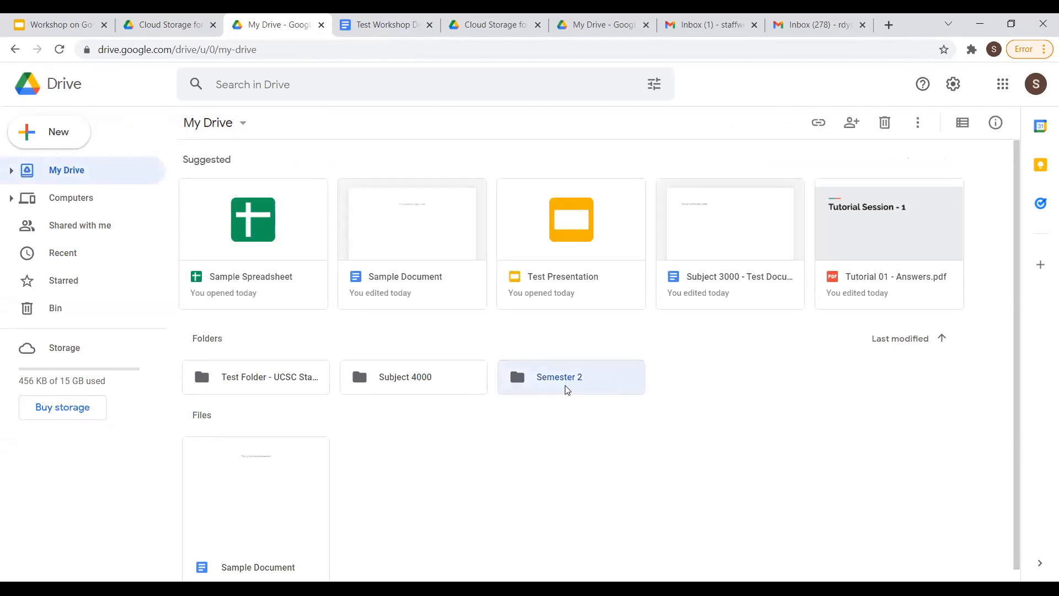
key("Return")
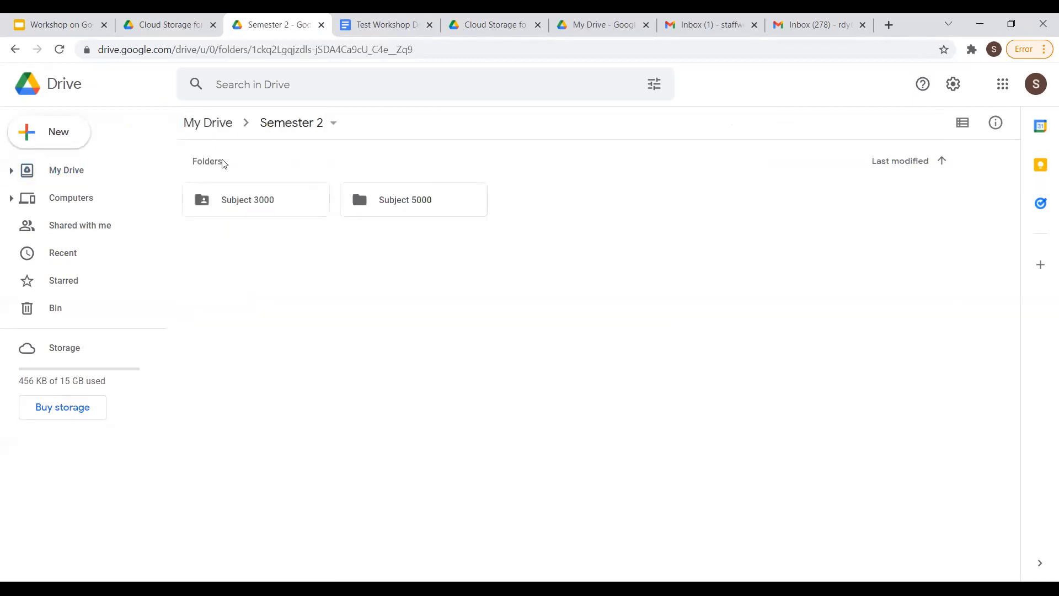
left_click(210, 124)
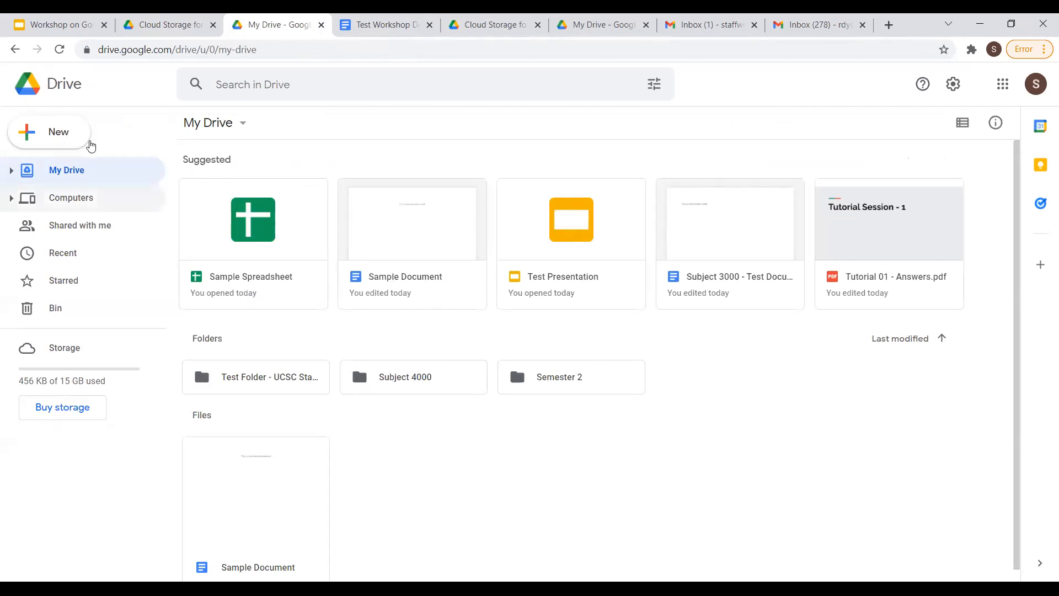
Examine the two sets of creation and upload options available in My Drive.
left_click(71, 128)
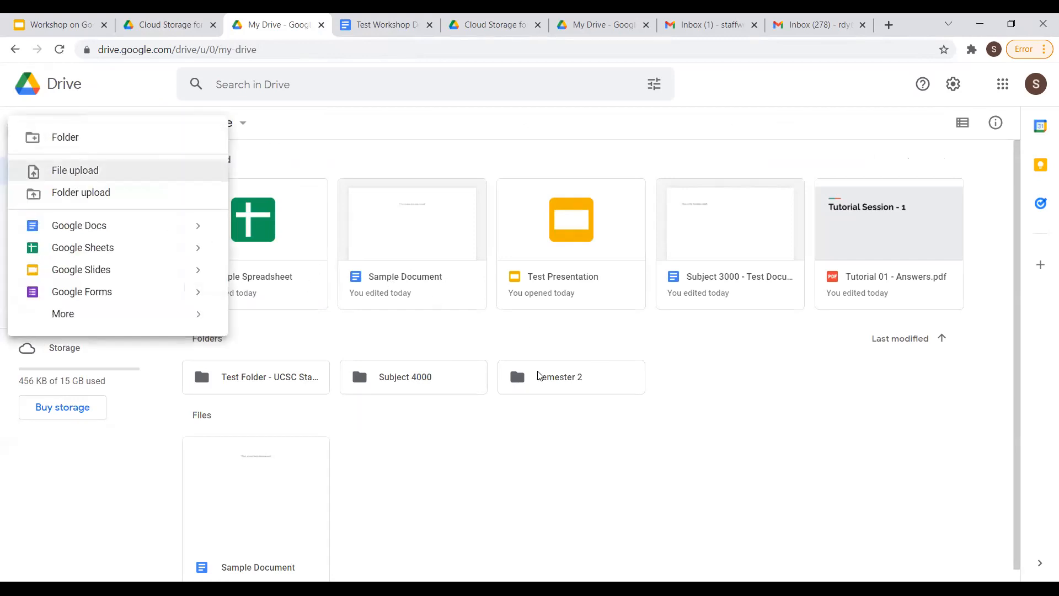
left_click(733, 399)
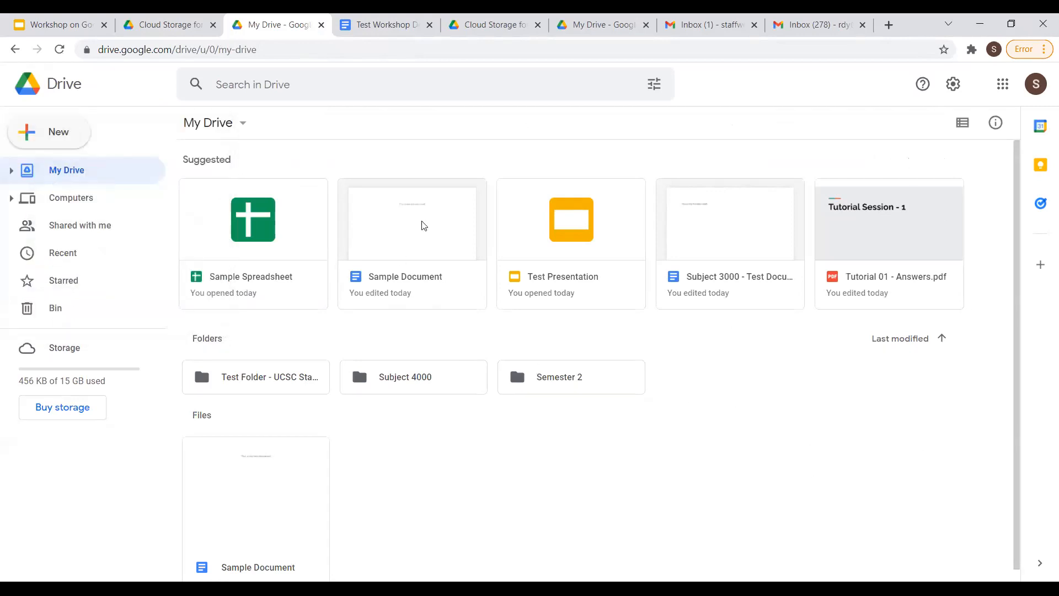
right_click(716, 379)
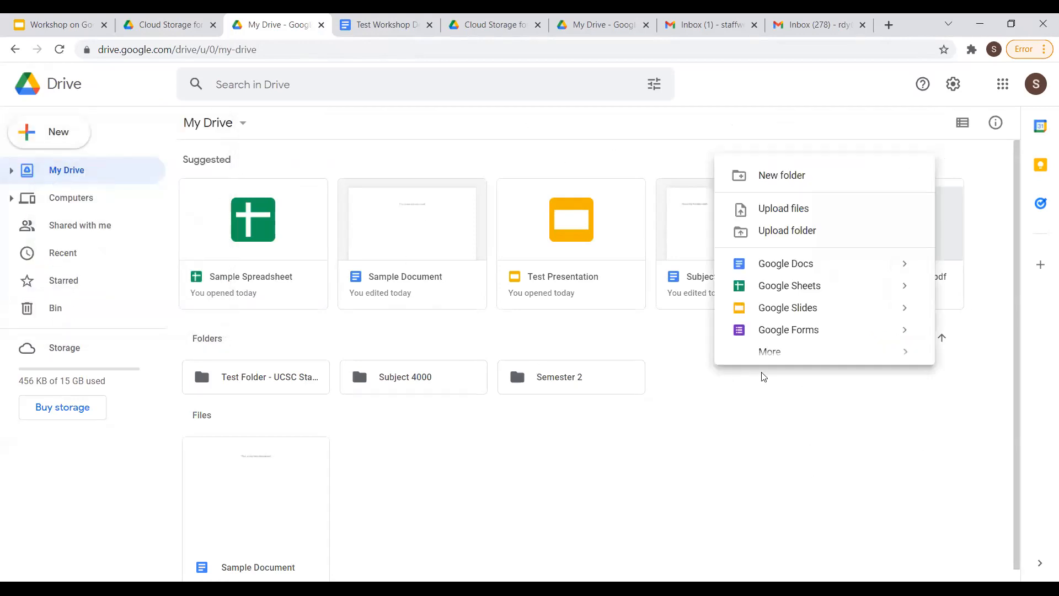
left_click(700, 411)
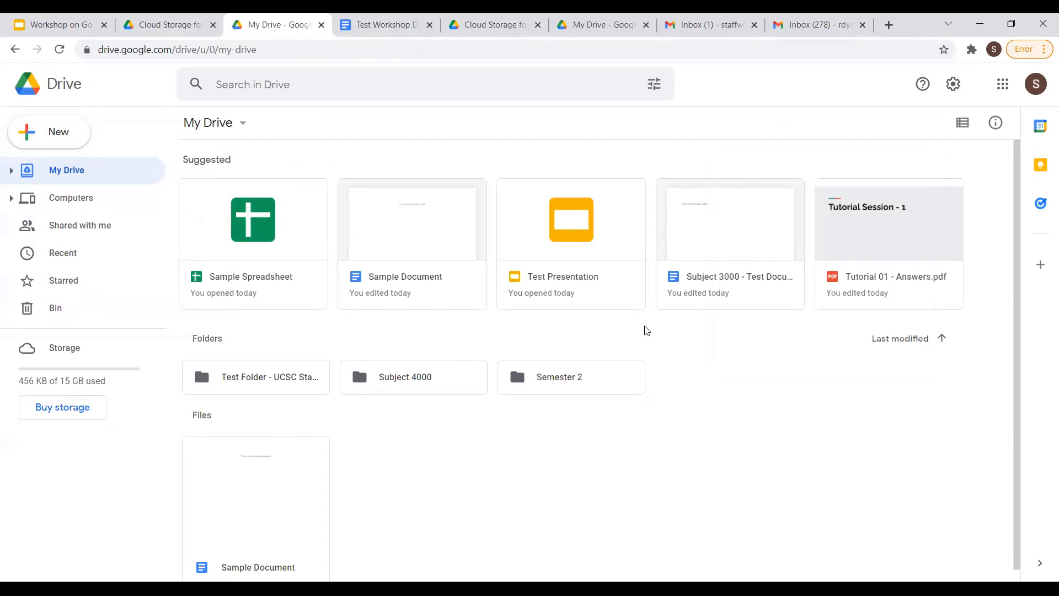
Upload the PDF "Tutorial Session - 1 (1)" from the Content folder on the Desktop to My Drive and dismiss the upload notice.
right_click(731, 375)
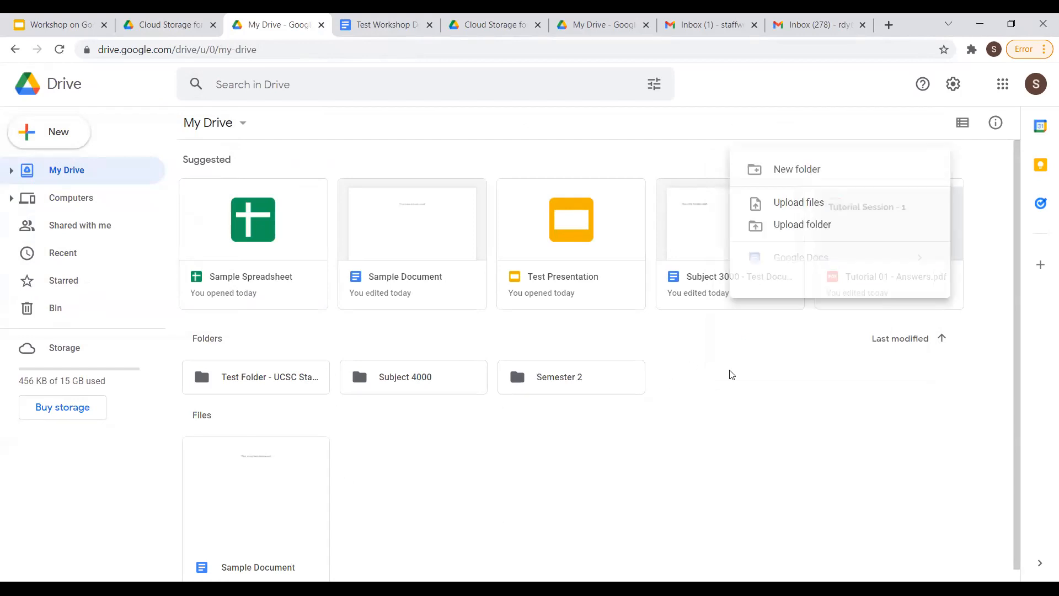
left_click(800, 206)
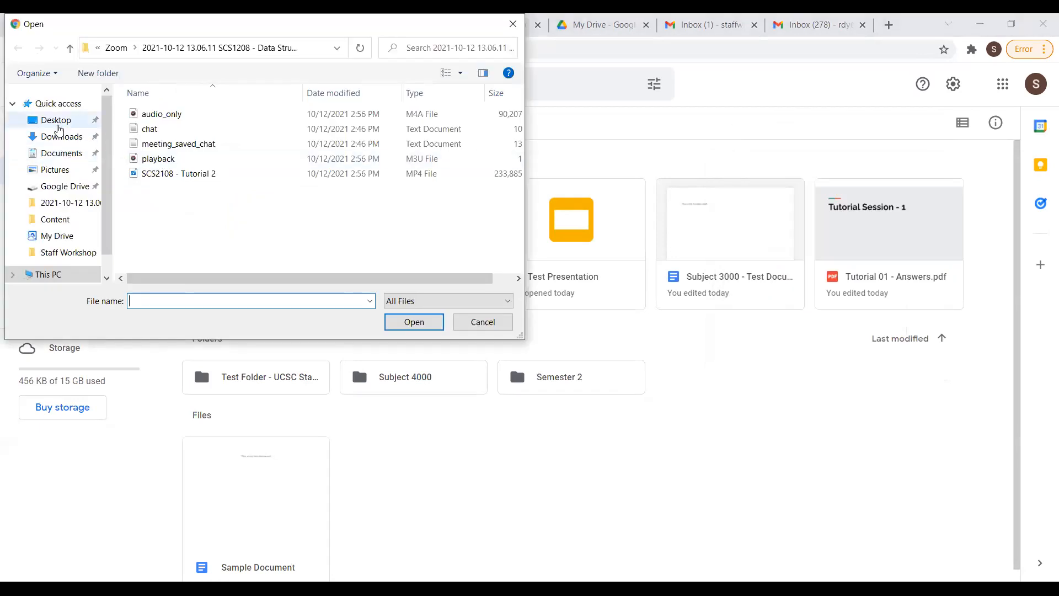
left_click(57, 121)
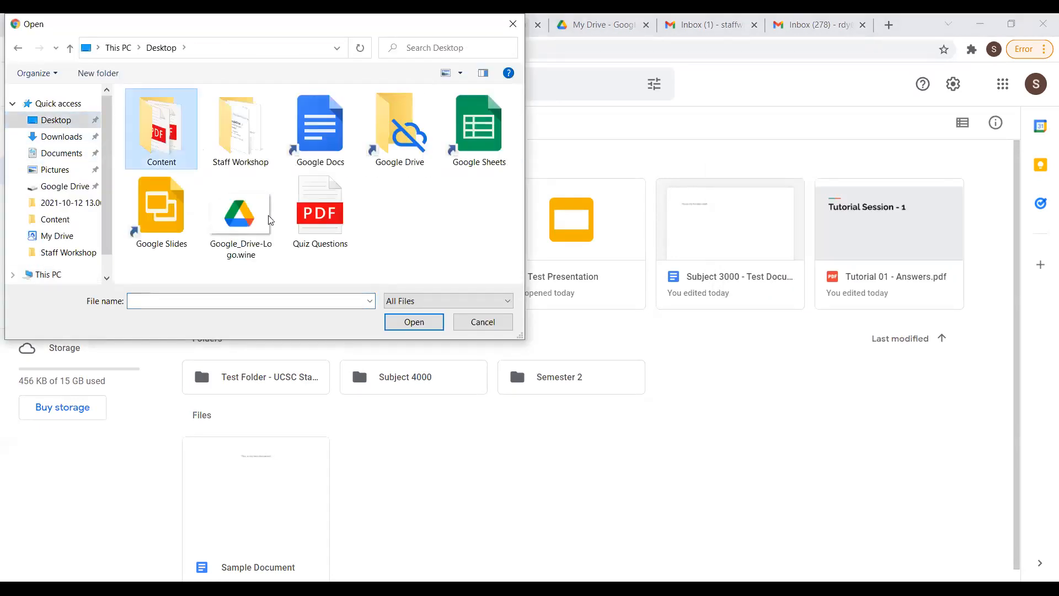
double_click(159, 135)
left_click(217, 189)
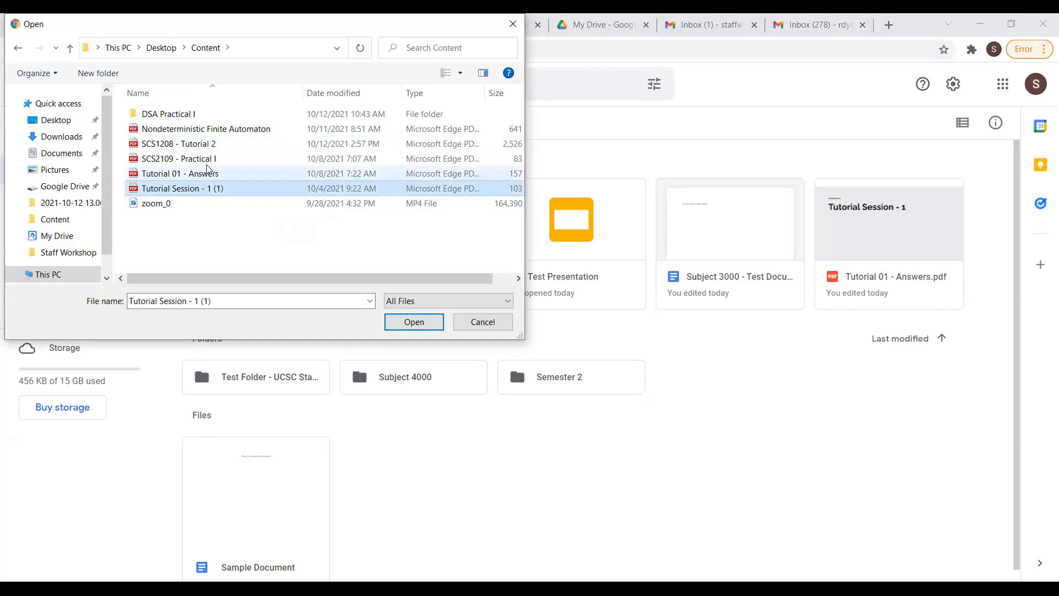
left_click(436, 325)
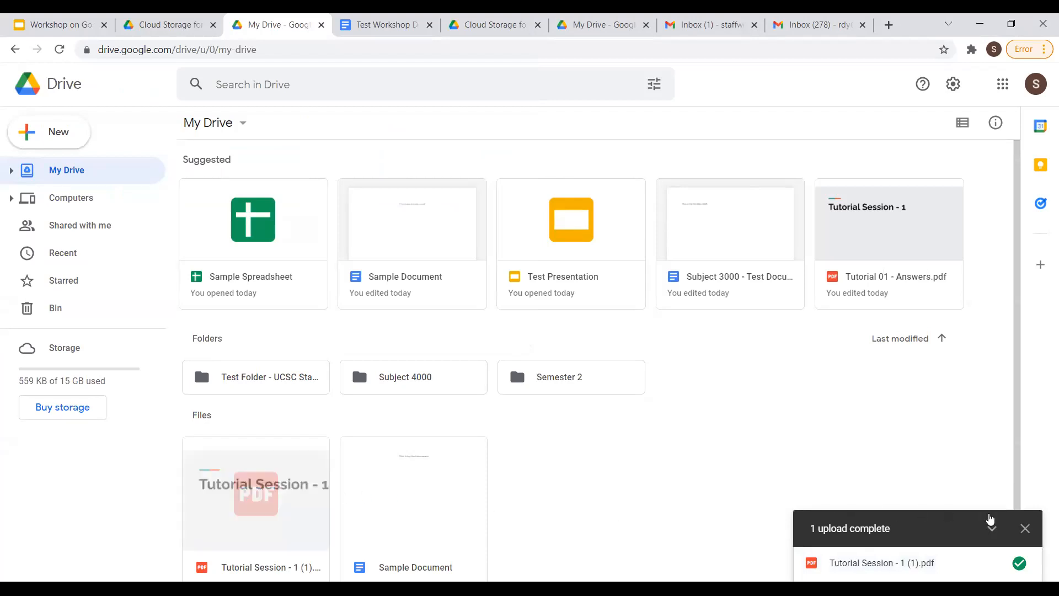
left_click(1024, 528)
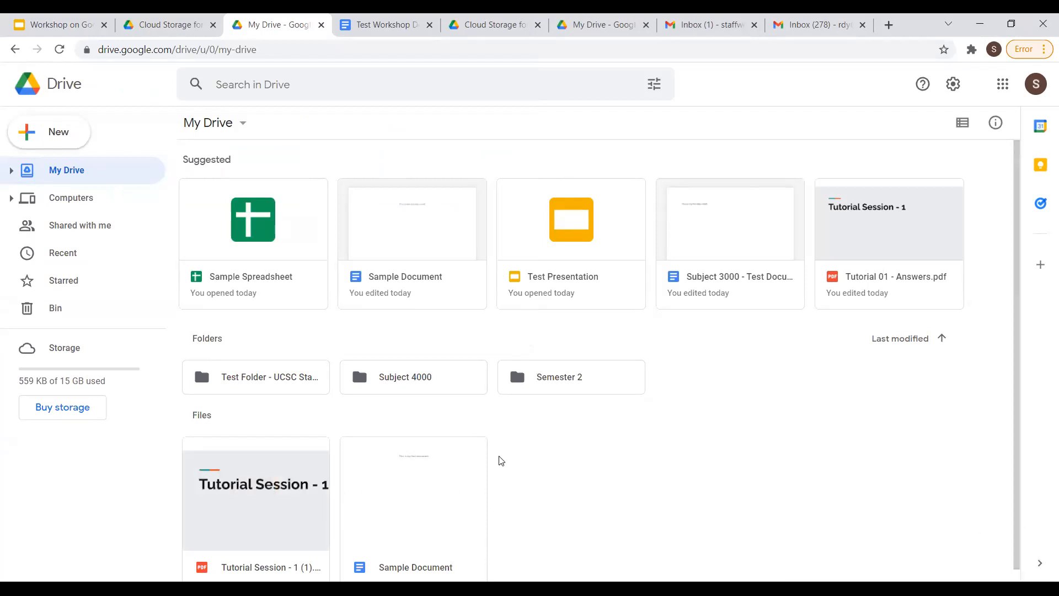
Switch to the Workshop on Google Drive presentation and review slides 12 to 14 on uploading, storing and accessing files.
left_click(60, 25)
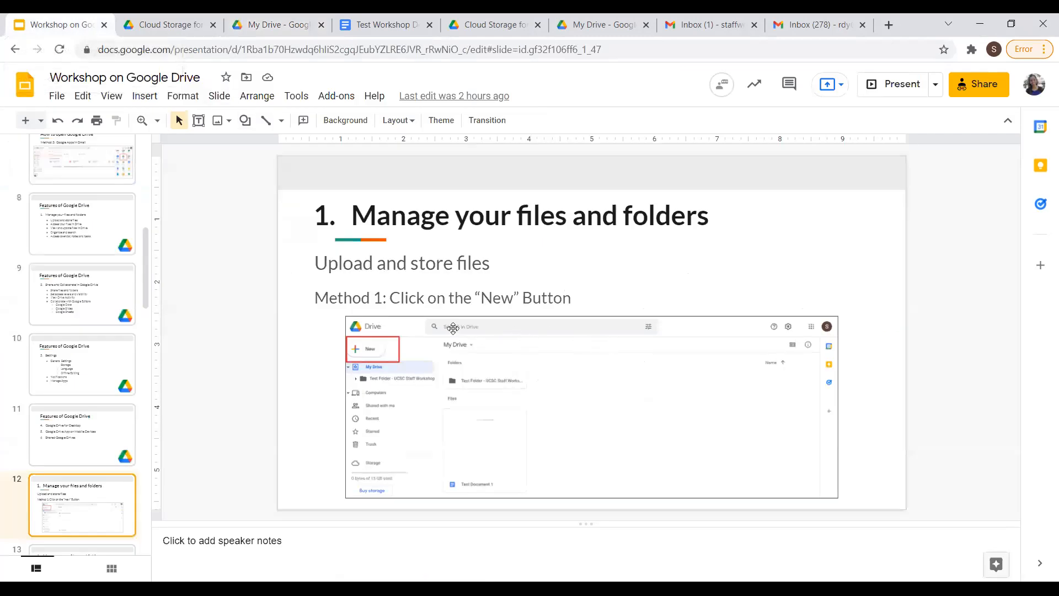
scroll(56, 418, "down", 1)
scroll(55, 417, "down", 1)
left_click(117, 439)
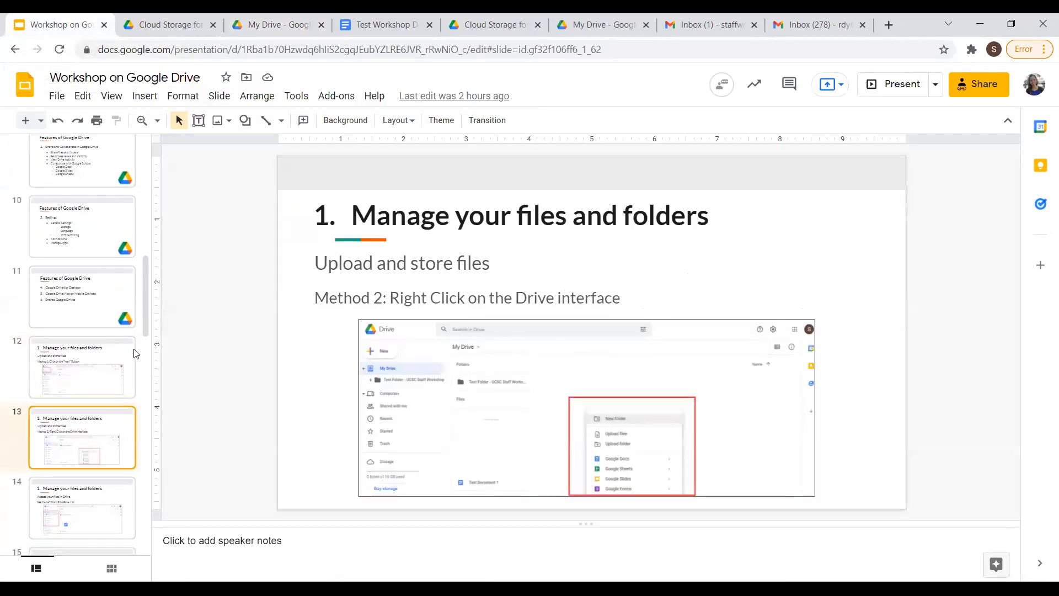
left_click(37, 390)
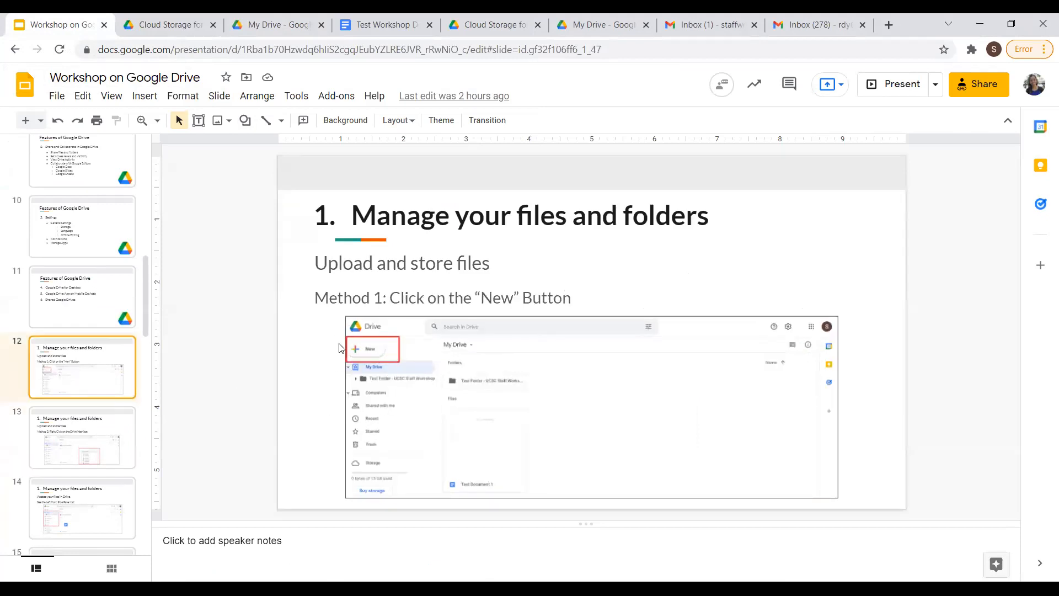
left_click(101, 446)
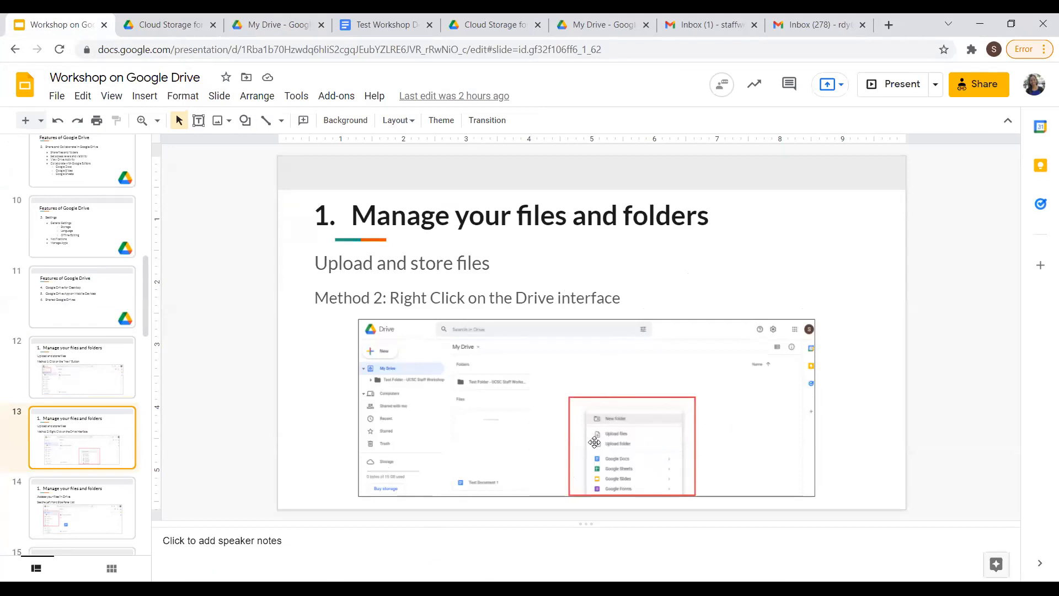
scroll(54, 438, "down", 4)
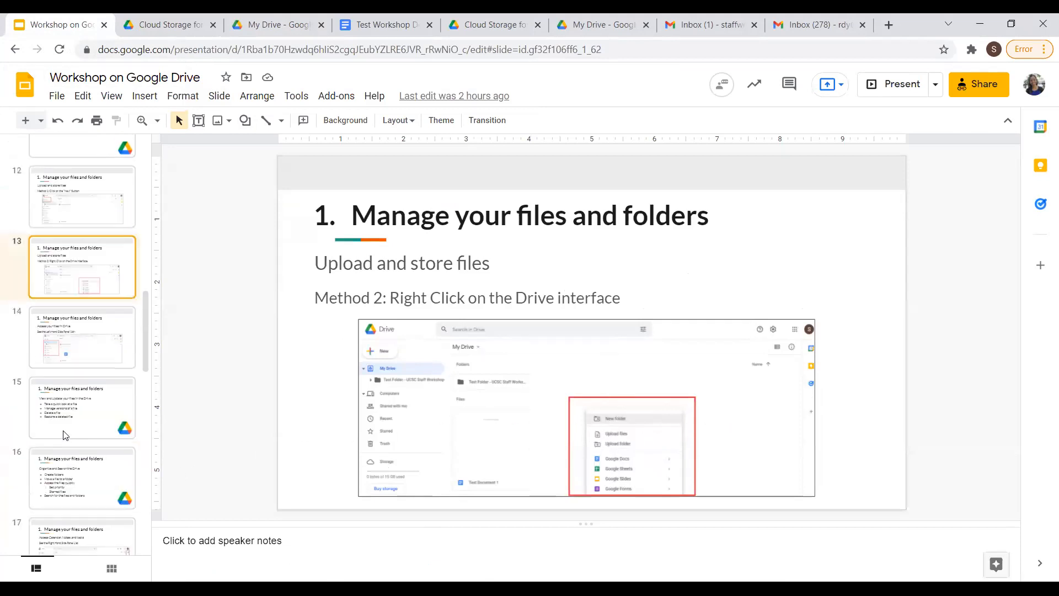
left_click(101, 316)
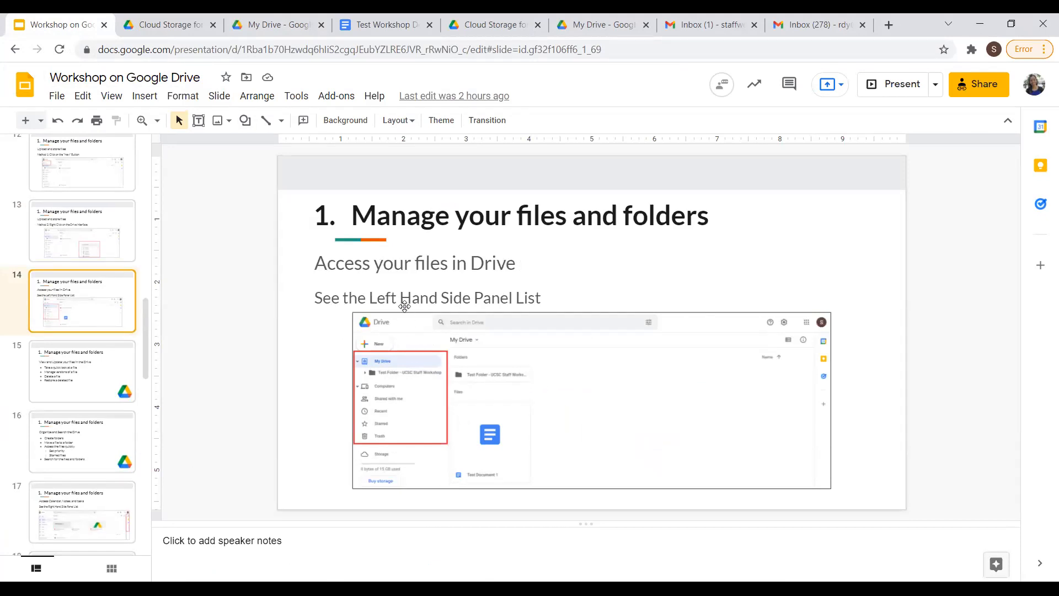
Return to Google Drive and view the contents of My Drive and the files in Shared with me.
left_click(271, 25)
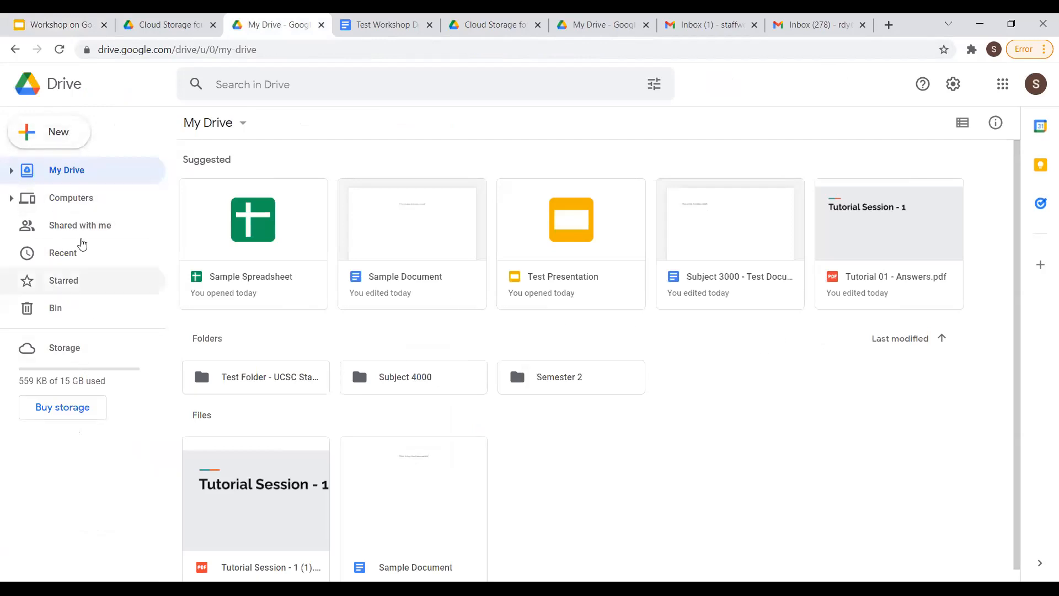
left_click(52, 170)
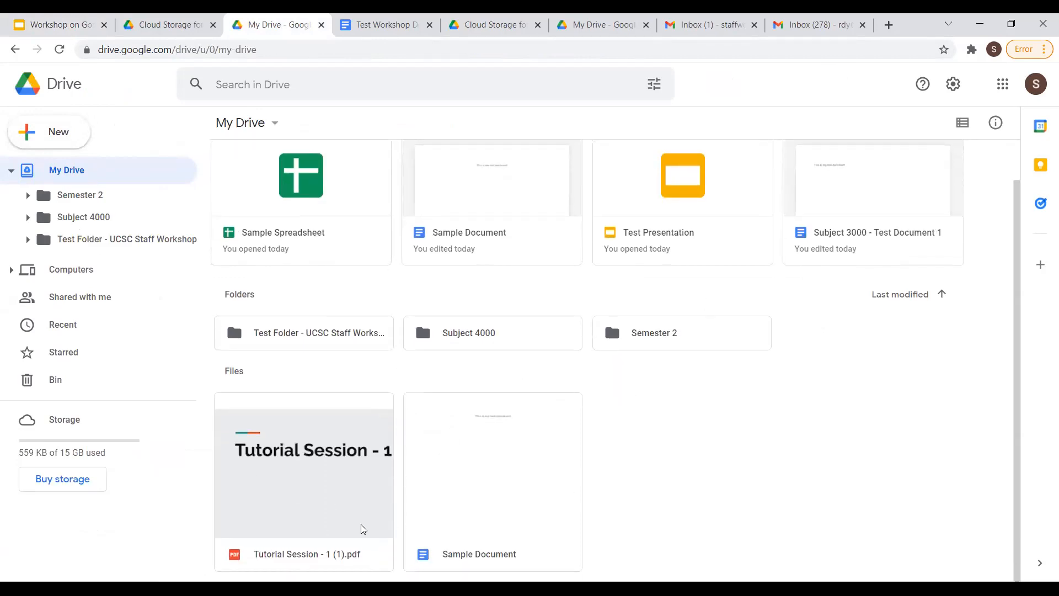
left_click(93, 305)
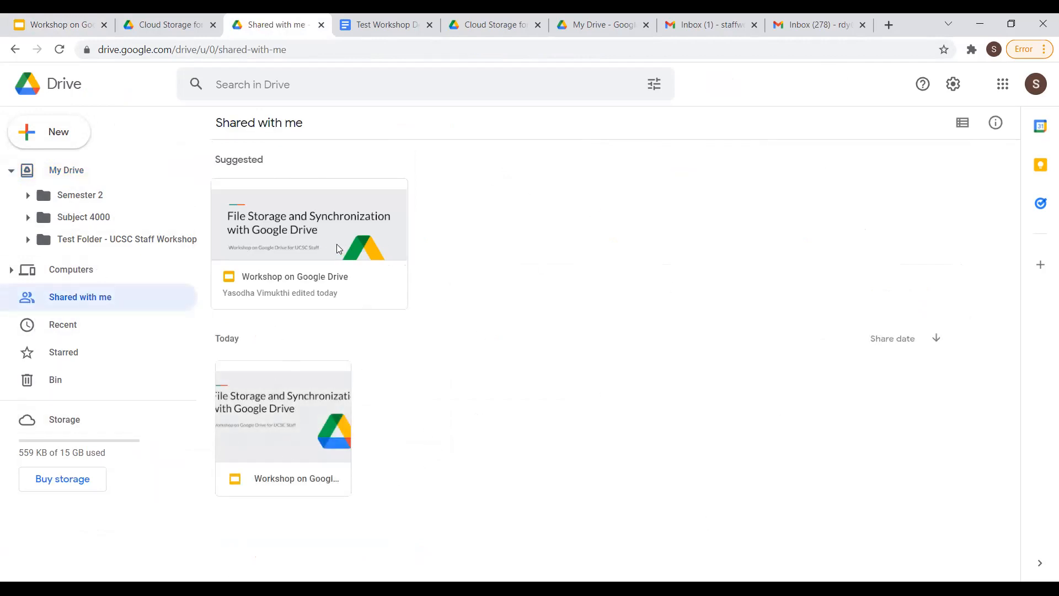
Expand the My Drive folder tree down to the Tutorials folder inside Subject 4000.
left_click(12, 170)
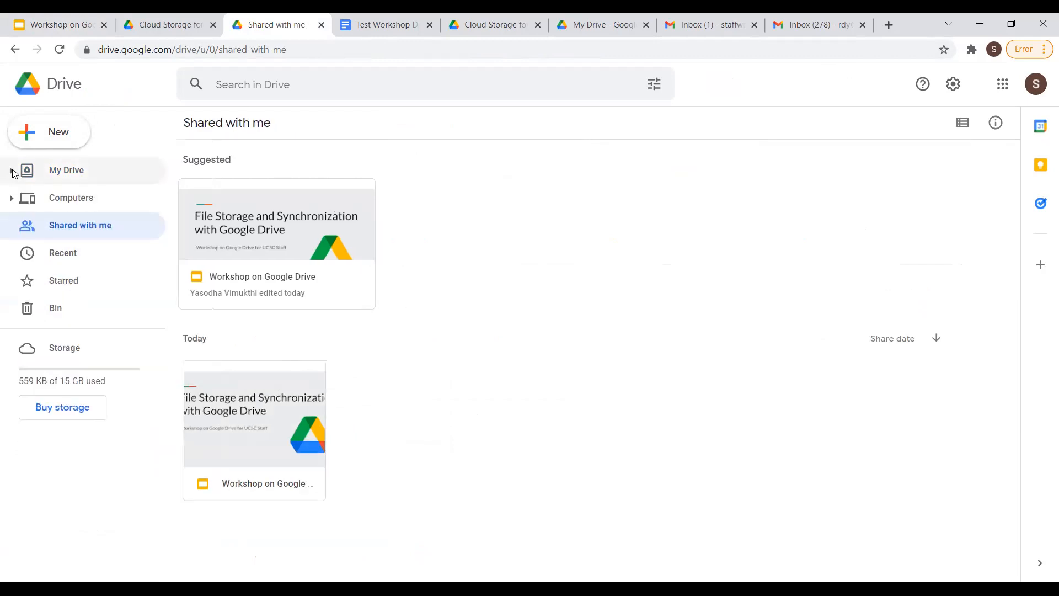
left_click(11, 172)
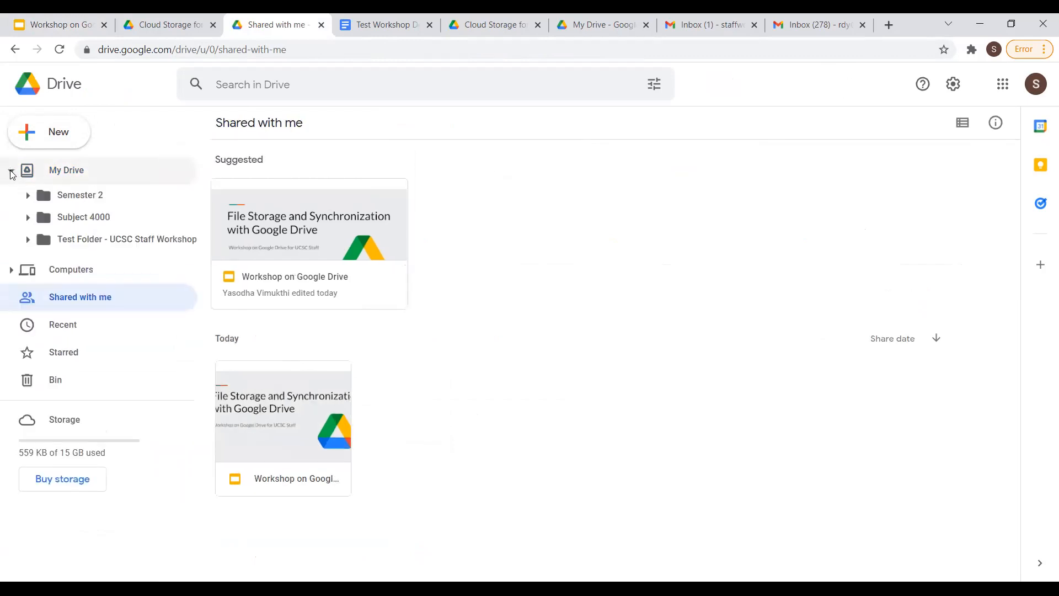
left_click(28, 218)
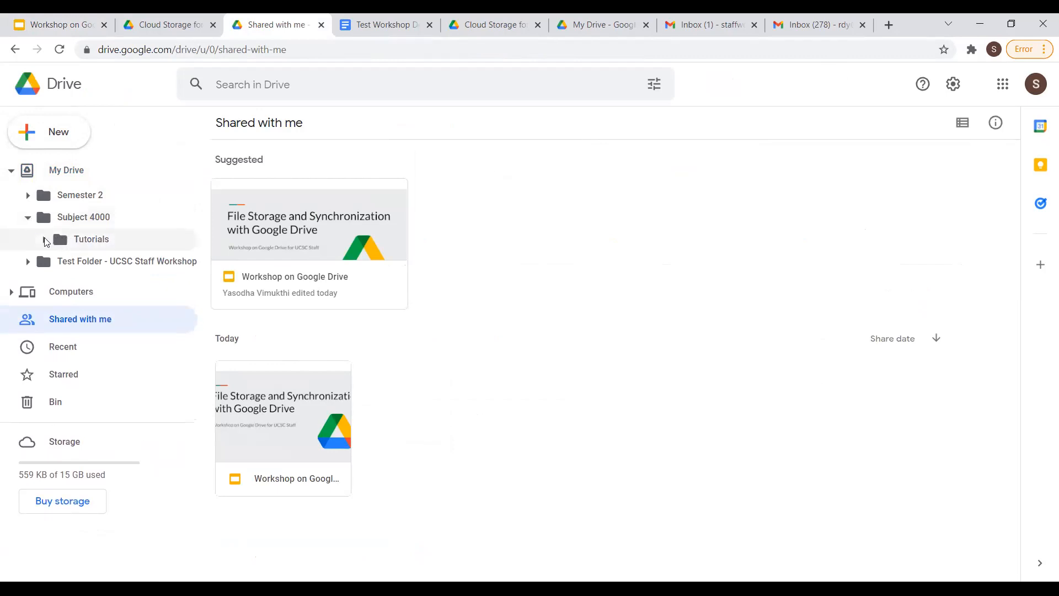
left_click(44, 241)
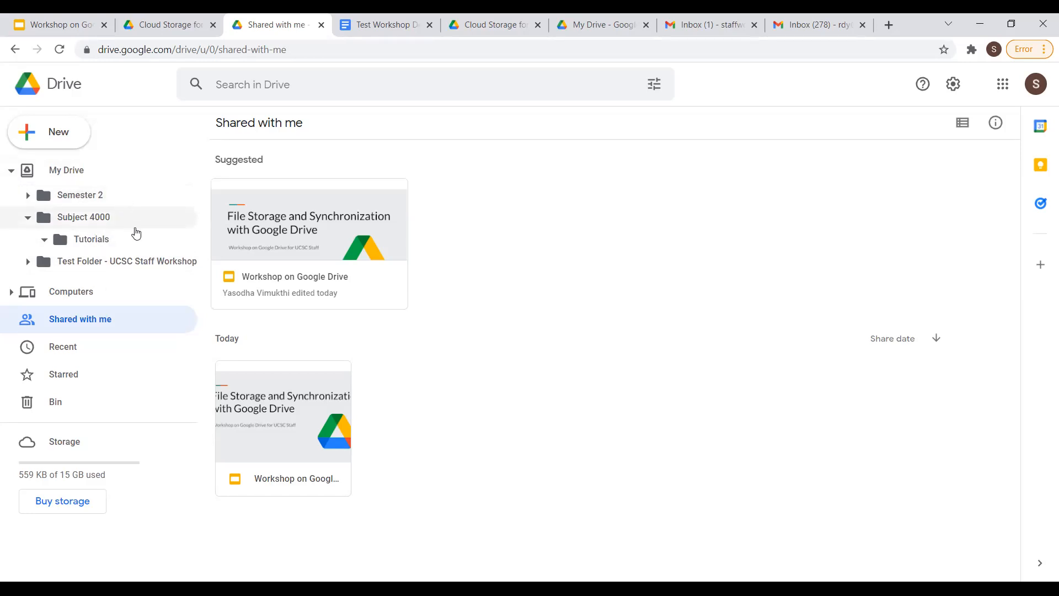
Switch to the Workshop on Google Drive presentation to review slide 15, and return to My Drive in Google Drive.
left_click(64, 24)
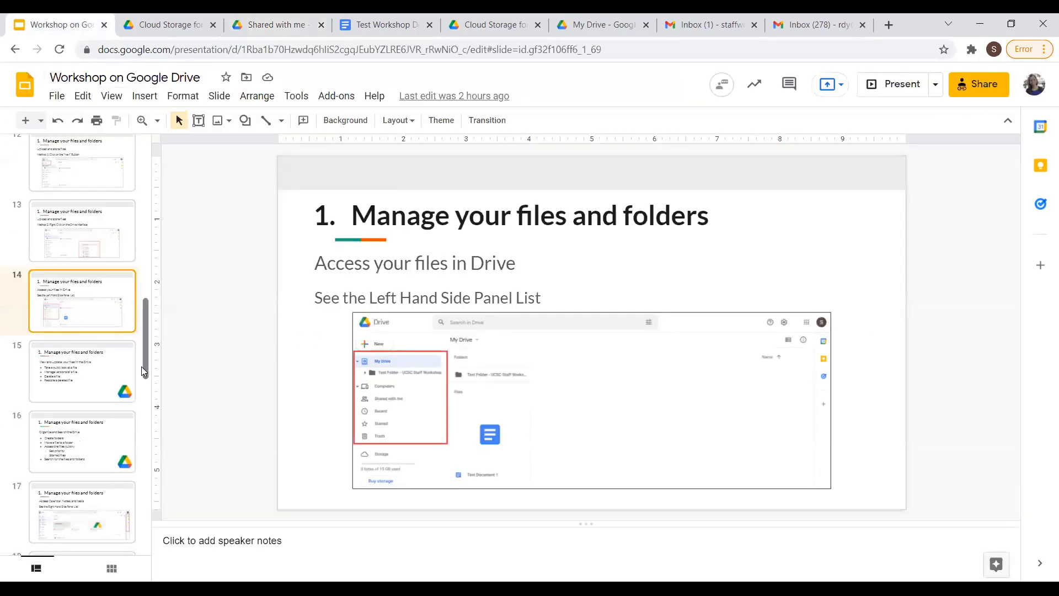
left_click(112, 371)
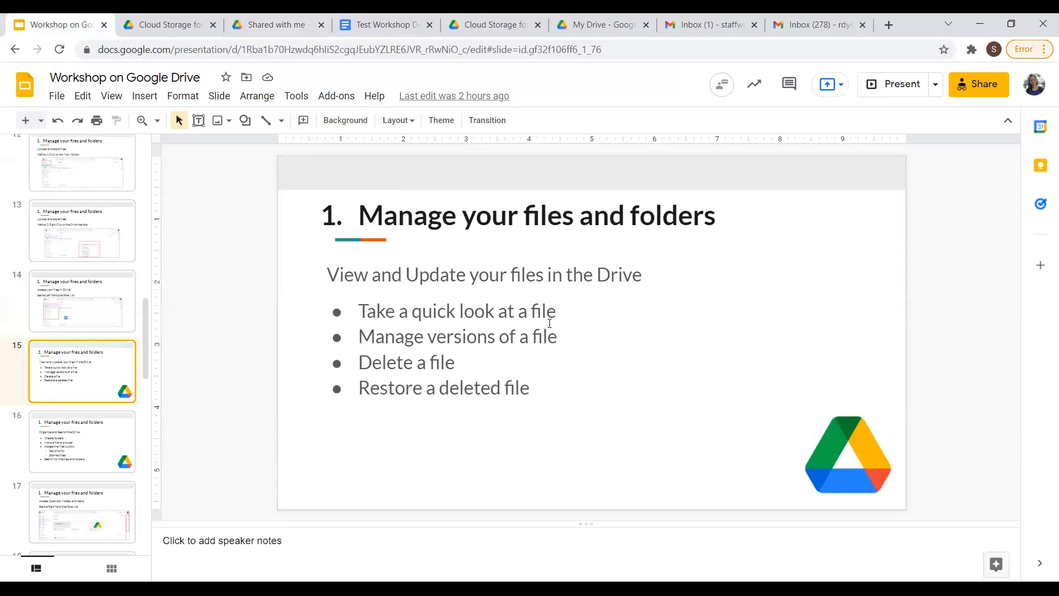
left_click(281, 25)
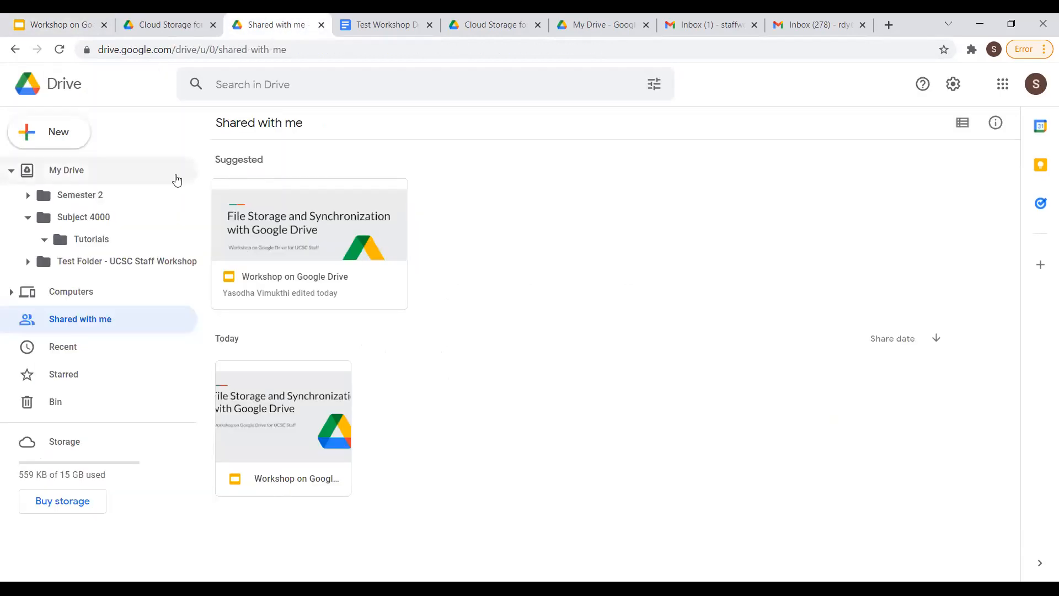
left_click(131, 175)
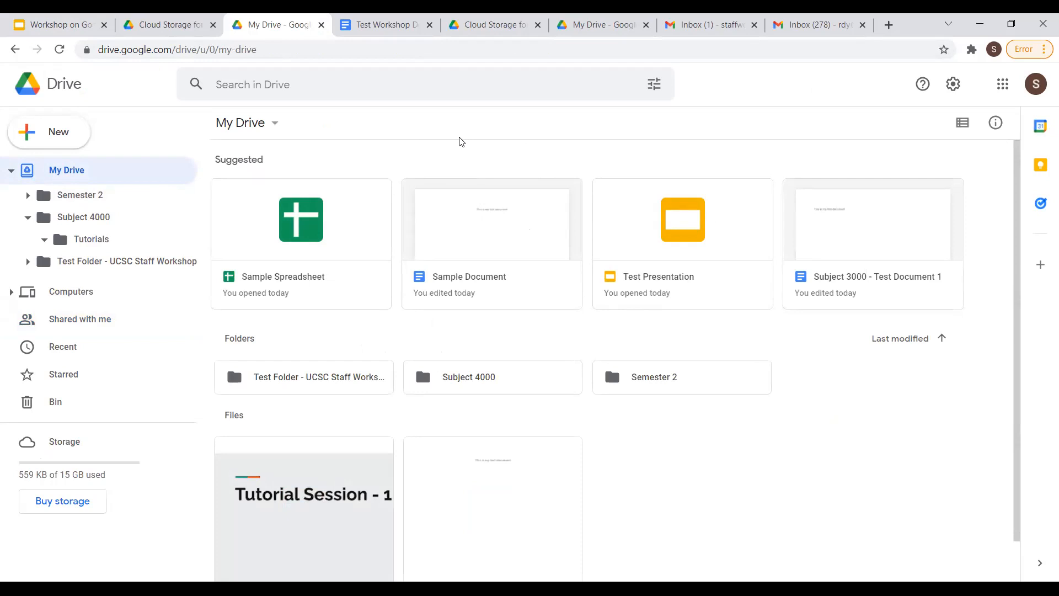
Preview the suggested file Sample Document from its file actions and look through its page.
right_click(472, 225)
left_click(473, 208)
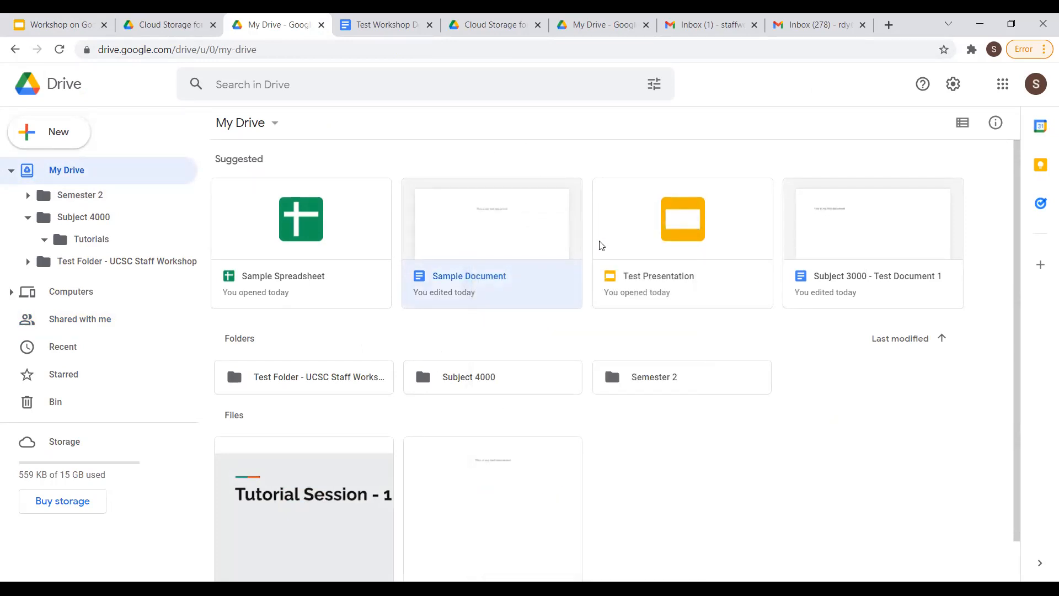
right_click(475, 230)
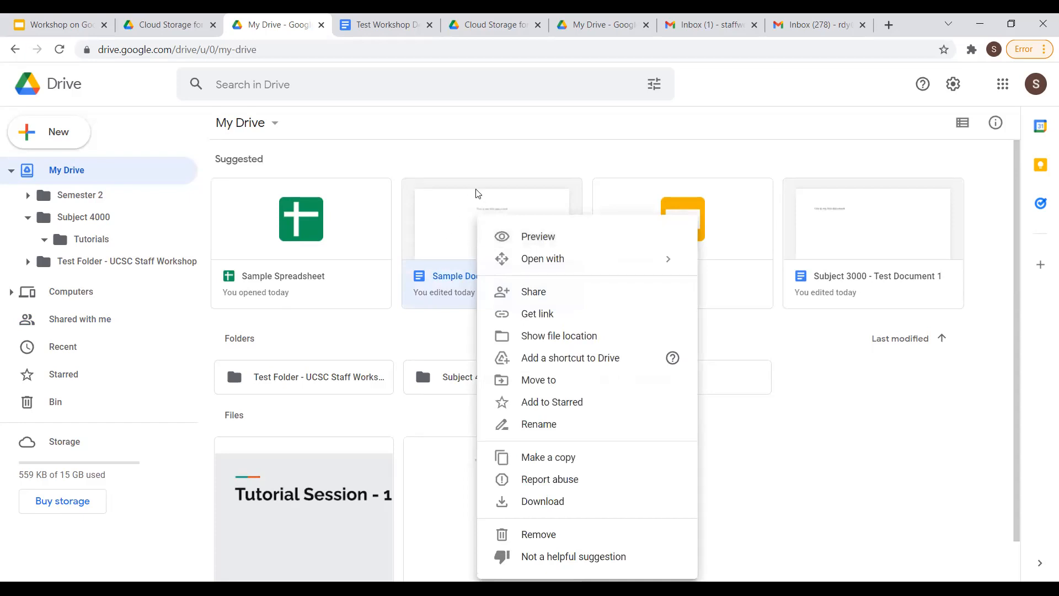
left_click(526, 155)
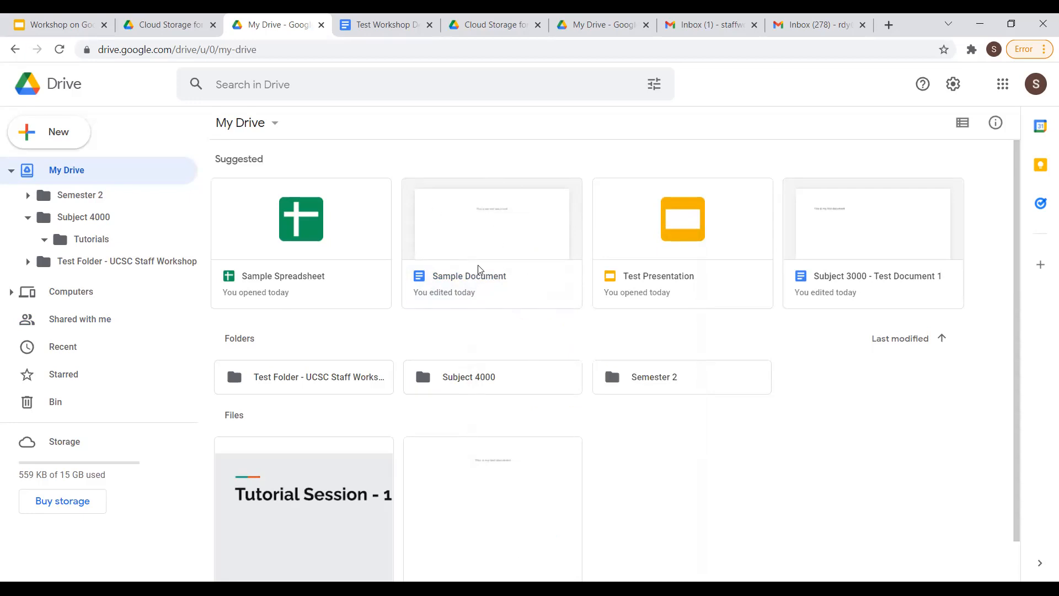
right_click(473, 218)
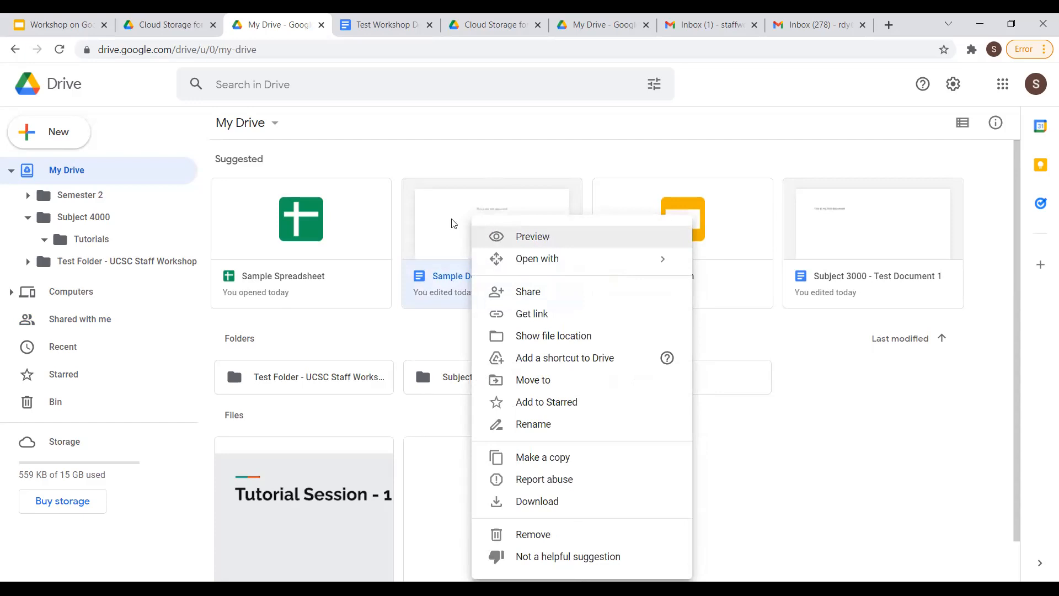
left_click(480, 181)
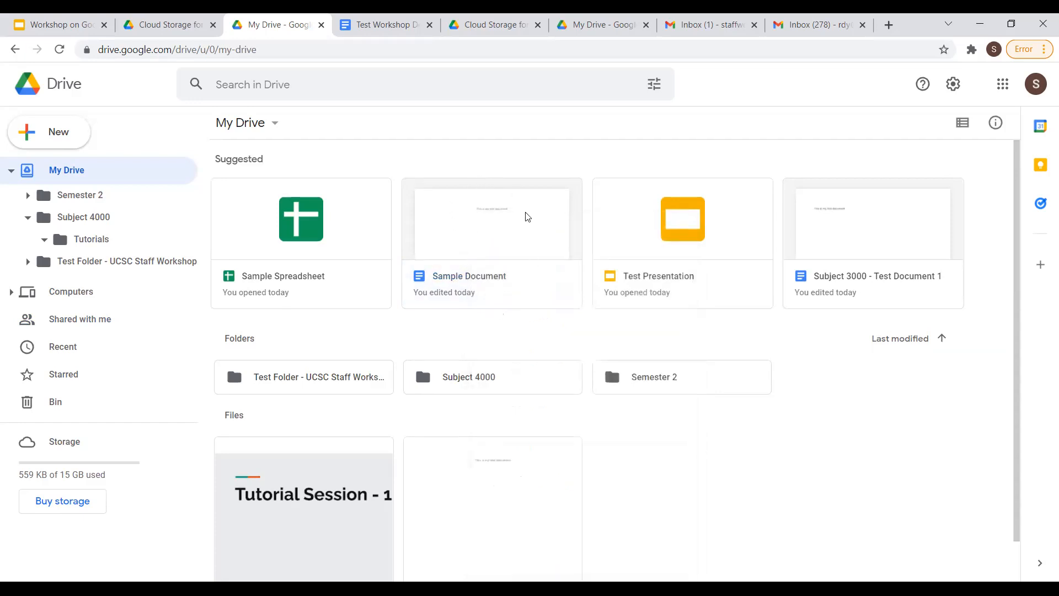
left_click(482, 217)
right_click(482, 218)
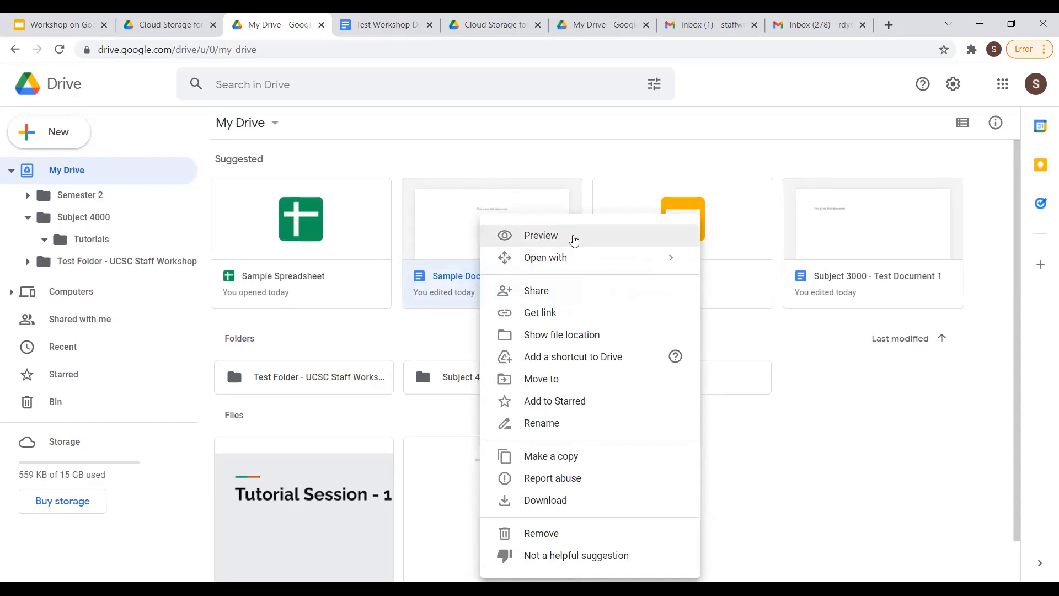
left_click(585, 241)
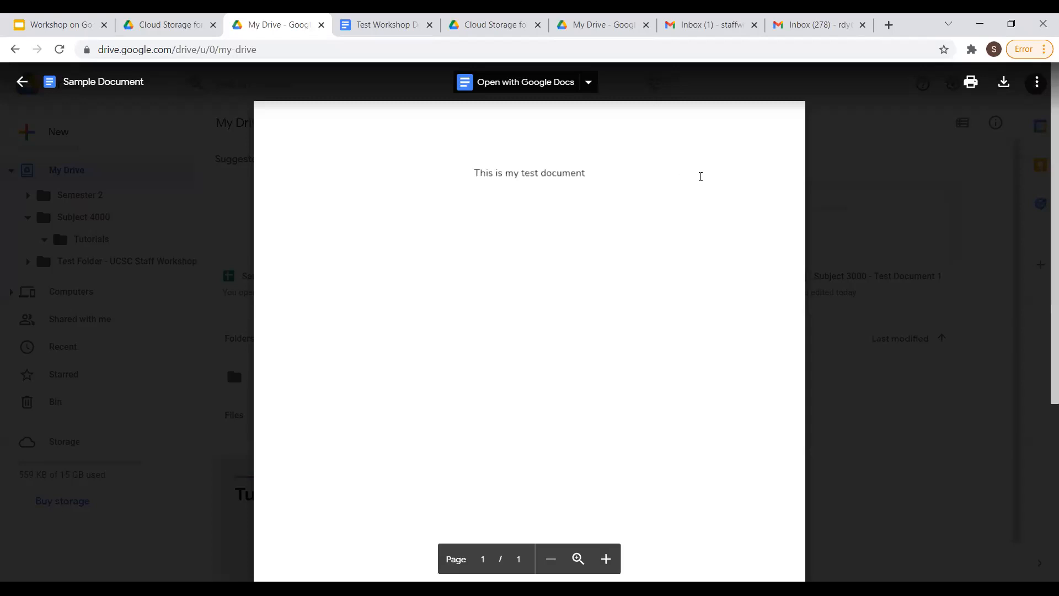
scroll(696, 244, "down", 2)
scroll(695, 251, "up", 2)
scroll(838, 237, "down", 1)
scroll(838, 243, "up", 1)
Open Sample Document in Google Docs, add the line "Second Comment" below the existing text, and close the document and its preview.
left_click(1003, 91)
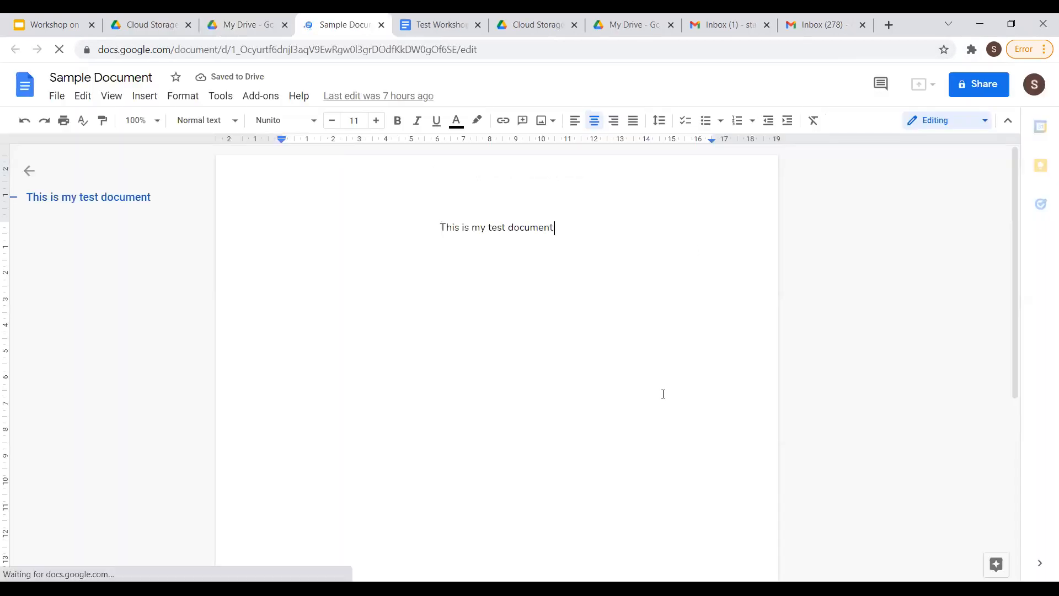
type("Se")
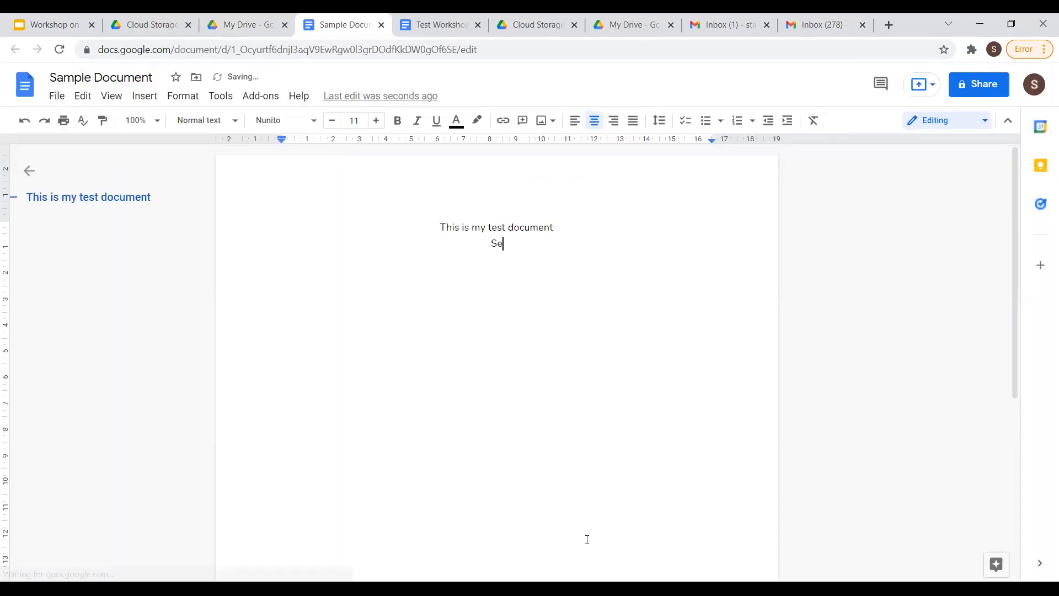
type("cond Comment")
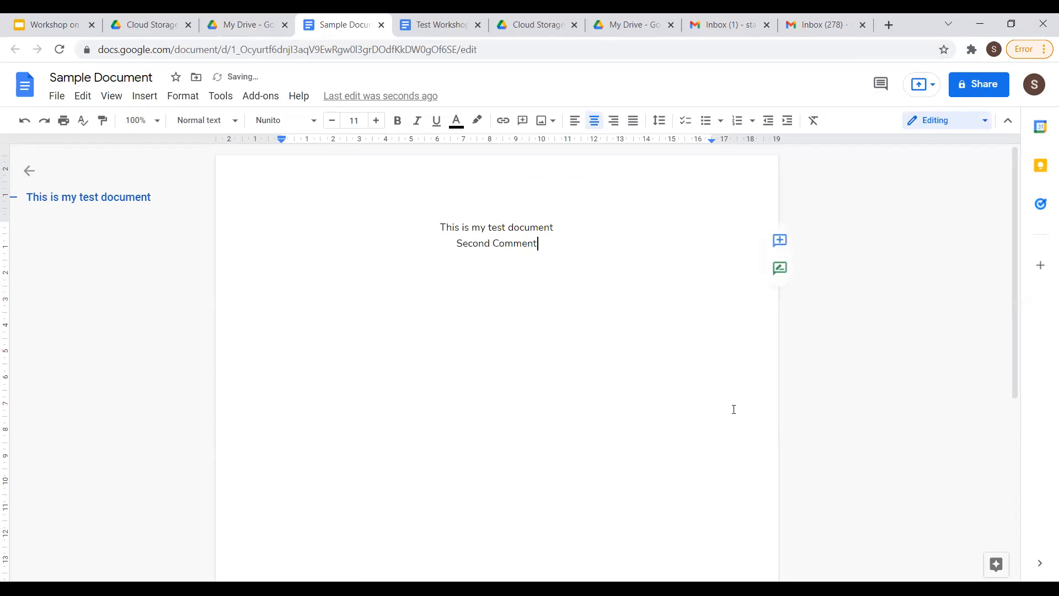
left_click(380, 25)
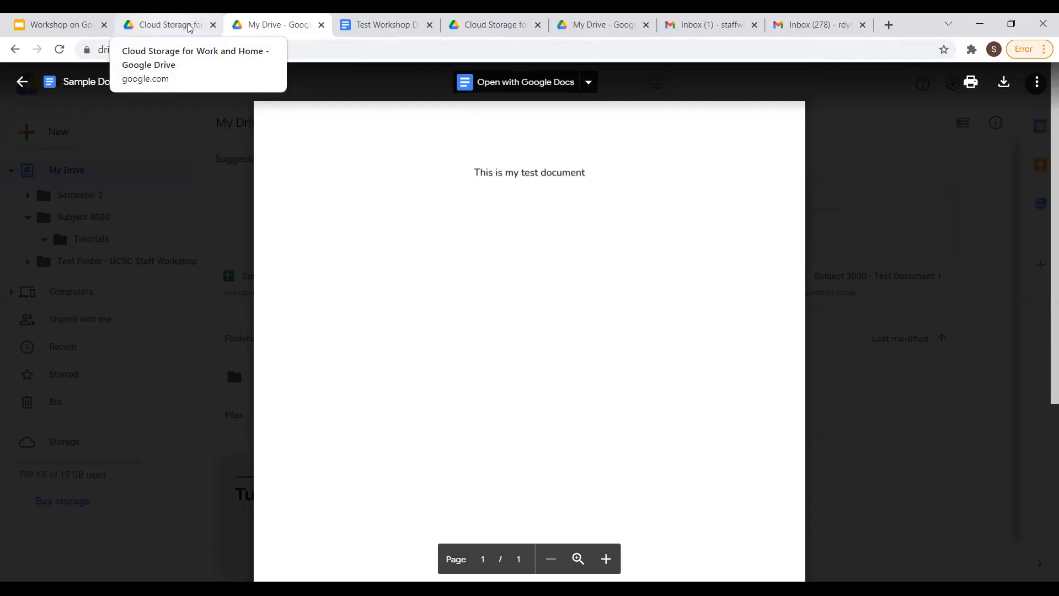
left_click(22, 82)
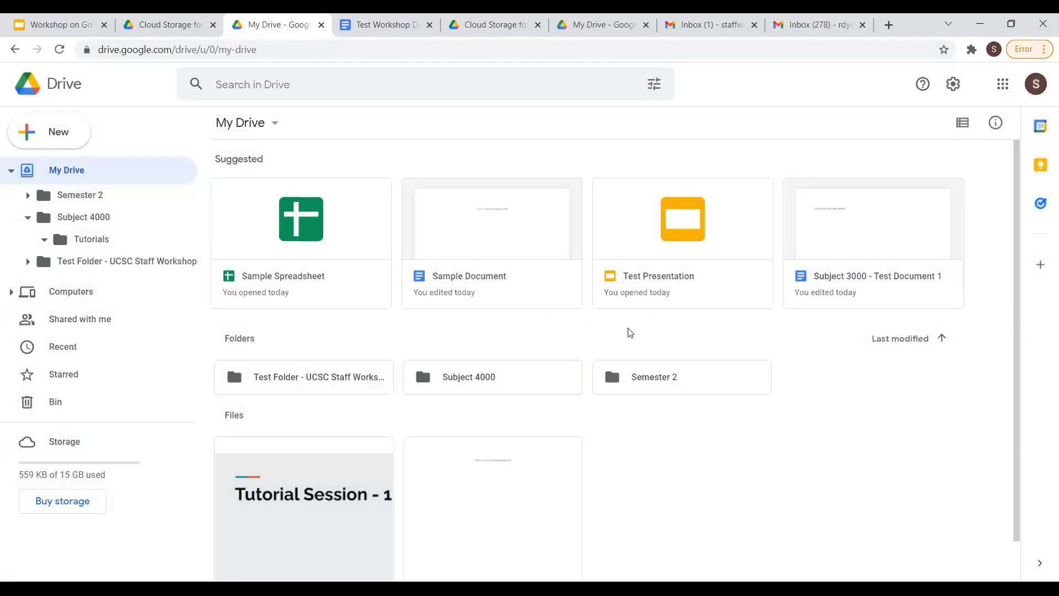
Open the version management for the file Tutorial Session - 1 (1).pdf in My Drive.
scroll(704, 461, "down", 1)
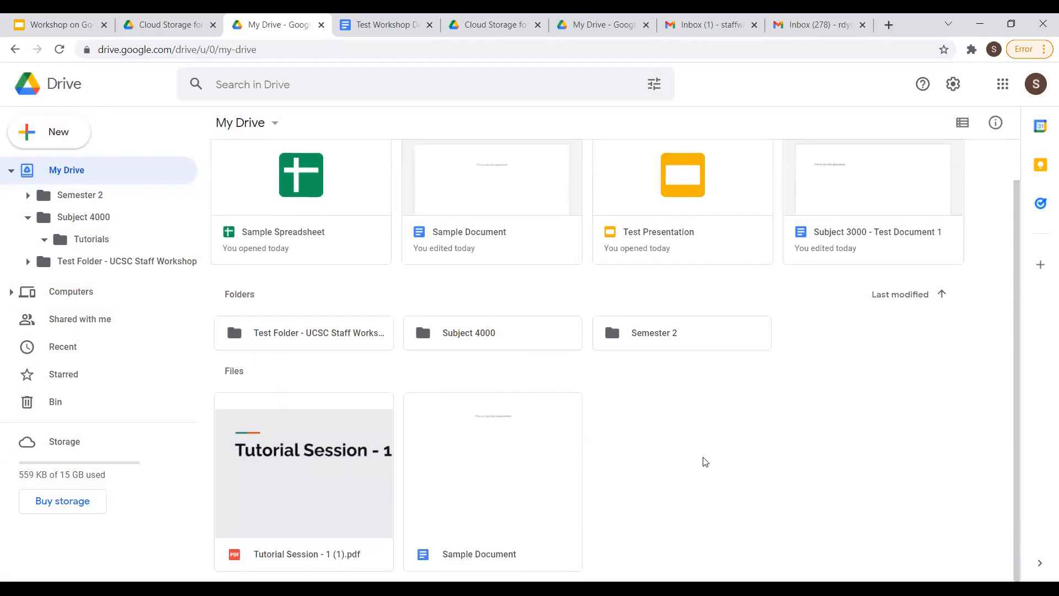
left_click(324, 446)
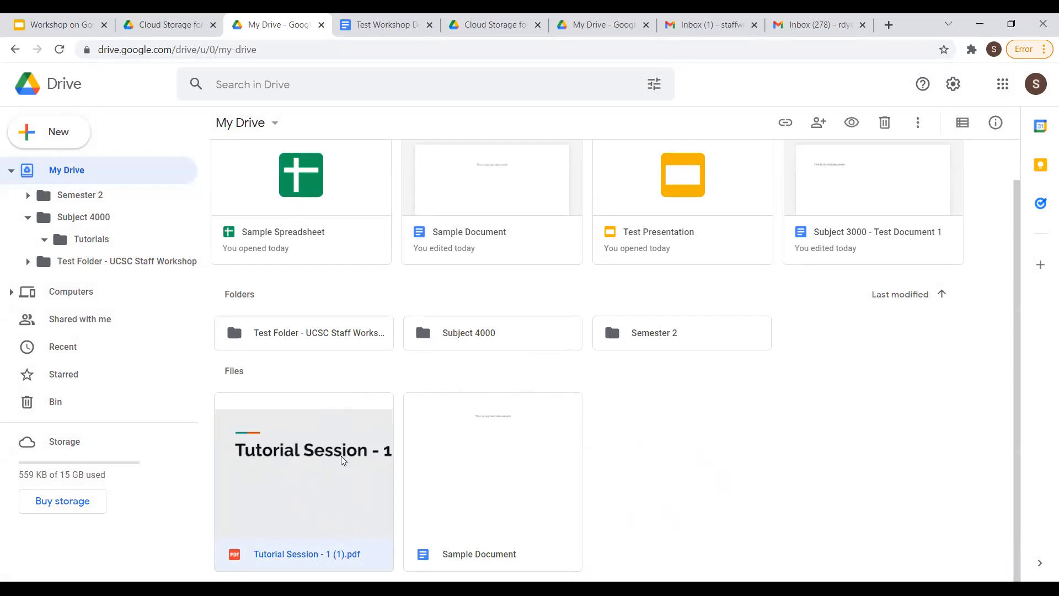
right_click(307, 414)
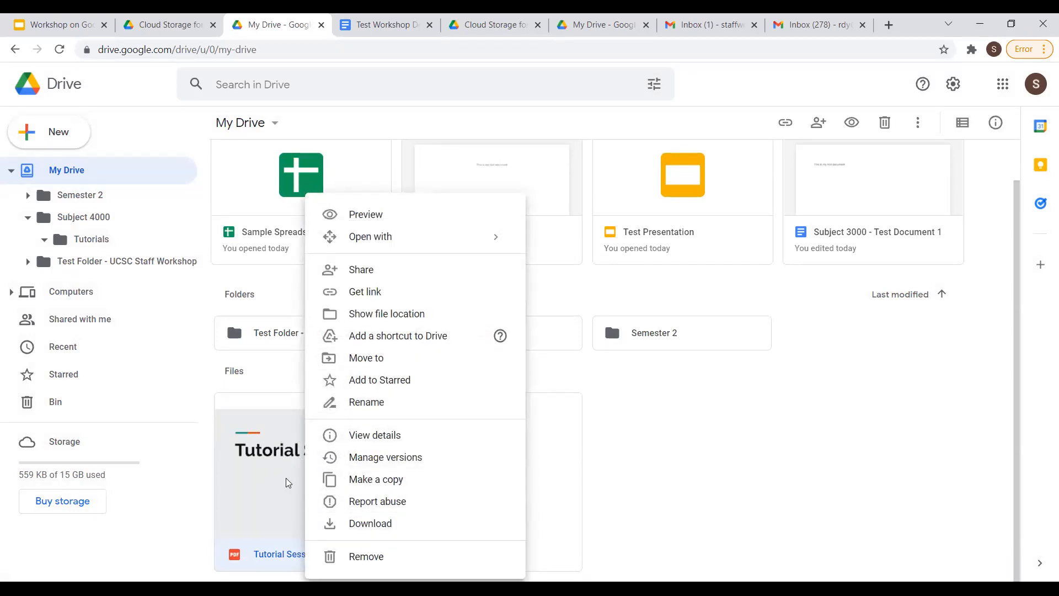
left_click(648, 384)
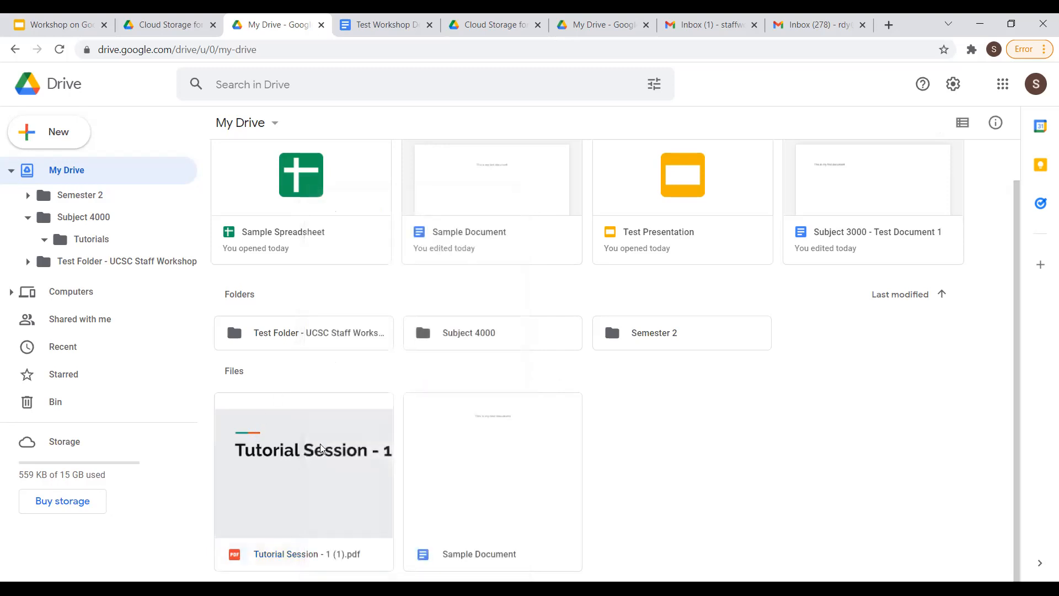
left_click(280, 429)
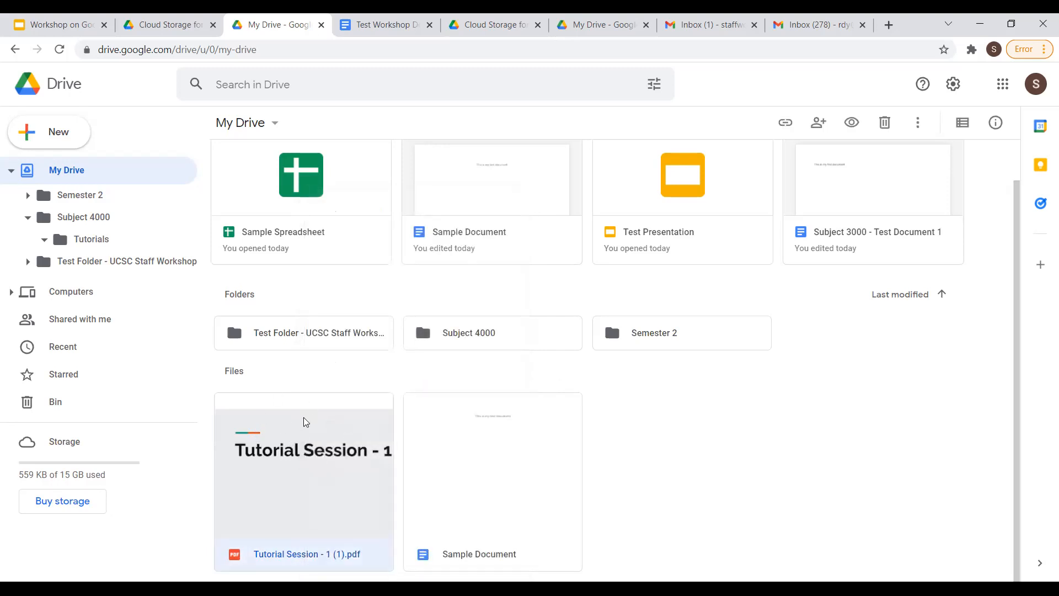
right_click(304, 420)
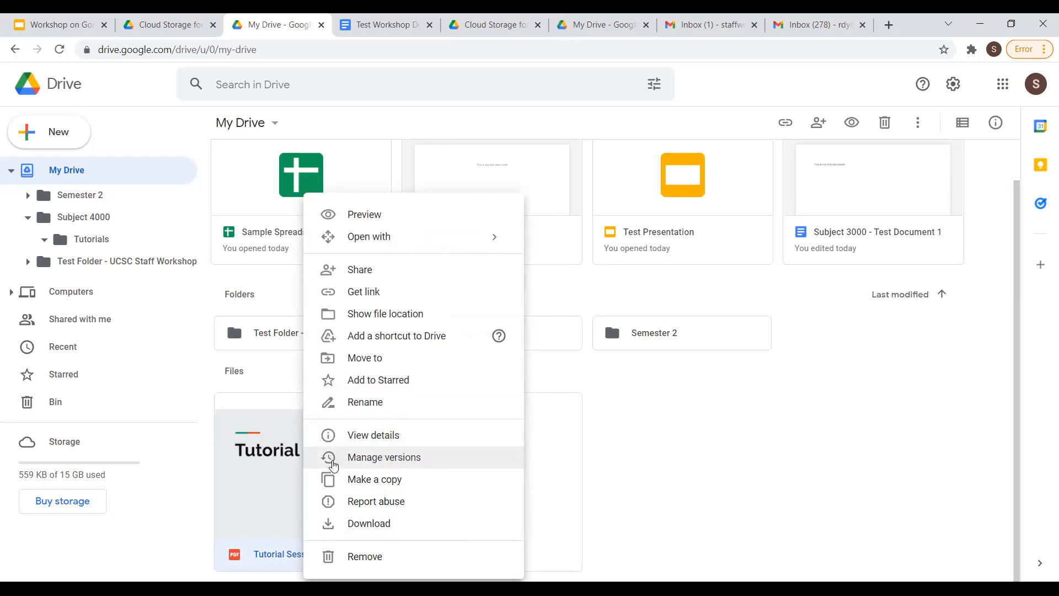
left_click(427, 462)
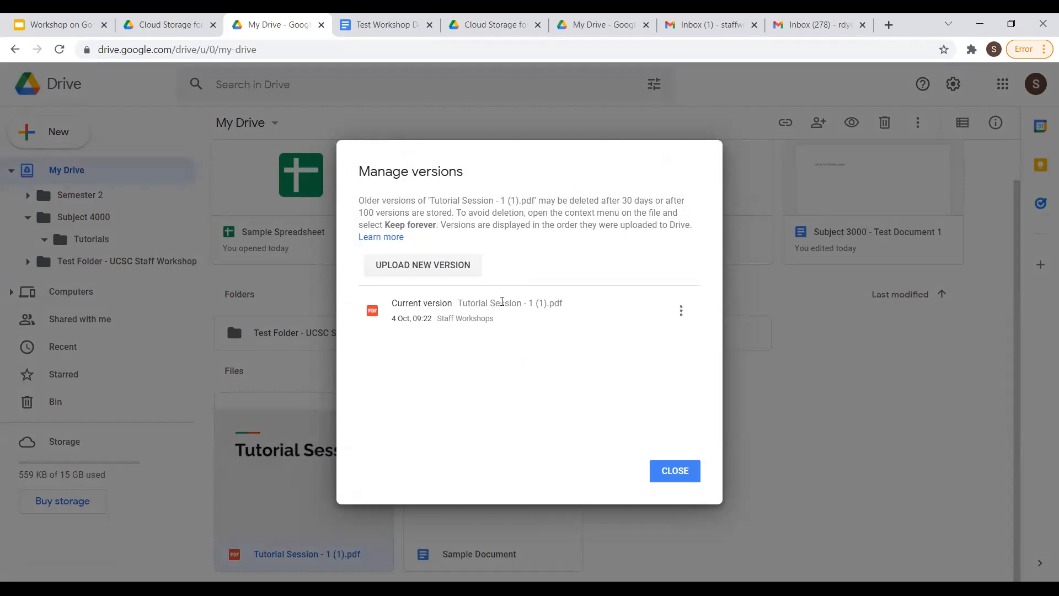
Examine the current version entry of Tutorial Session - 1 (1).pdf and its available actions.
left_click_drag(461, 301, 582, 310)
left_click(577, 310)
left_click(680, 311)
left_click(607, 310)
Upload "Tutorial 01 - Answers" from the Content folder on the Desktop as a new version of the PDF.
left_click(445, 268)
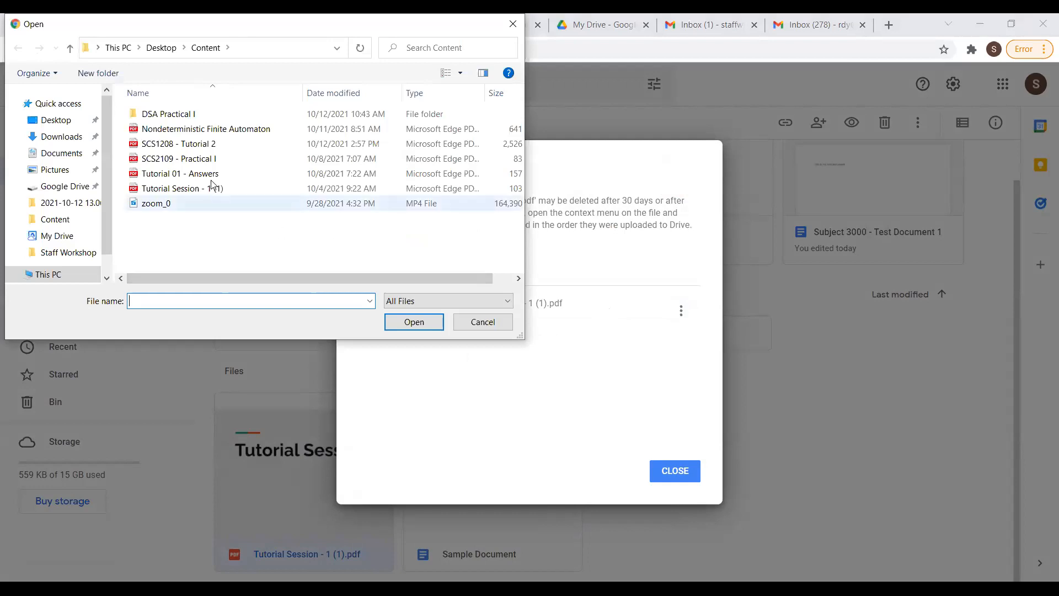
left_click(212, 174)
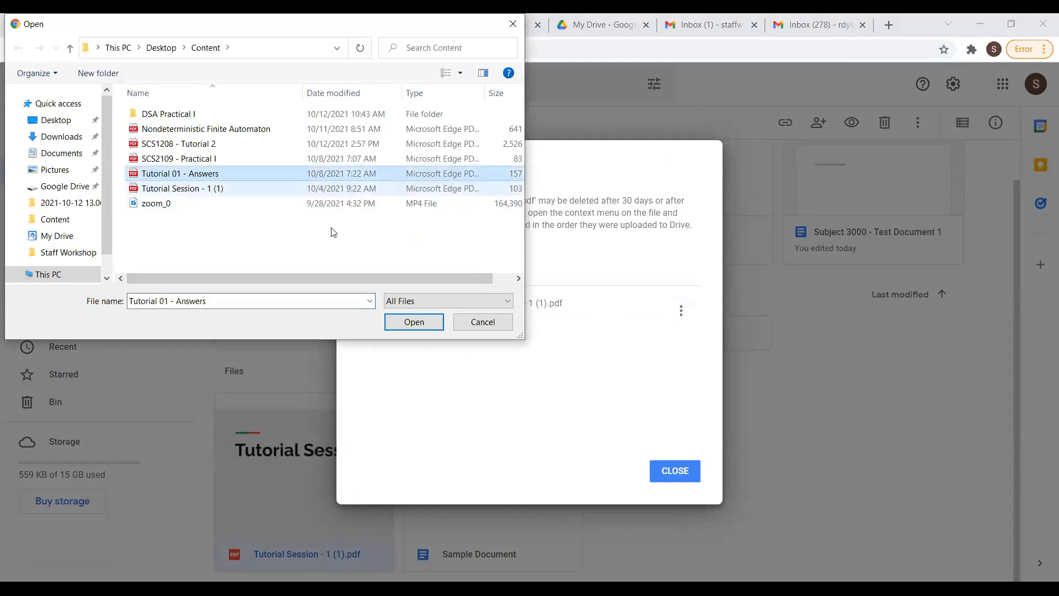
left_click(414, 322)
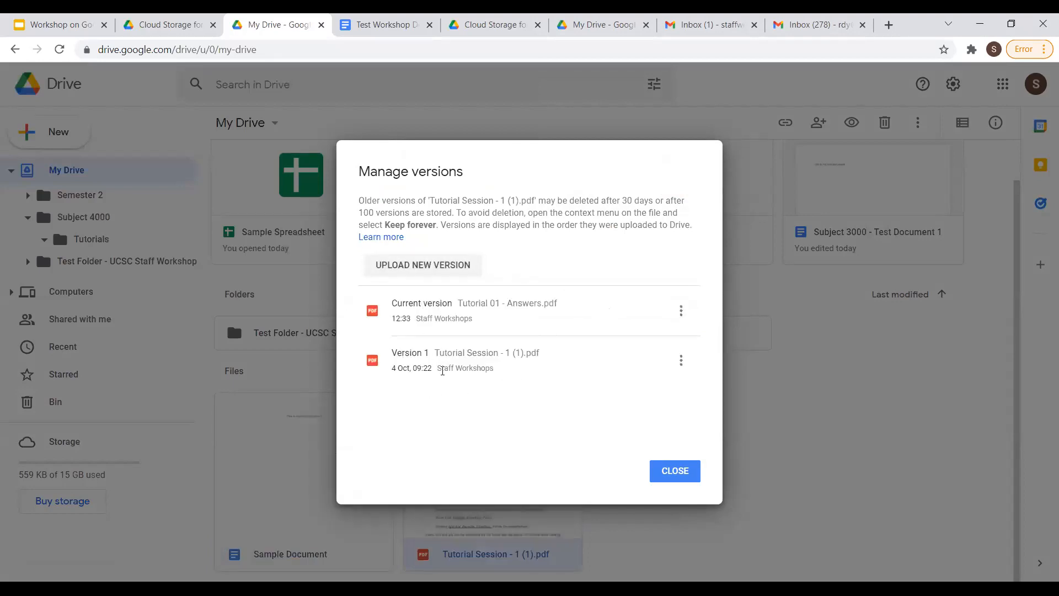
Compare the current version and Version 1 entries and check the actions available for each.
left_click_drag(437, 352, 525, 353)
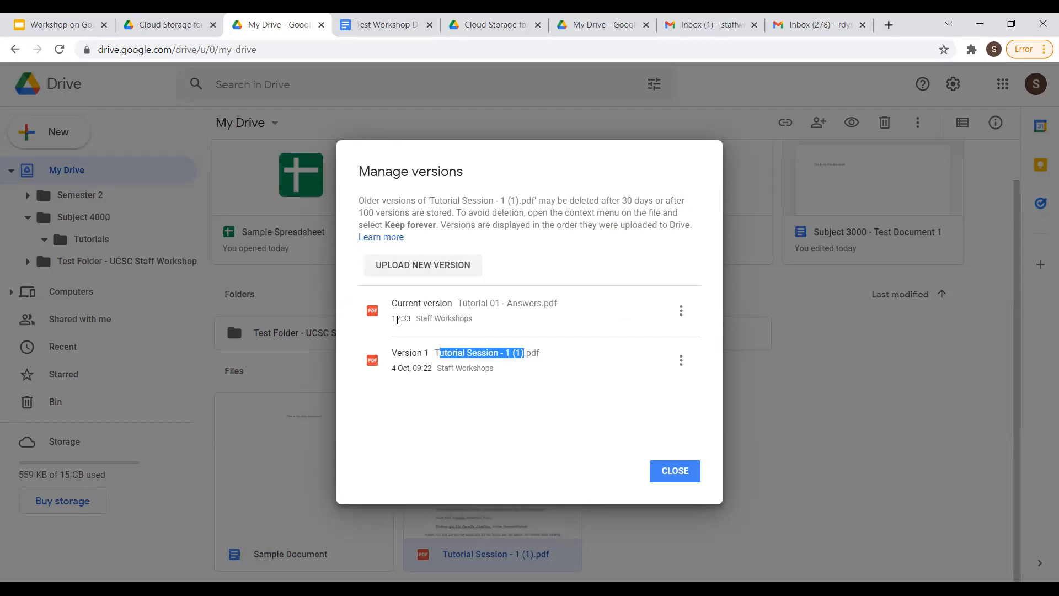
left_click_drag(406, 304, 543, 303)
left_click(469, 306)
left_click(545, 329)
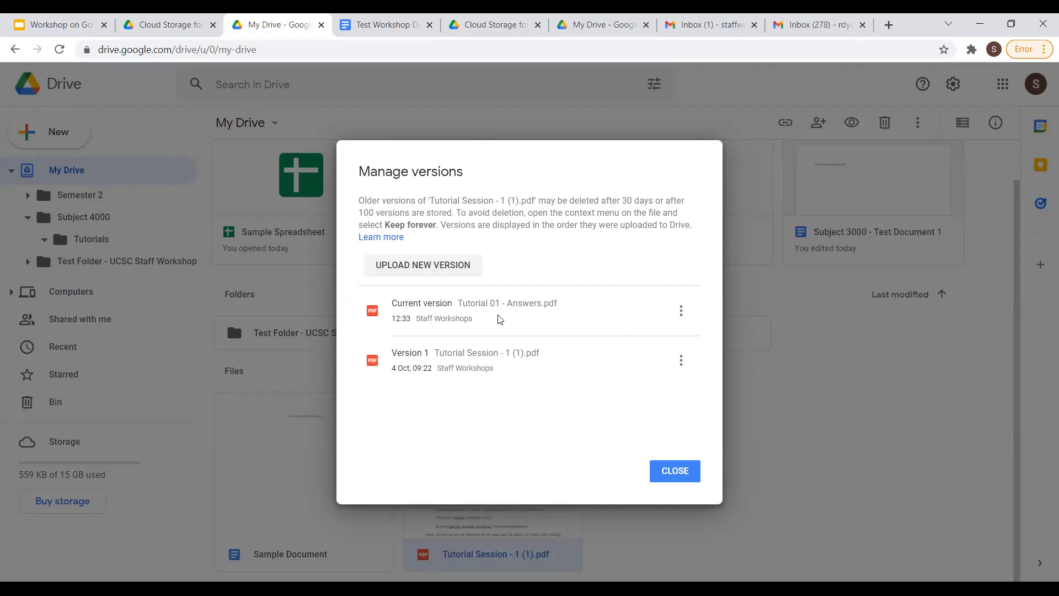
left_click(681, 312)
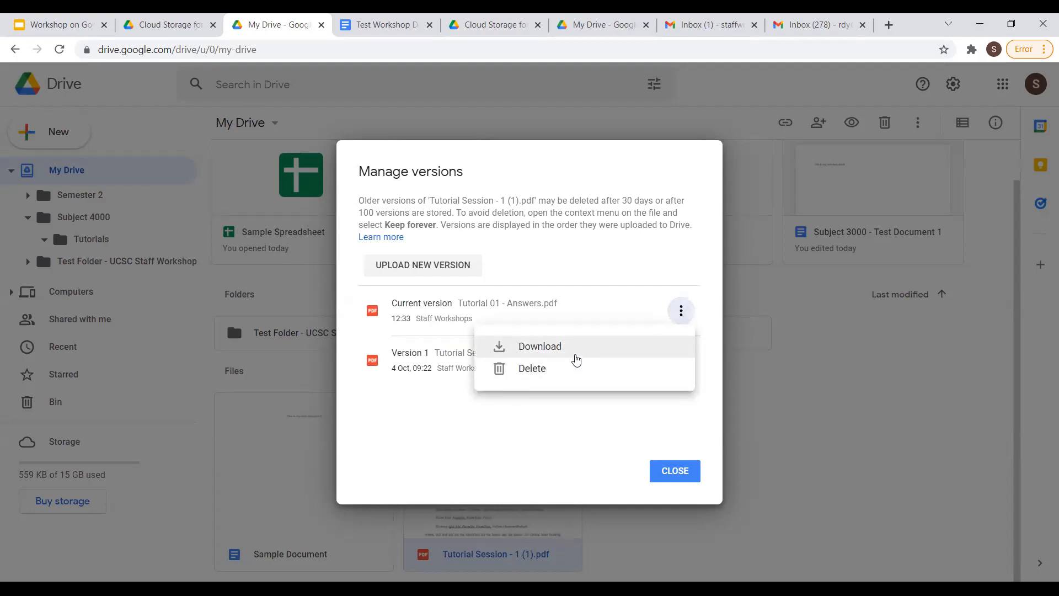
left_click(589, 303)
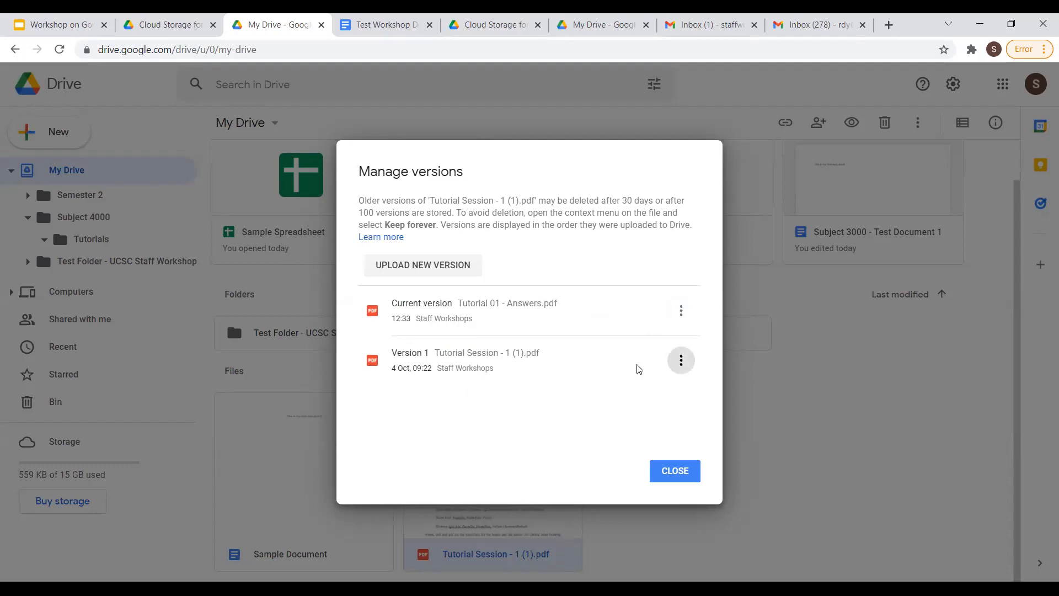
left_click(681, 360)
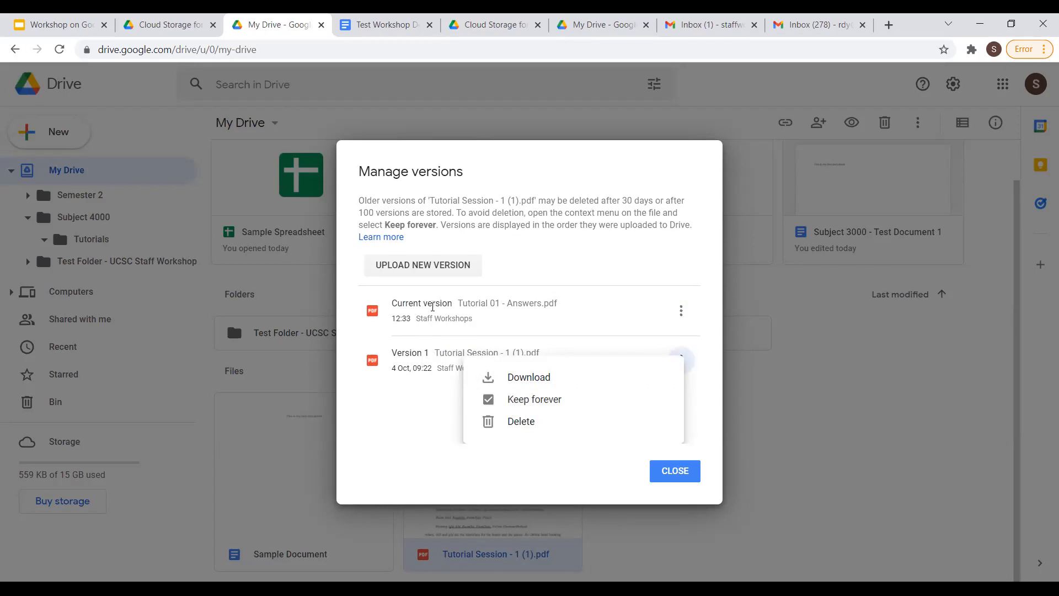
Try the Keep forever option on Version 1 of the PDF and review the version's other available actions.
left_click(406, 301)
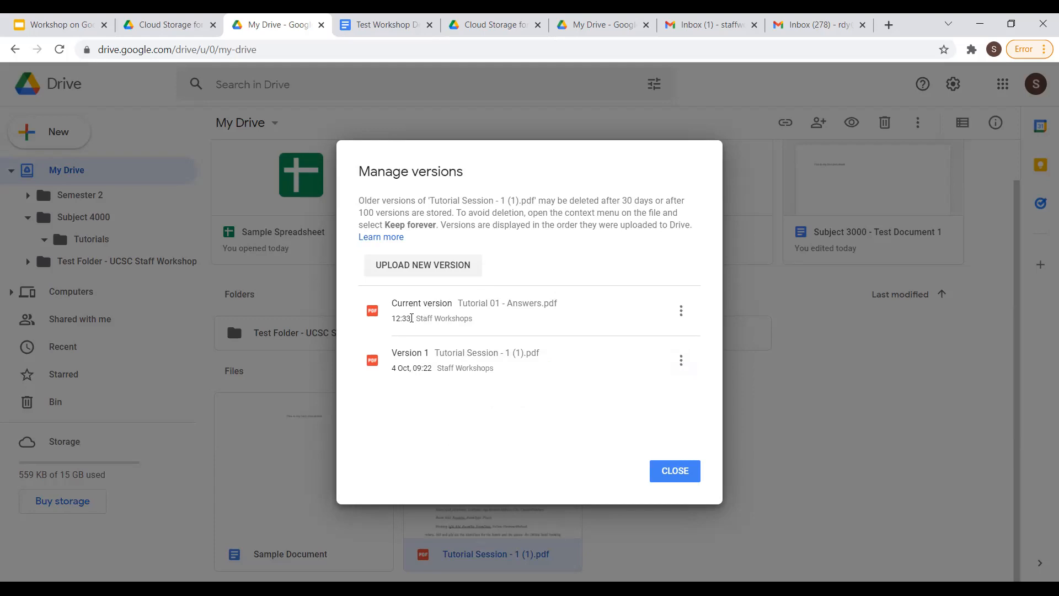
double_click(403, 314)
left_click(681, 360)
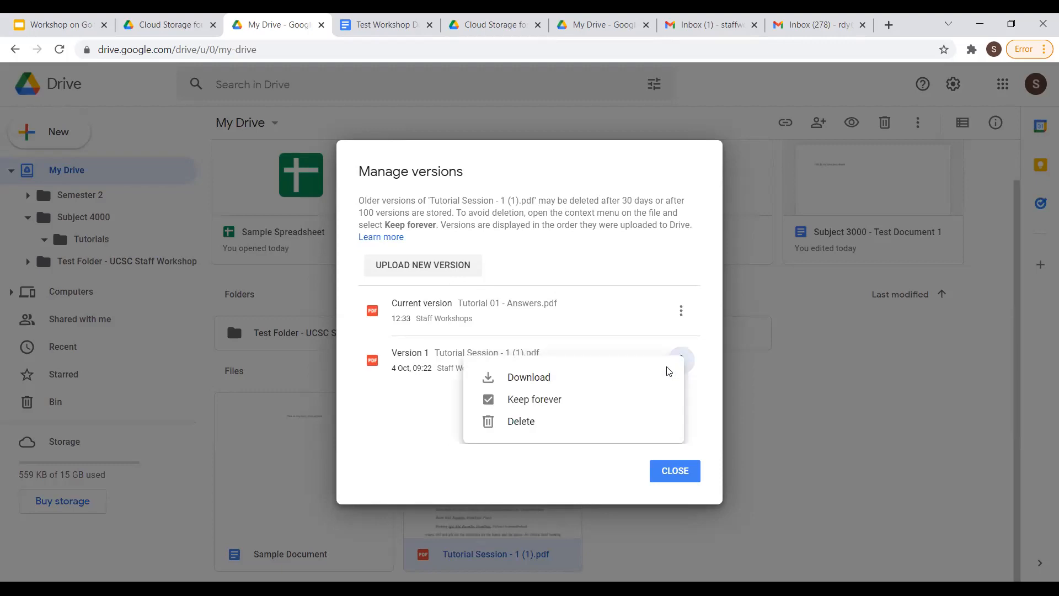
left_click(529, 405)
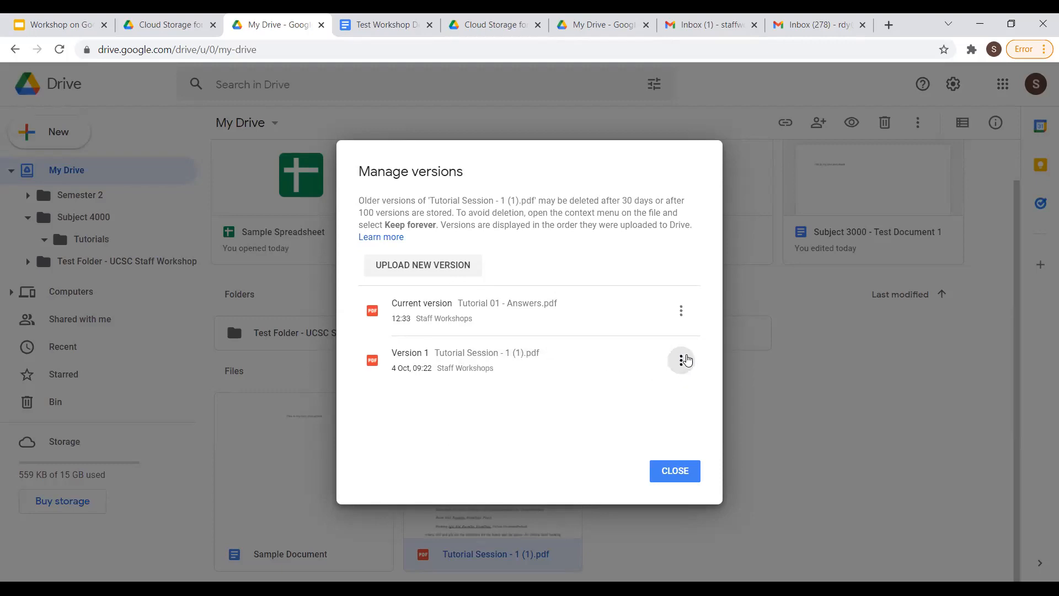
left_click(681, 360)
left_click(589, 407)
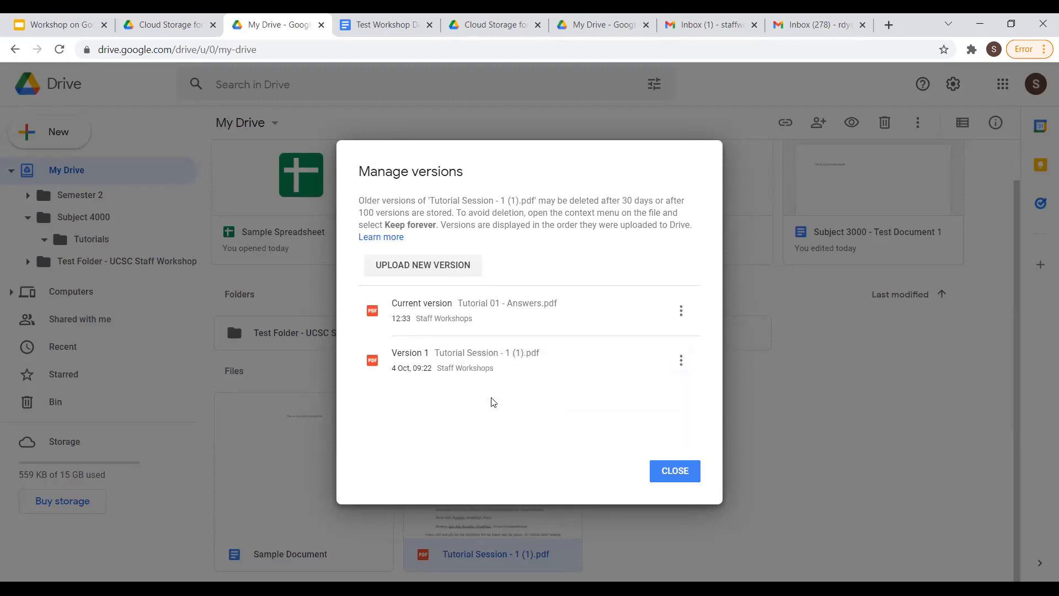
left_click(681, 360)
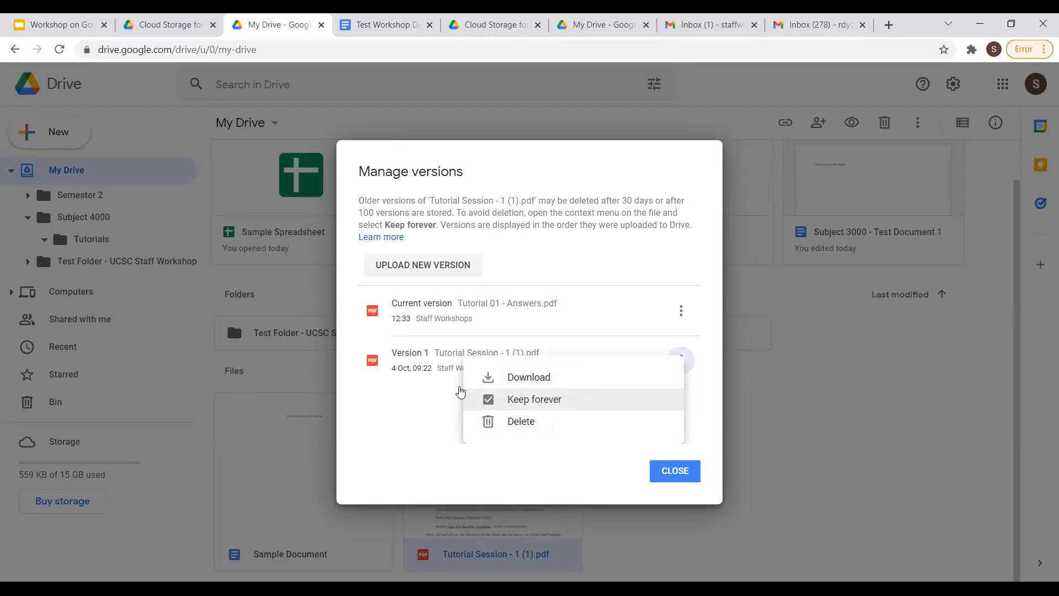
left_click(439, 368)
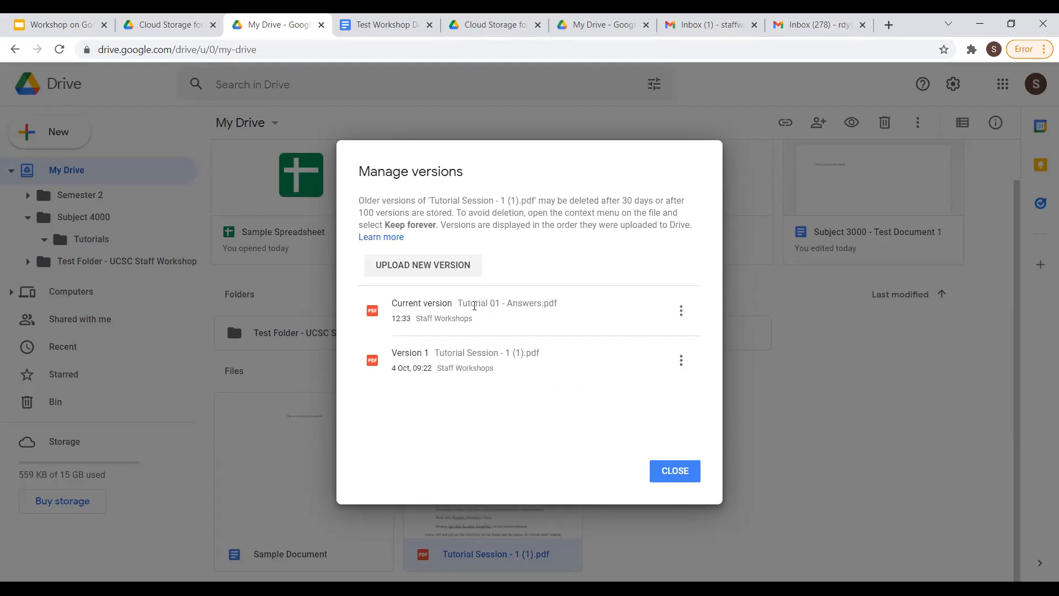
Check the current version's file name, close version management, and compare it with the PDF's name in My Drive.
left_click_drag(458, 303, 542, 306)
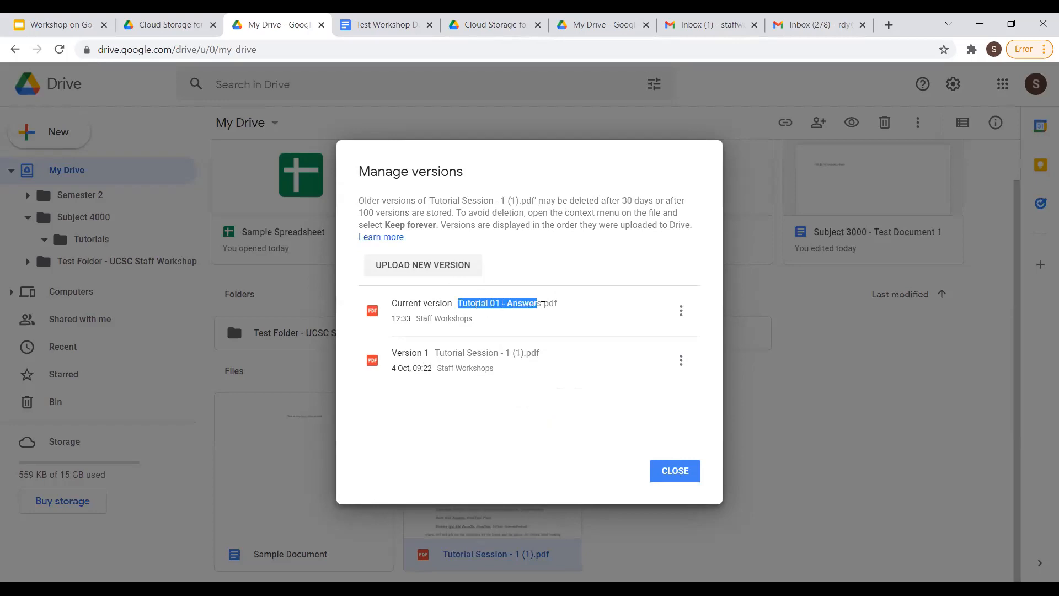
left_click(692, 470)
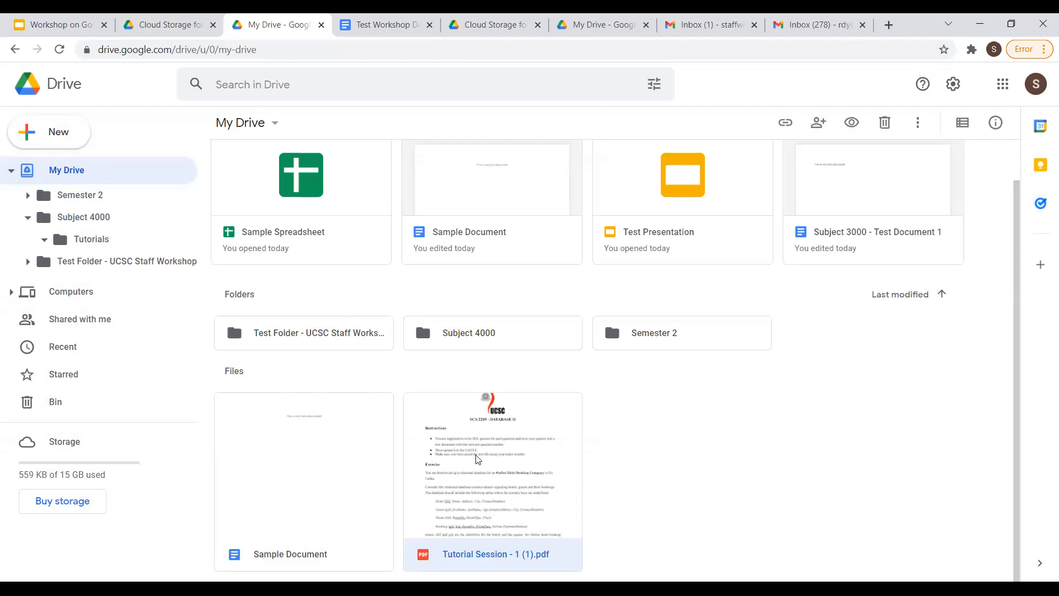
left_click_drag(448, 556, 532, 574)
Review the actions available for Sample Document in My Drive and remove the file.
right_click(302, 433)
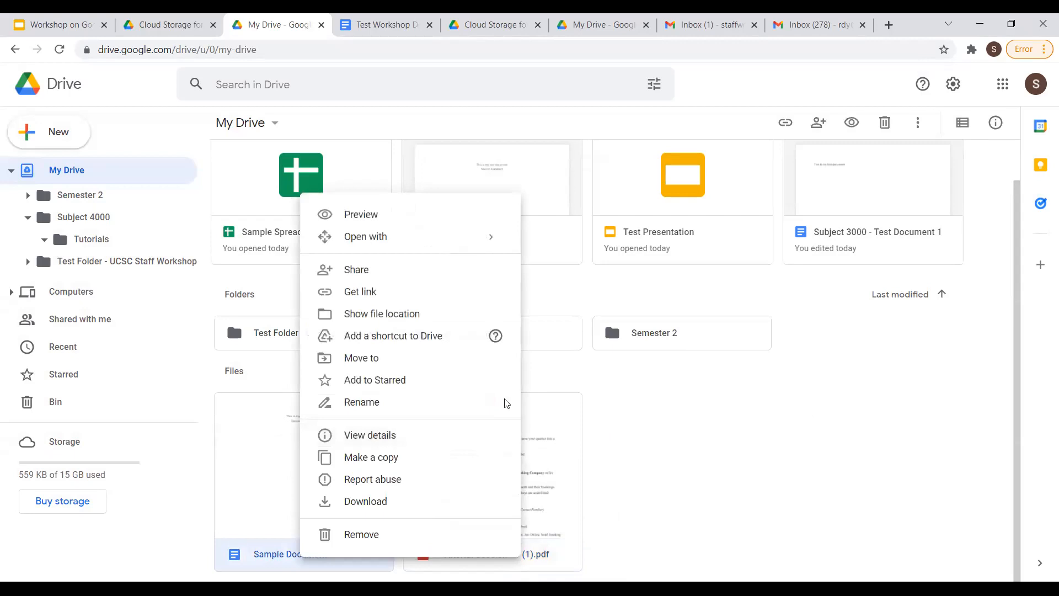
left_click(688, 432)
left_click(324, 406)
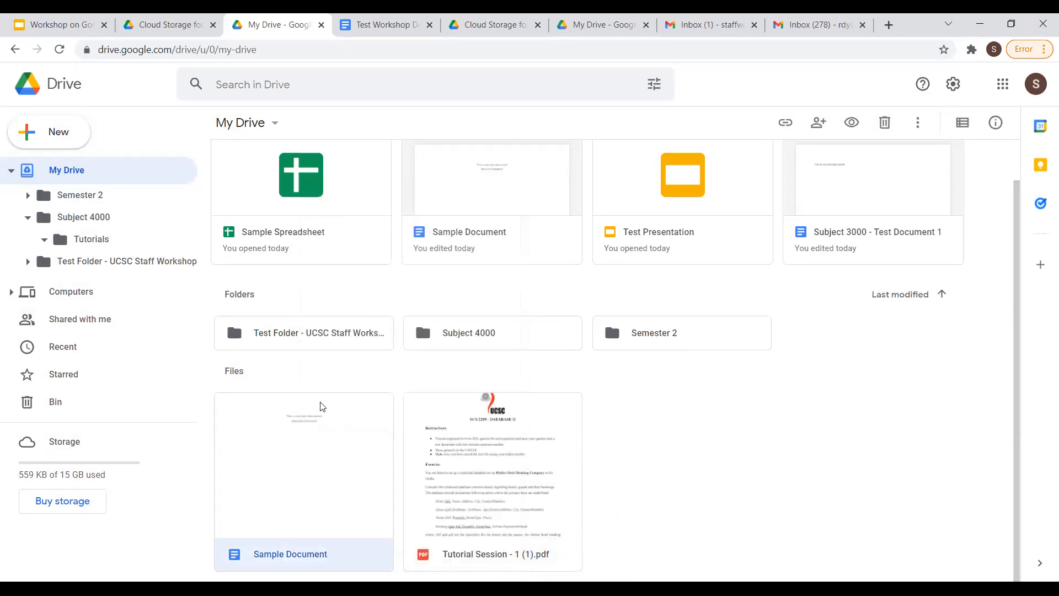
right_click(322, 417)
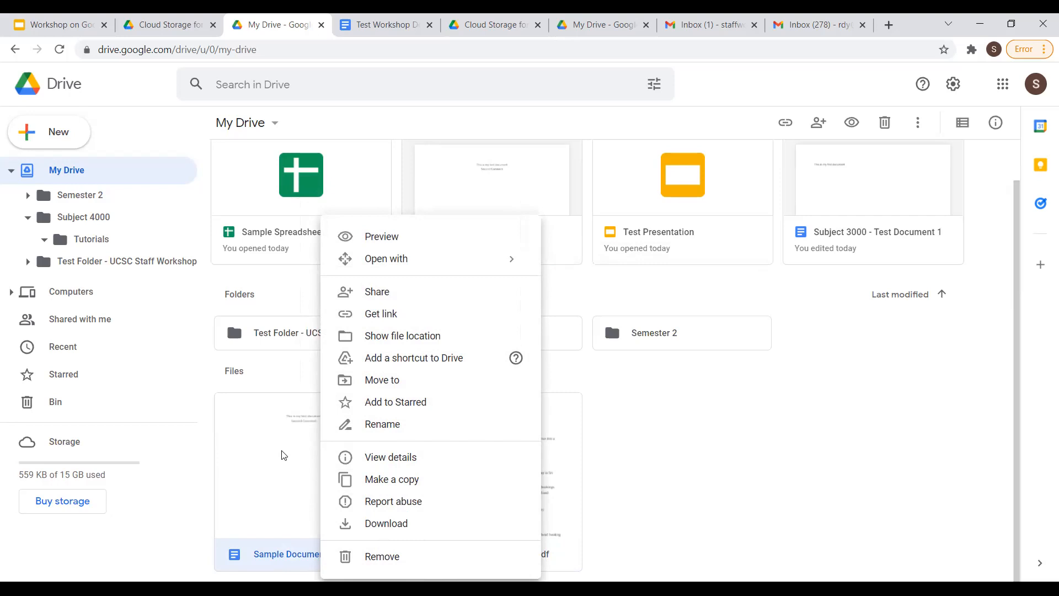
left_click(477, 145)
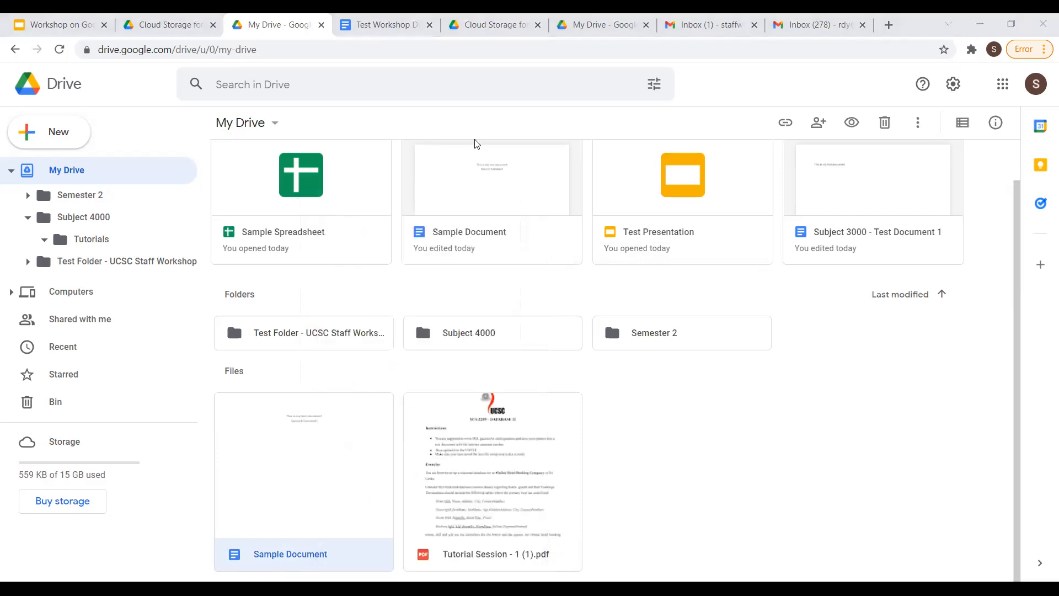
right_click(292, 457)
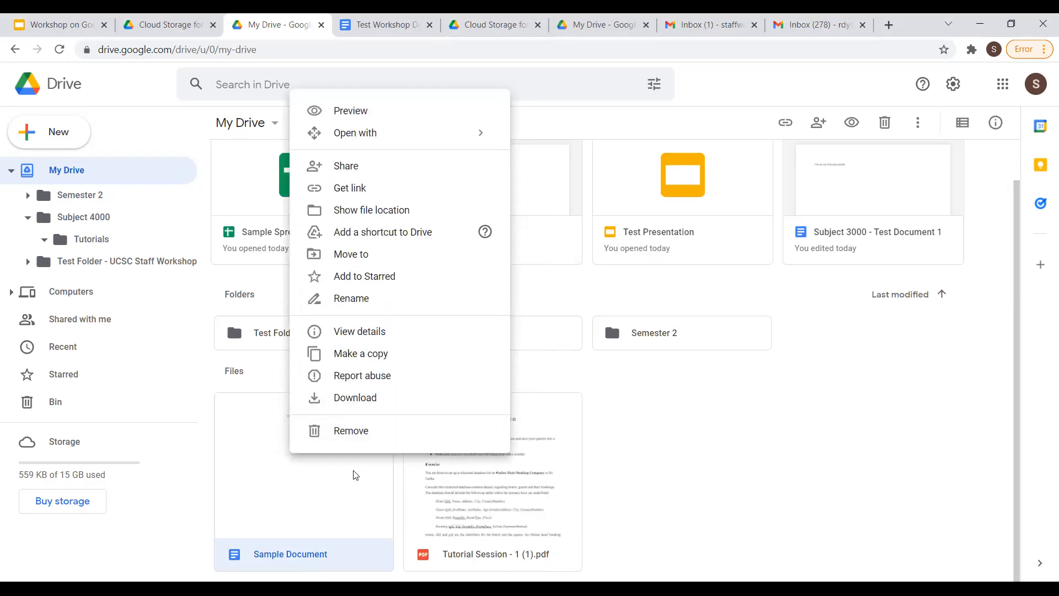
left_click(270, 472)
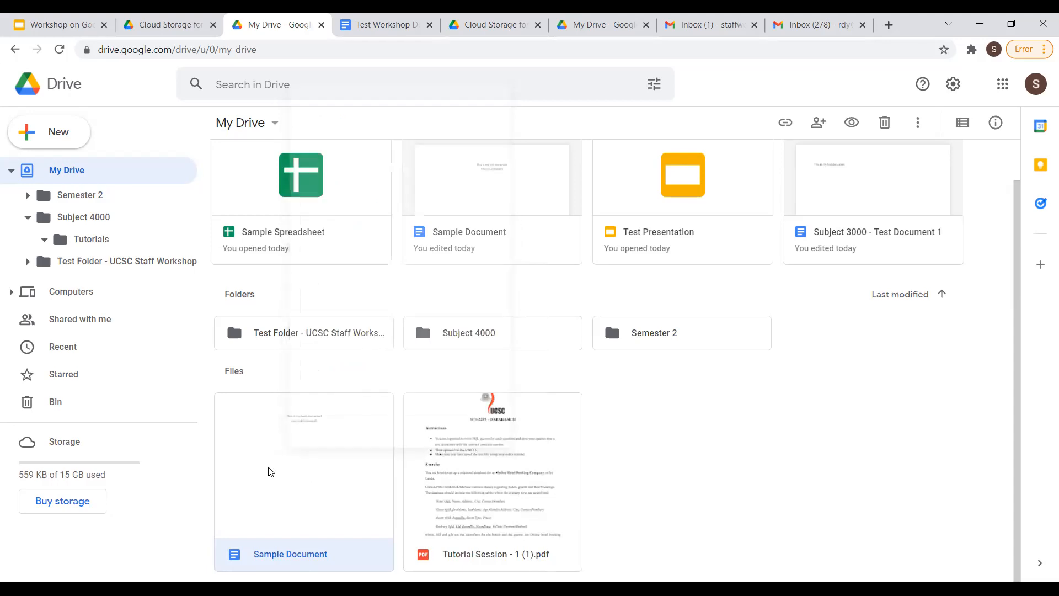
right_click(270, 471)
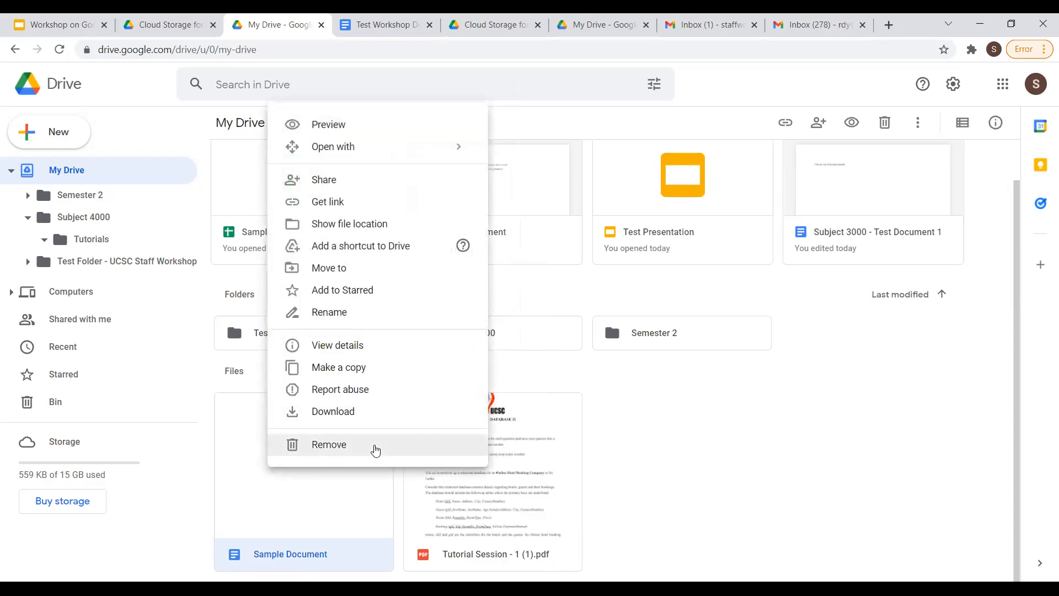
left_click(371, 446)
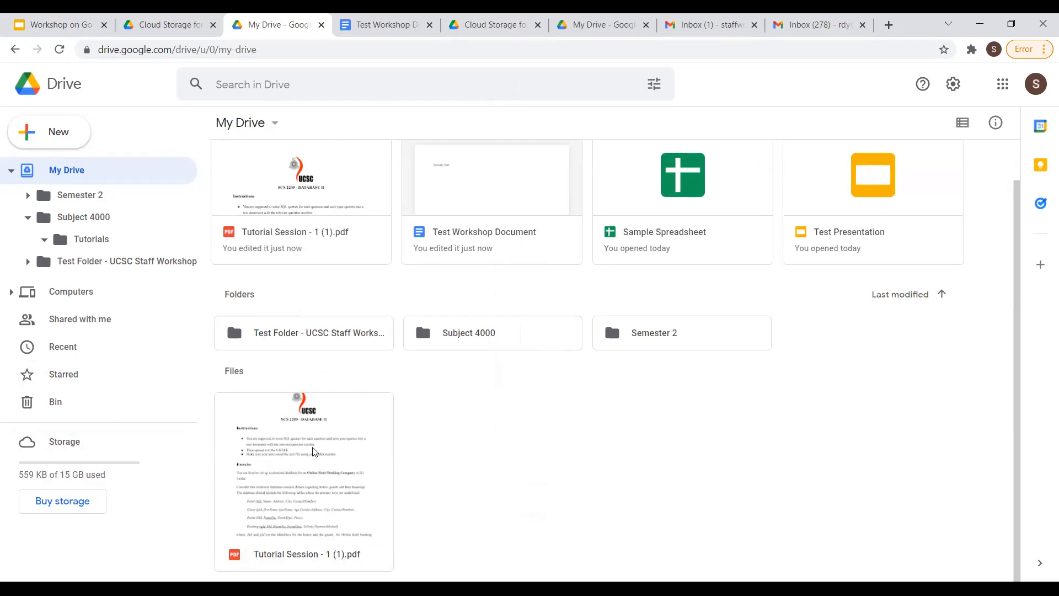
Restore Sample Document from the bin and check for it in the My Drive files.
left_click(53, 401)
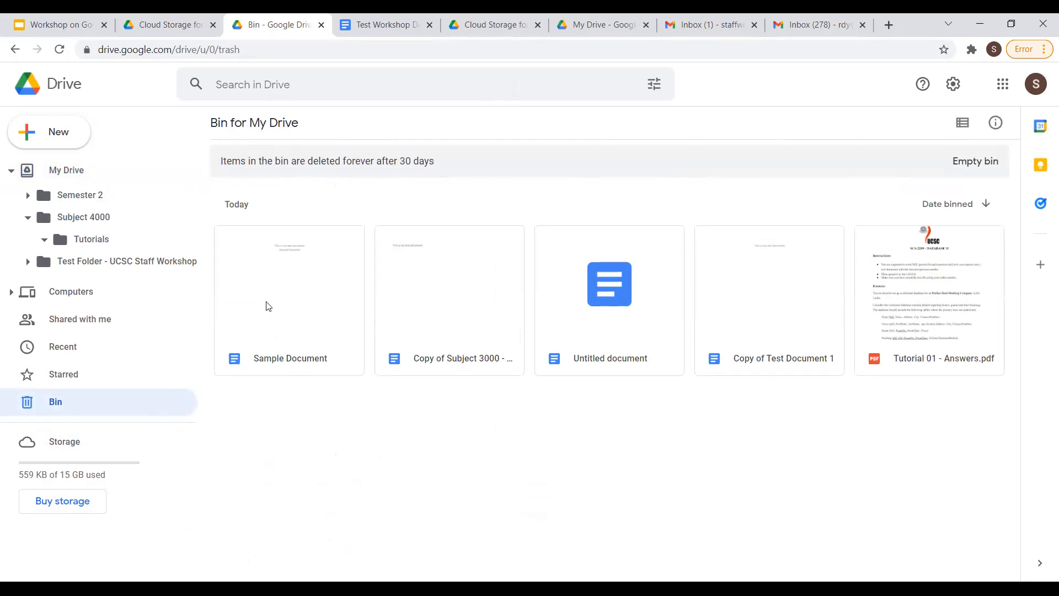
left_click(306, 295)
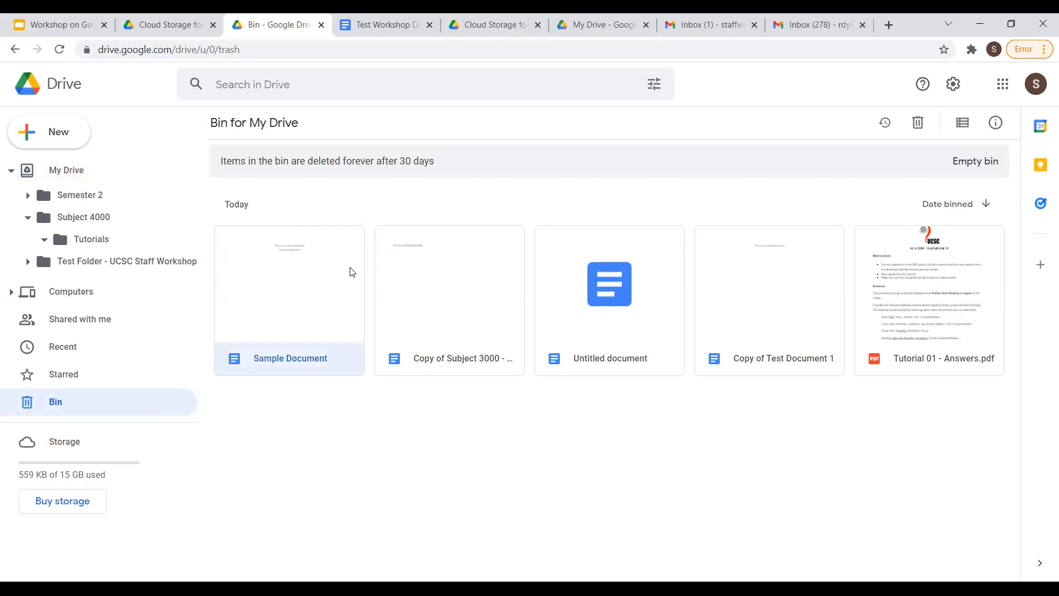
left_click(385, 441)
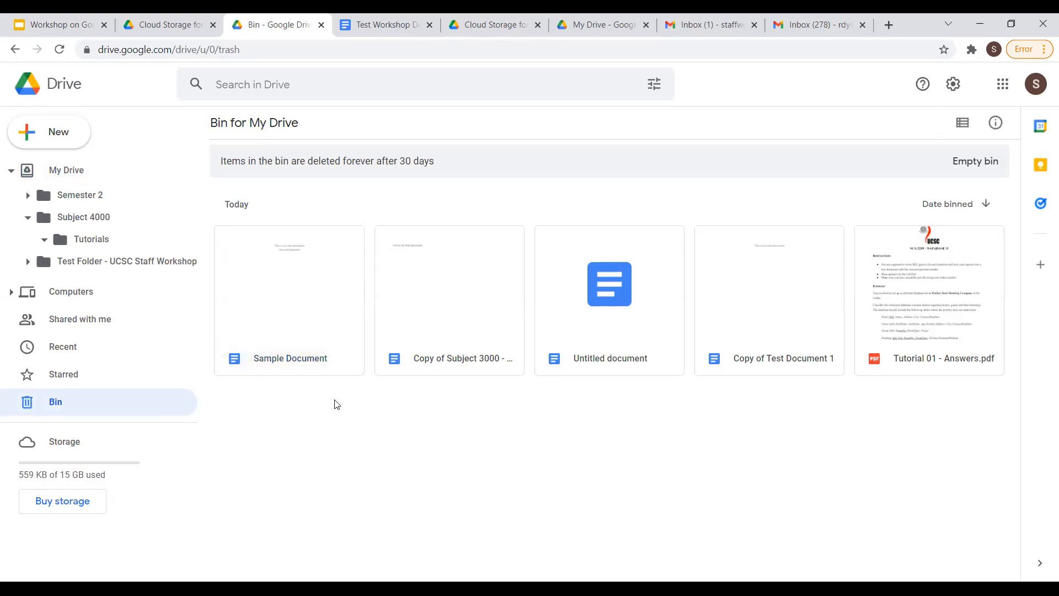
left_click(305, 268)
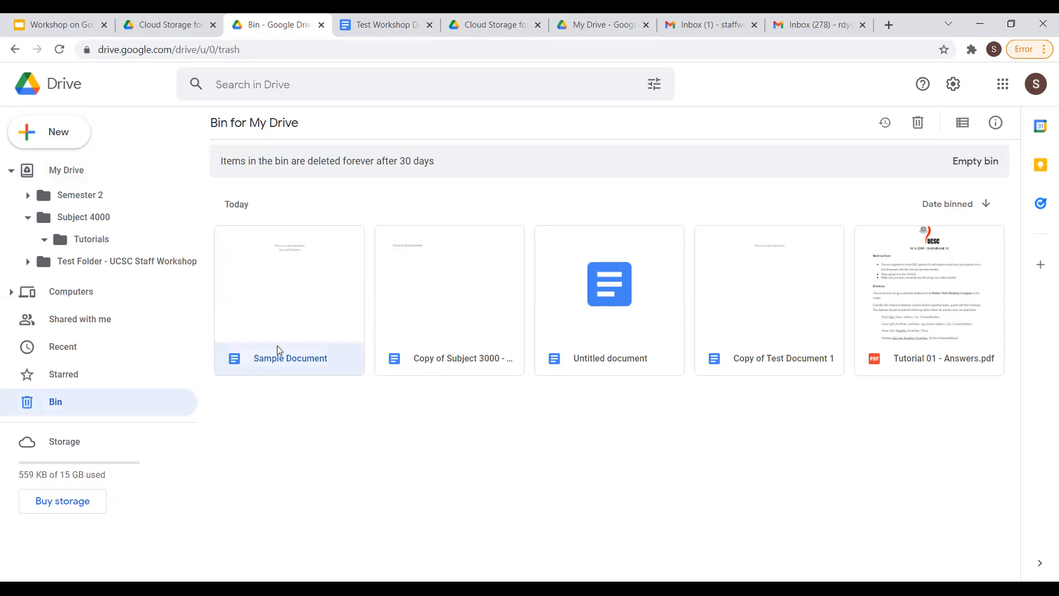
left_click(280, 423)
left_click(286, 298)
left_click(885, 125)
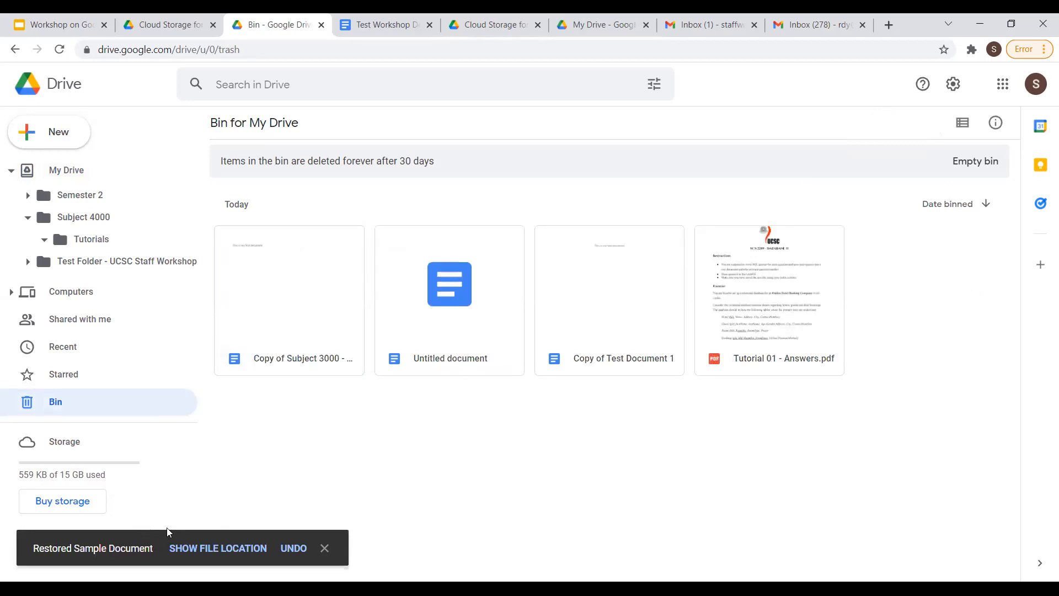
left_click(85, 176)
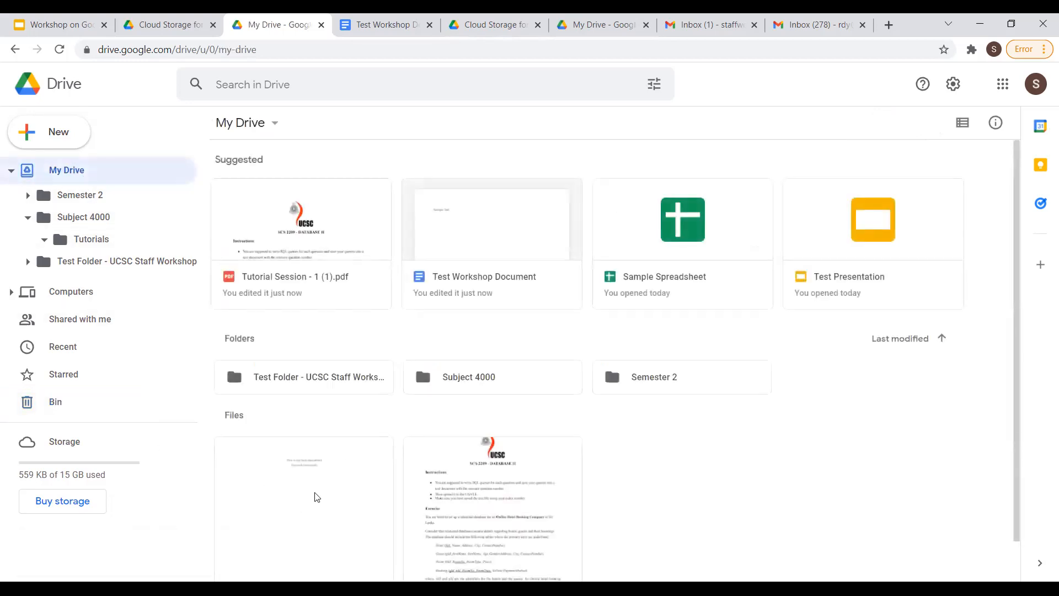
scroll(416, 501, "down", 1)
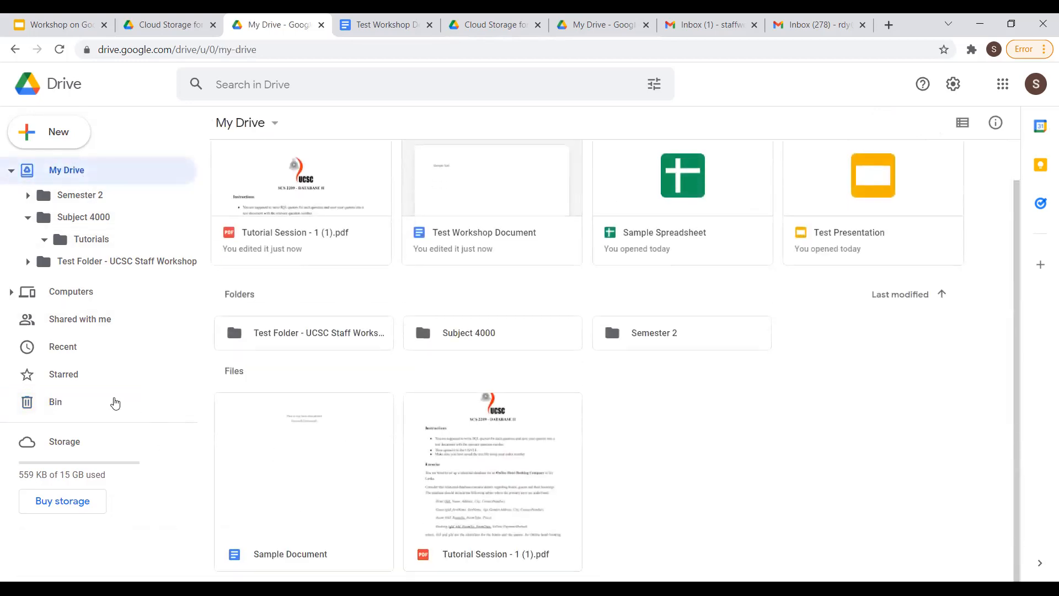
Permanently delete Copy of Subject 3000 - Test Document 1 from the bin.
left_click(77, 402)
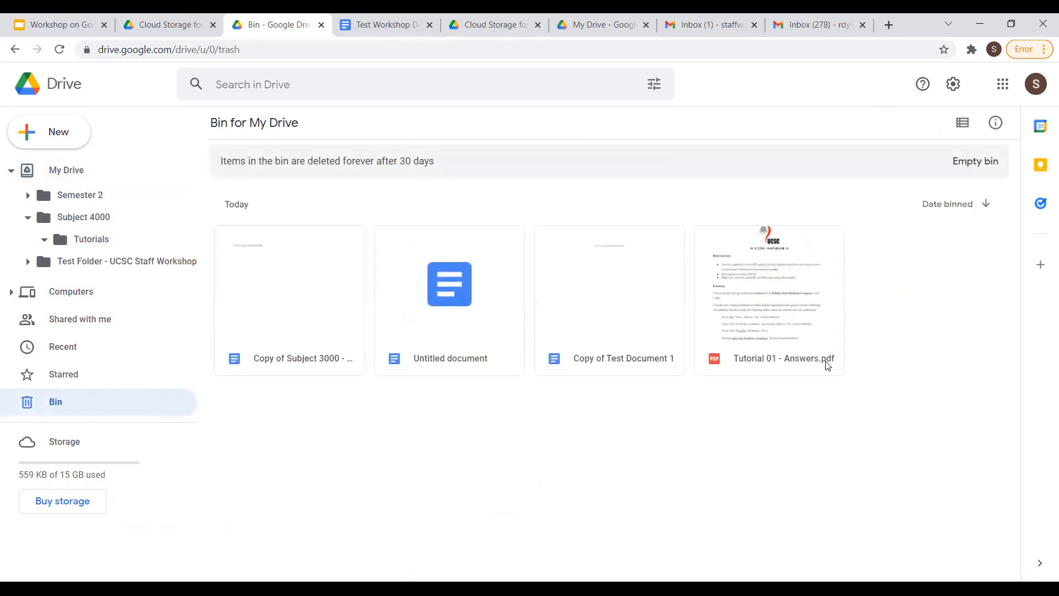
left_click(302, 285)
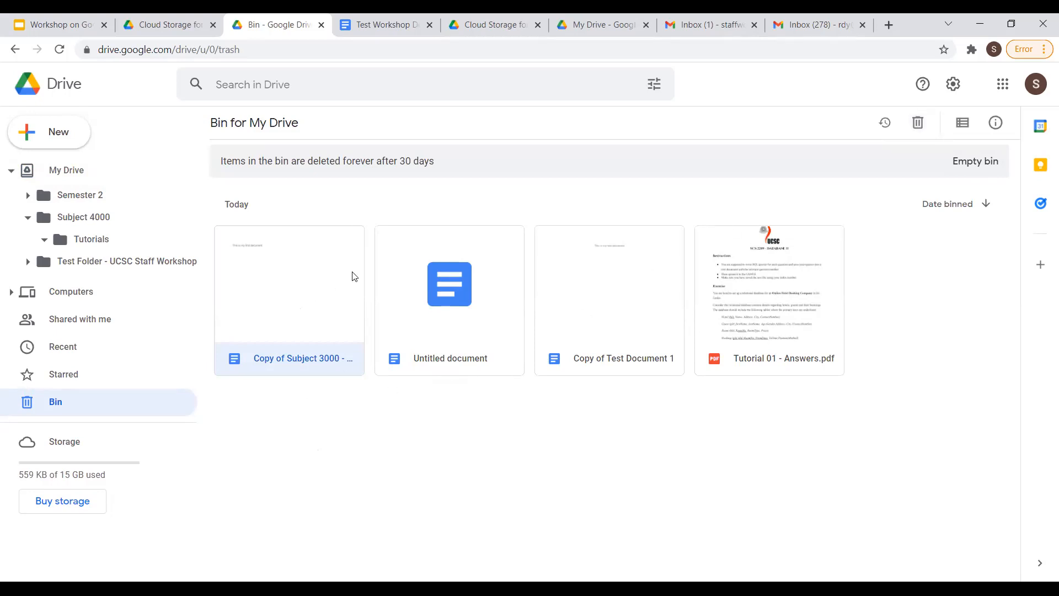
left_click(918, 123)
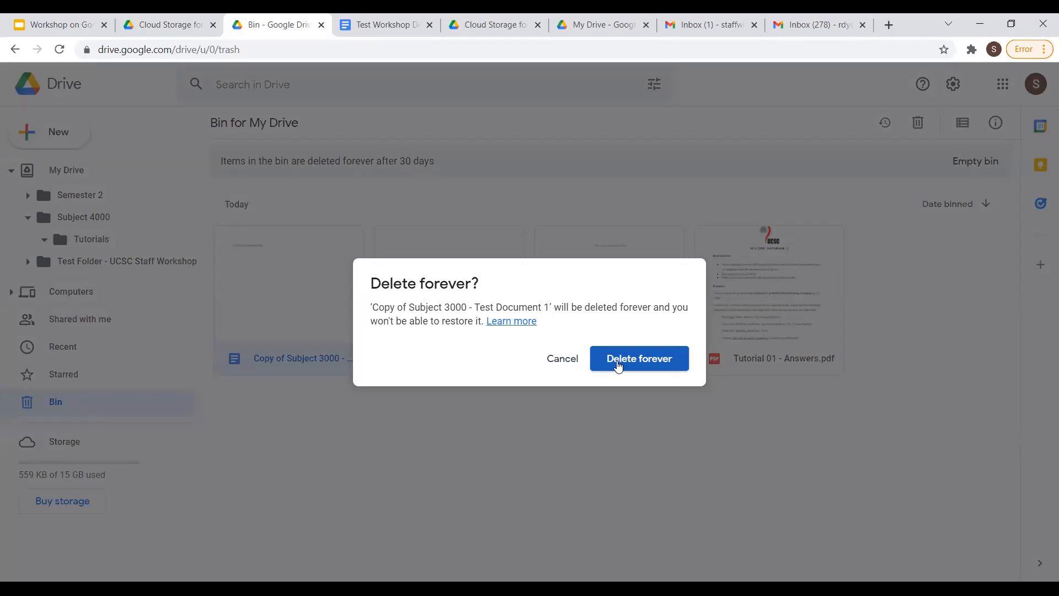
left_click(618, 366)
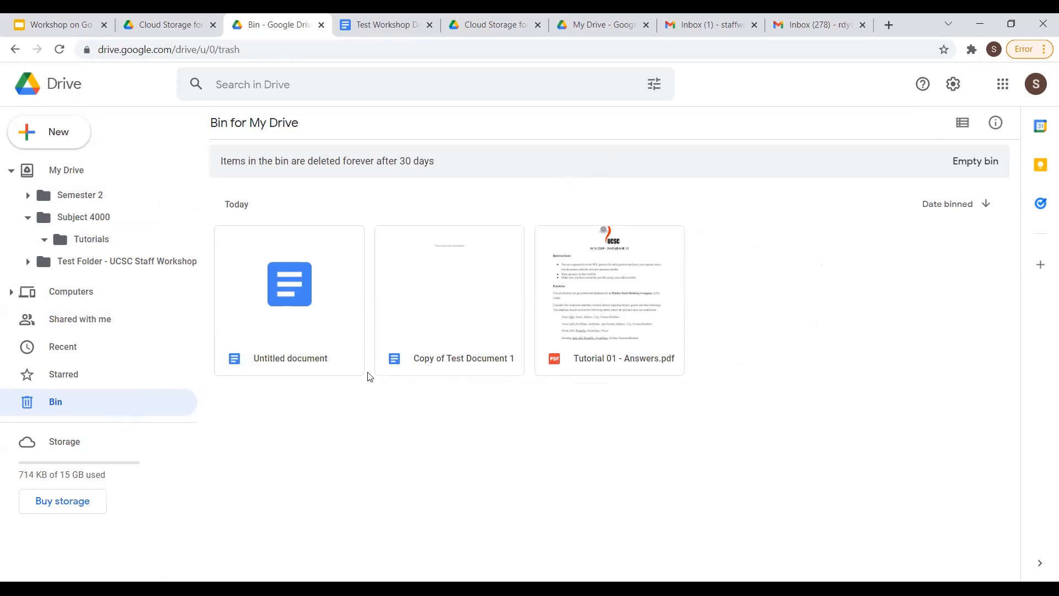
Return to My Drive and locate Sample Document and the Subject 4000 folder.
left_click(111, 178)
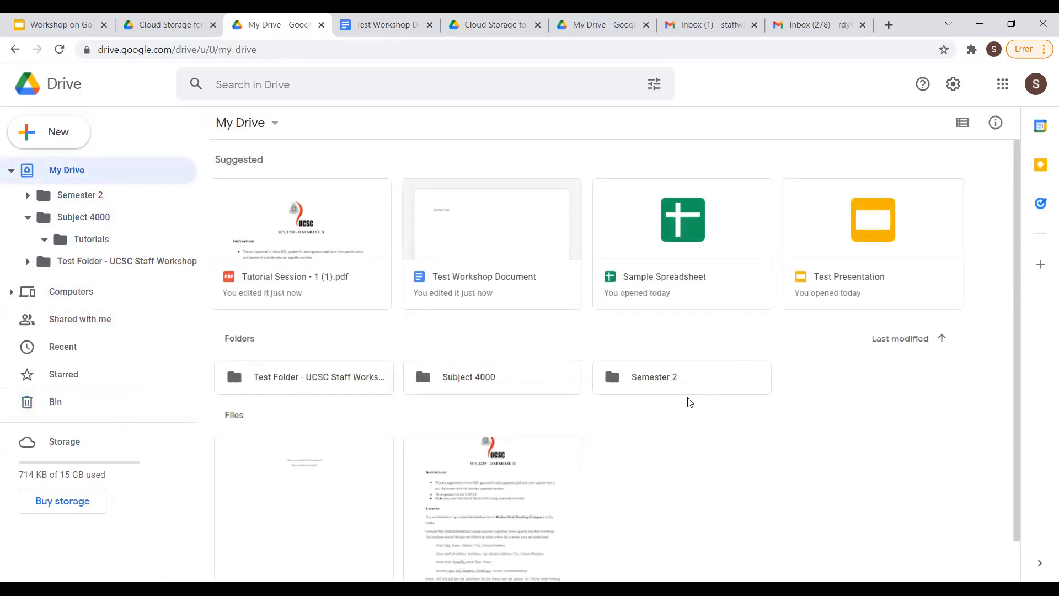
scroll(671, 422, "down", 1)
left_click(335, 456)
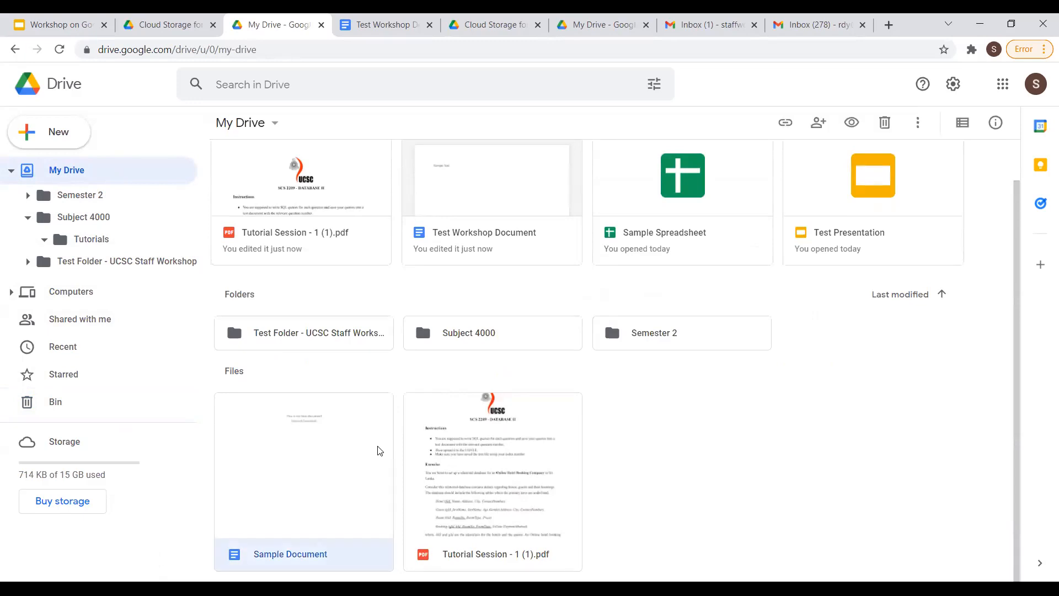
left_click(493, 333)
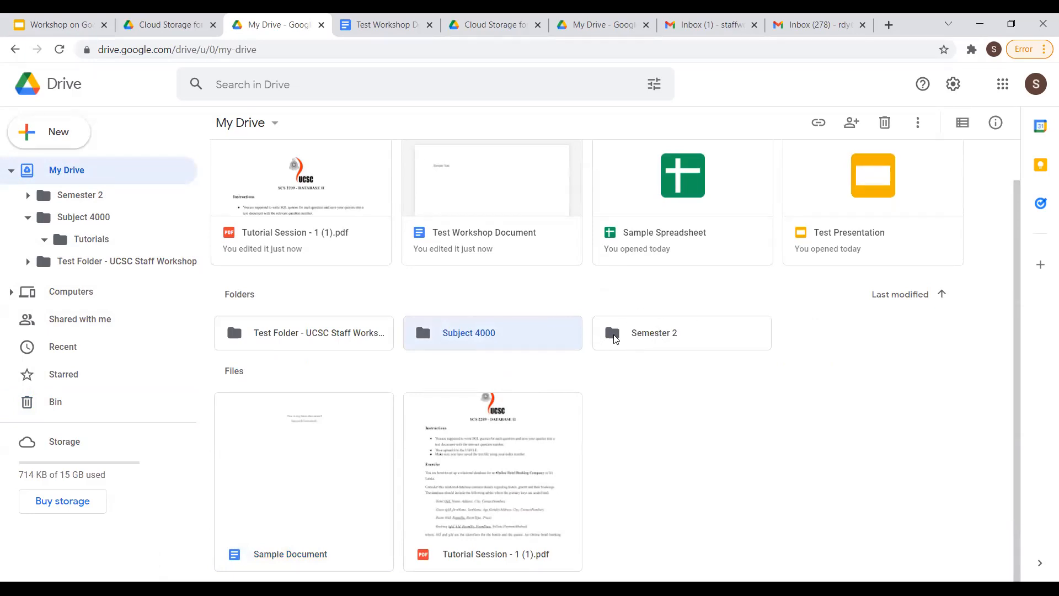
left_click(558, 385)
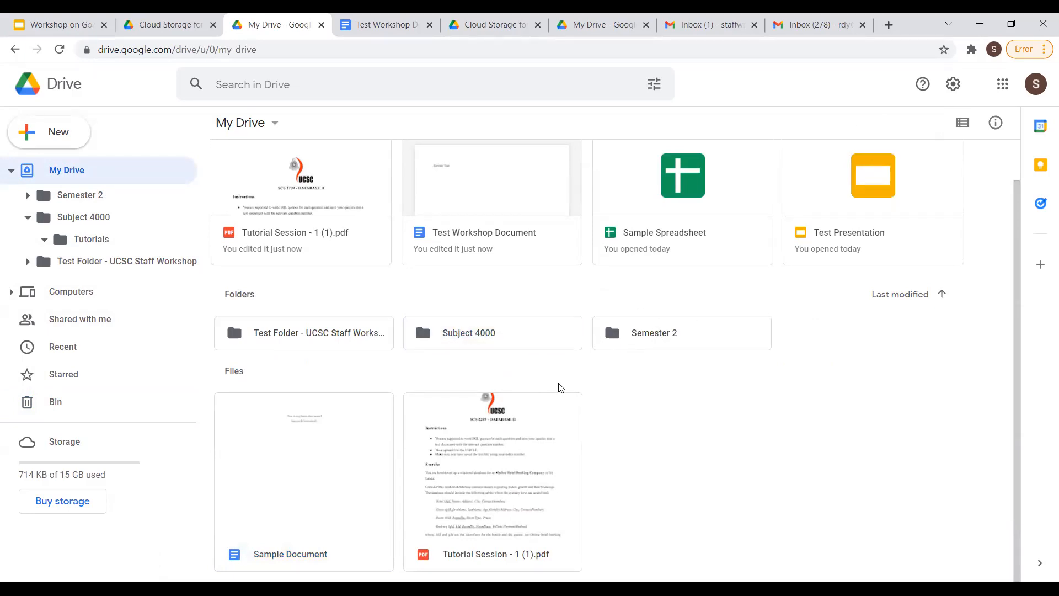
Move the Subject 4000 folder from My Drive into the Semester 2 folder and check for it there.
left_click(495, 333)
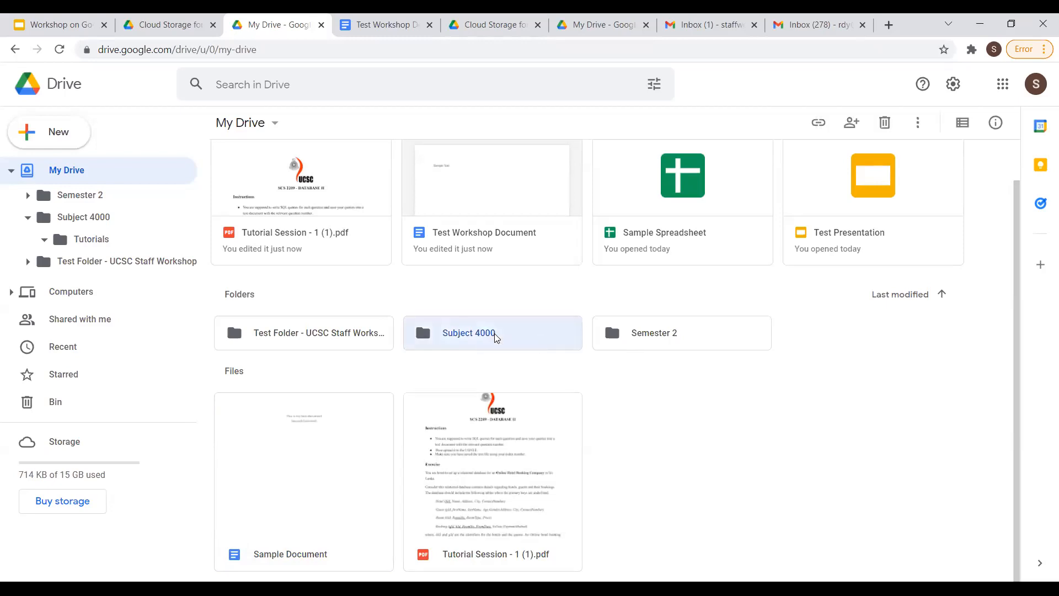
right_click(488, 332)
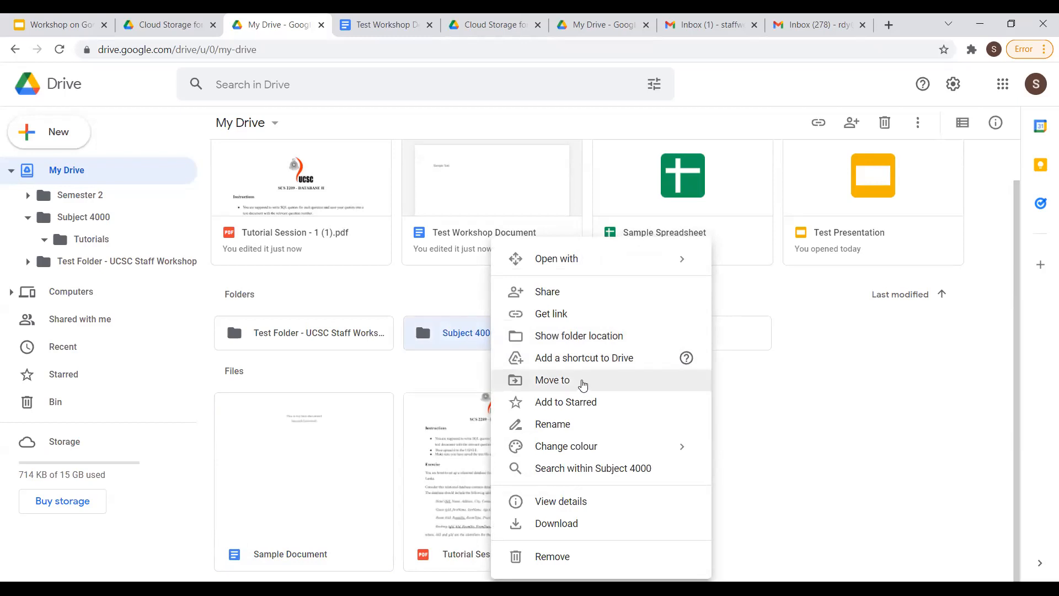
left_click(583, 381)
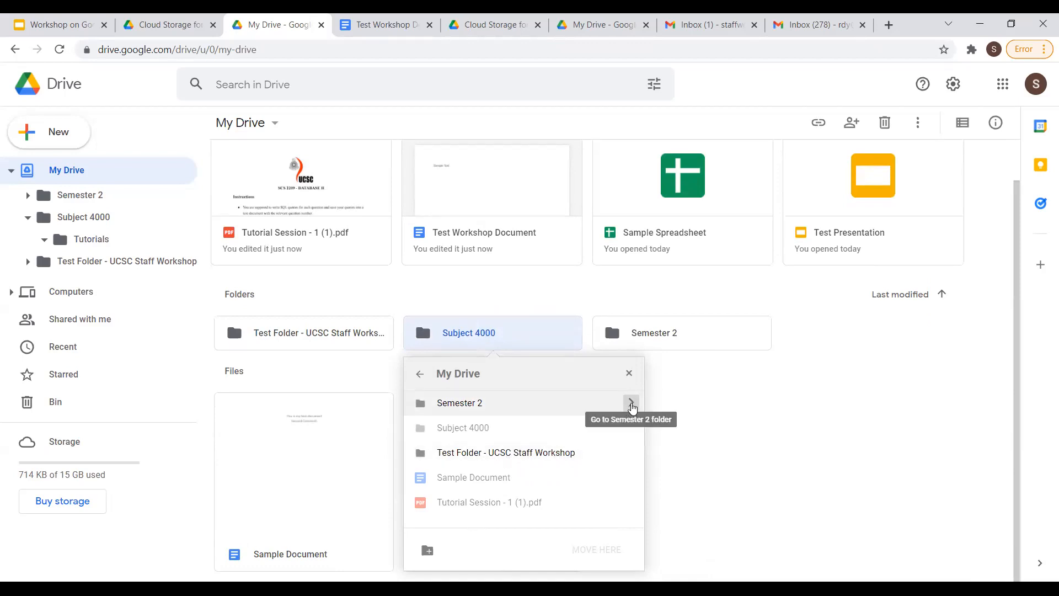
left_click(631, 403)
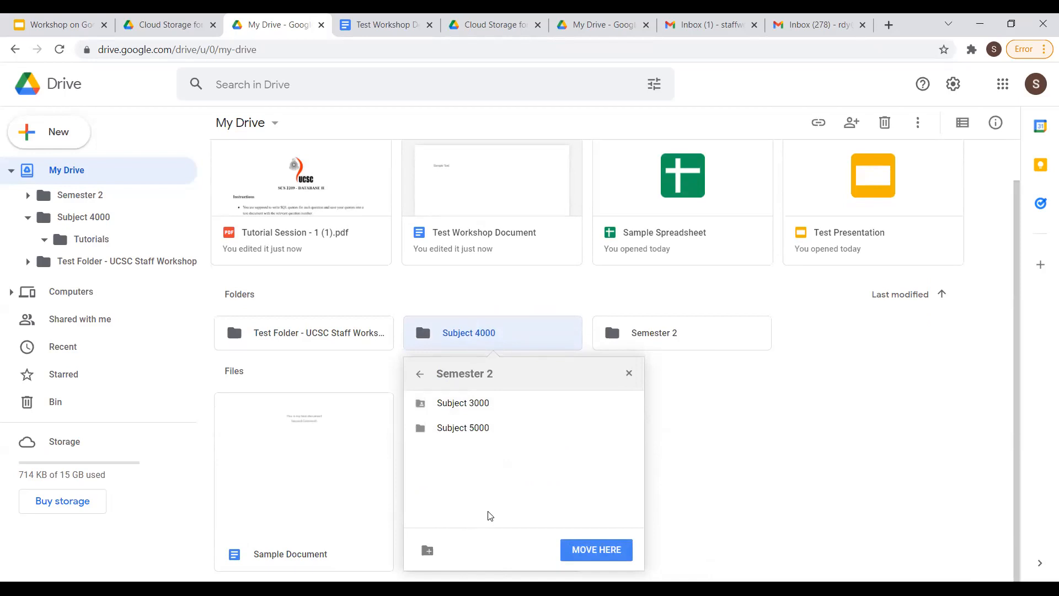
left_click(597, 550)
double_click(511, 334)
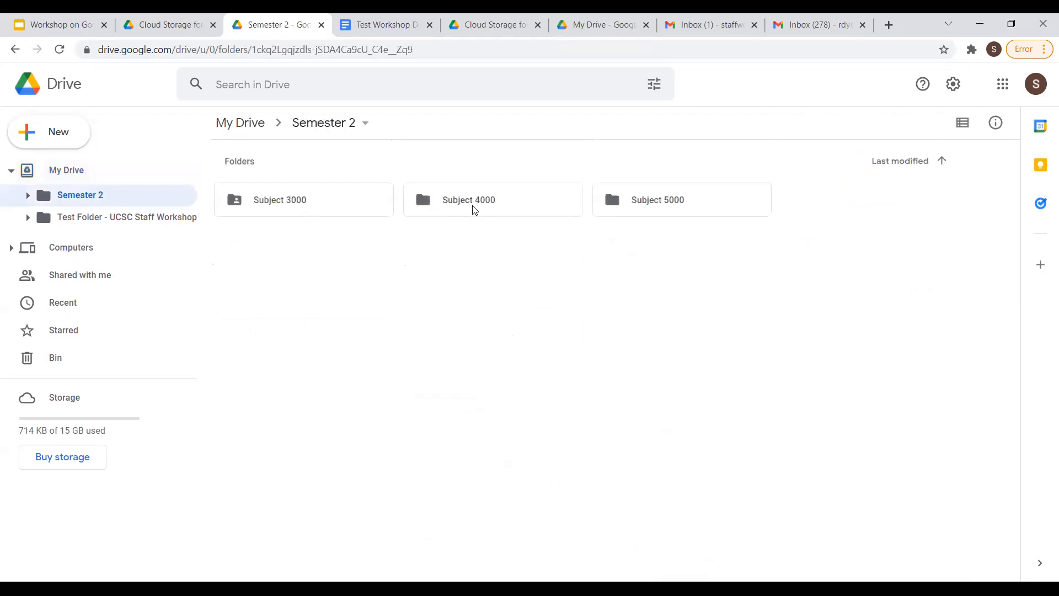
left_click(499, 201)
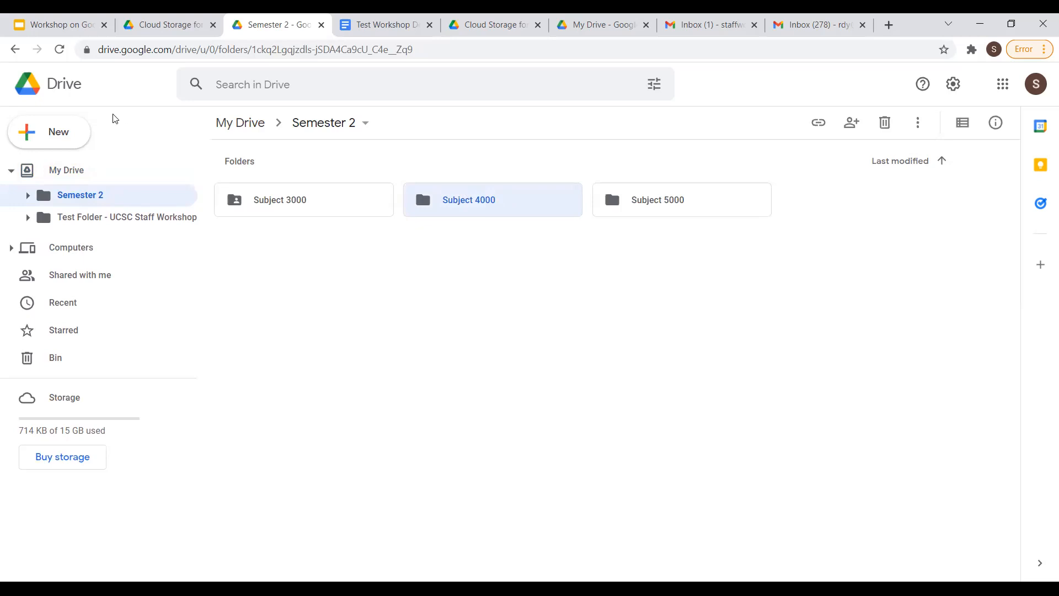
Open the Subject 3000 folder in Semester 2, compare its list and grid layouts, and leave it in list view.
double_click(319, 211)
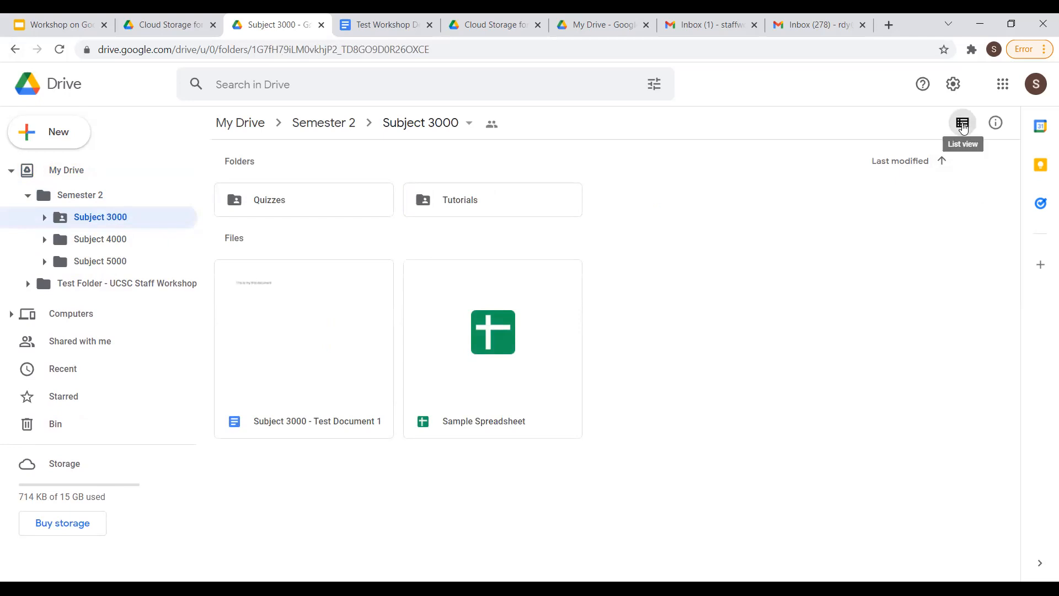
left_click(962, 126)
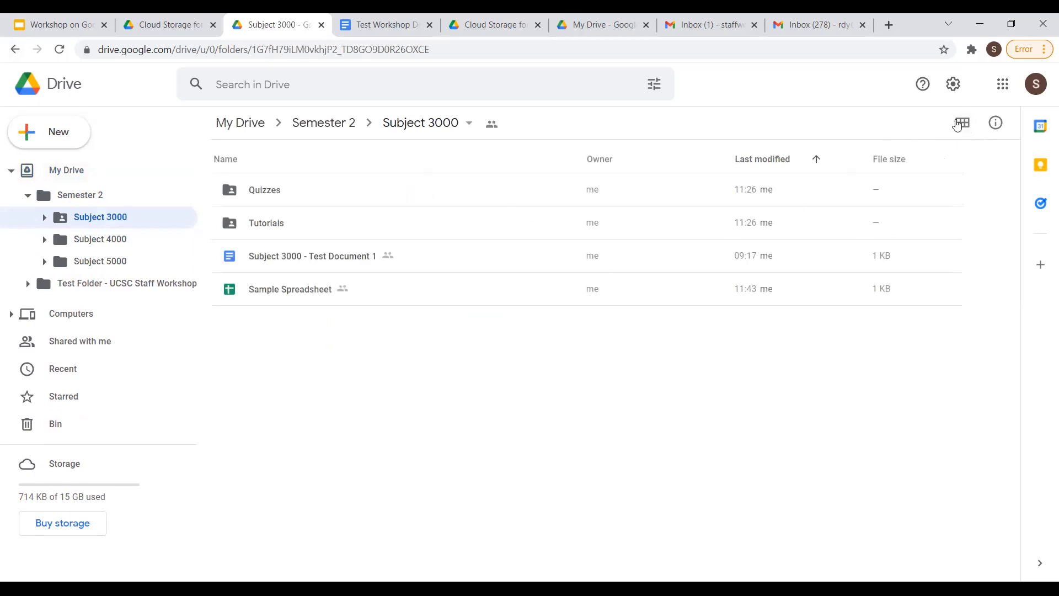
left_click(962, 127)
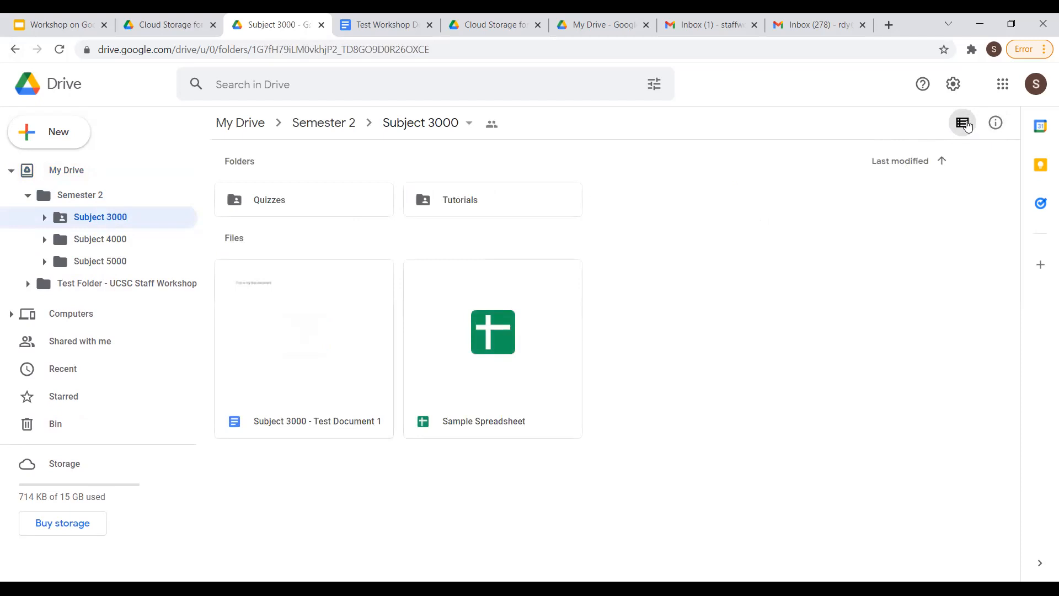
left_click(962, 124)
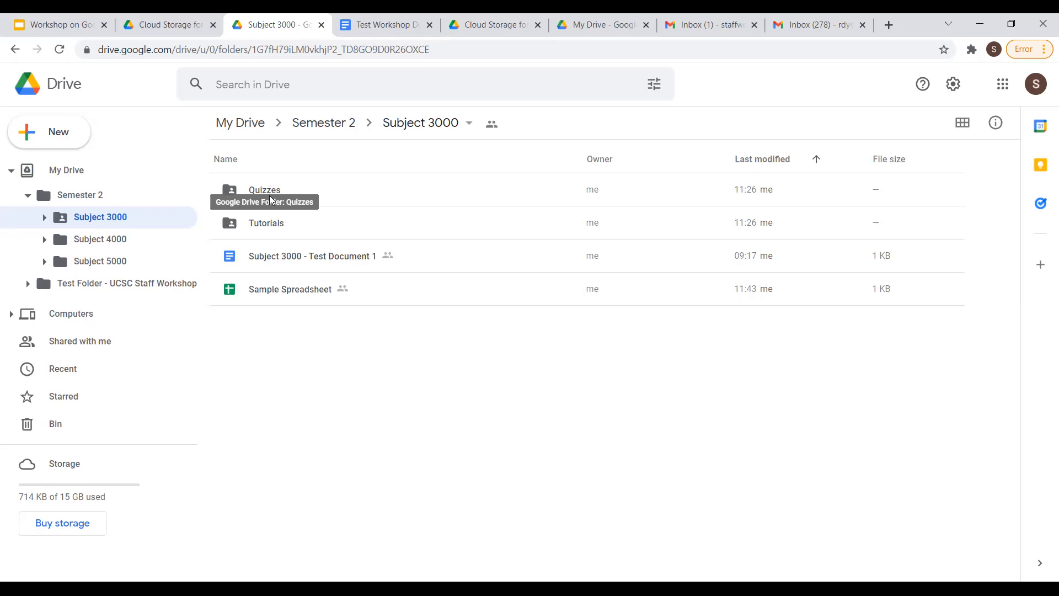
Move Subject 3000 - Test Document 1 into the Tutorials folder and accept the change in who has access.
left_click(394, 265)
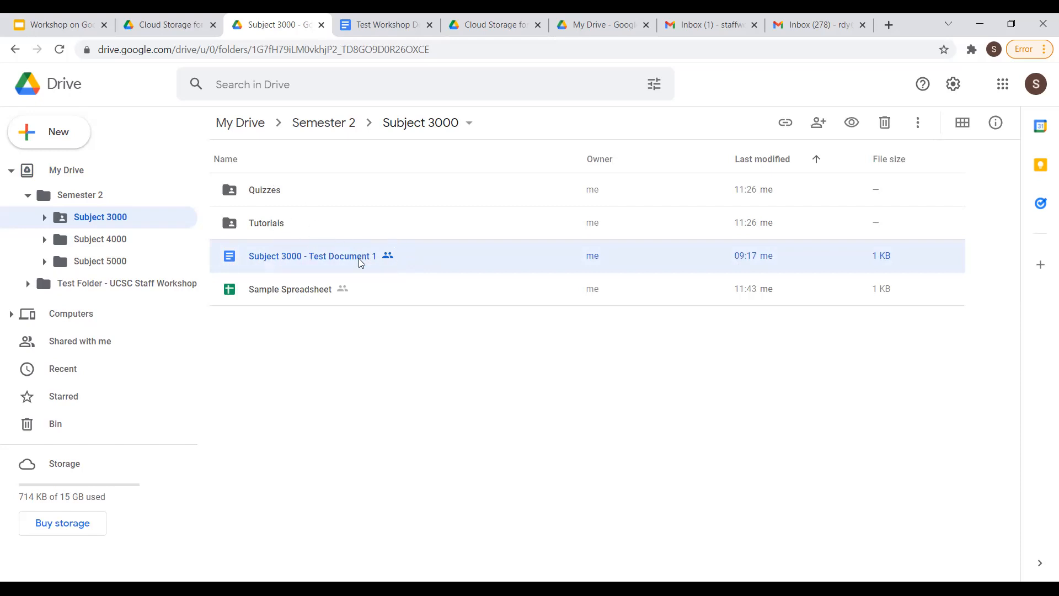
right_click(452, 263)
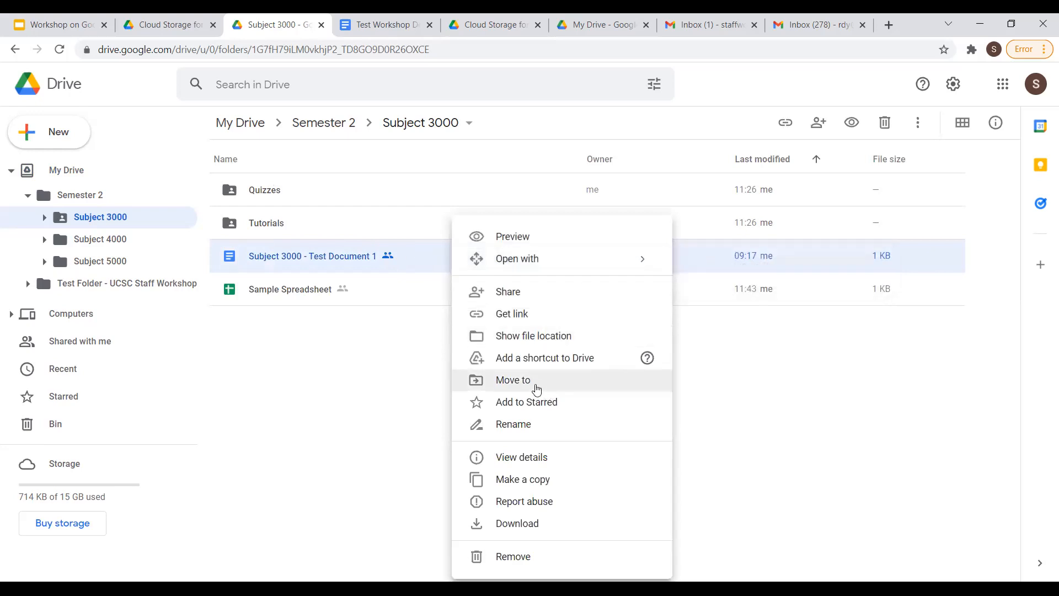
left_click(380, 382)
left_click(410, 264)
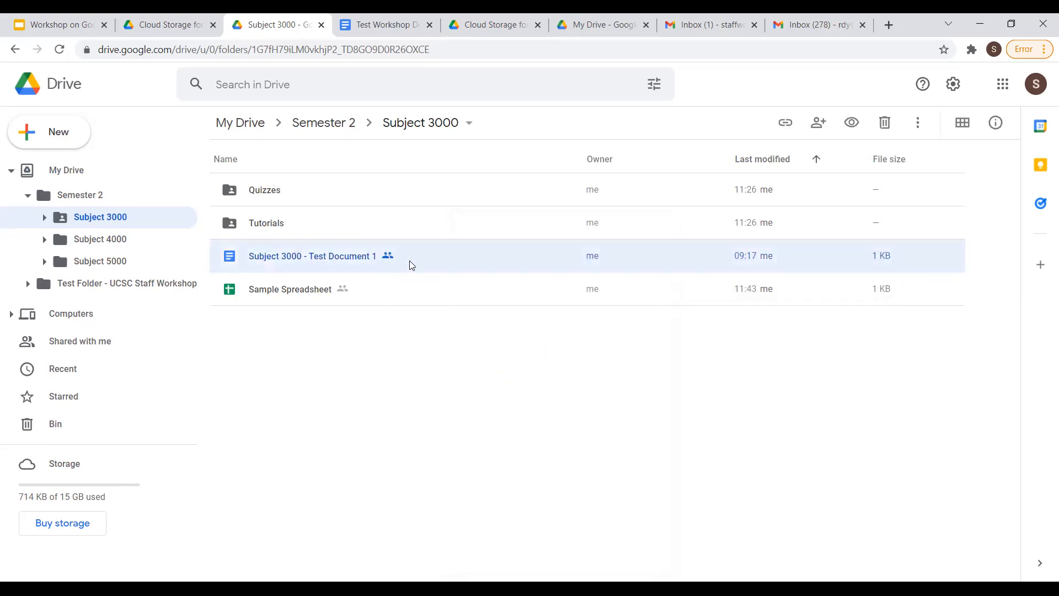
left_click_drag(410, 261, 413, 223)
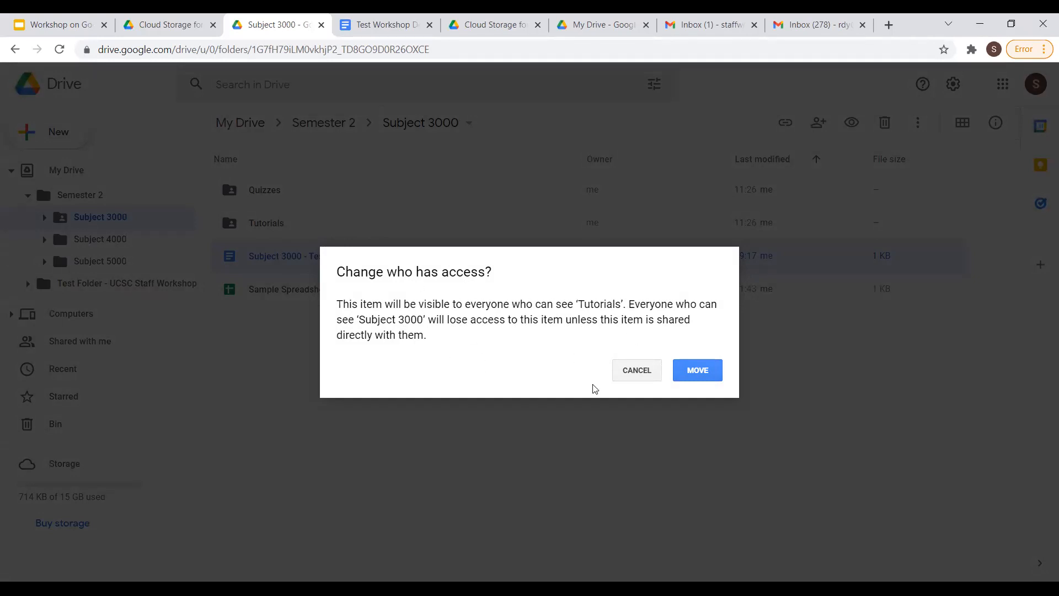
left_click(704, 371)
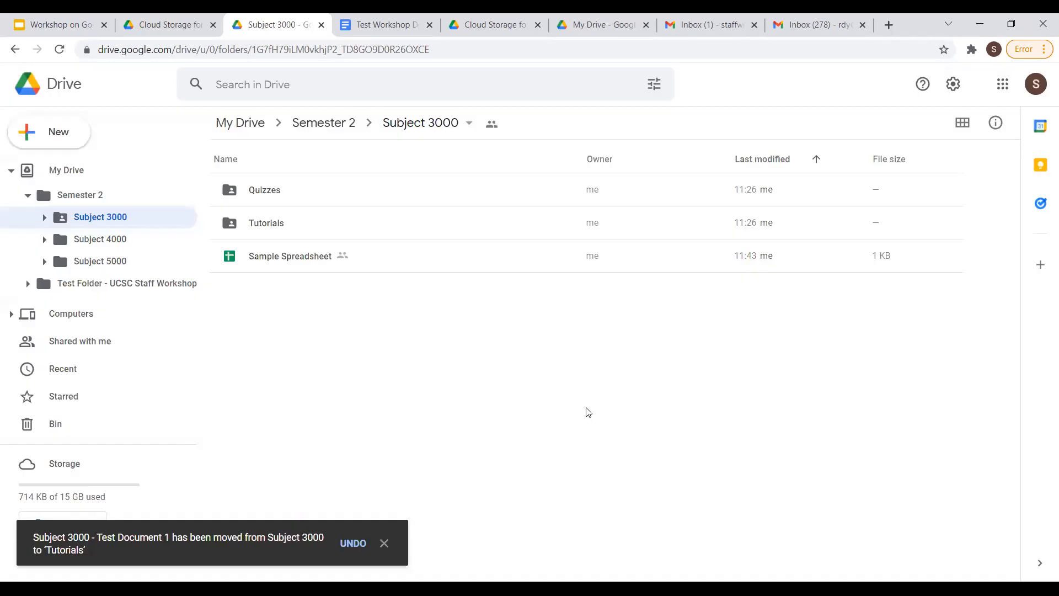
Check the Tutorials folder for the moved document and review the actions available for it.
double_click(384, 222)
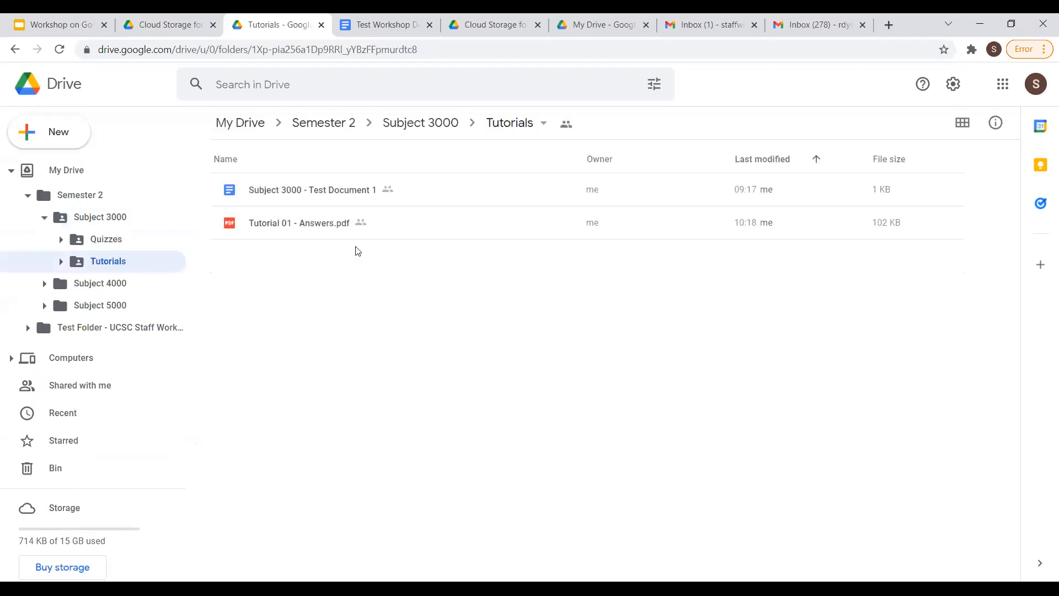
left_click(425, 192)
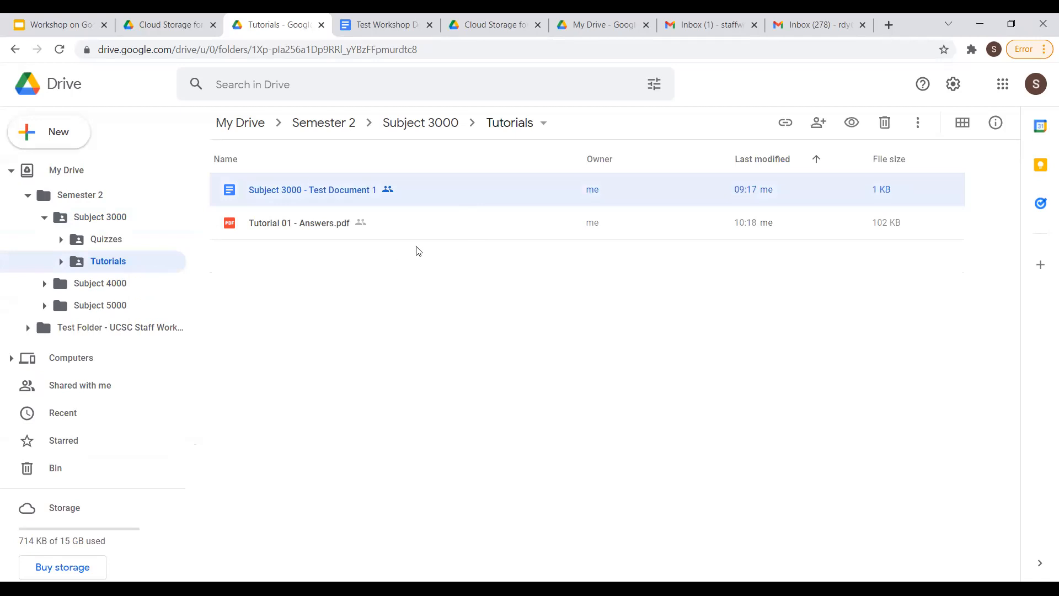
right_click(348, 183)
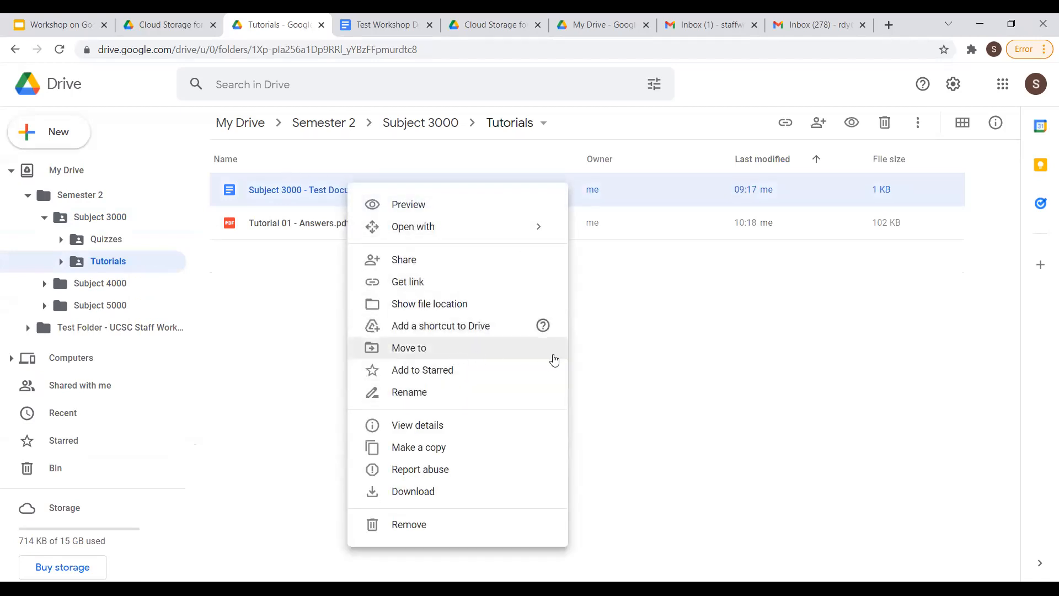
left_click(280, 241)
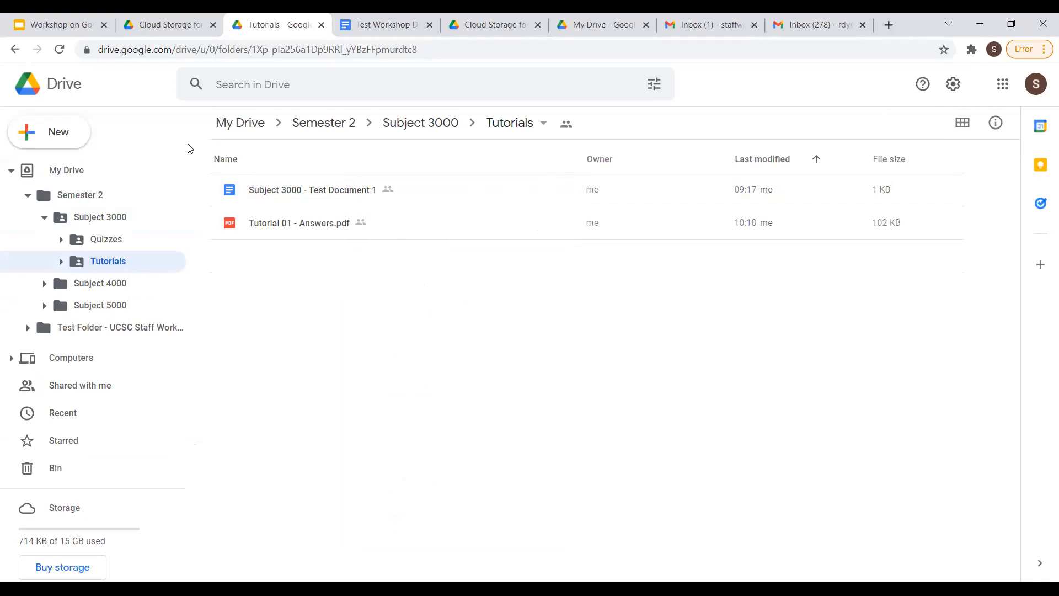
Switch to the Workshop on Google Drive presentation, view slide 16 on organizing and searching the Drive, and return to the Tutorials folder.
left_click(59, 25)
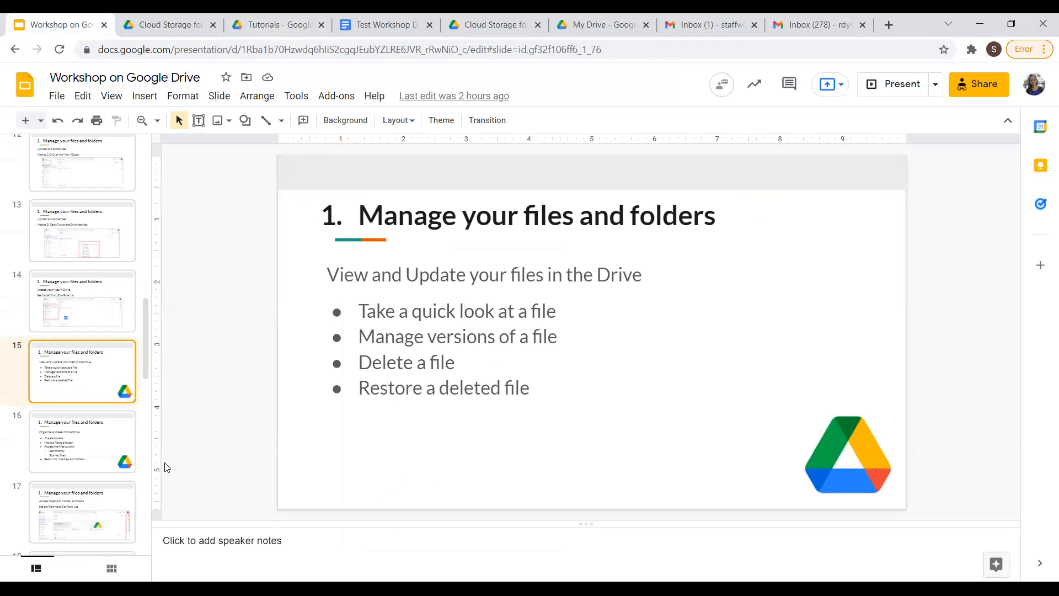
left_click(77, 457)
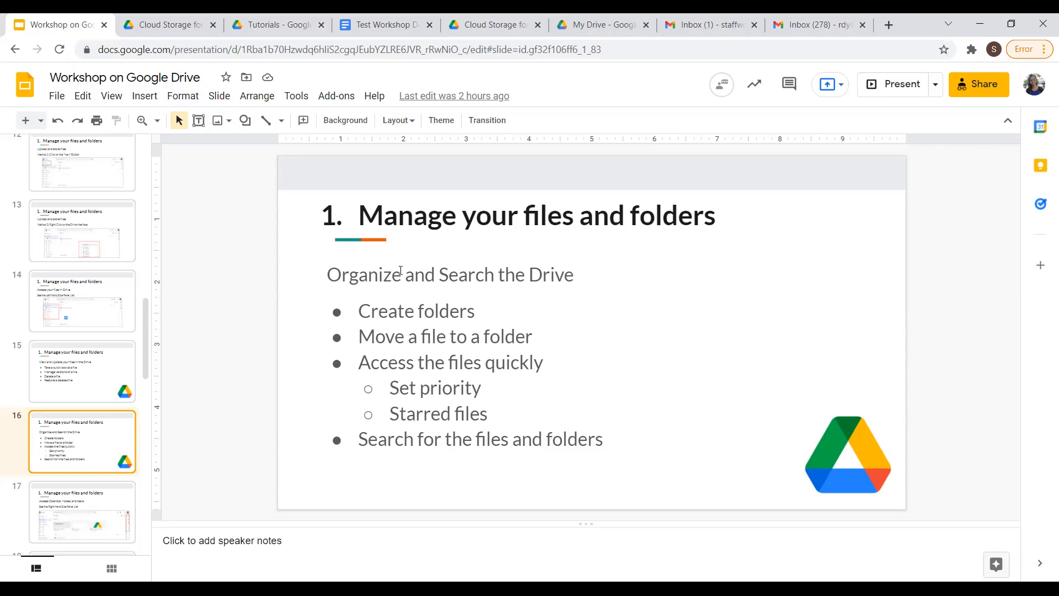
left_click(281, 24)
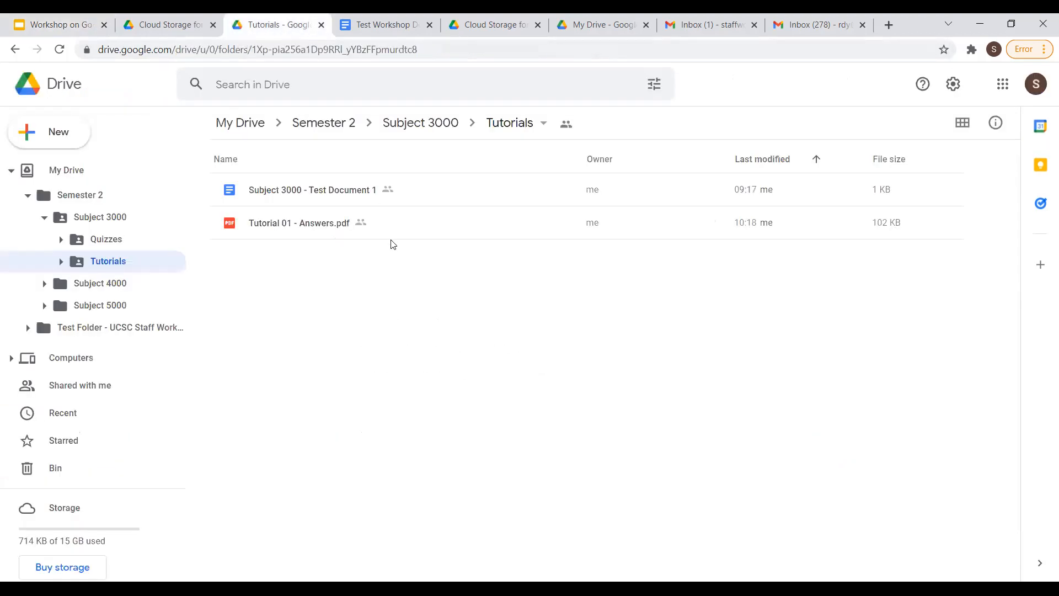
Browse from My Drive through Semester 2 and Subject 3000 to the Tutorials folder, and go back to Subject 3000.
left_click(102, 177)
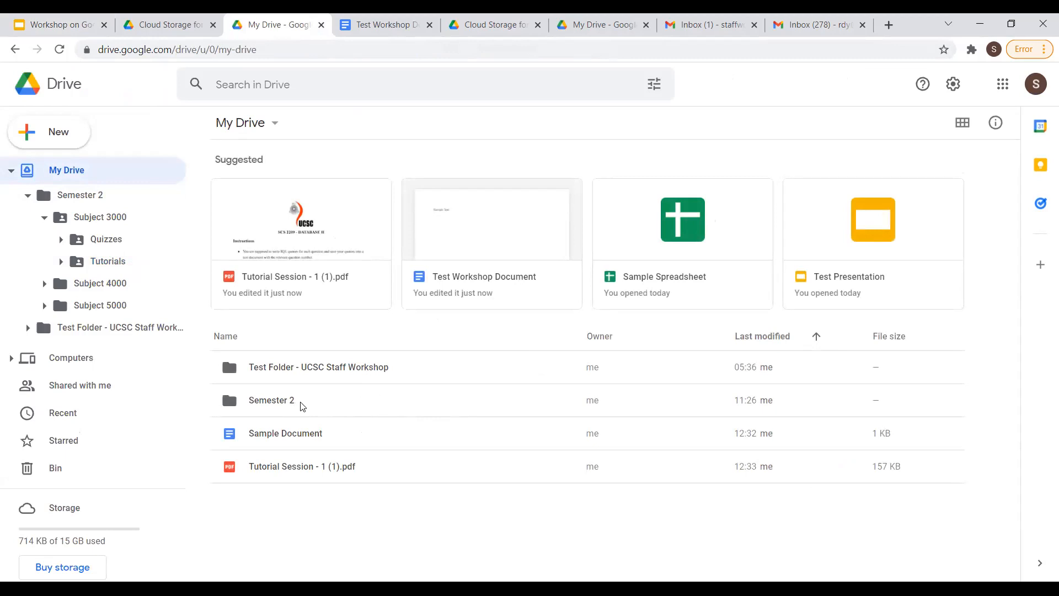
double_click(281, 407)
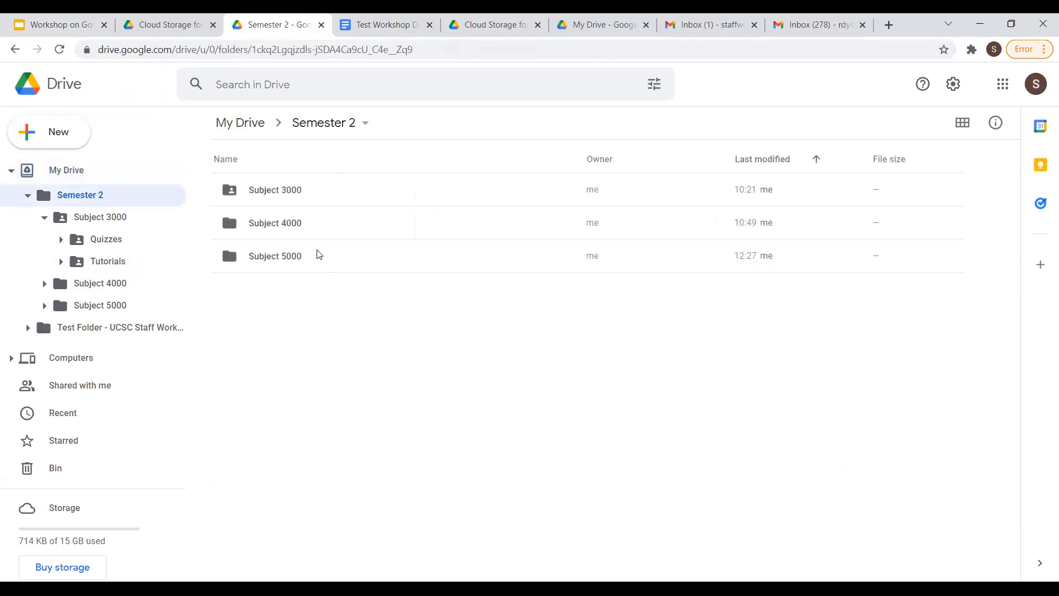
double_click(307, 191)
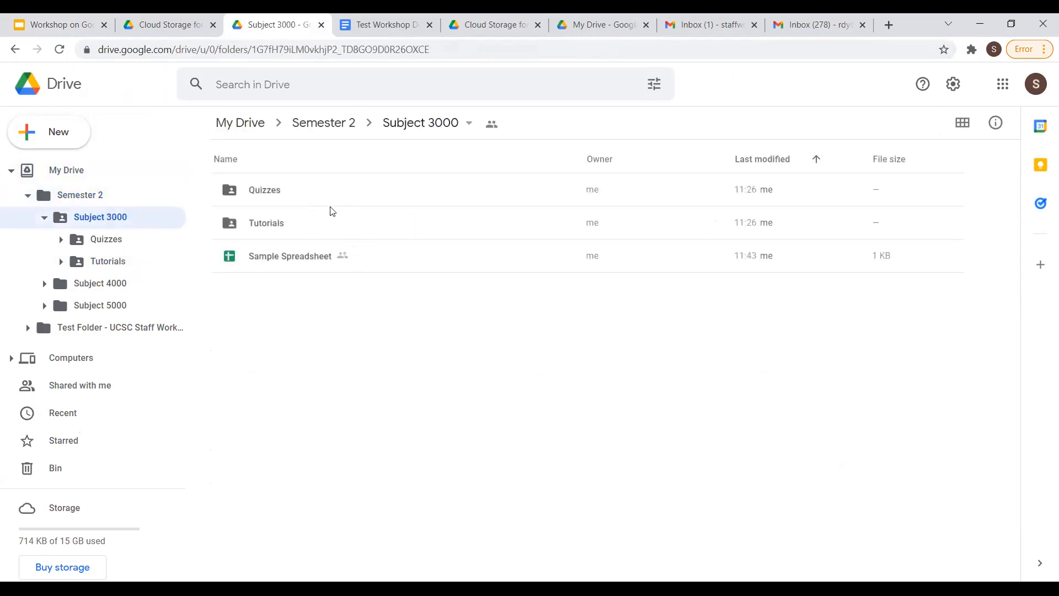
double_click(273, 224)
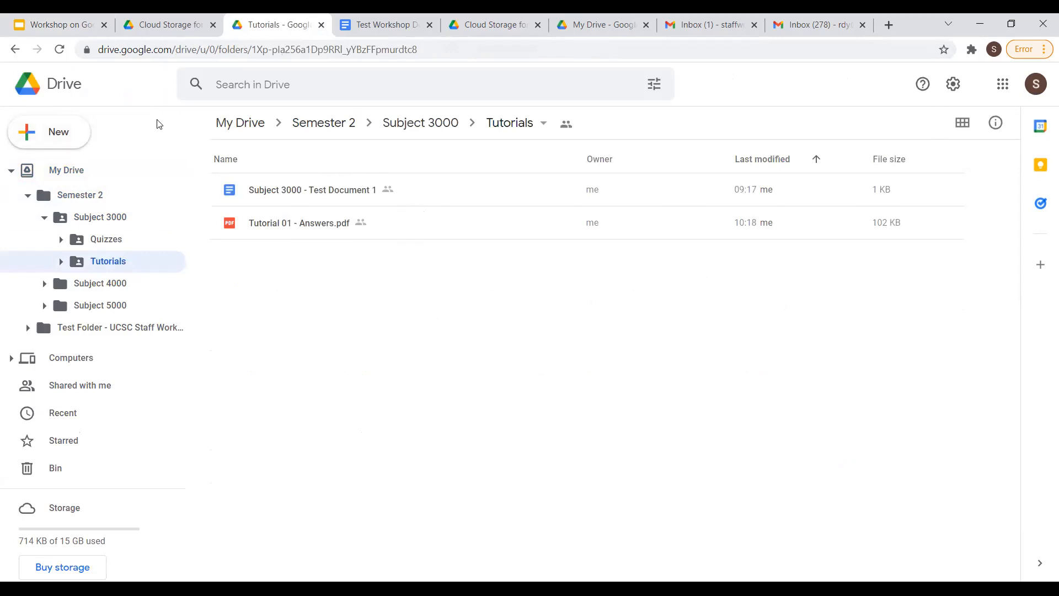
left_click(15, 49)
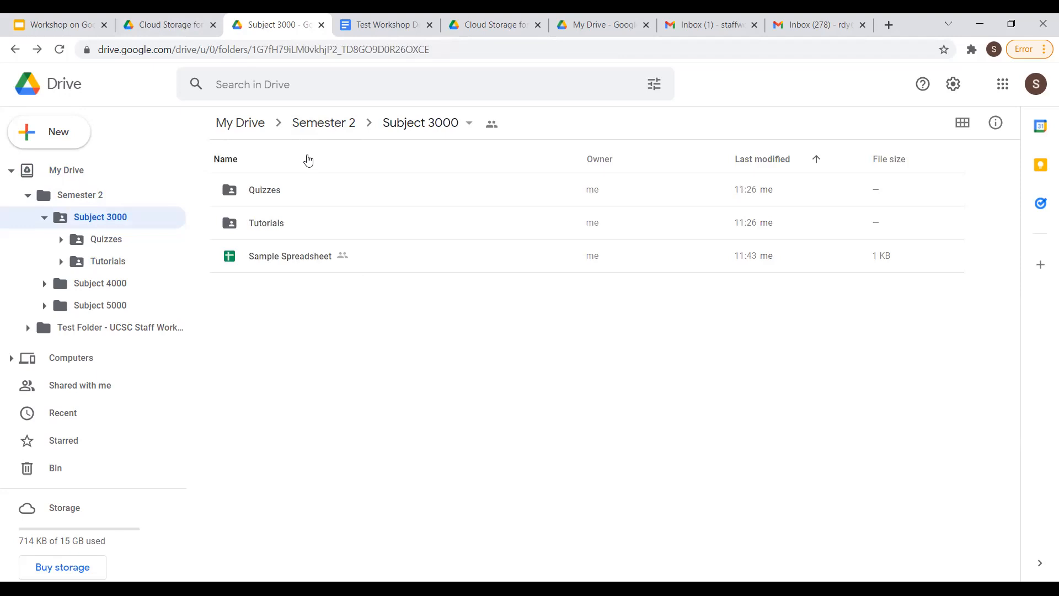
Consult the presentation's slide on accessing files quickly, return to My Drive, and display its contents in grid view.
left_click(49, 32)
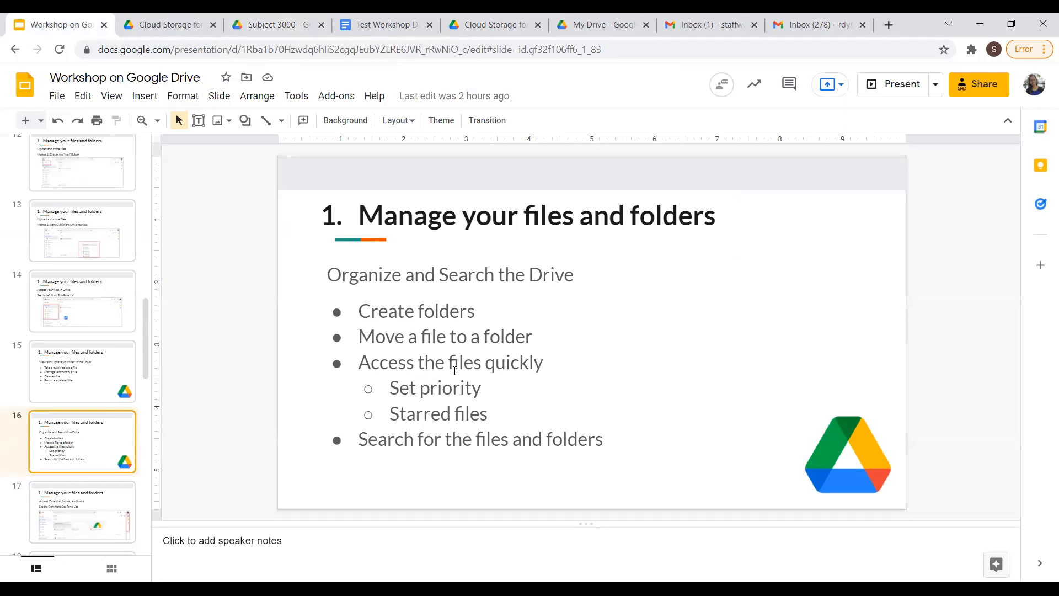
left_click(272, 24)
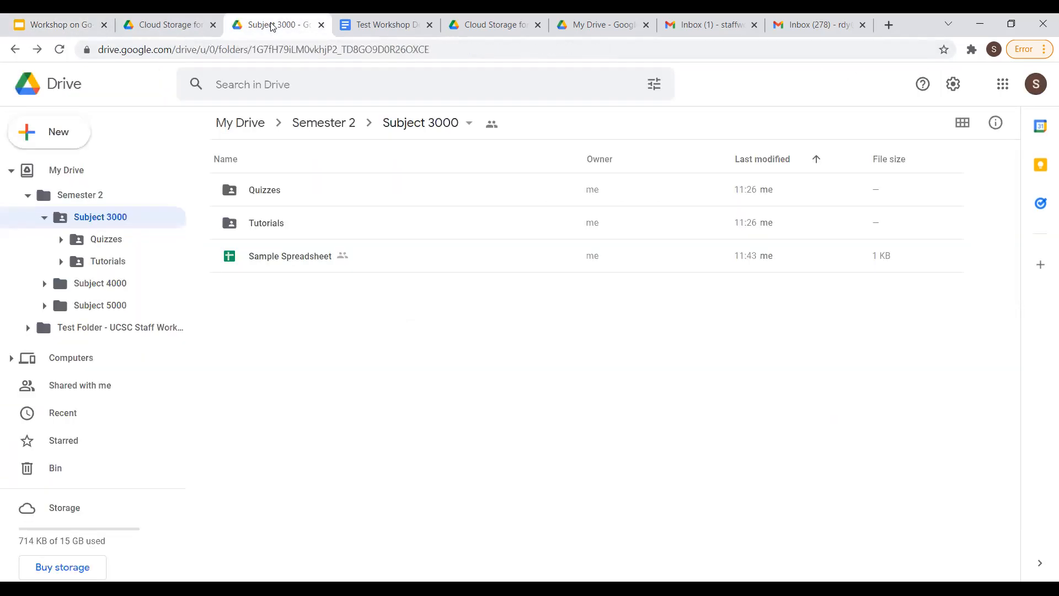
left_click(84, 170)
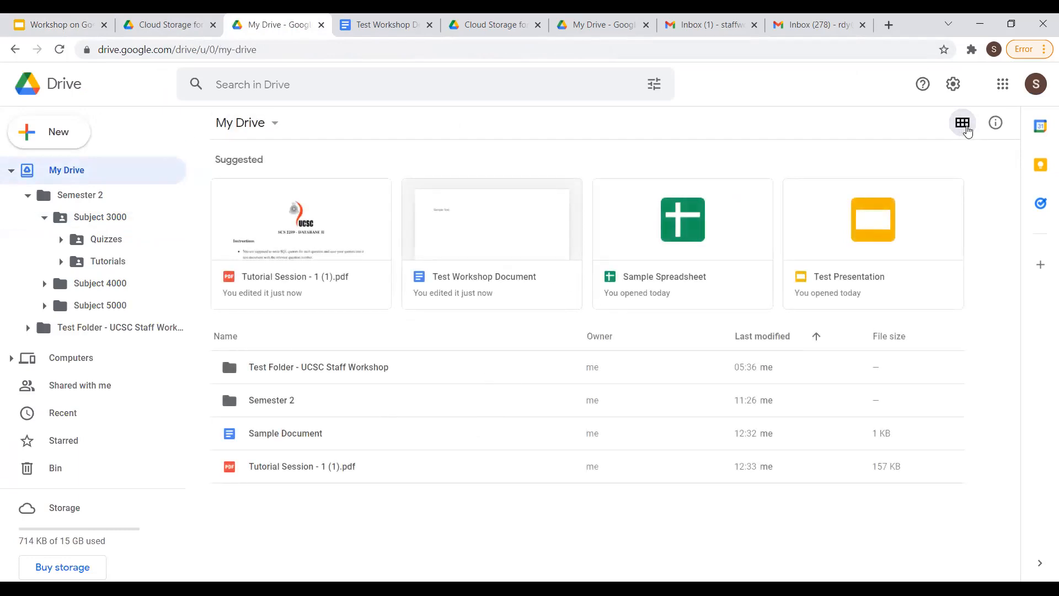
left_click(966, 129)
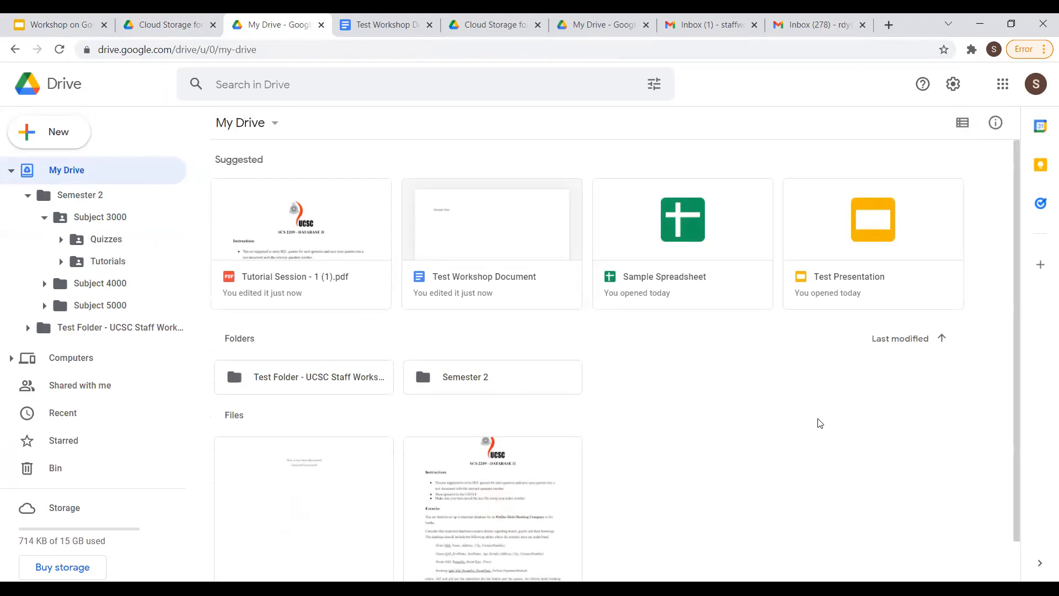
Add the Sample Document file in My Drive to Starred.
scroll(632, 403, "down", 1)
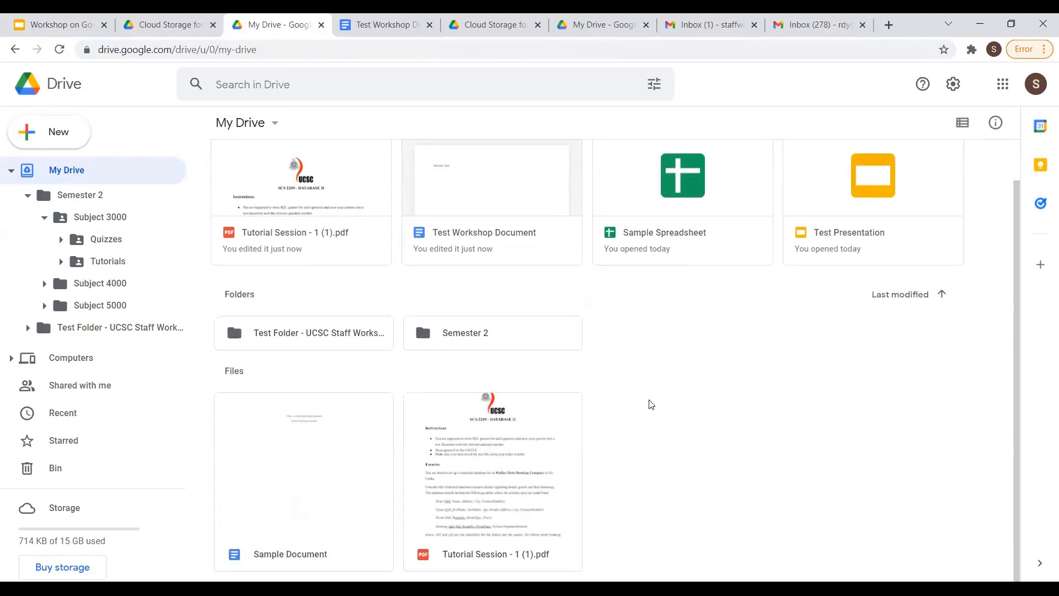
left_click(295, 461)
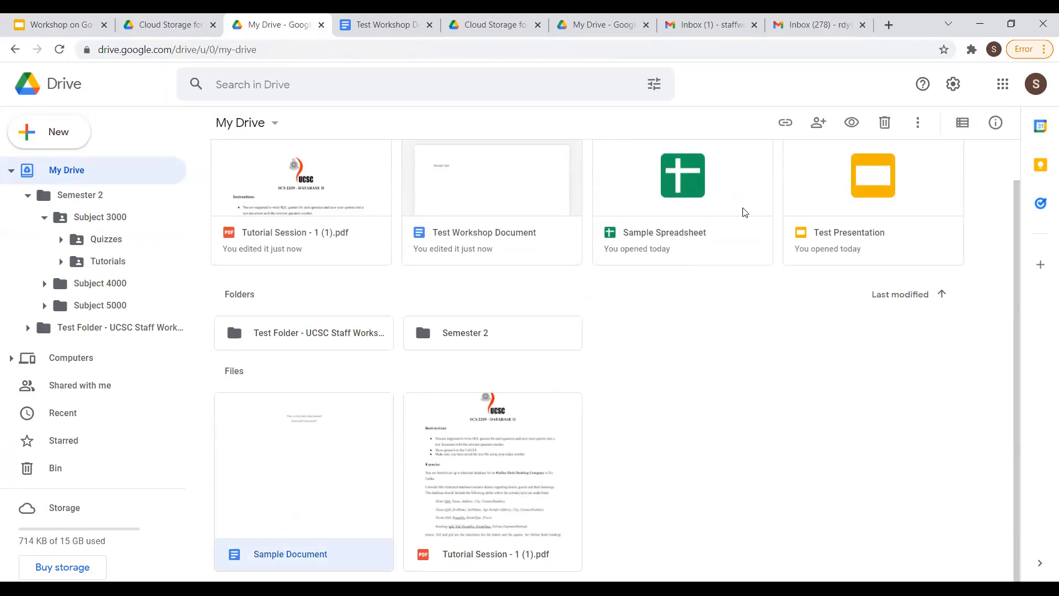
scroll(788, 256, "up", 1)
scroll(714, 409, "down", 1)
right_click(339, 421)
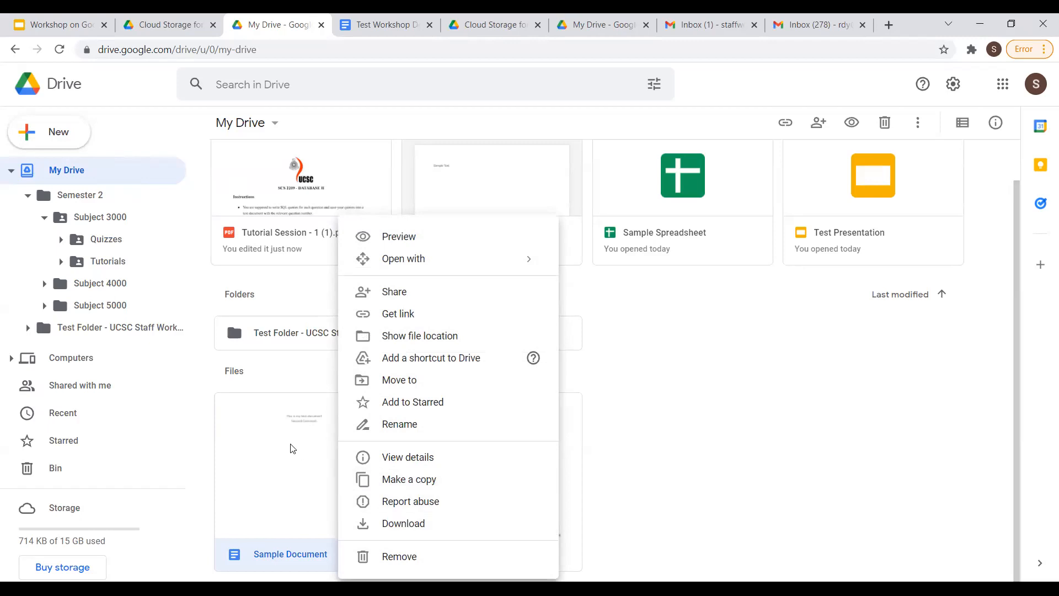
left_click(627, 364)
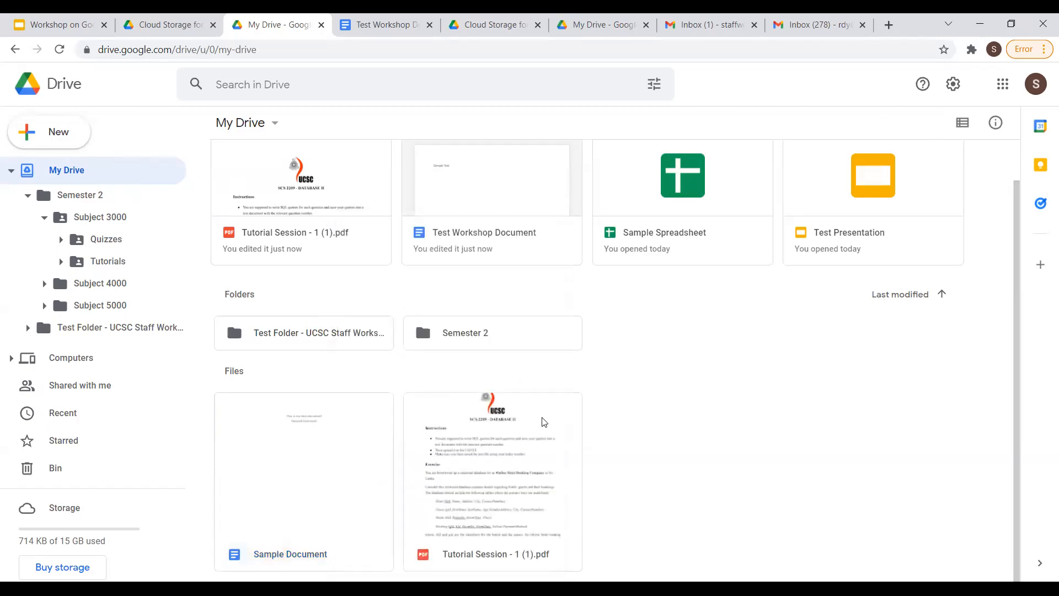
right_click(294, 410)
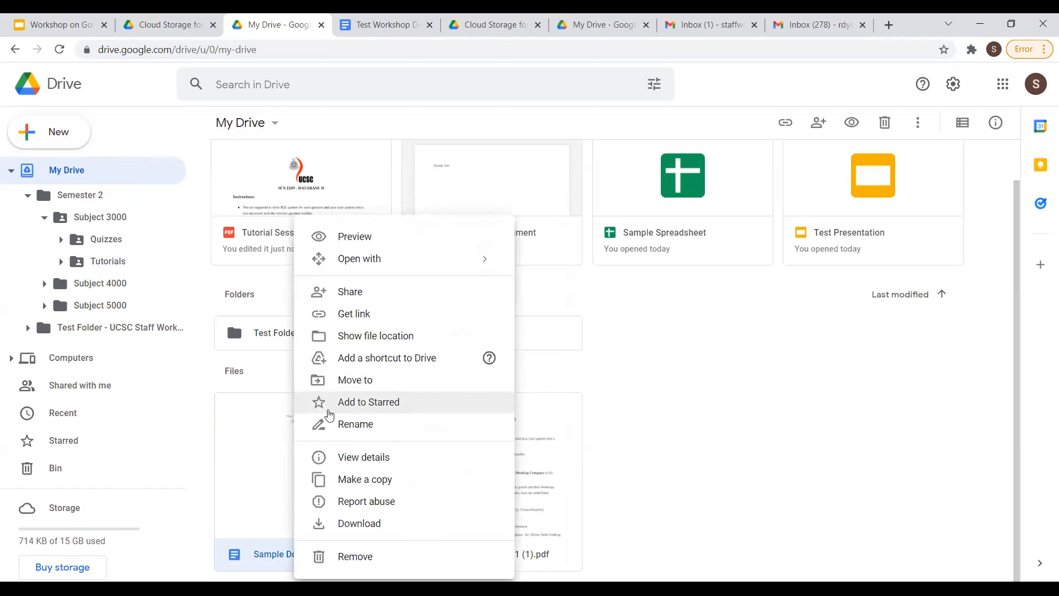
left_click(252, 431)
right_click(251, 431)
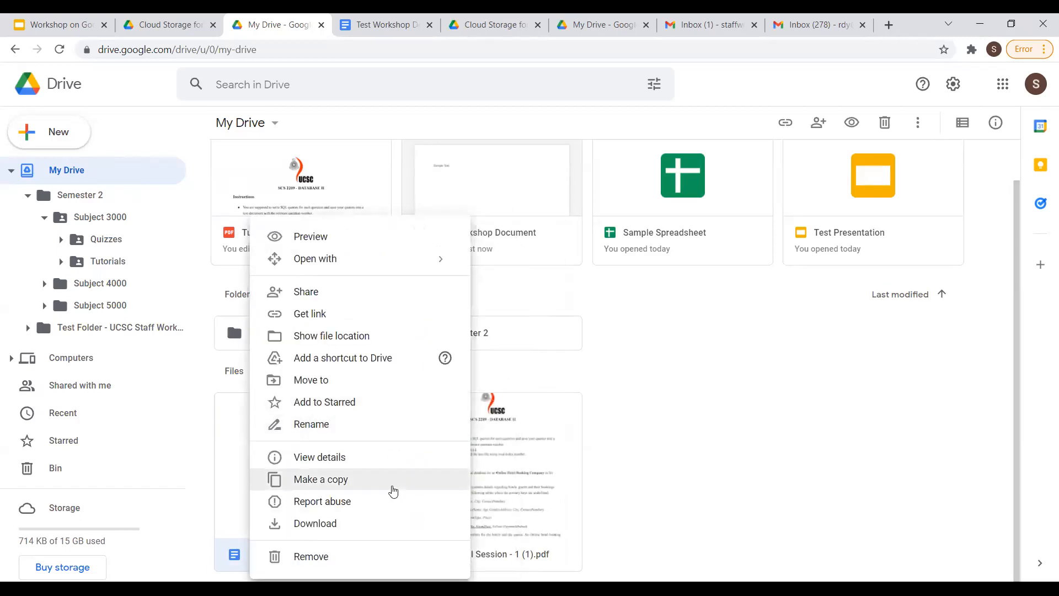
left_click(366, 406)
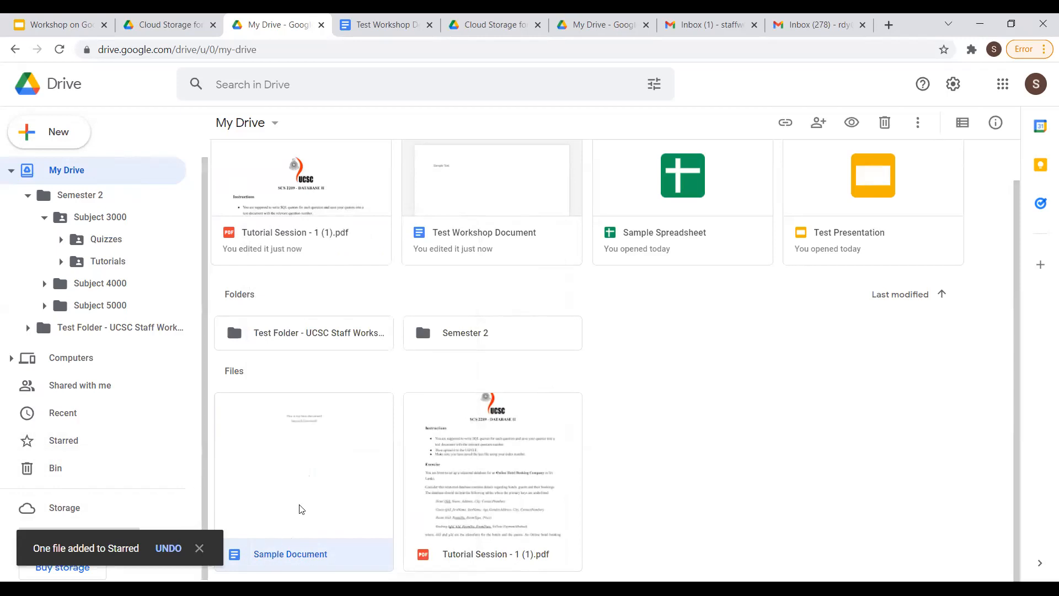
Check the Starred section, compare it with My Drive, and display the starred items in list view.
left_click(80, 439)
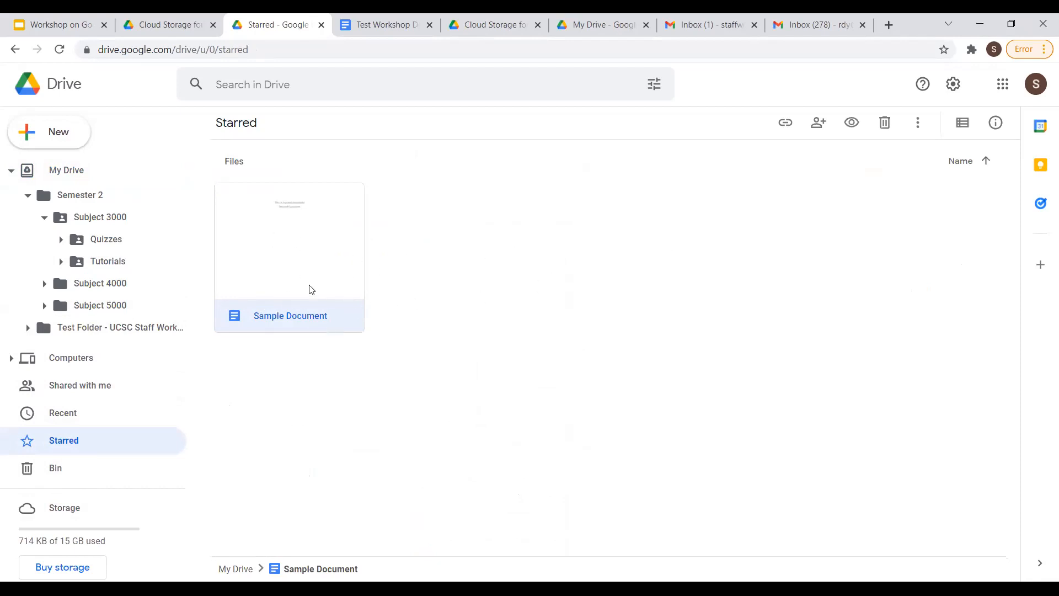
left_click(90, 172)
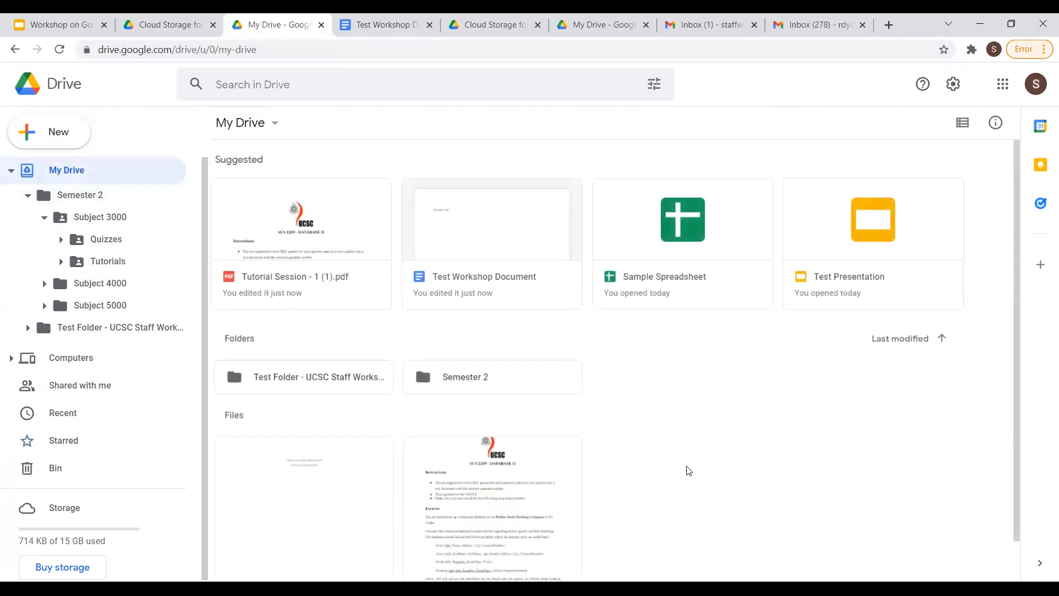
scroll(627, 458, "down", 1)
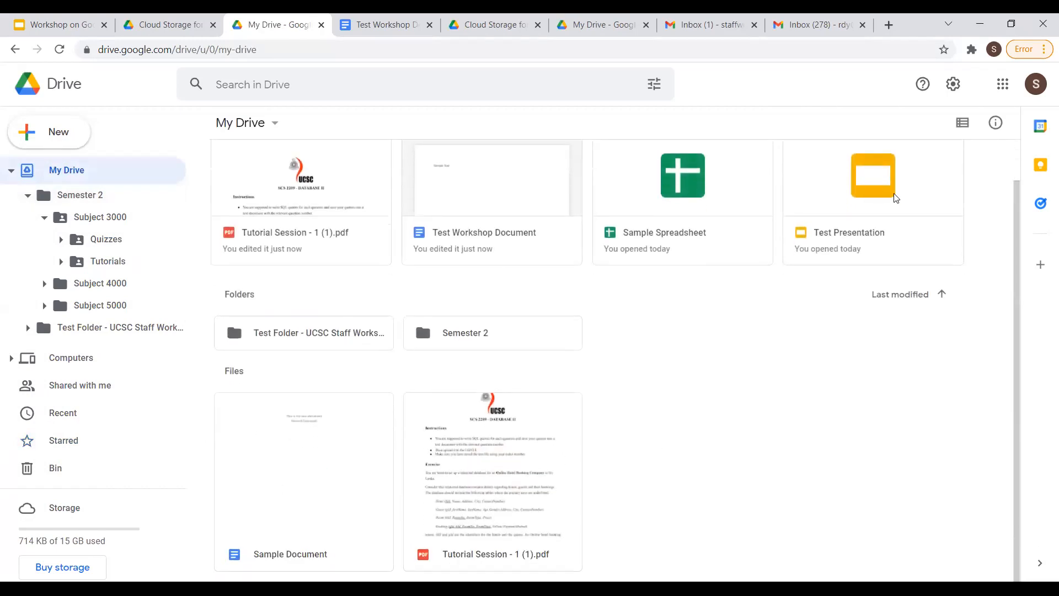
left_click(92, 441)
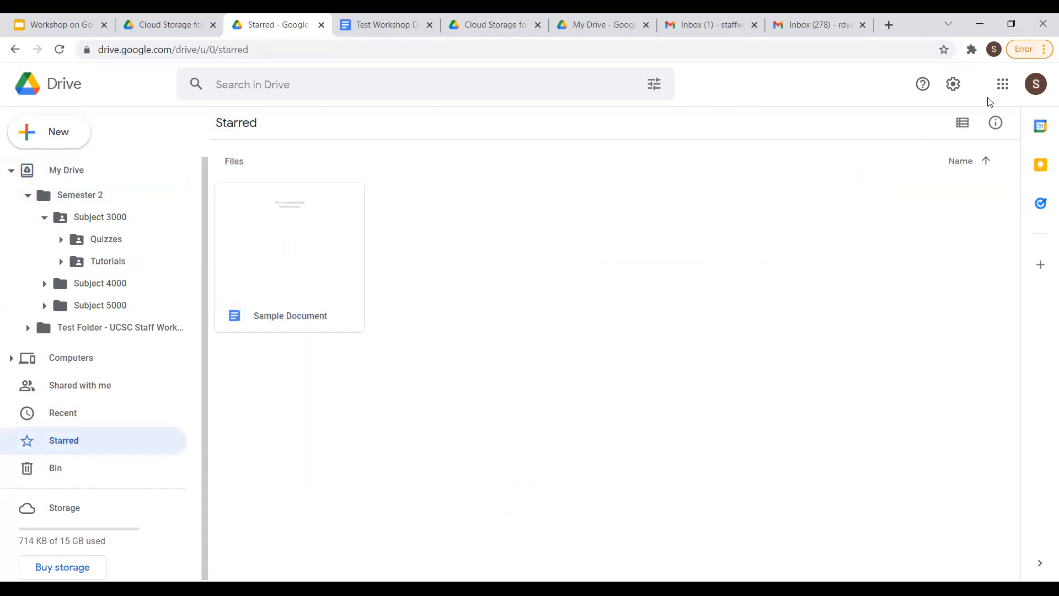
left_click(963, 122)
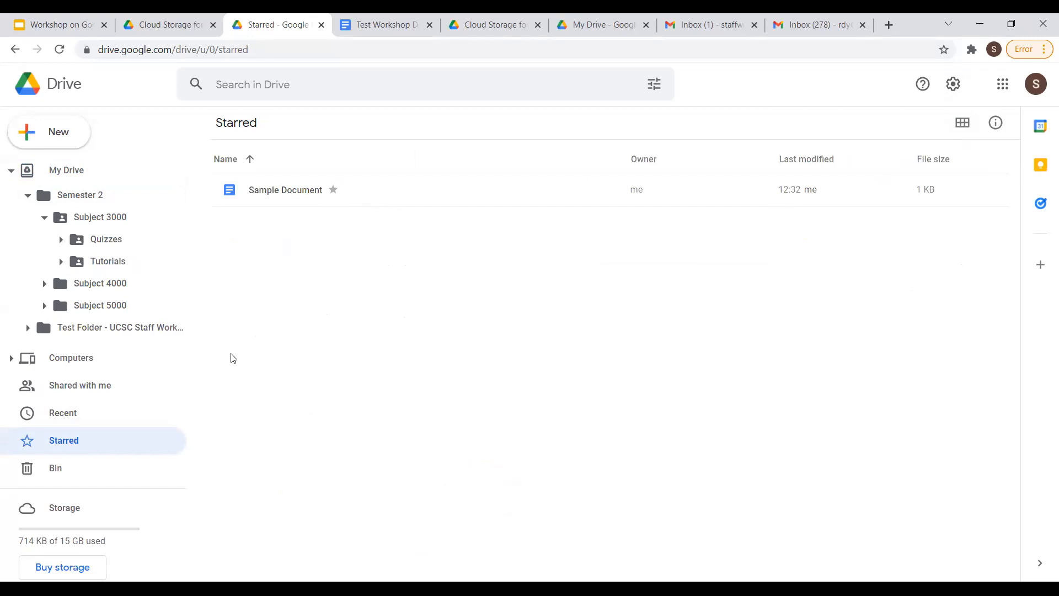
Add the Test Folder - UCSC Staff Workshop folder in My Drive to Starred and view the Starred section.
left_click(66, 170)
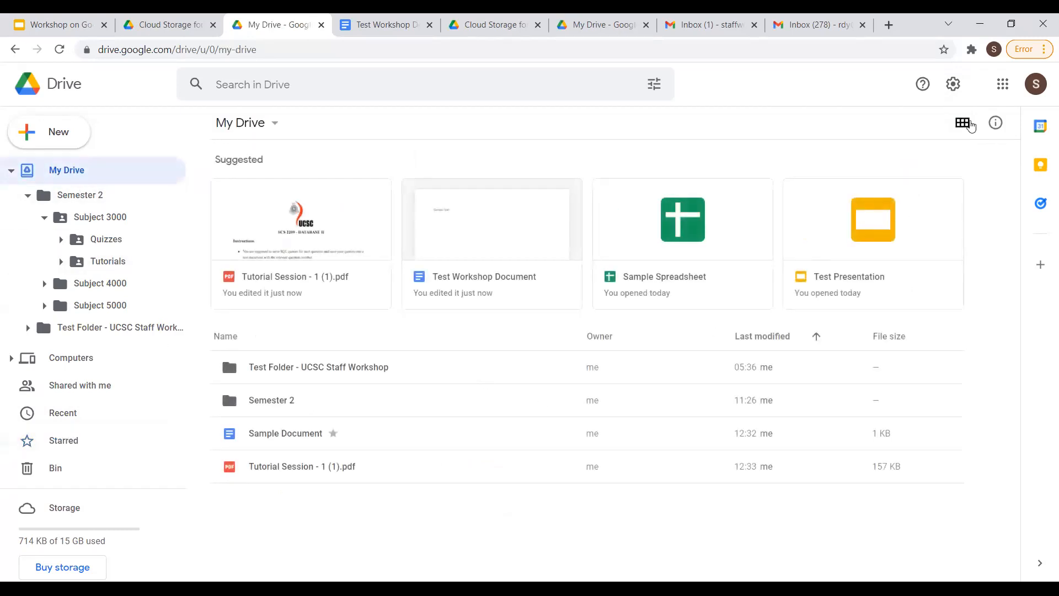
left_click(970, 126)
left_click(962, 124)
right_click(316, 397)
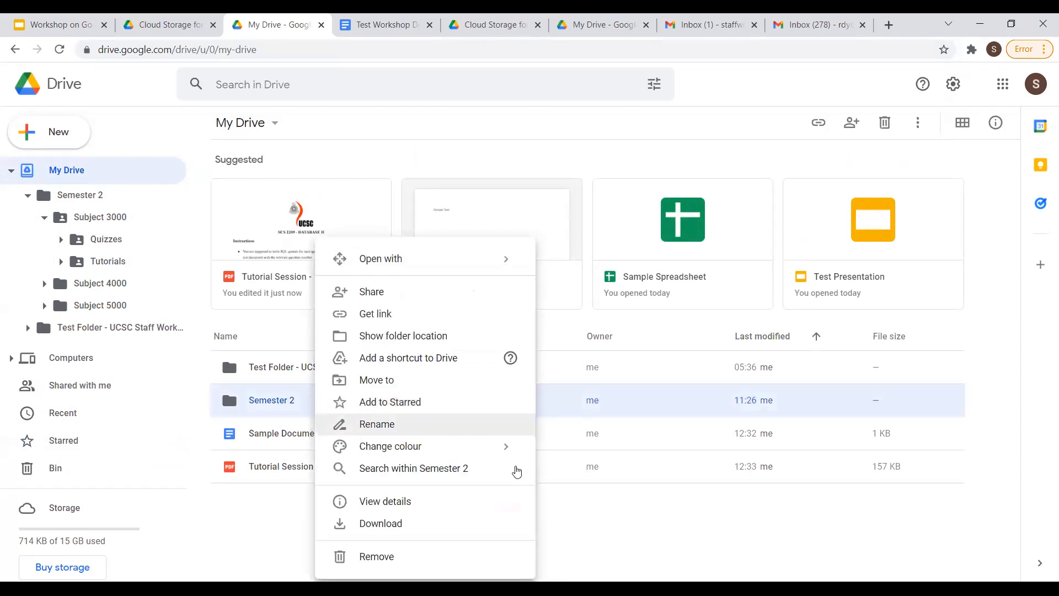
left_click(277, 366)
right_click(277, 367)
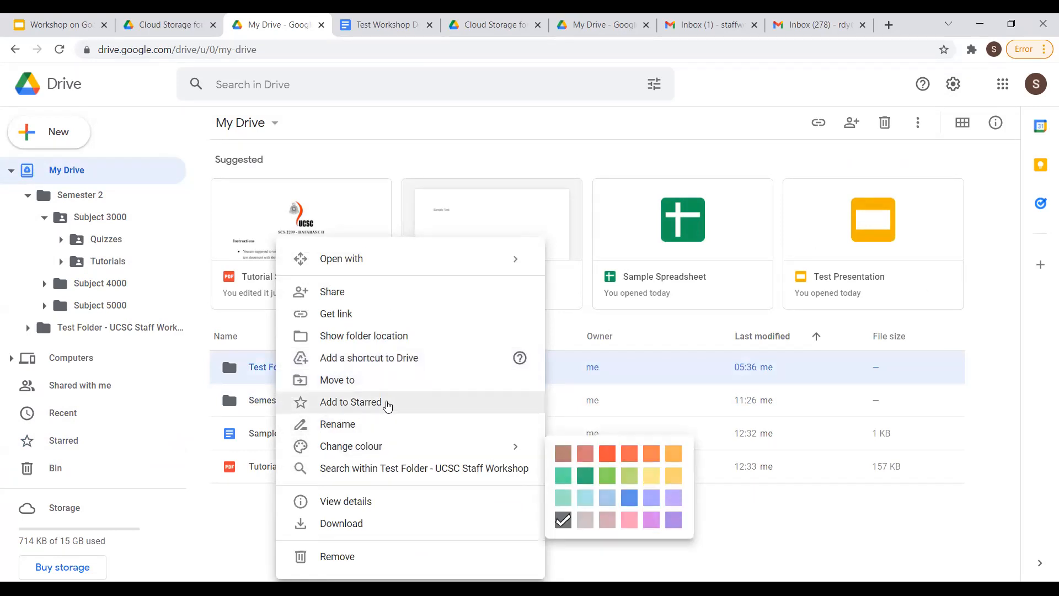
left_click(387, 406)
left_click(65, 440)
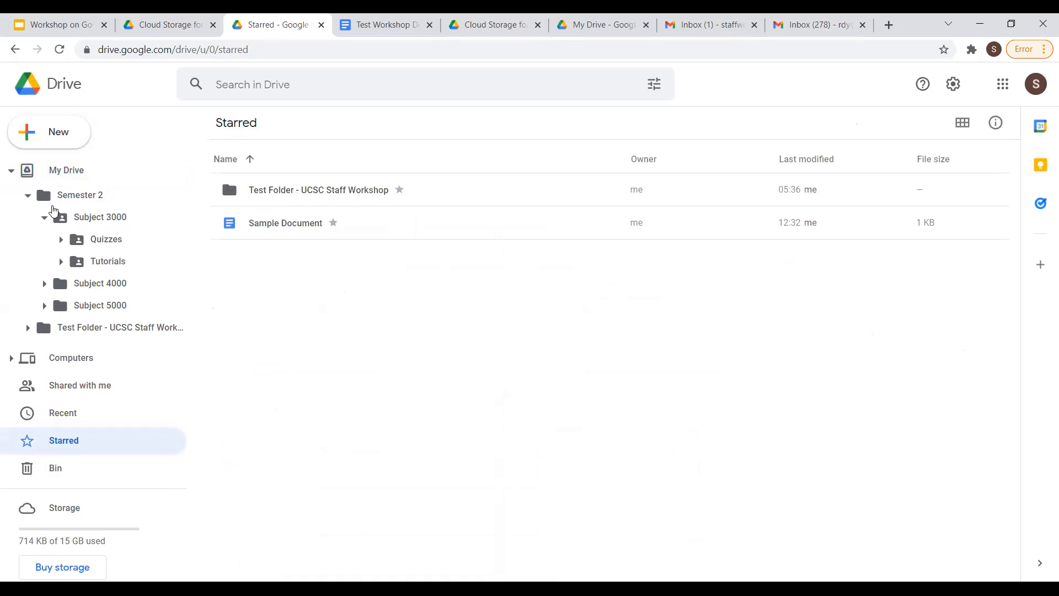
Return to My Drive and search the Drive for files of the Presentations type.
left_click(47, 171)
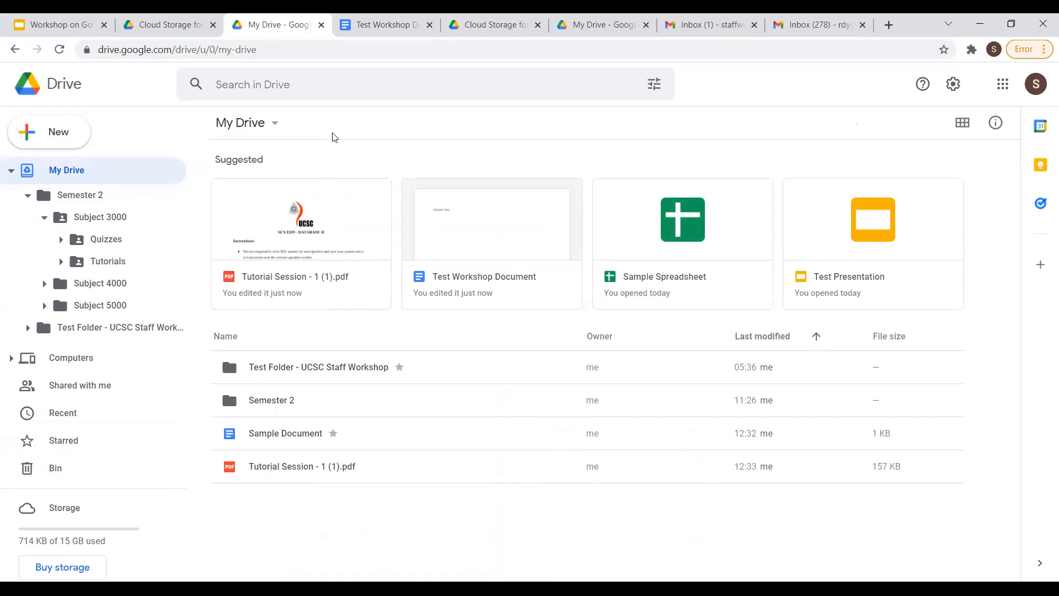
key("slash")
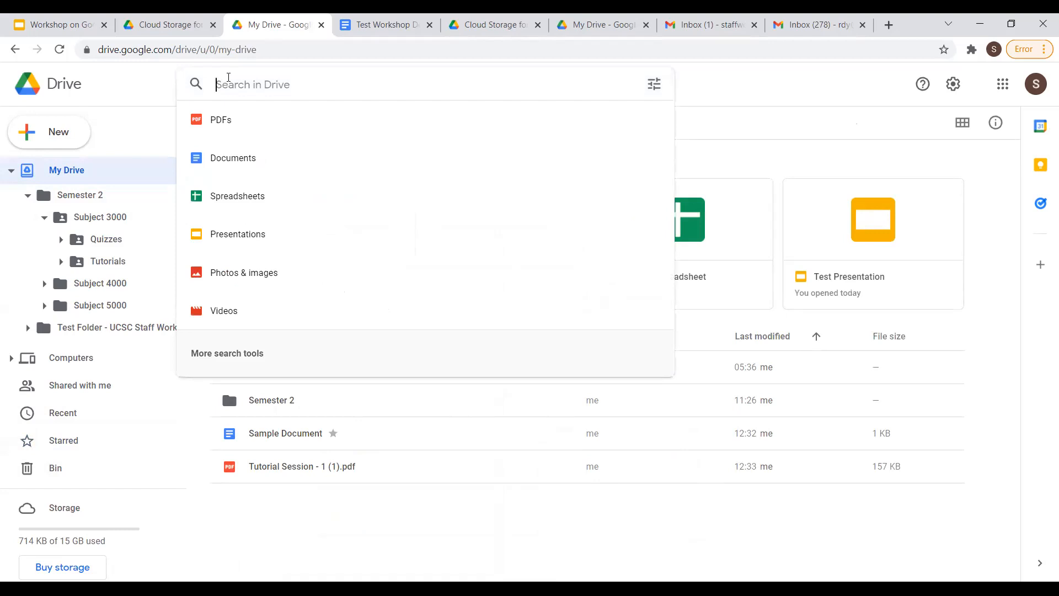
key("Down")
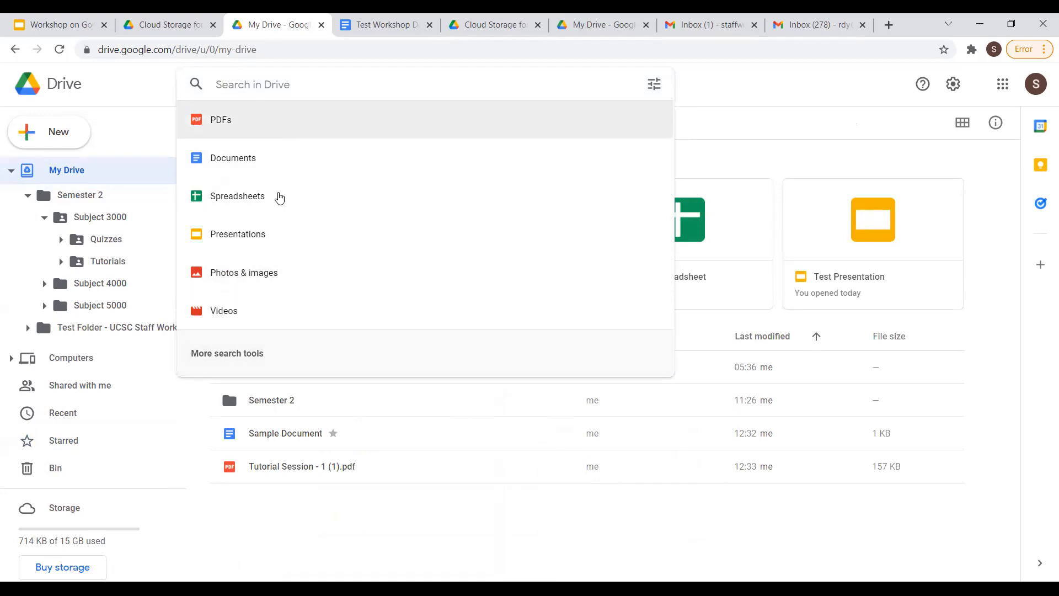
left_click(259, 248)
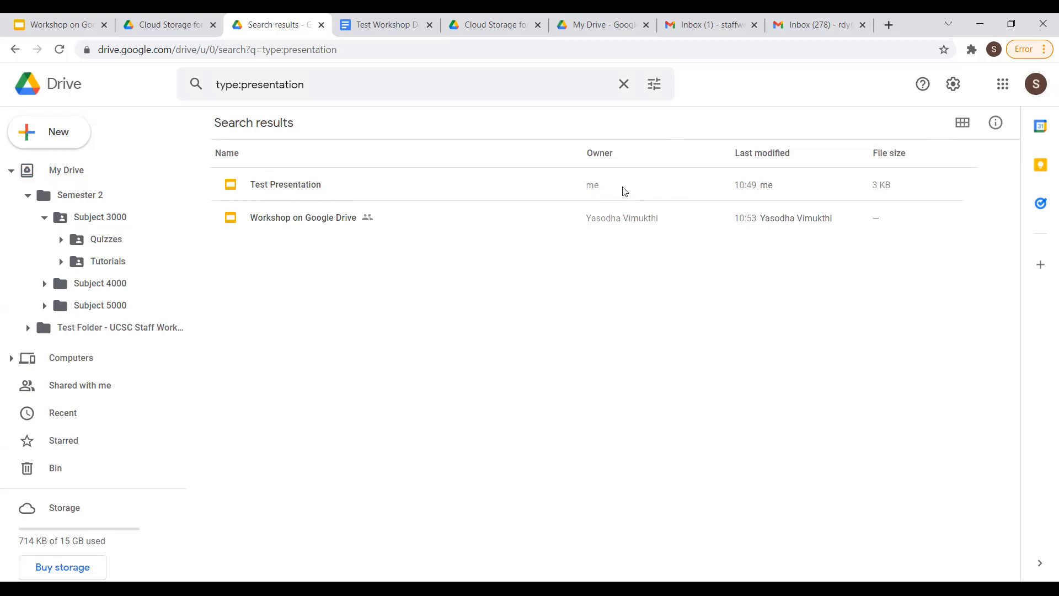
Clear the presentation search and search the Drive for PDFs instead.
key("slash")
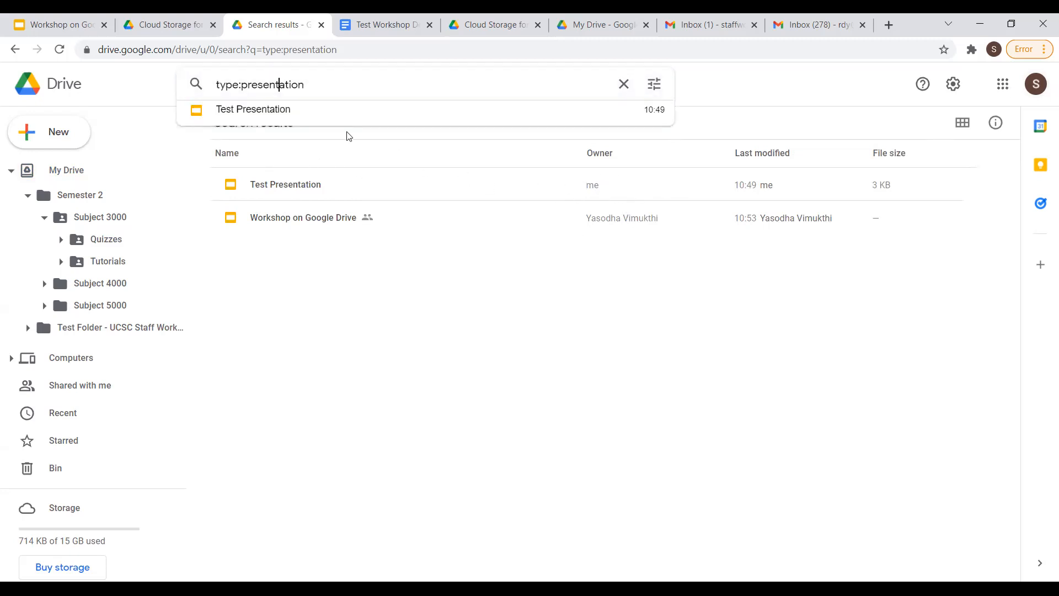
key("ctrl+a")
key("BackSpace")
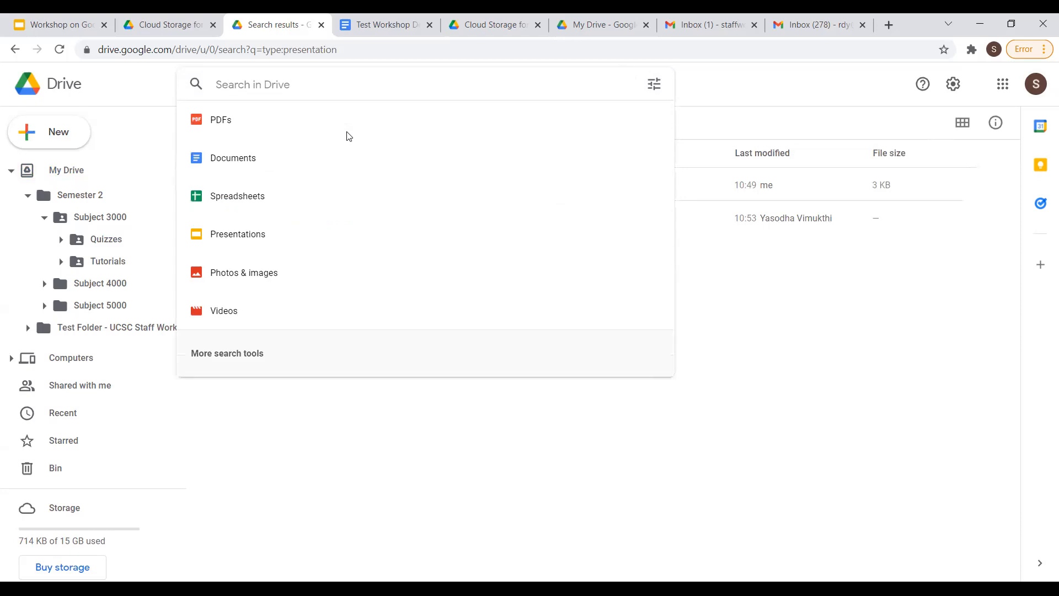
left_click(255, 136)
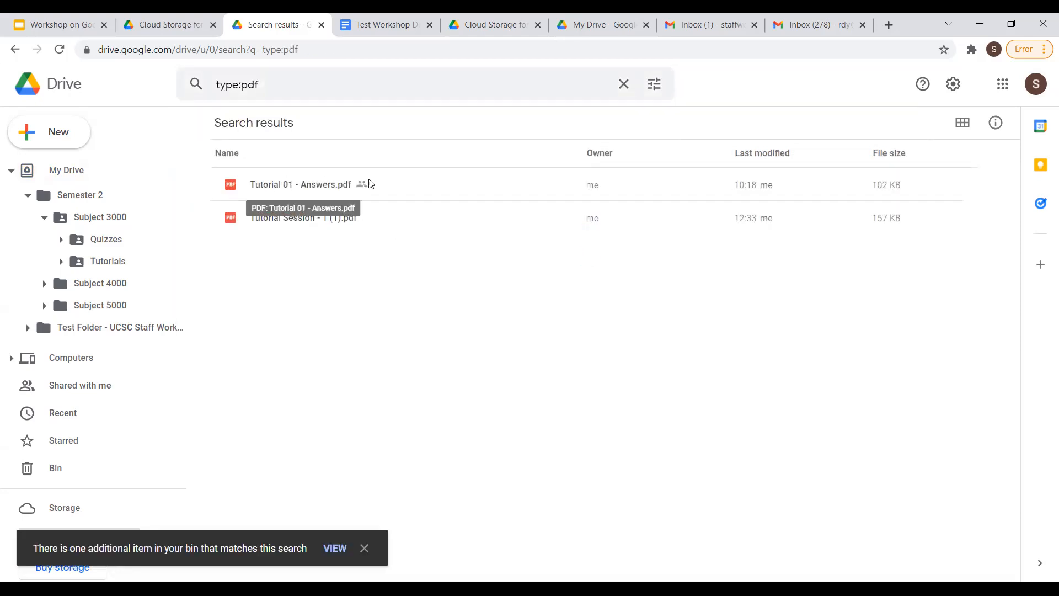
Clear the search, review the file type and owner choices in the advanced search, and check which account is signed in.
left_click(624, 84)
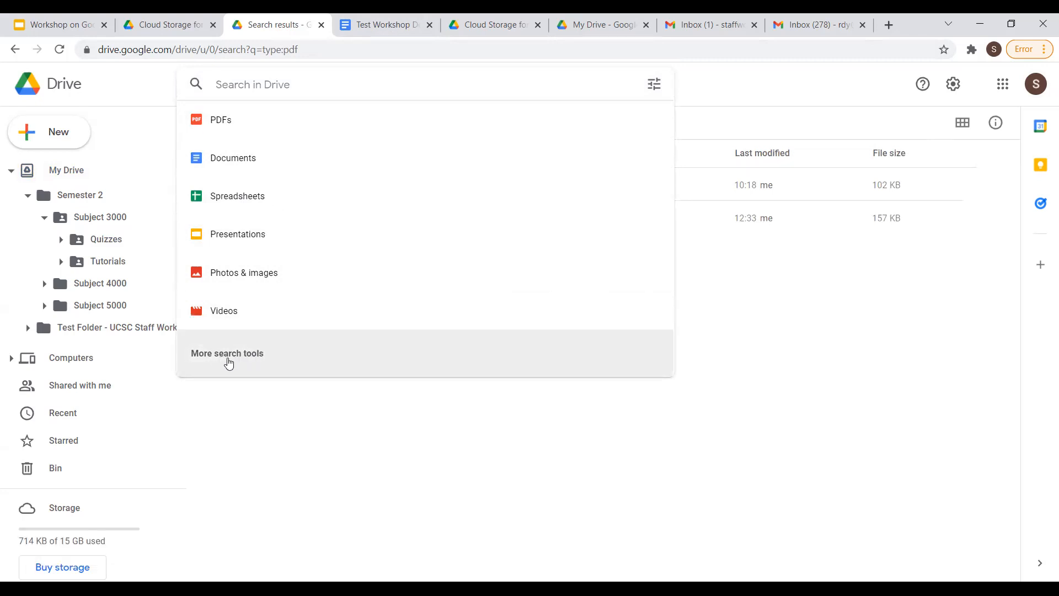
left_click(322, 367)
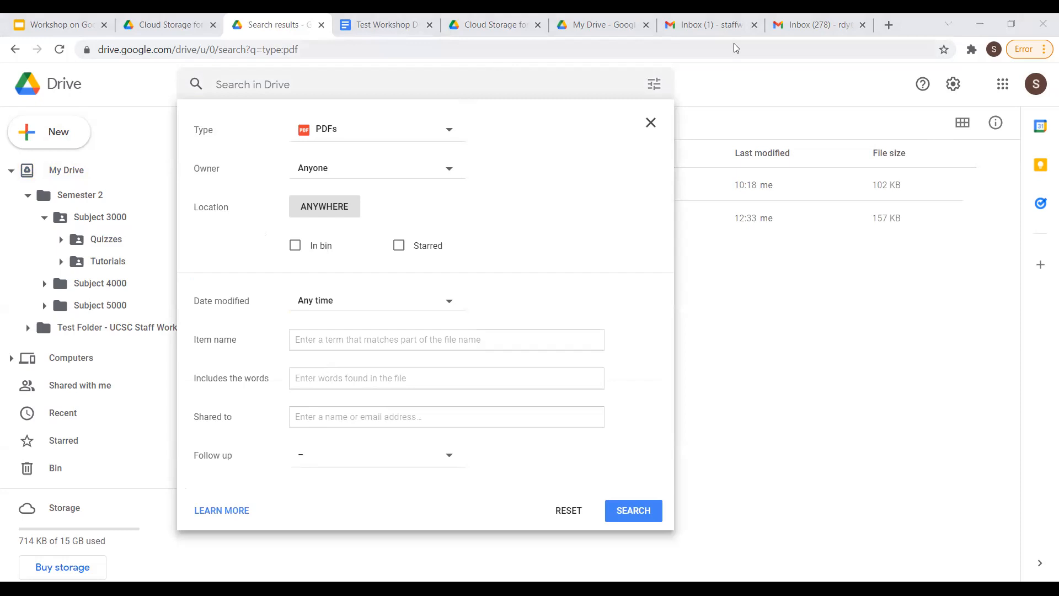
left_click(451, 132)
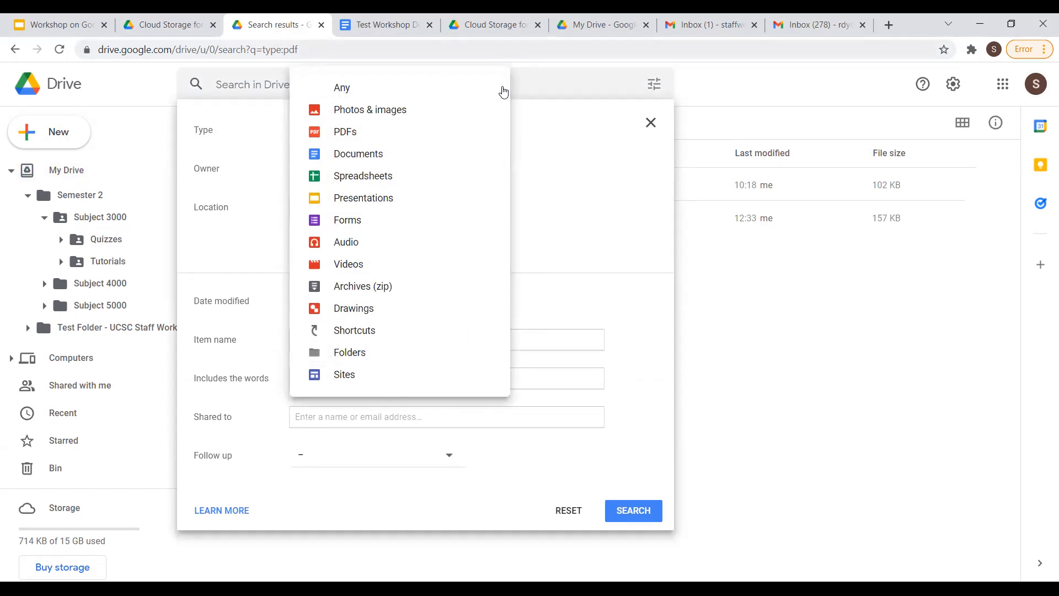
left_click(527, 206)
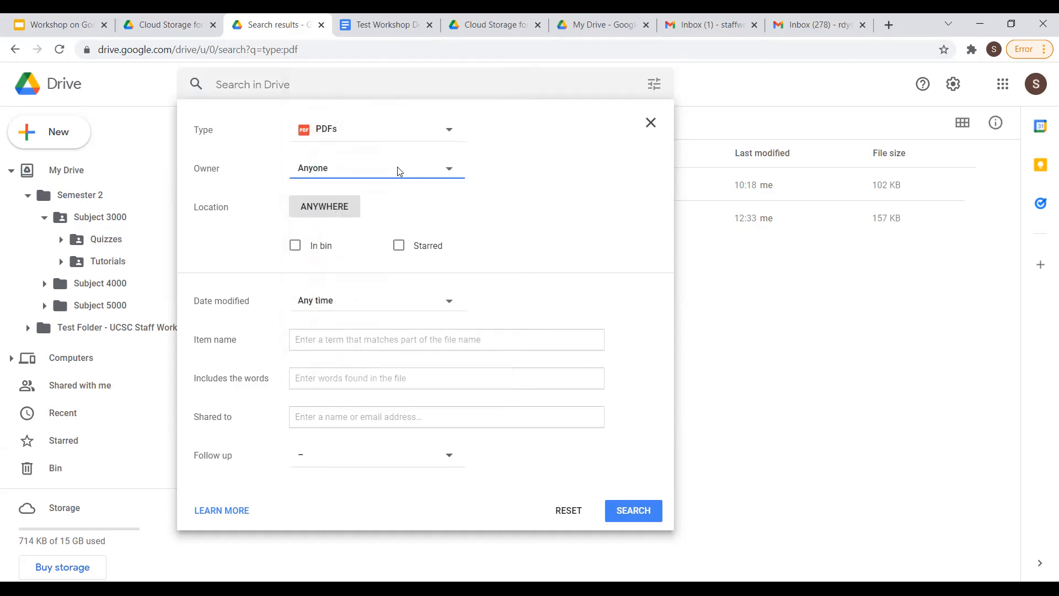
left_click(449, 171)
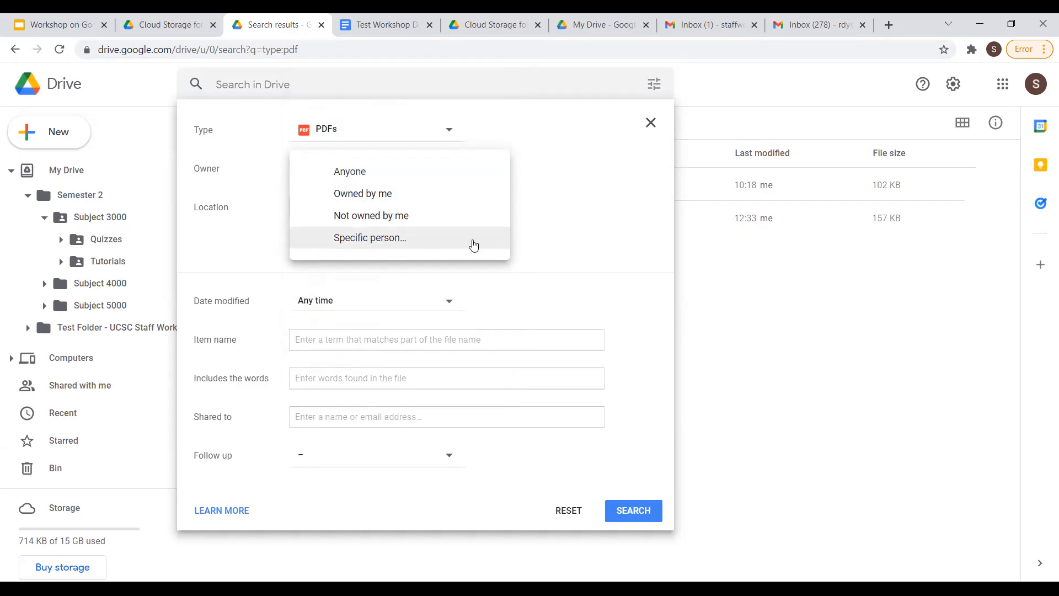
left_click(1029, 89)
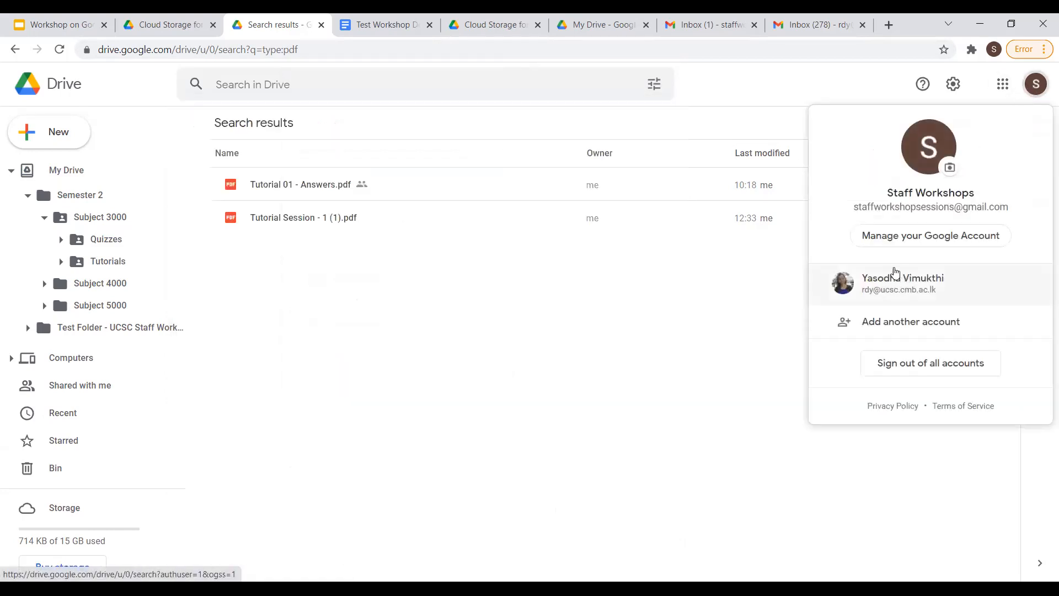
left_click(466, 221)
Reopen the advanced search and restrict the PDF search to starred items in the bin with the modified date set to Yesterday.
left_click(320, 88)
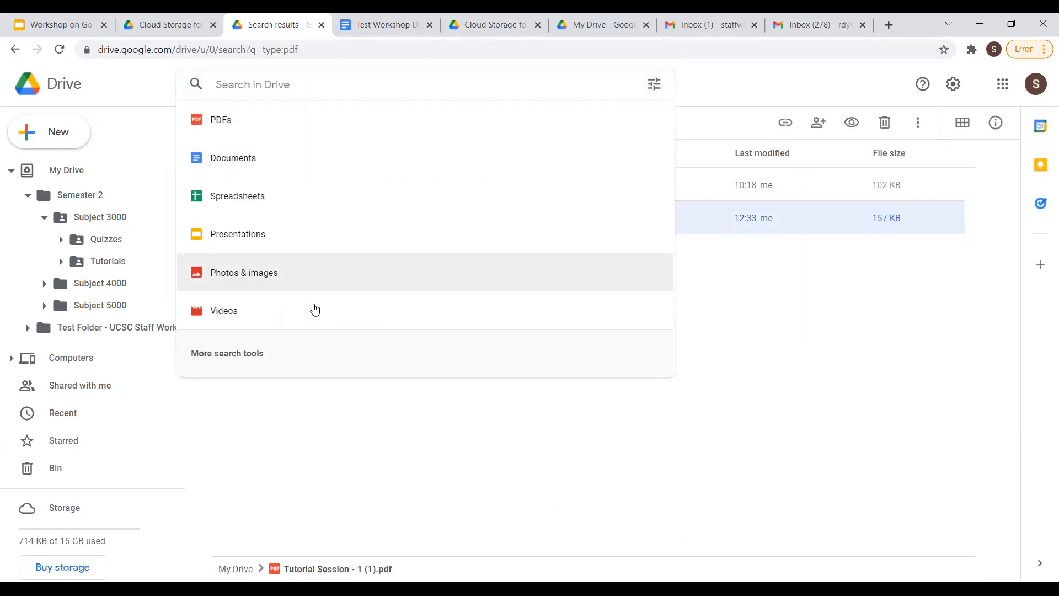
left_click(283, 360)
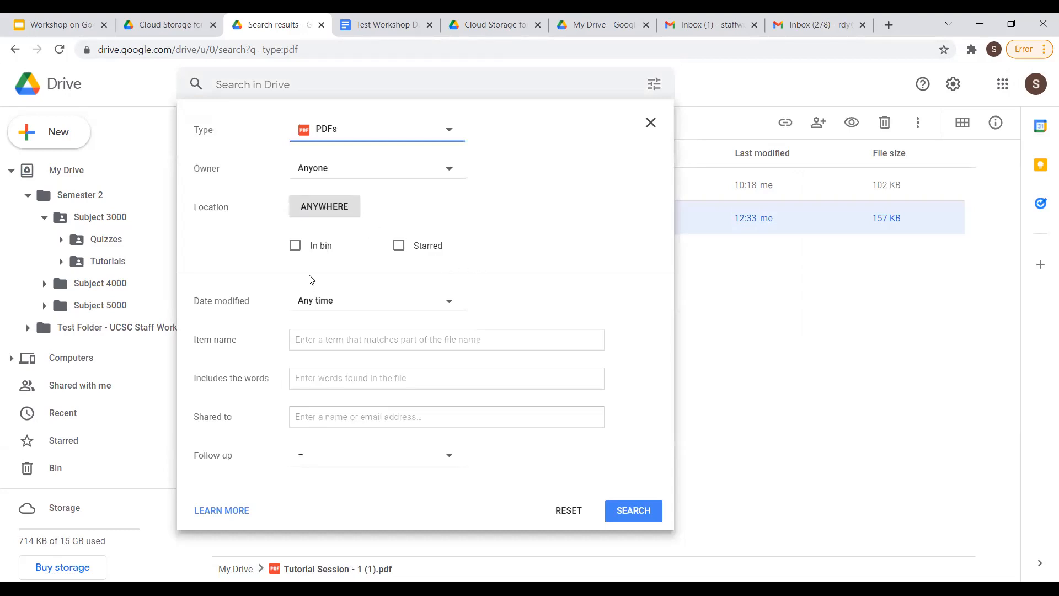
left_click(295, 245)
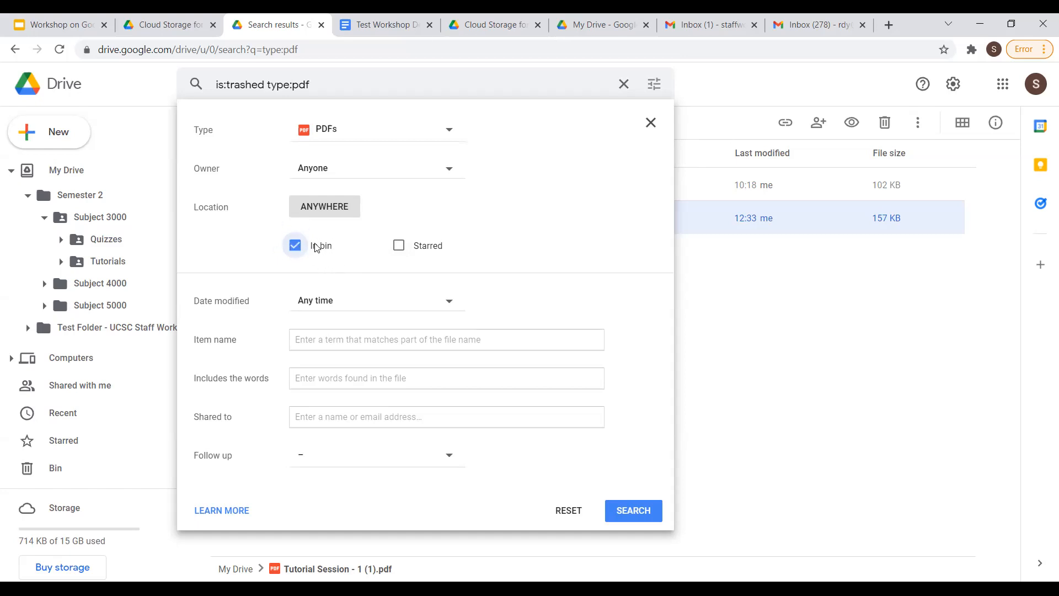
left_click(399, 246)
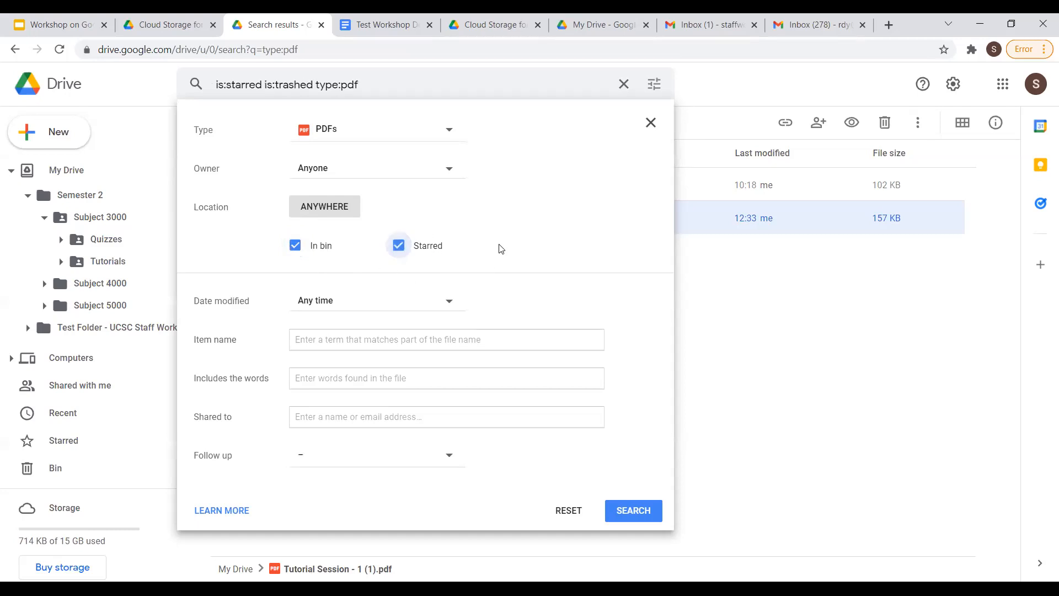
left_click(502, 341)
left_click(452, 304)
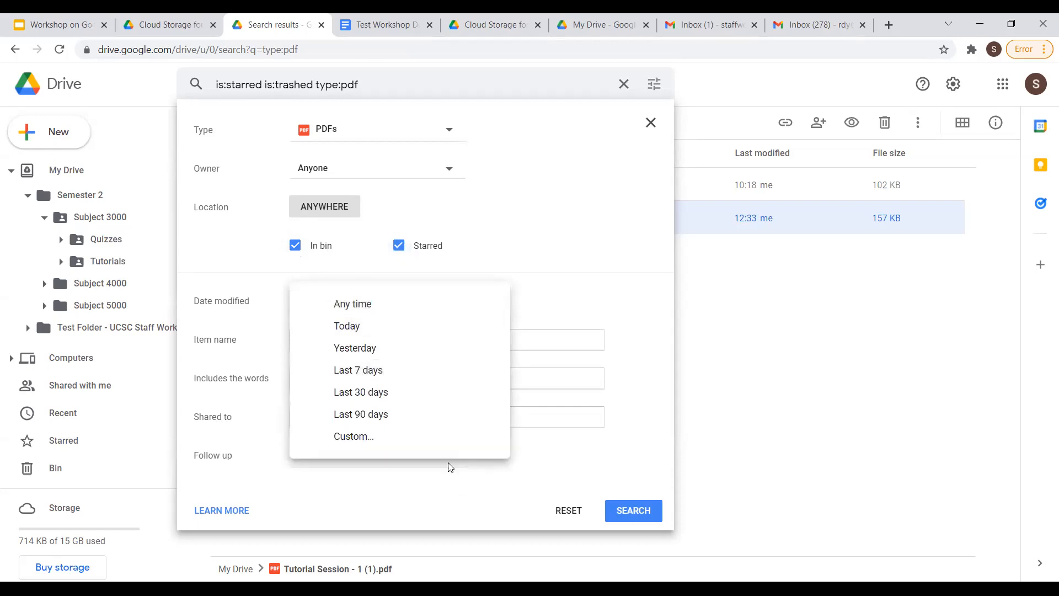
left_click(398, 359)
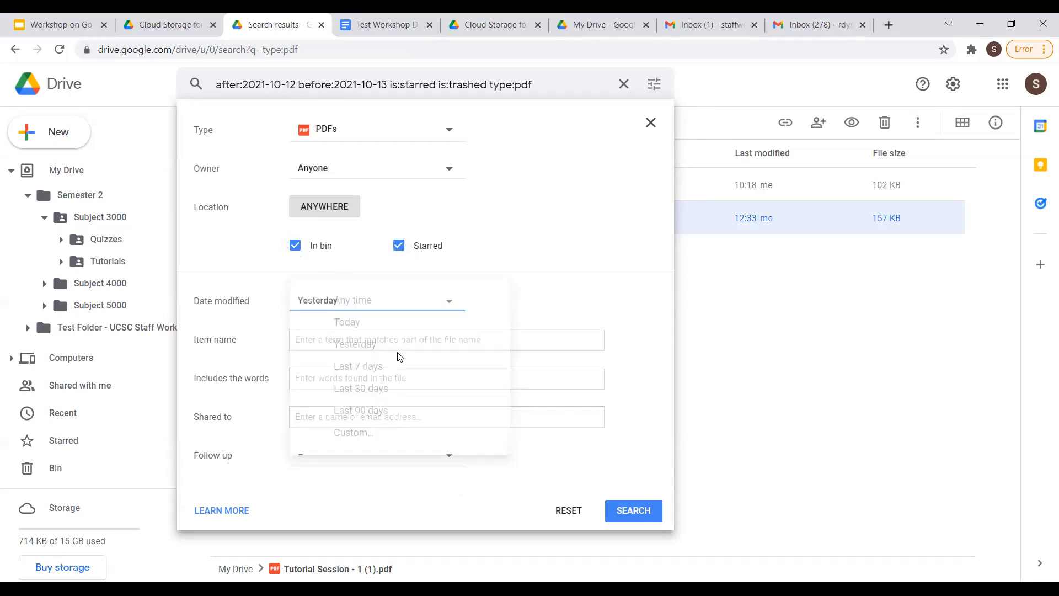
Change the date modified filter to Last 7 days and run the search for starred PDFs in the bin.
left_click(449, 302)
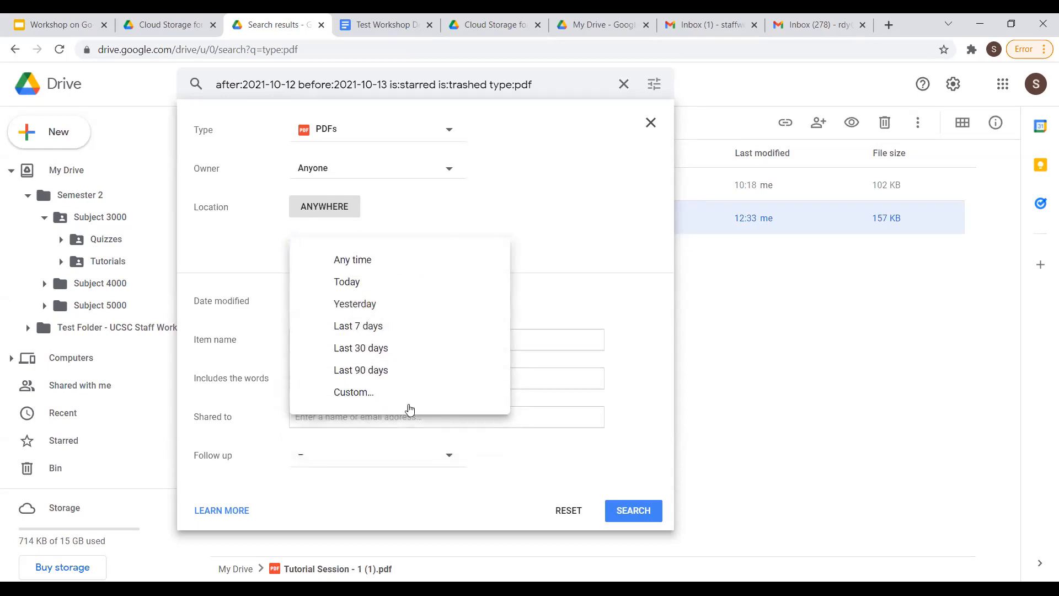
left_click(403, 328)
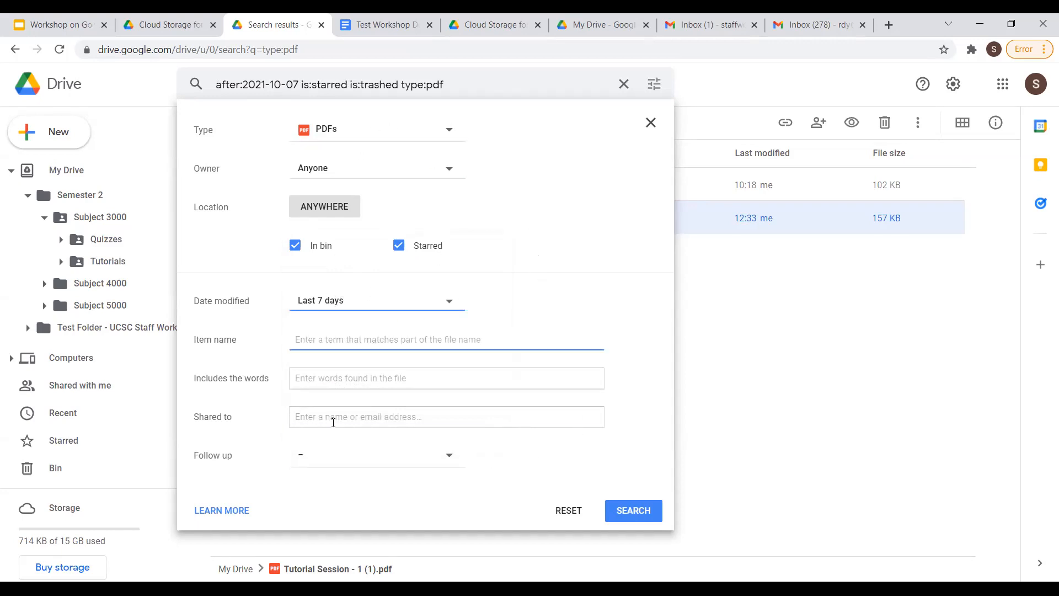
left_click(632, 511)
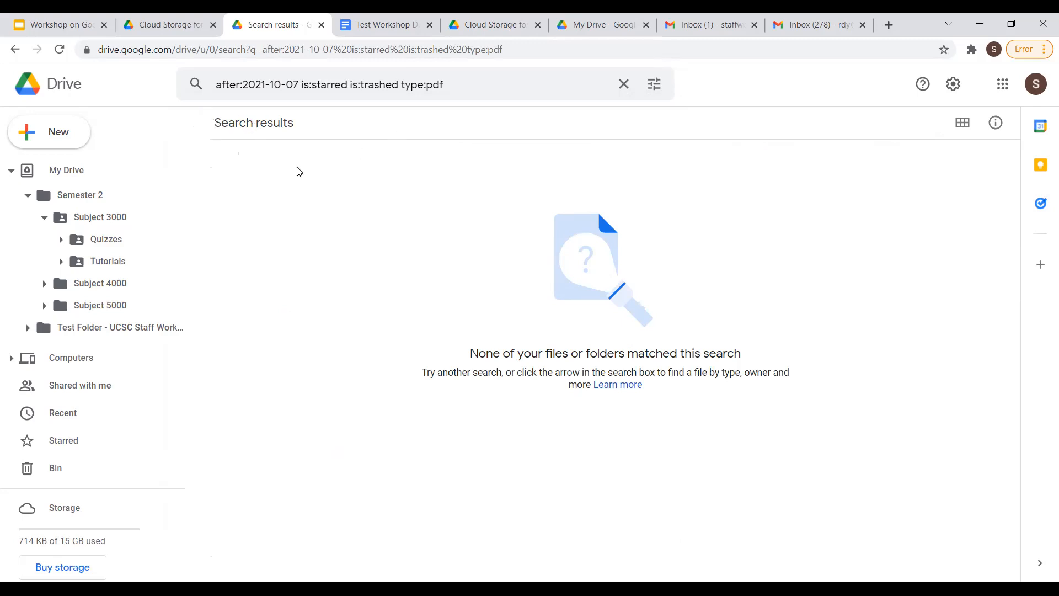
Clear the search text, reopen the advanced search to review its filters, and close it without searching.
left_click(622, 84)
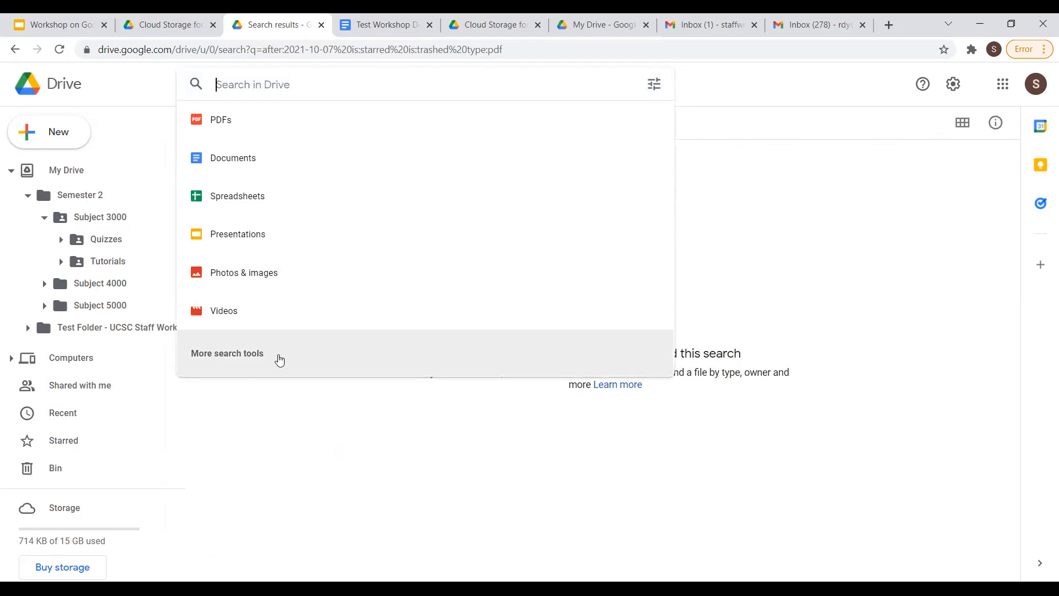
left_click(716, 90)
left_click(654, 84)
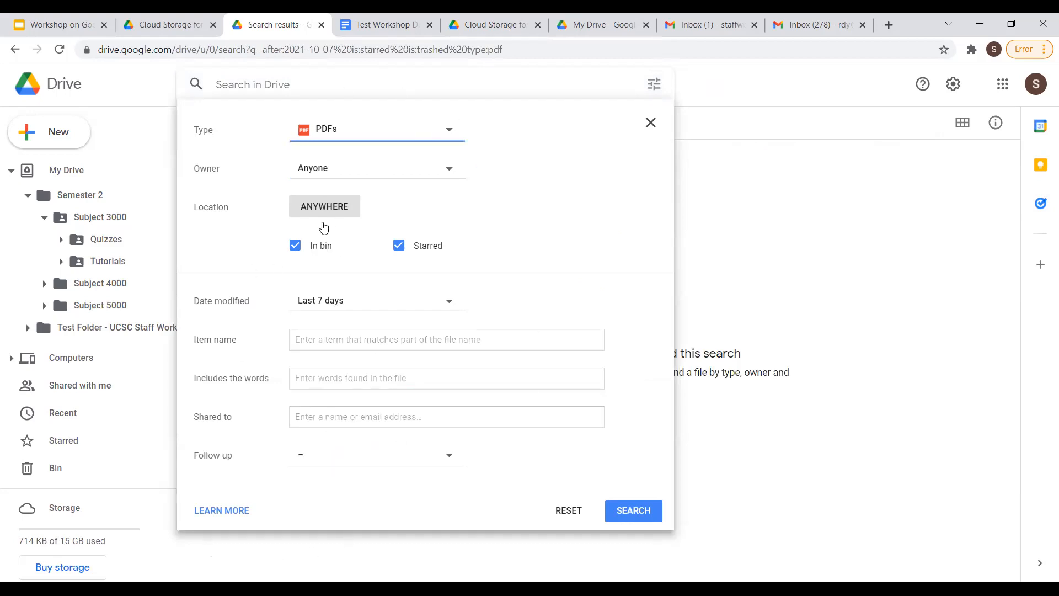
left_click(420, 374)
left_click(630, 443)
left_click(651, 122)
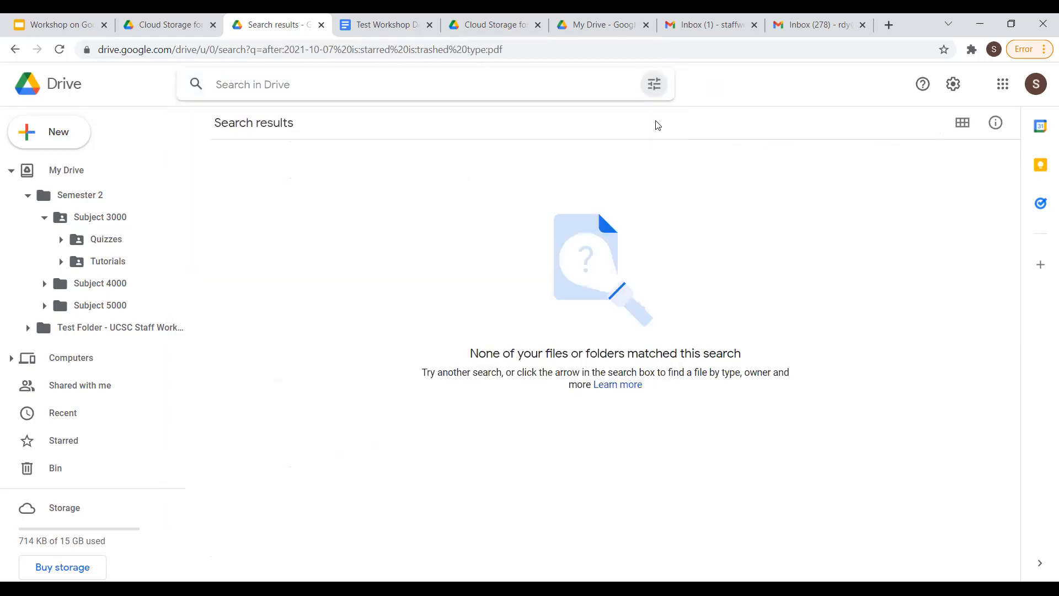
View the Calendar, Notes and tasks slide in the Google Slides workshop presentation, and return to My Drive in Google Drive.
left_click(58, 25)
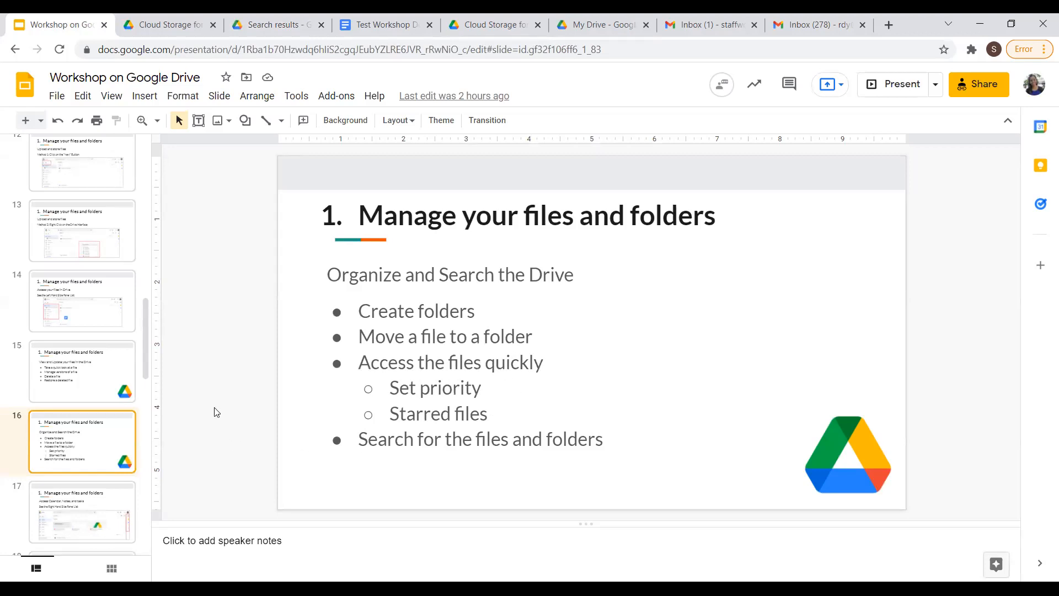
left_click(100, 522)
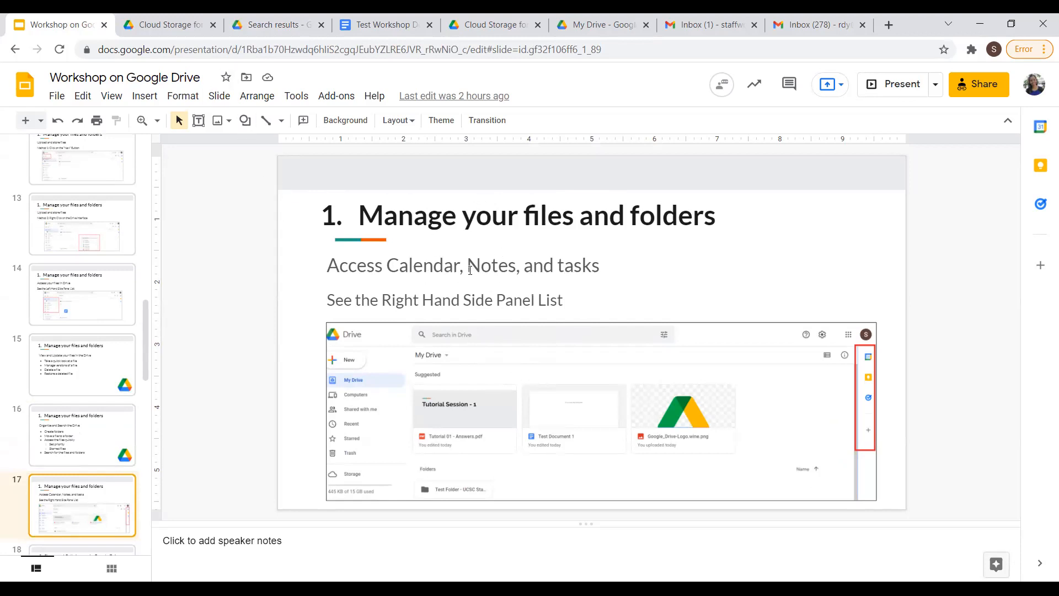
left_click(270, 24)
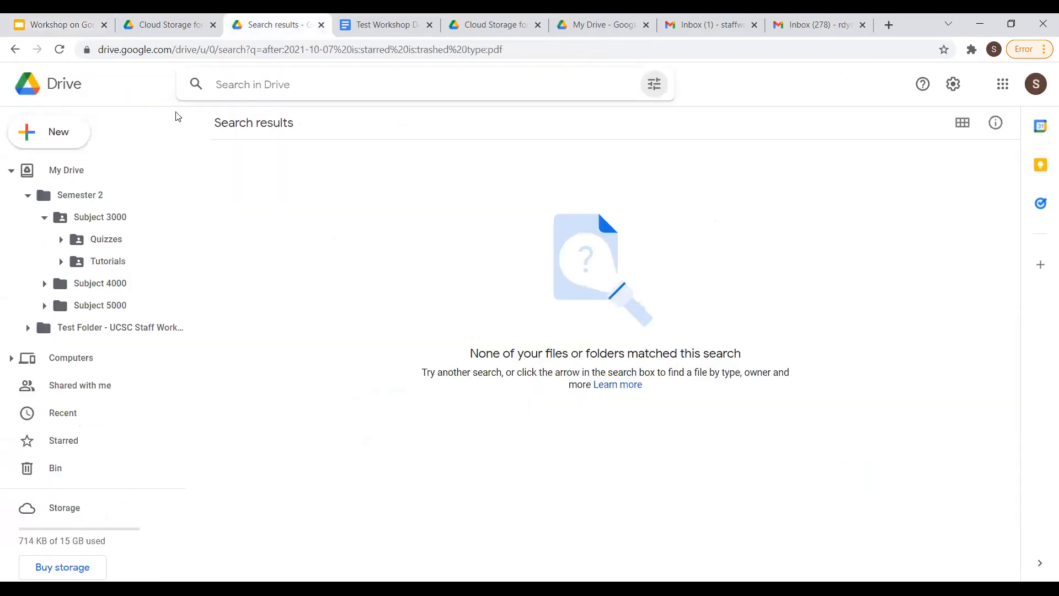
left_click(61, 170)
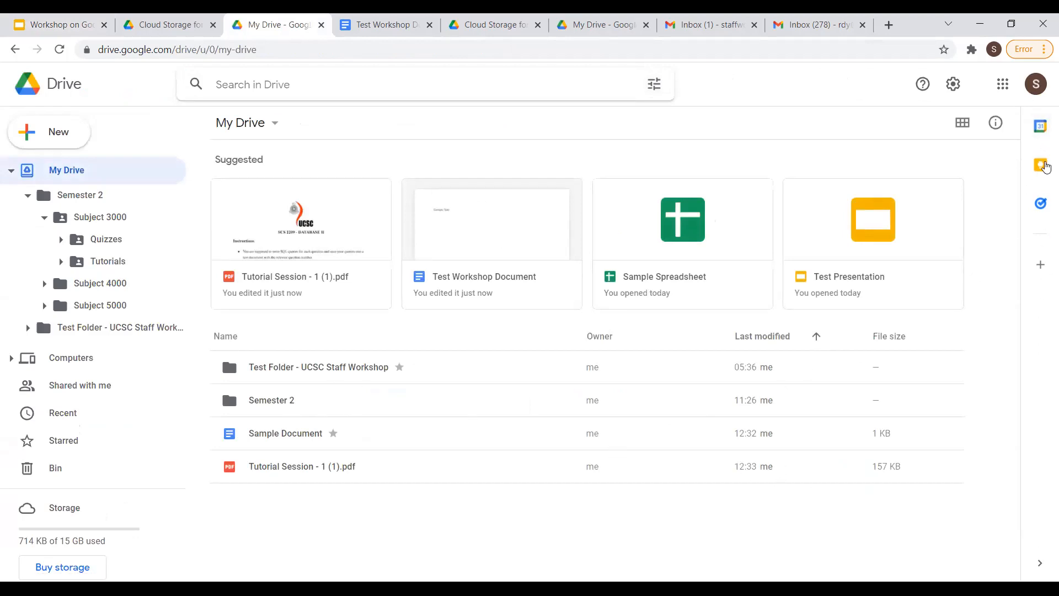
View Calendar and Keep notes beside the files, and mark the "Workshop on Google Drive" task complete in Tasks.
left_click(1040, 128)
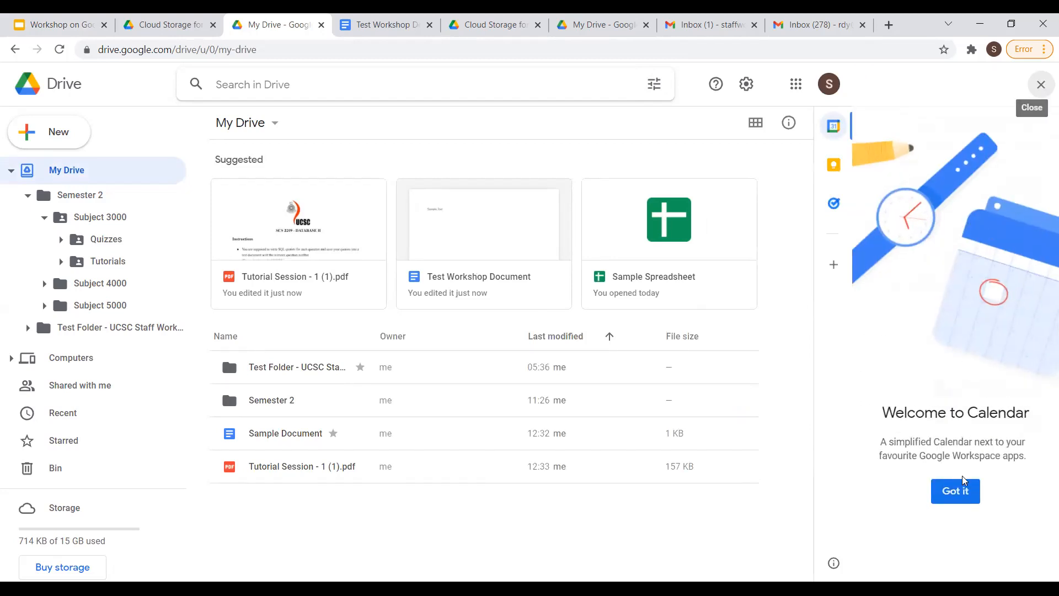
left_click(833, 164)
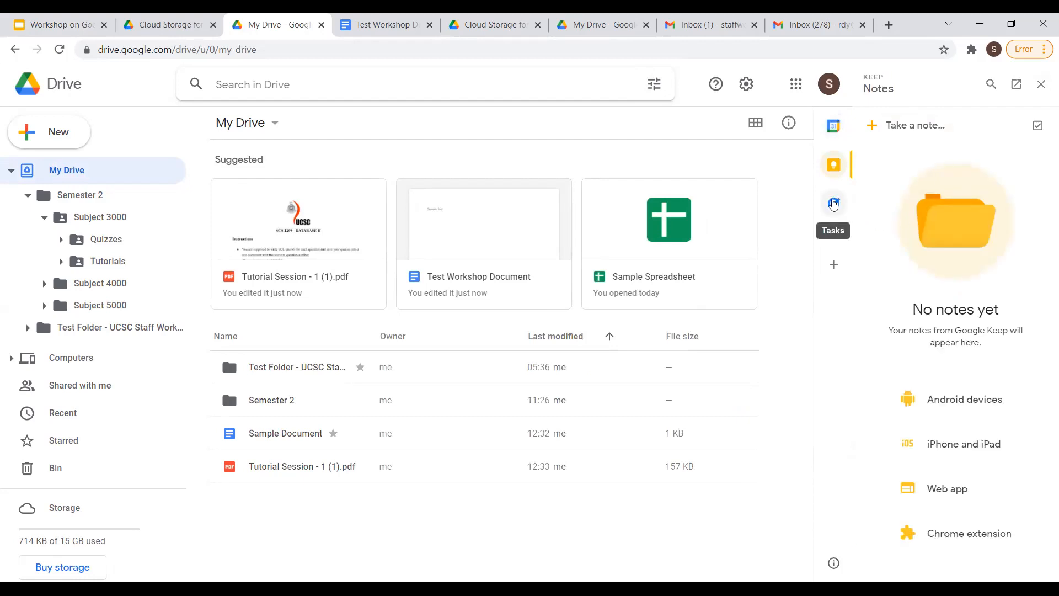
left_click(833, 205)
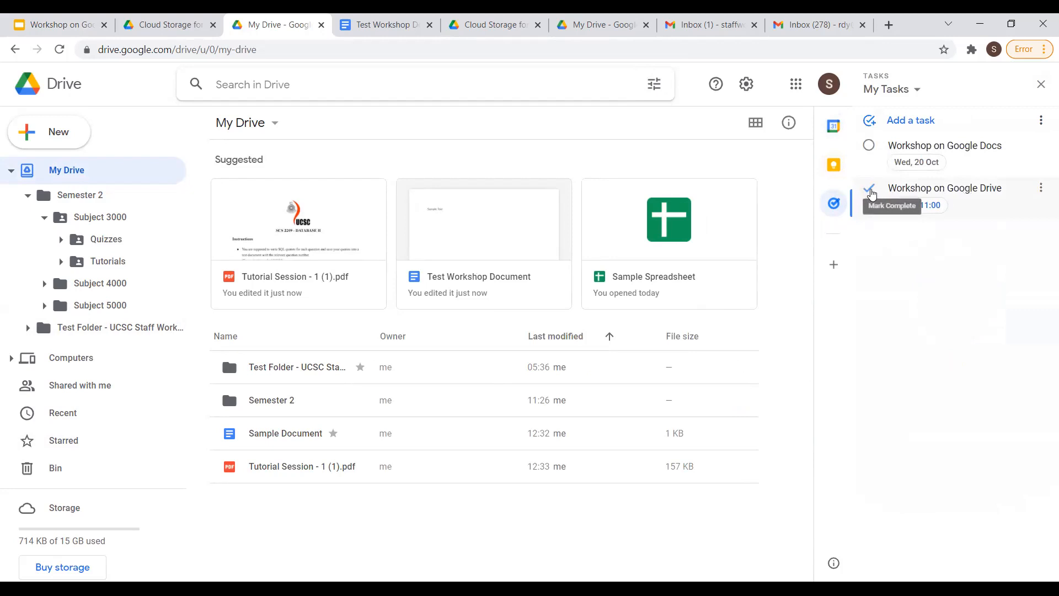
left_click(870, 192)
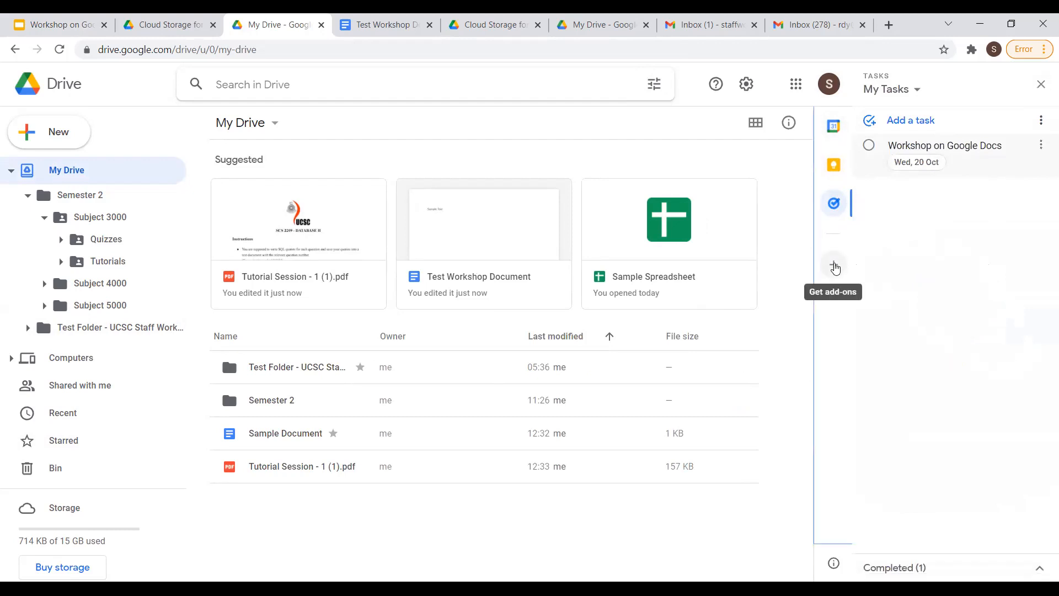
Browse the Drive add-ons in the Google Workspace Marketplace, and close both the Marketplace and Tasks.
left_click(834, 268)
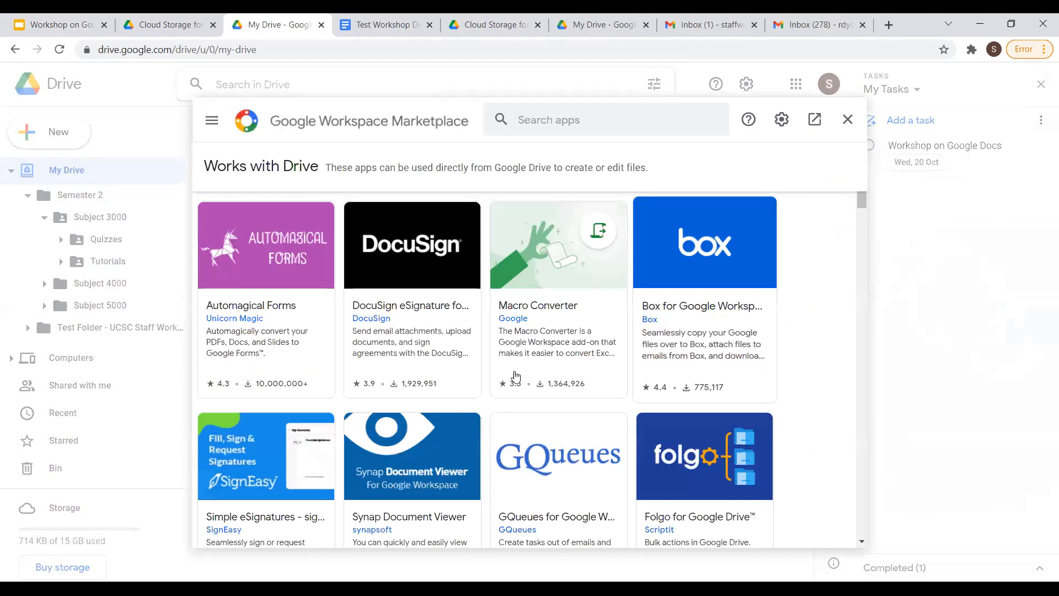
scroll(516, 376, "down", 15)
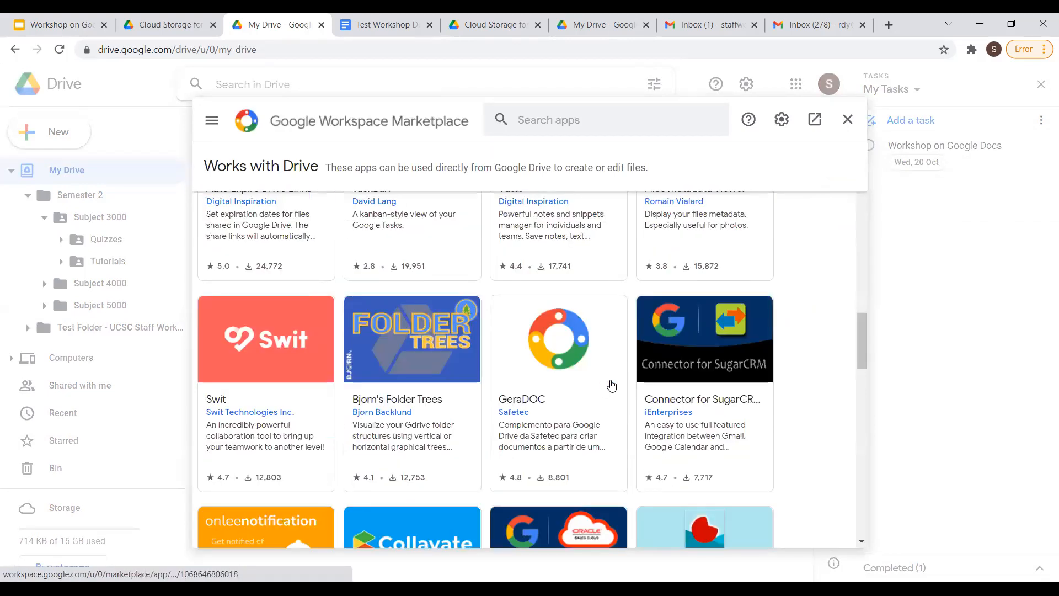
scroll(612, 384, "down", 4)
left_click(847, 119)
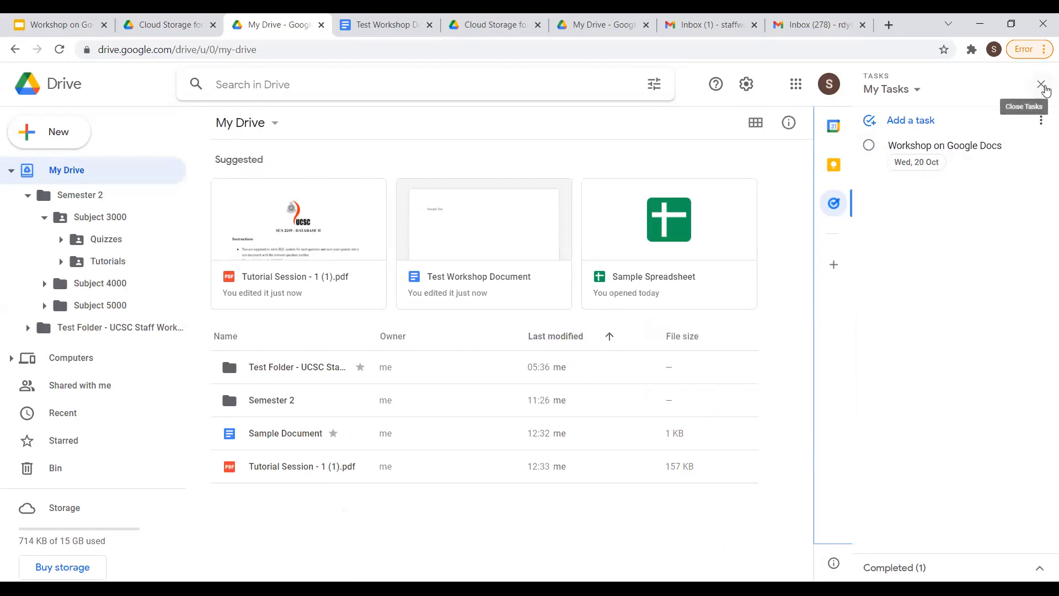
left_click(1040, 85)
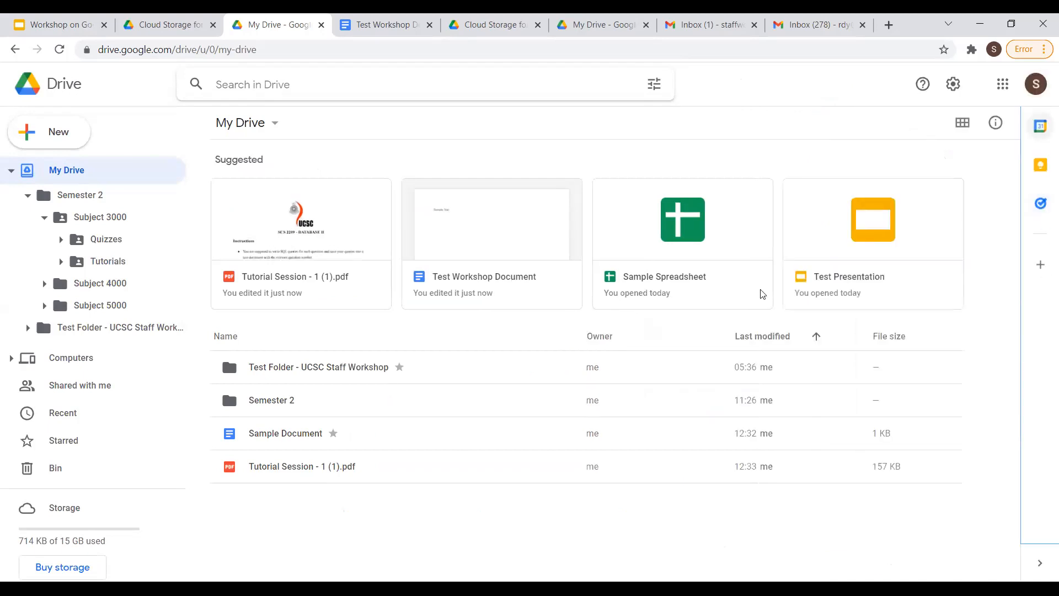
Switch to the Google Slides workshop presentation and show slide 18 on sharing files and folders.
left_click(58, 24)
scroll(104, 452, "down", 3)
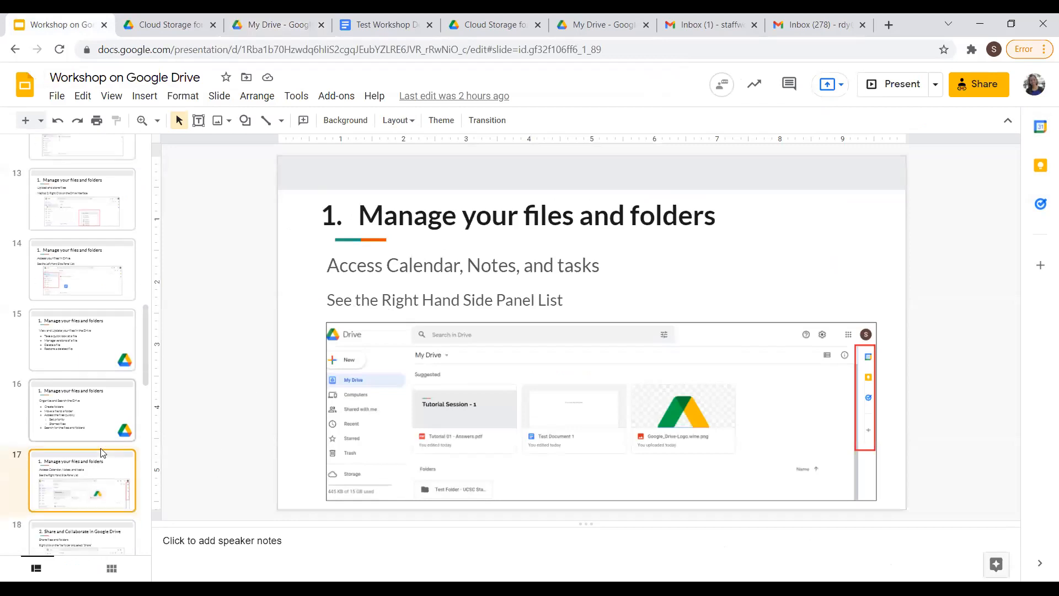
left_click(103, 455)
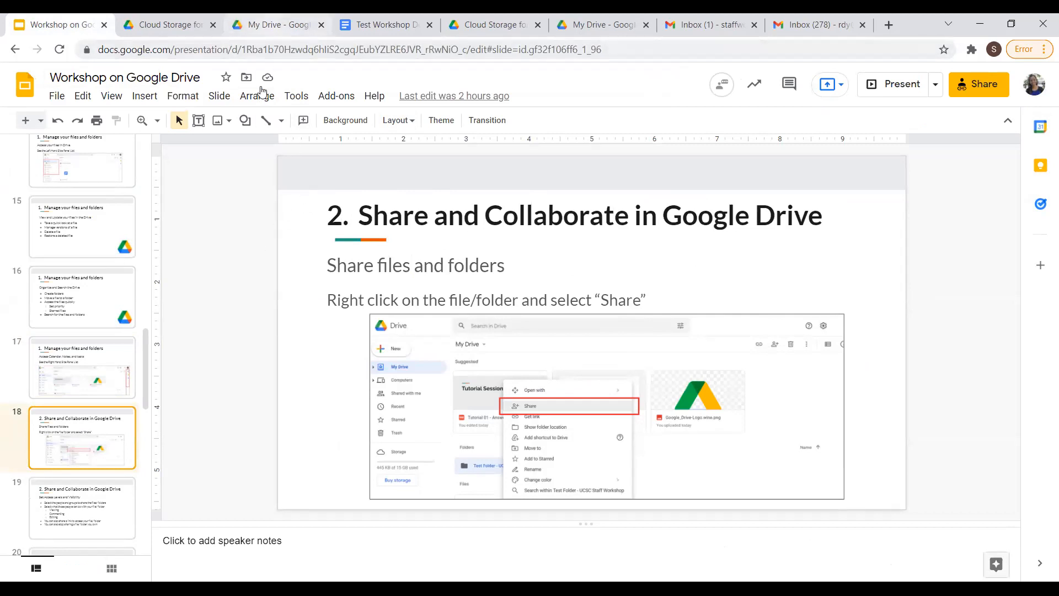
Switch to My Drive and start sharing the folder Test Folder - UCSC Staff Workshop with the suggested contact.
left_click(270, 25)
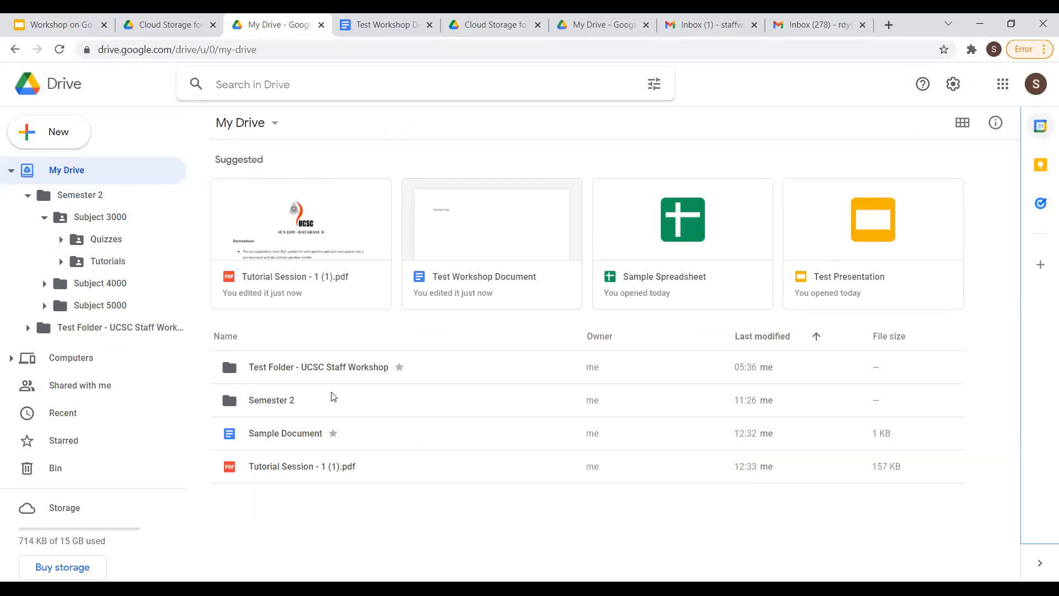
left_click(531, 377)
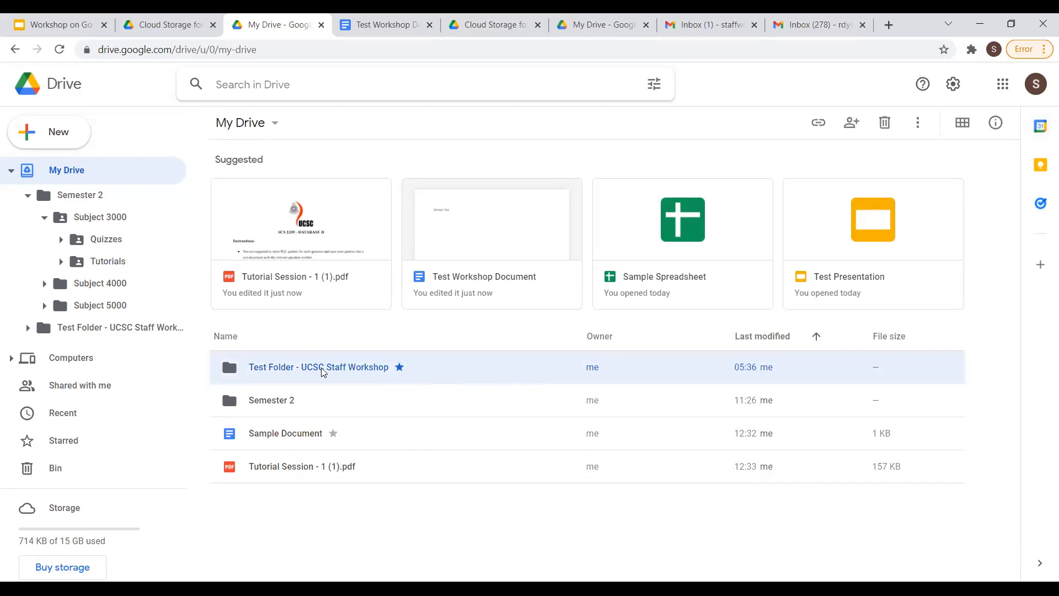
right_click(464, 371)
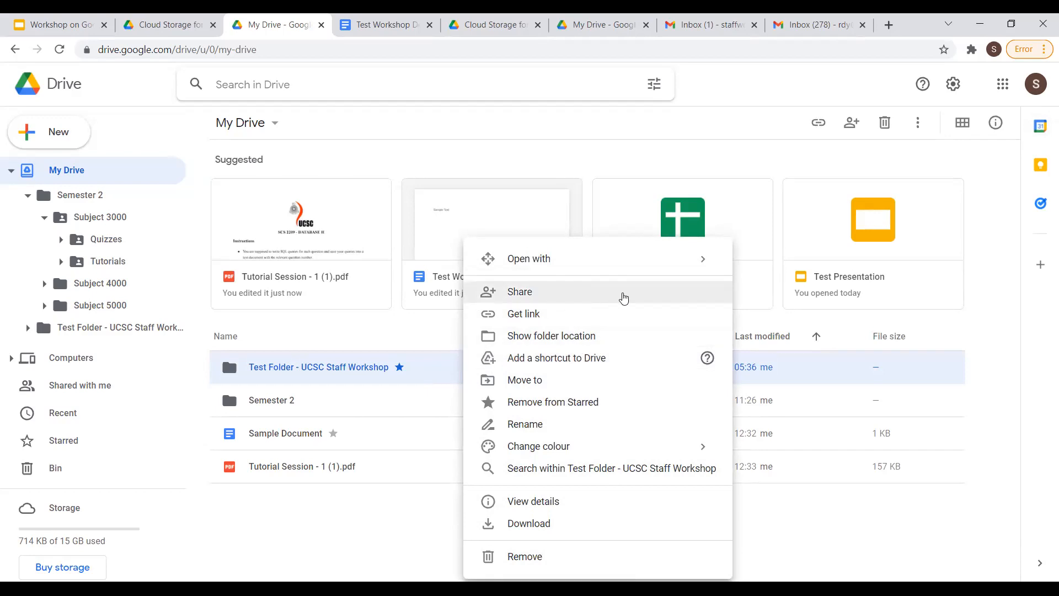
left_click(623, 298)
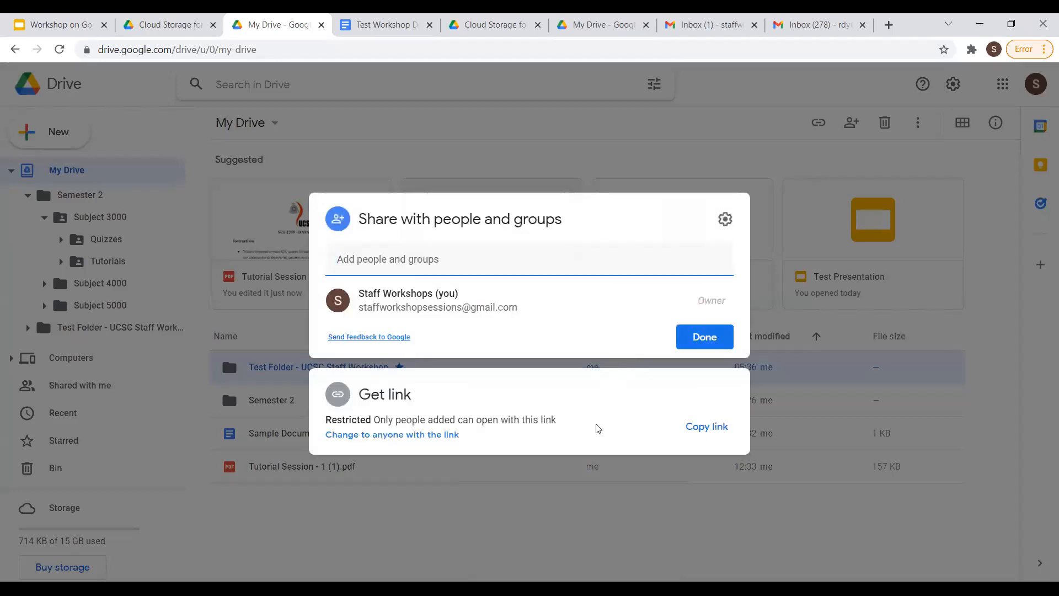
mouse_move(490, 308)
left_click(477, 259)
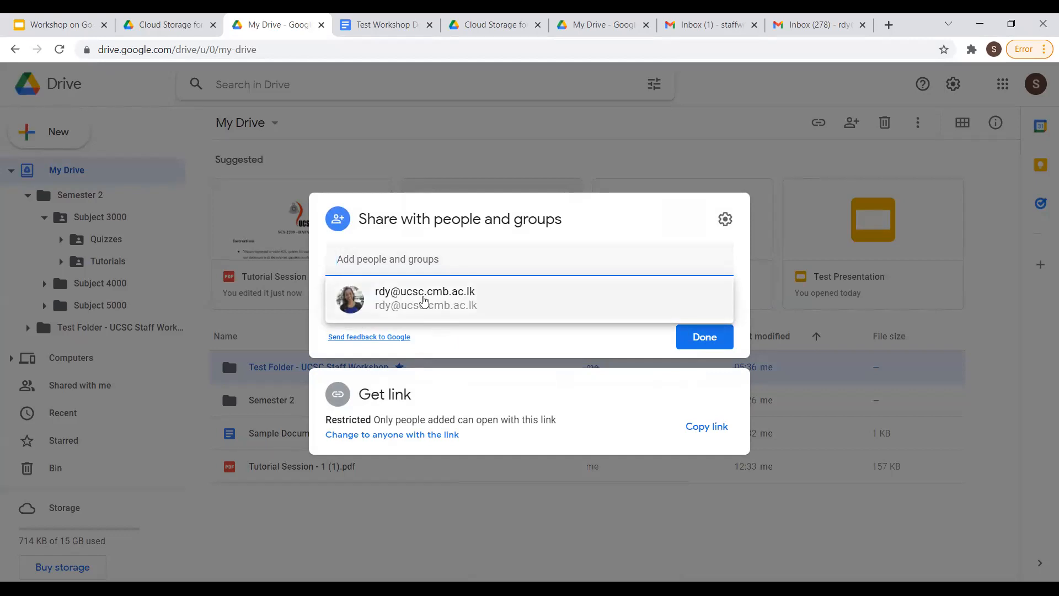
left_click(424, 301)
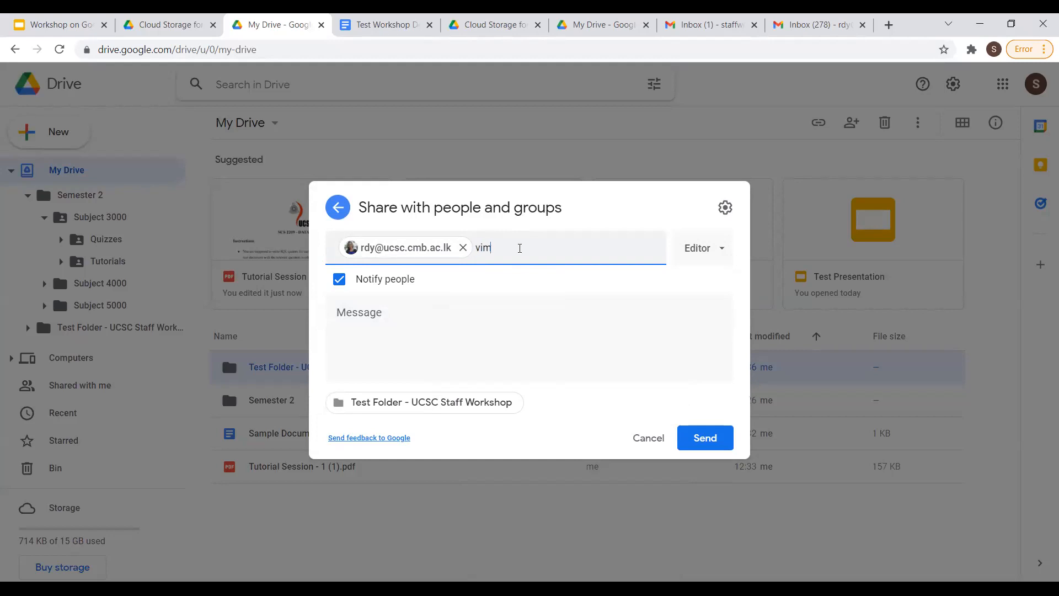
Clear the unfinished second entry from the recipients, keeping only the contact already added.
key("BackSpace")
key("BackSpace")
key("BackSpace")
key("BackSpace")
key("BackSpace")
key("BackSpace")
key("BackSpace")
key("BackSpace")
key("BackSpace")
key("BackSpace")
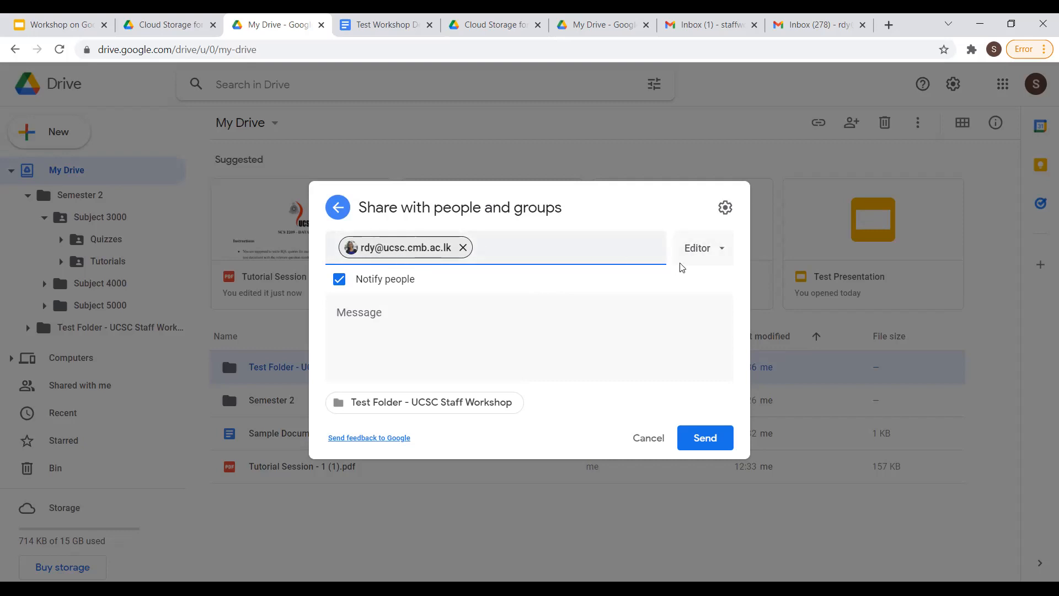
Set the recipient's access to Commenter, leaving Notify people enabled.
left_click(711, 249)
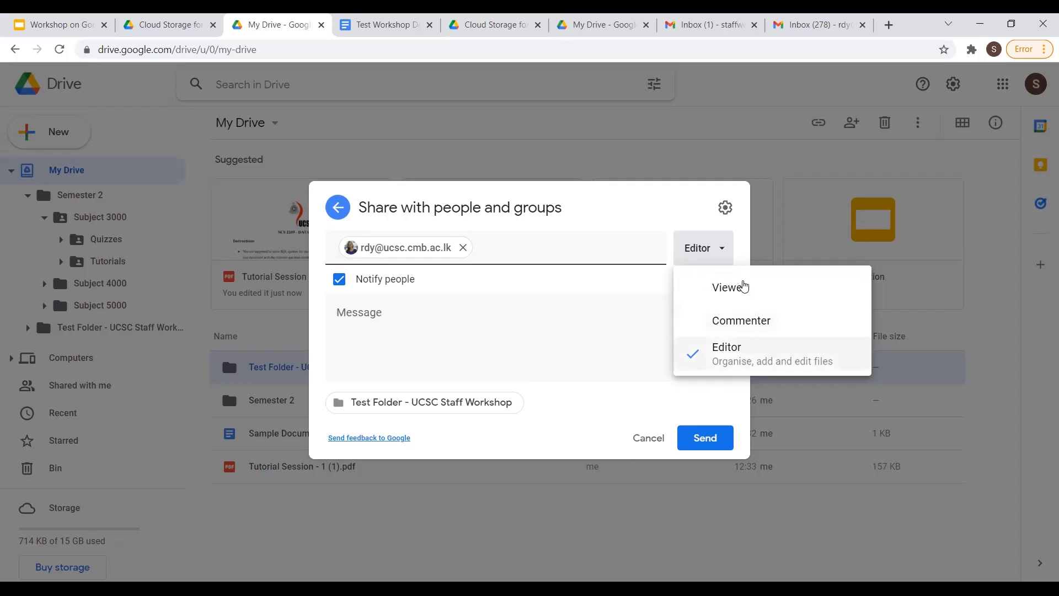
left_click(736, 320)
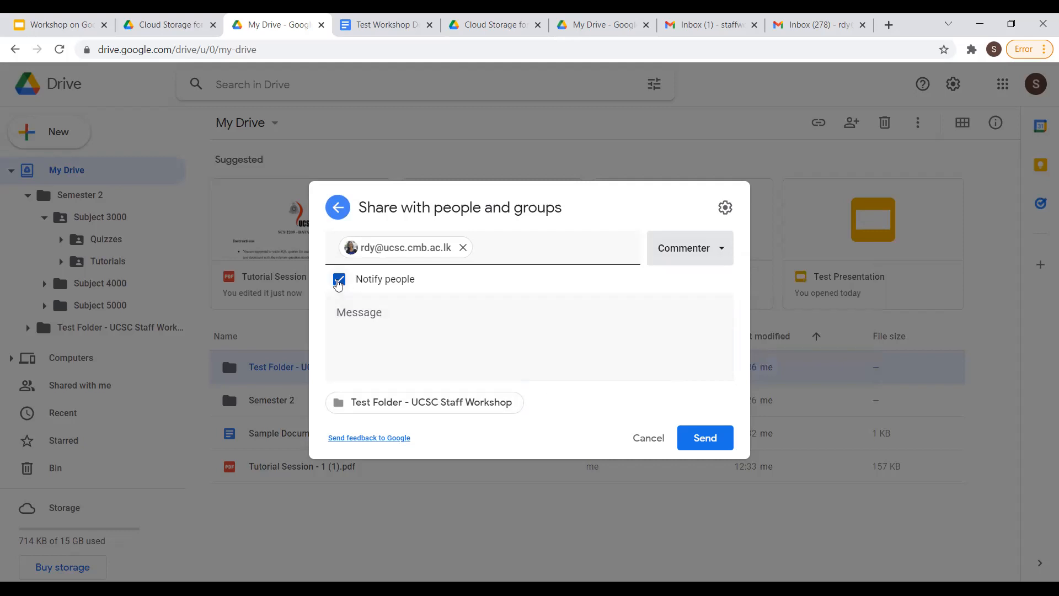
left_click(338, 281)
left_click(338, 328)
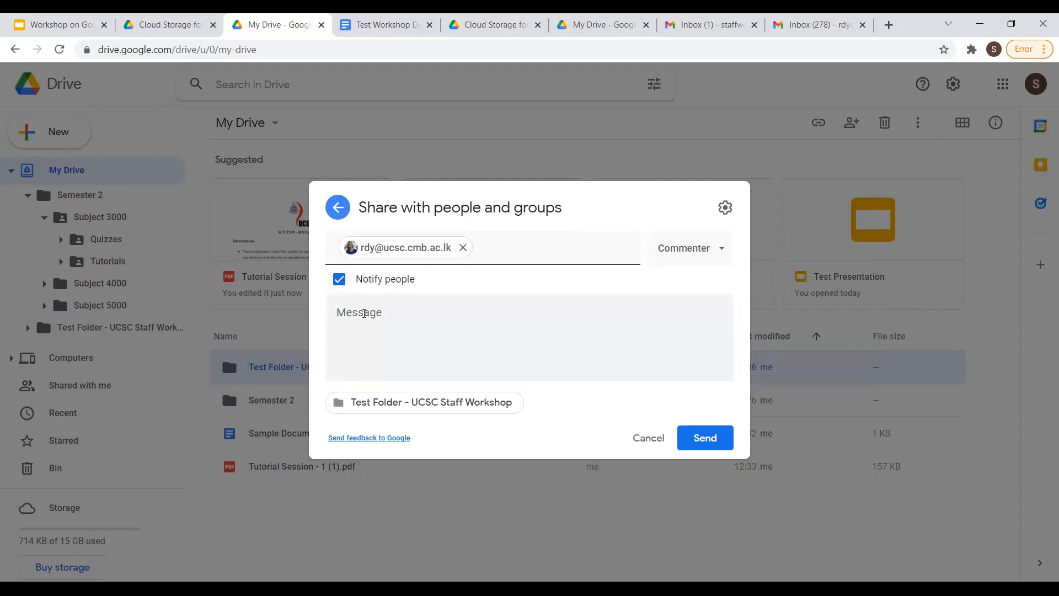
Add the message "Please check this folder" to the folder invitation.
left_click(364, 313)
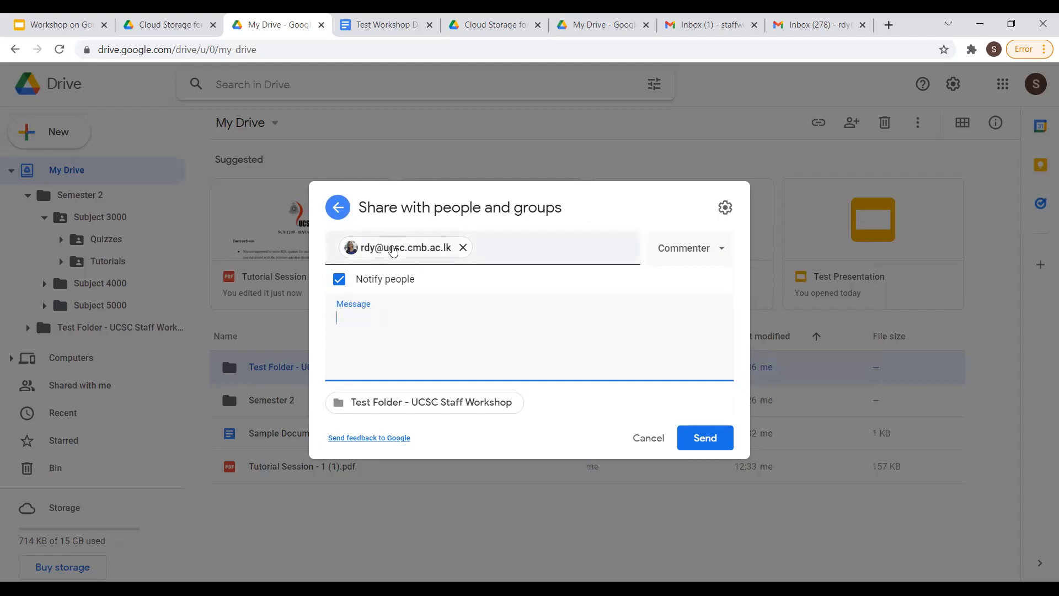
mouse_move(393, 250)
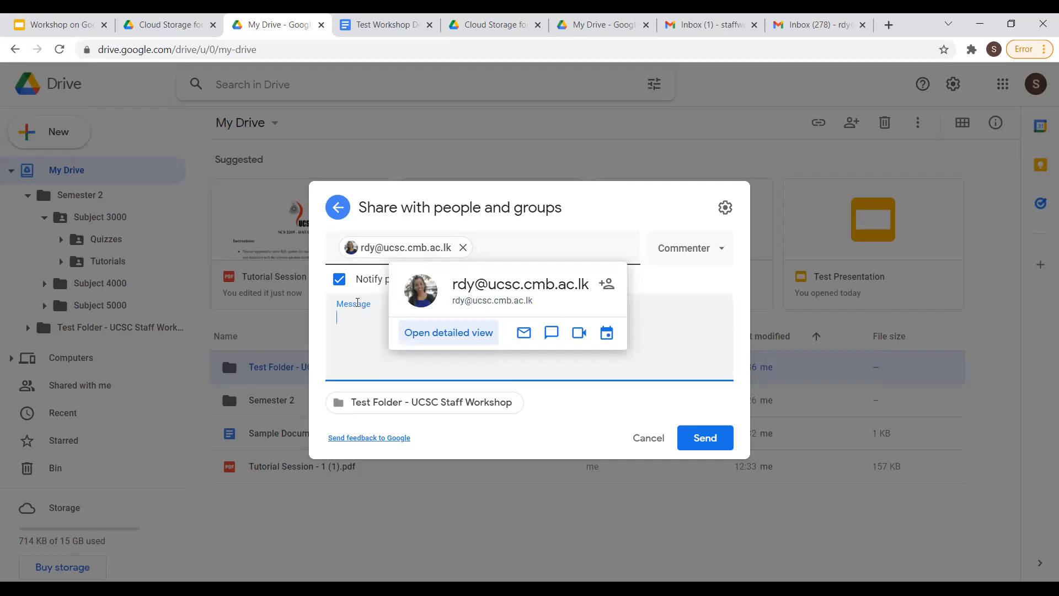
left_click(354, 311)
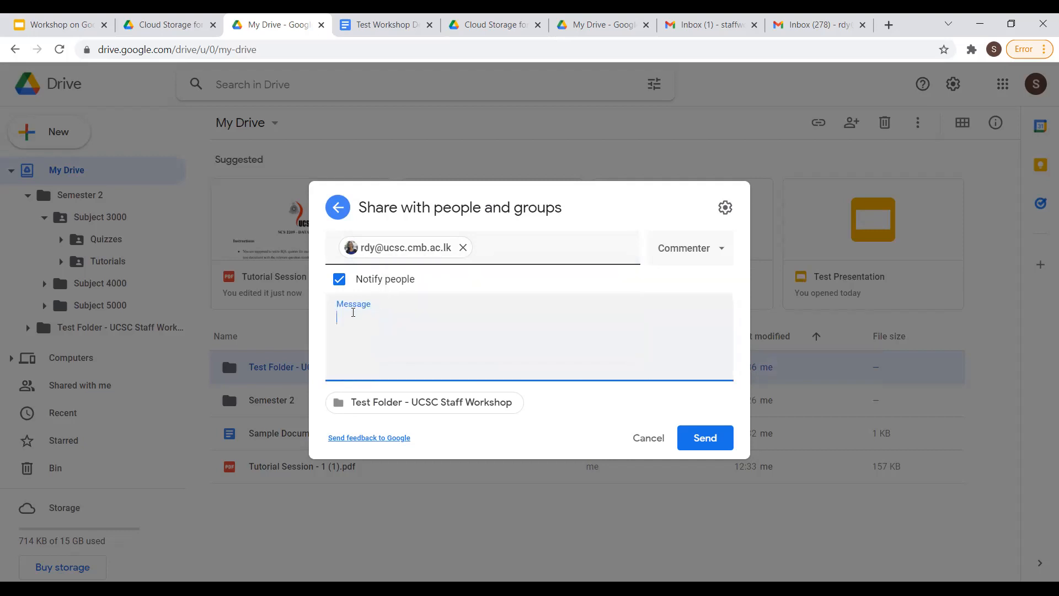
type("Please check this folder")
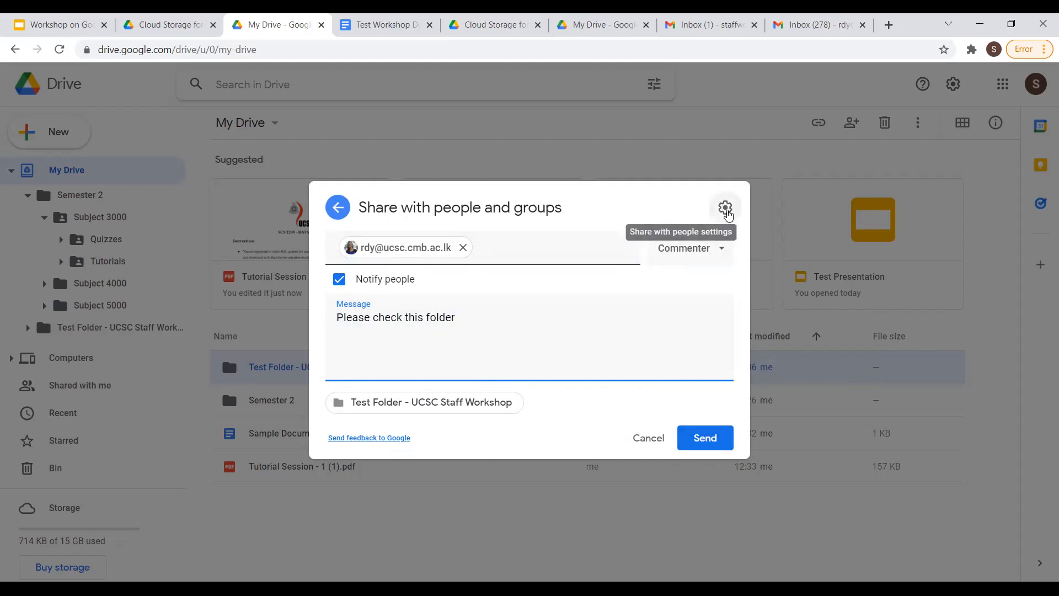
Disable and re-enable the sharing setting that lets editors change permissions and share, returning to the invitation.
left_click(725, 208)
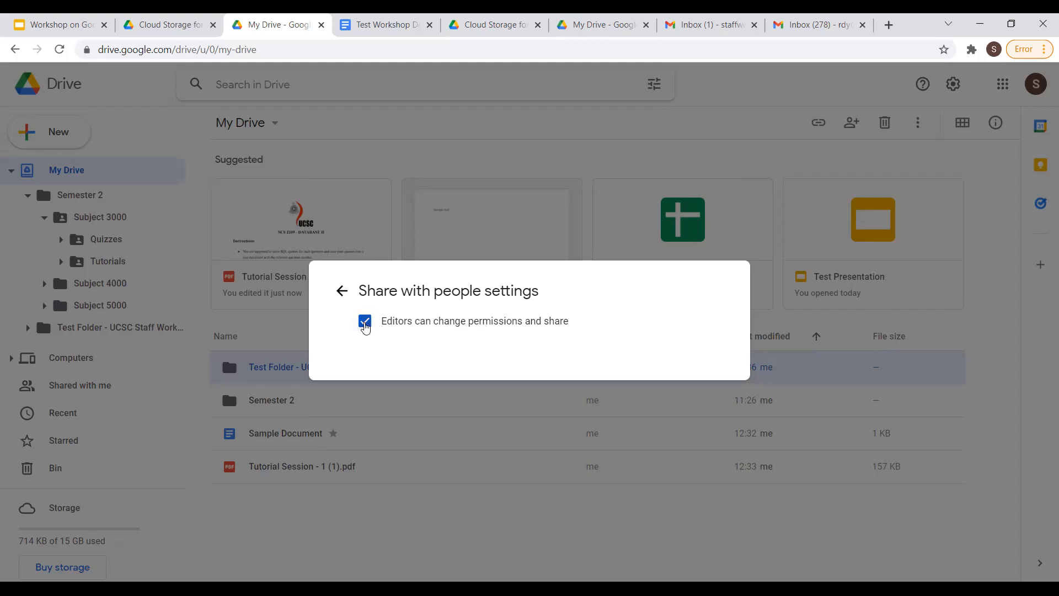
left_click(364, 326)
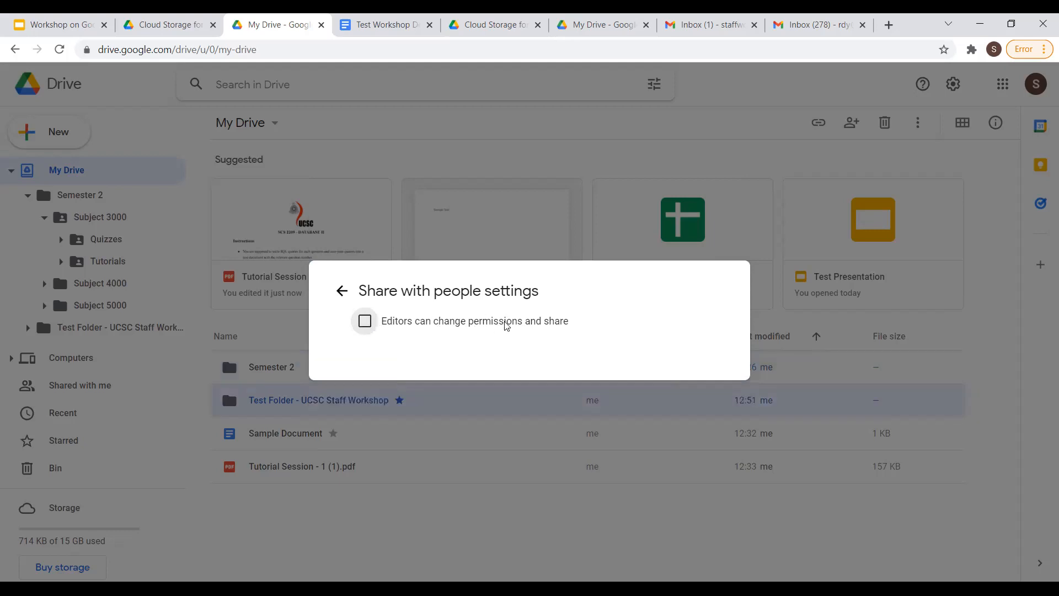
left_click(365, 323)
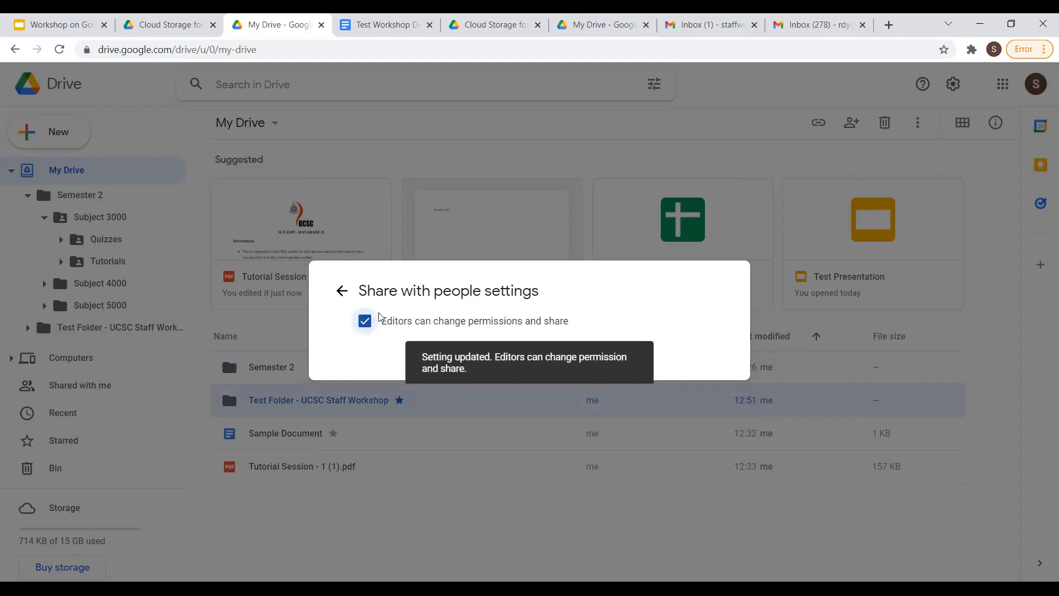
left_click(339, 290)
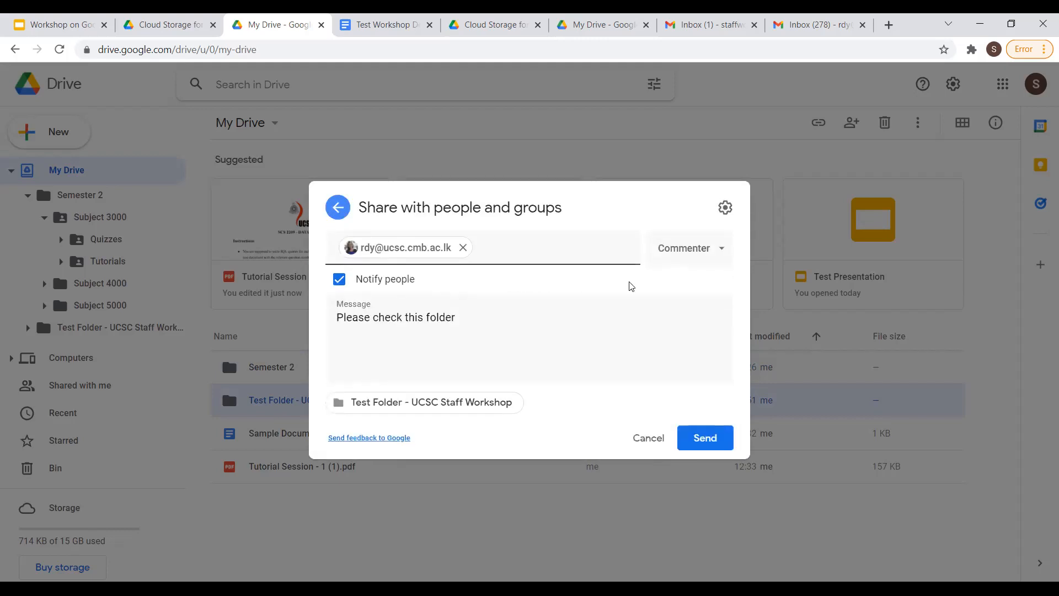
Send the folder invitation and open its notification e-mail in the recipient's Gmail inbox.
left_click(705, 438)
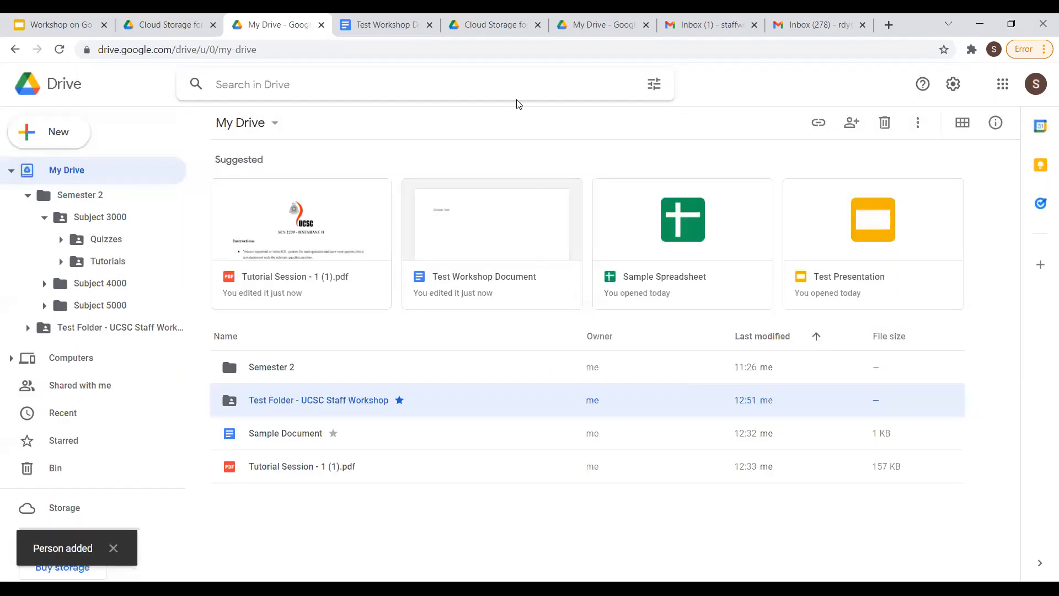
left_click(848, 22)
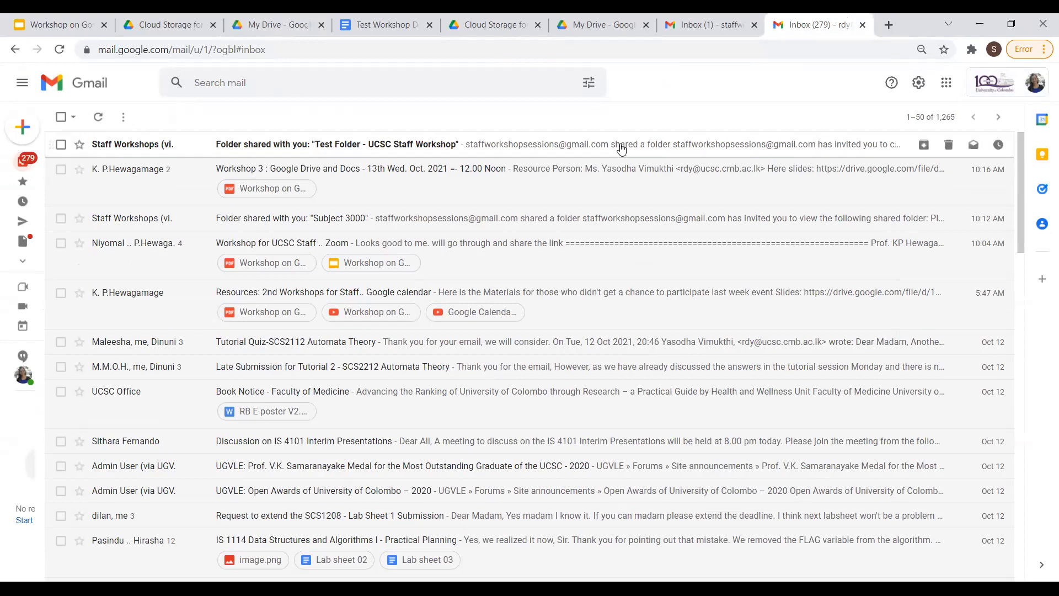
left_click(621, 146)
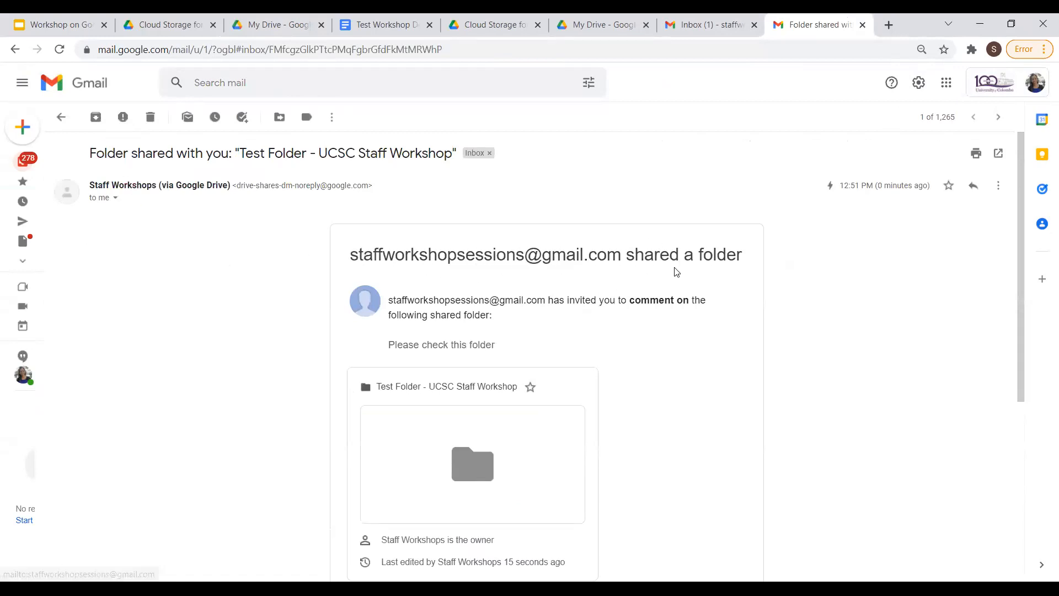
Examine the notification e-mail for the granted access level, the message, the shared folder and its link.
scroll(610, 307, "down", 3)
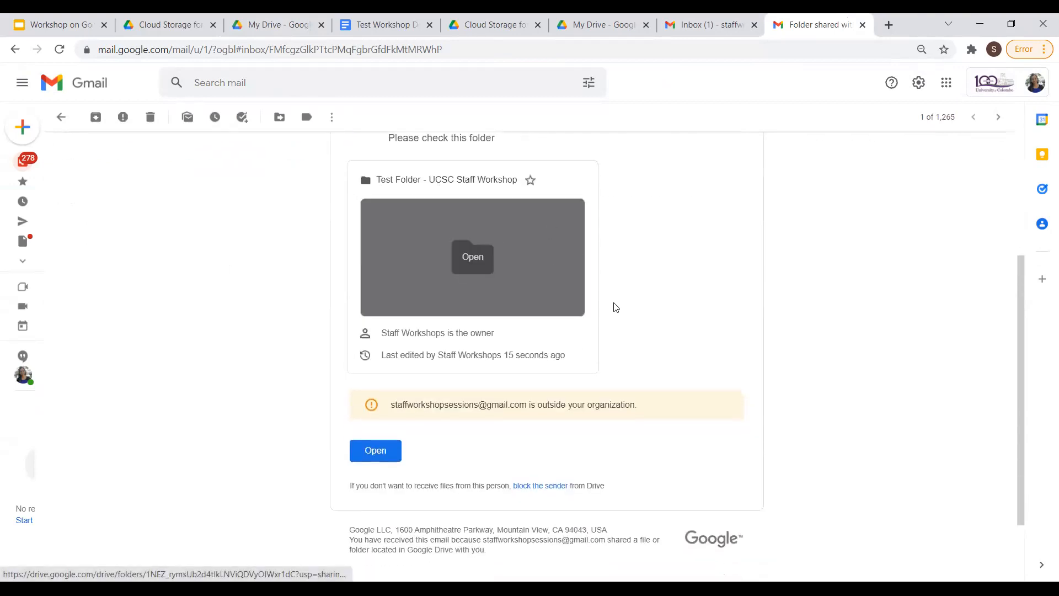
scroll(628, 354, "up", 1)
scroll(629, 358, "down", 1)
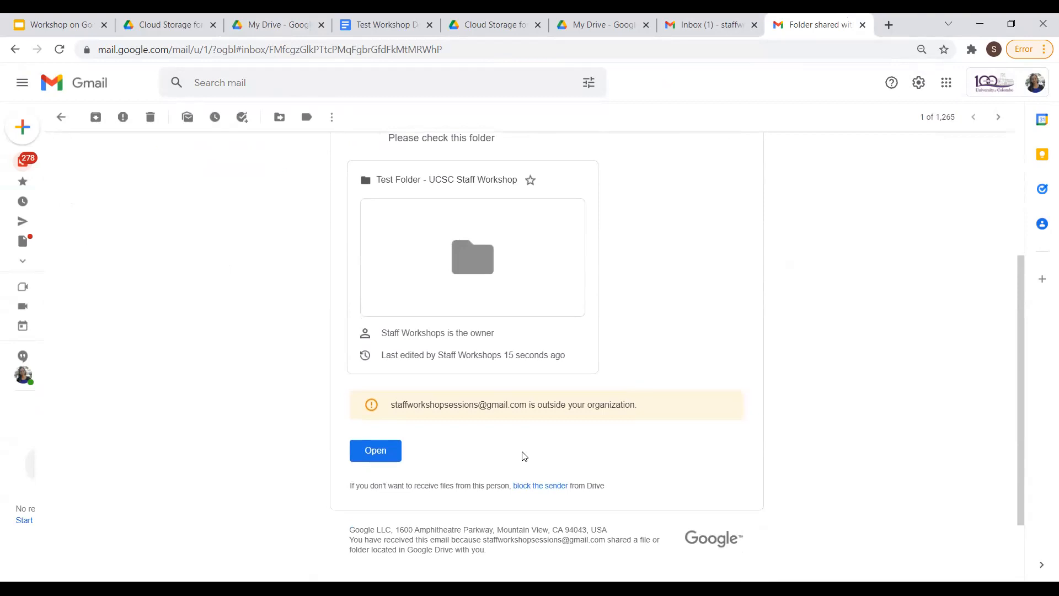
scroll(564, 474, "up", 1)
scroll(565, 475, "up", 2)
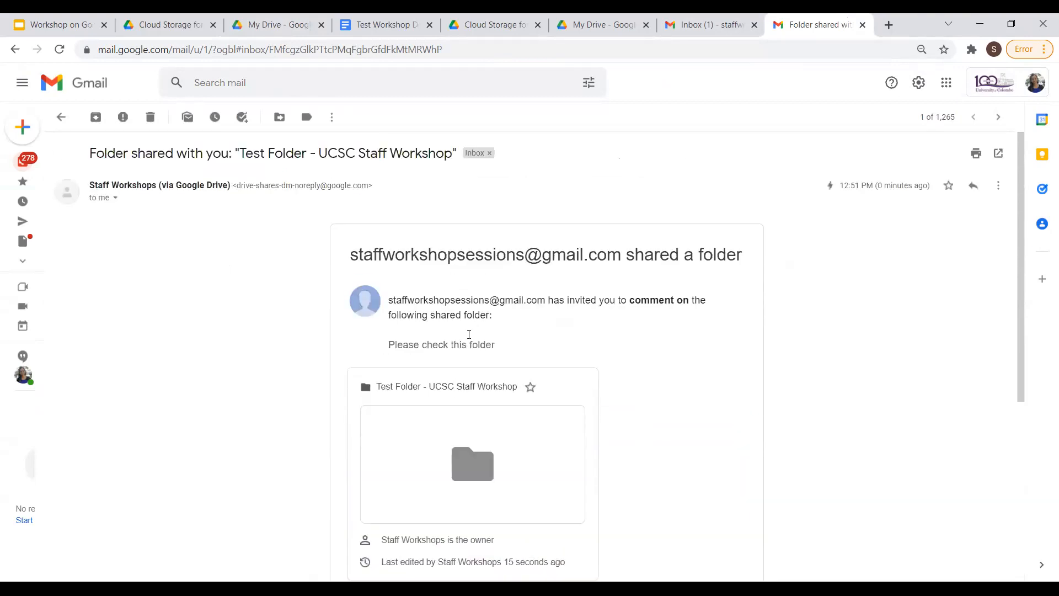
left_click_drag(571, 300, 707, 303)
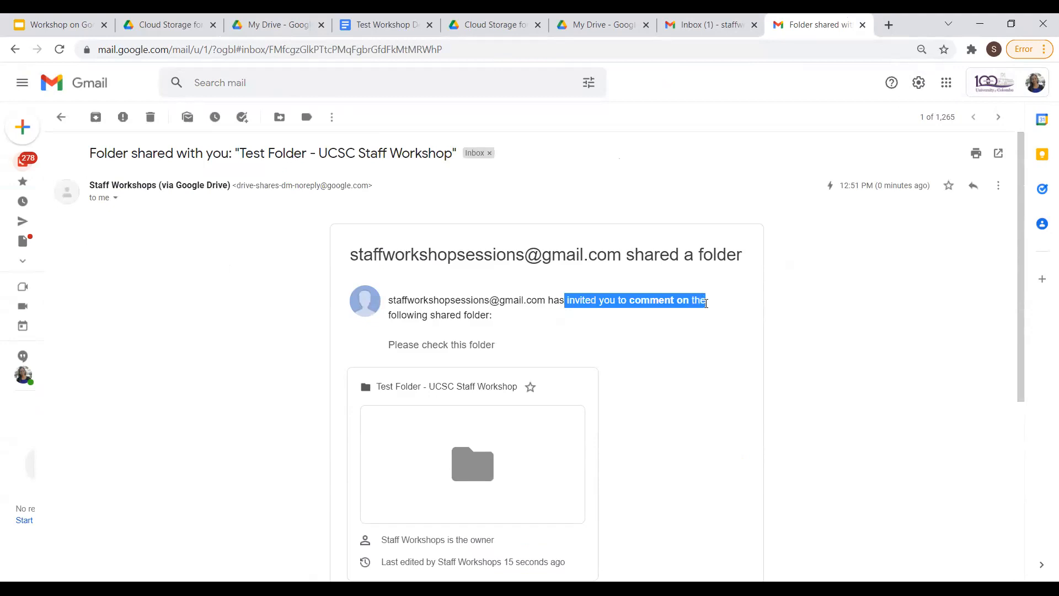
left_click(658, 329)
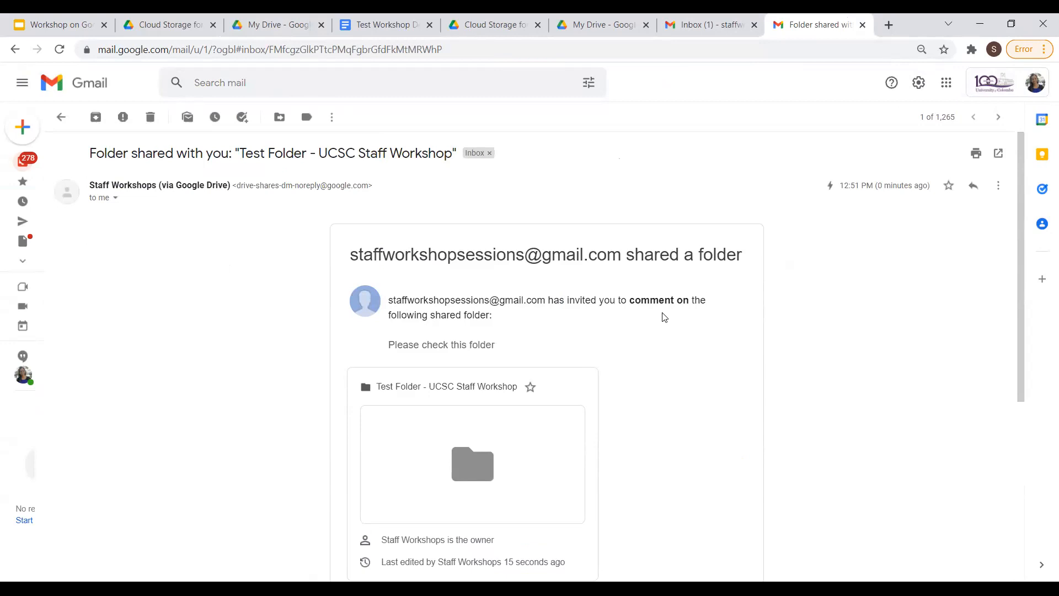
scroll(675, 310, "down", 3)
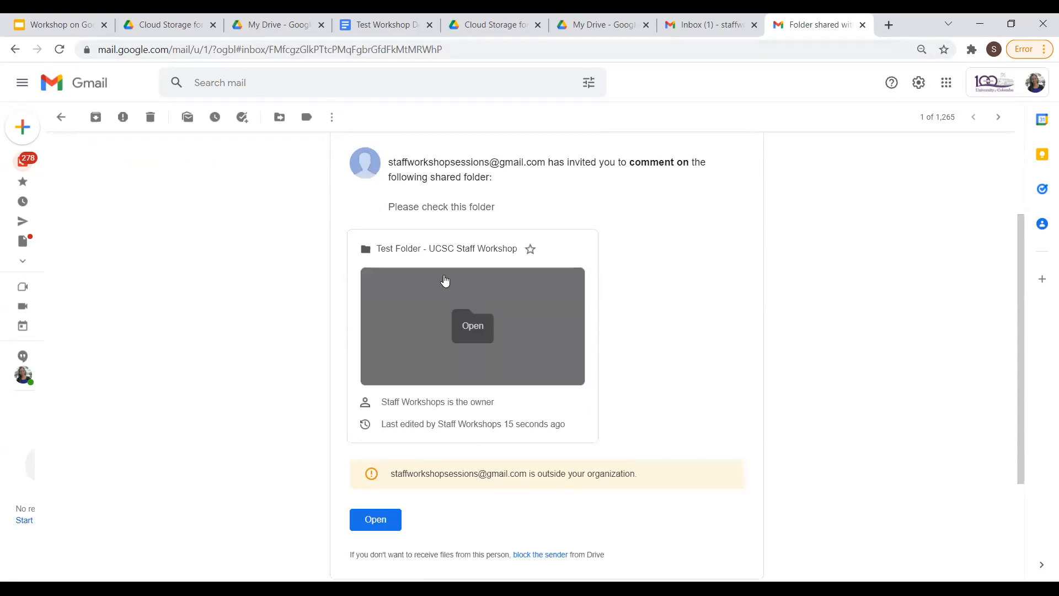
Return to My Drive and start sharing Sample Document with the suggested contact.
left_click(275, 24)
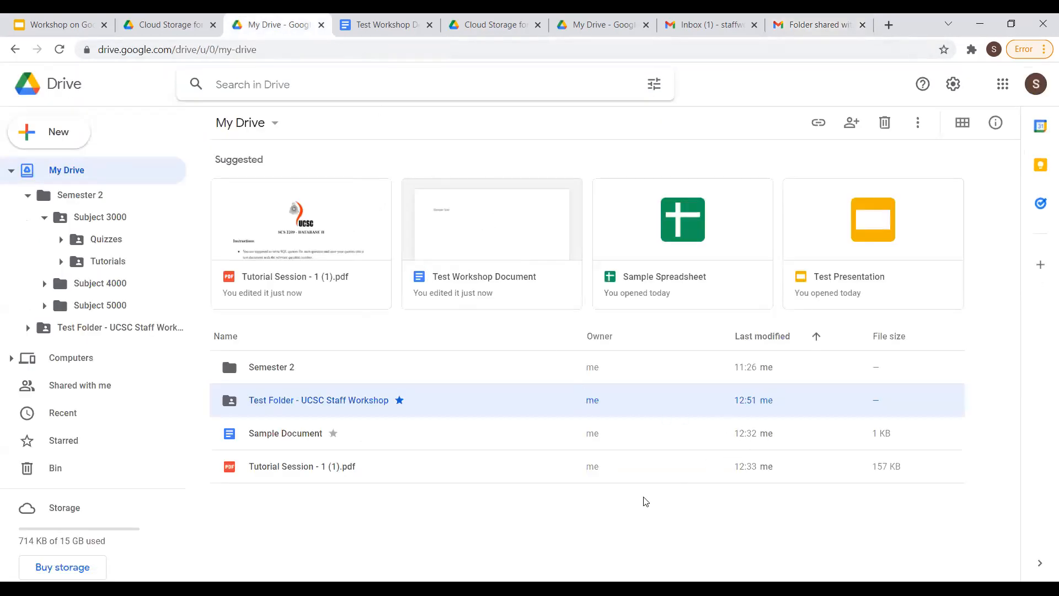
left_click(552, 535)
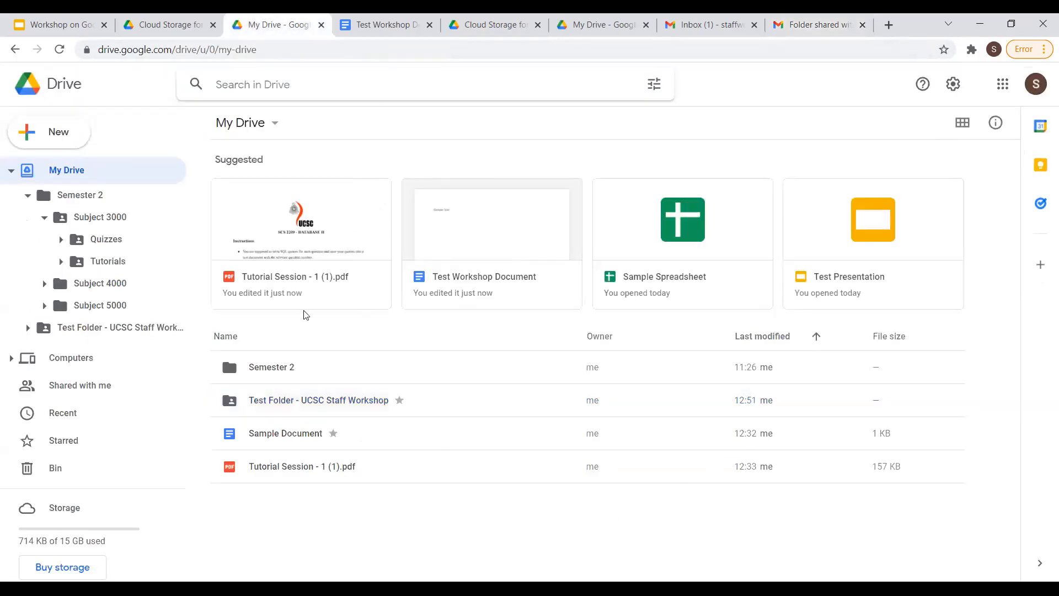
left_click(415, 434)
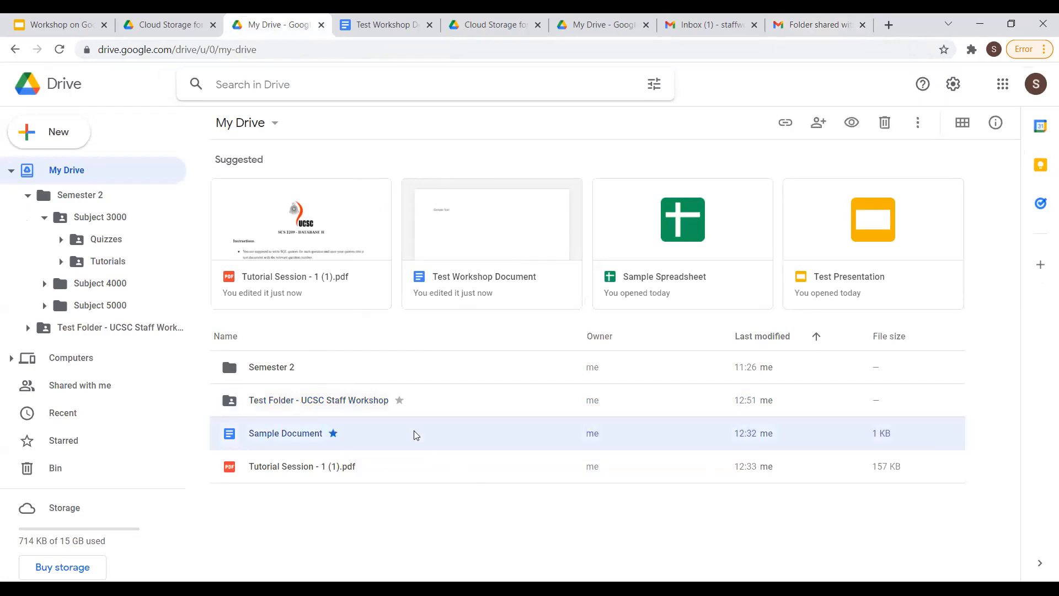
right_click(415, 435)
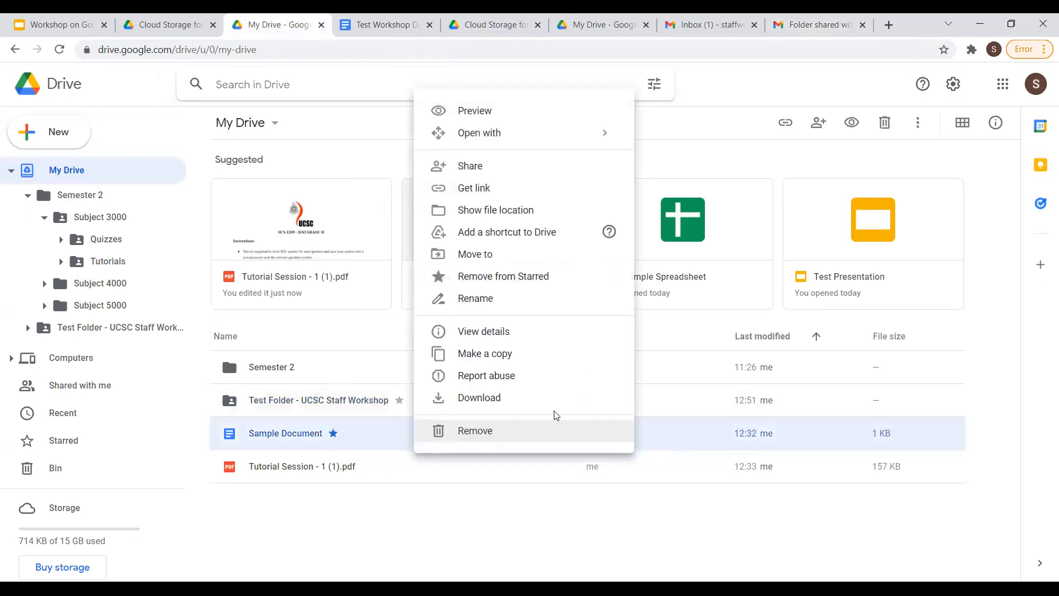
left_click(554, 167)
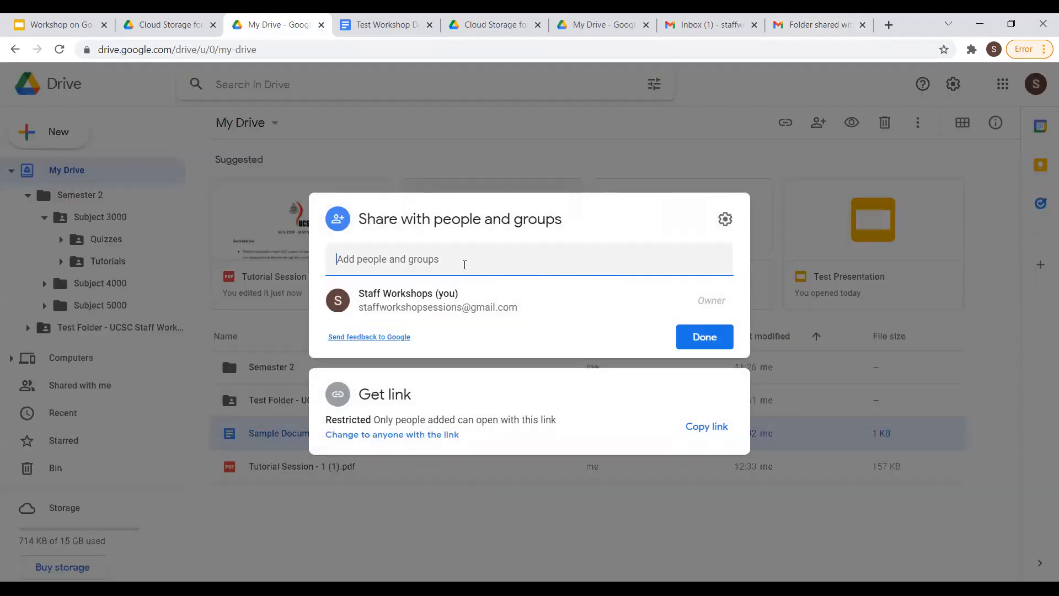
left_click(403, 260)
left_click(444, 294)
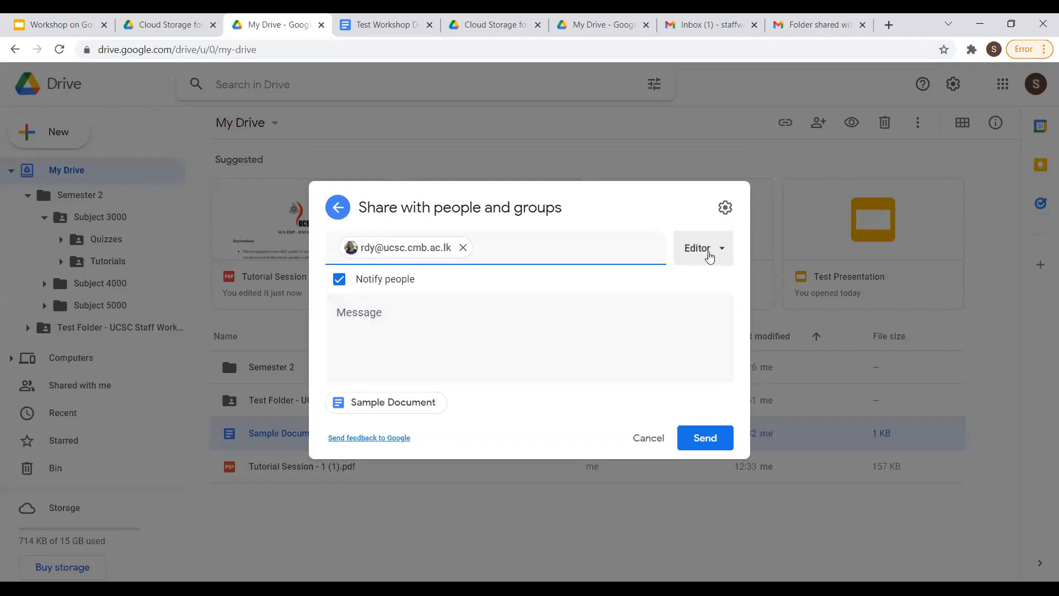
Turn Notify people off and back on for the Sample Document invitation.
left_click(411, 320)
left_click(341, 279)
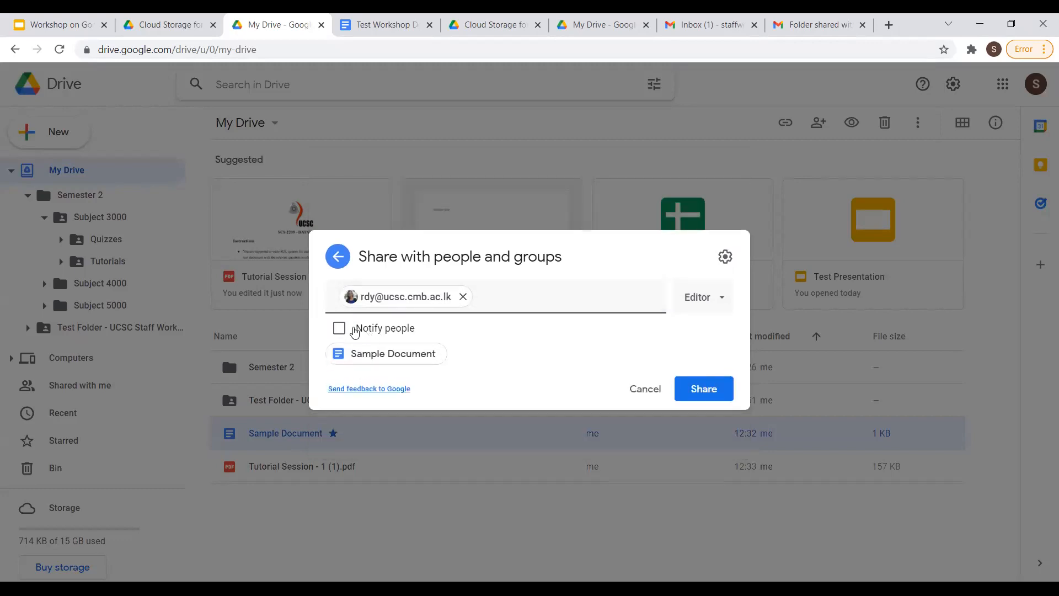
left_click(354, 331)
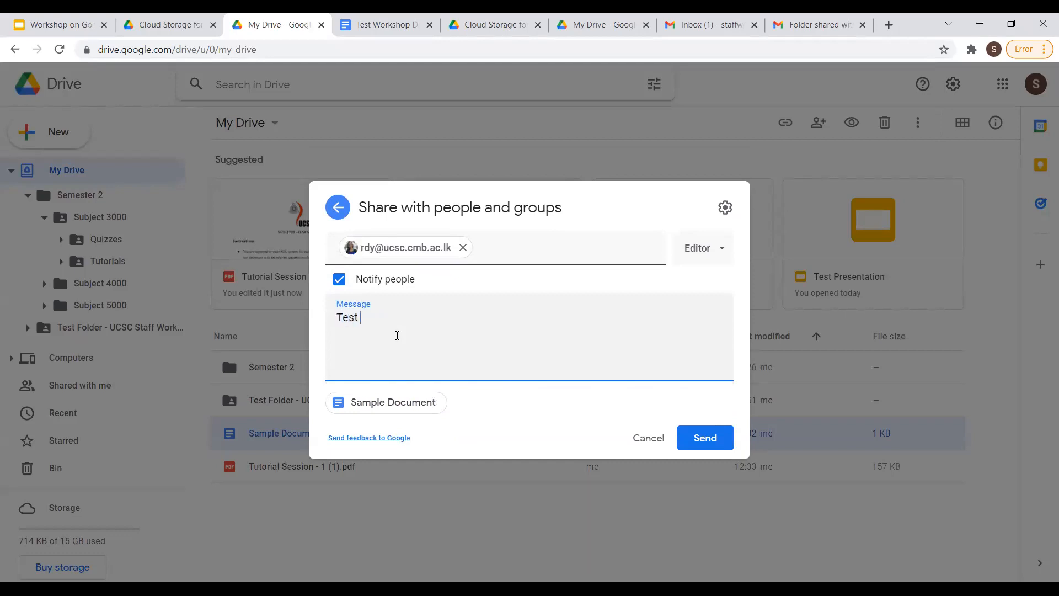
Complete the message Test Comment for the Sample Document invitation, and turn Notify people off and on again.
type("ment")
left_click(341, 280)
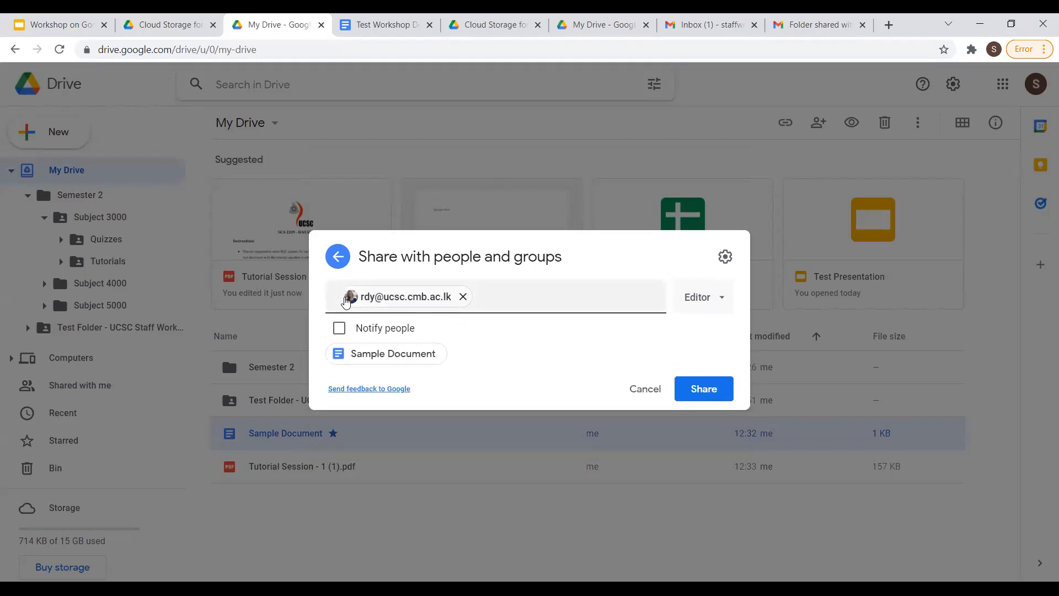
left_click(339, 328)
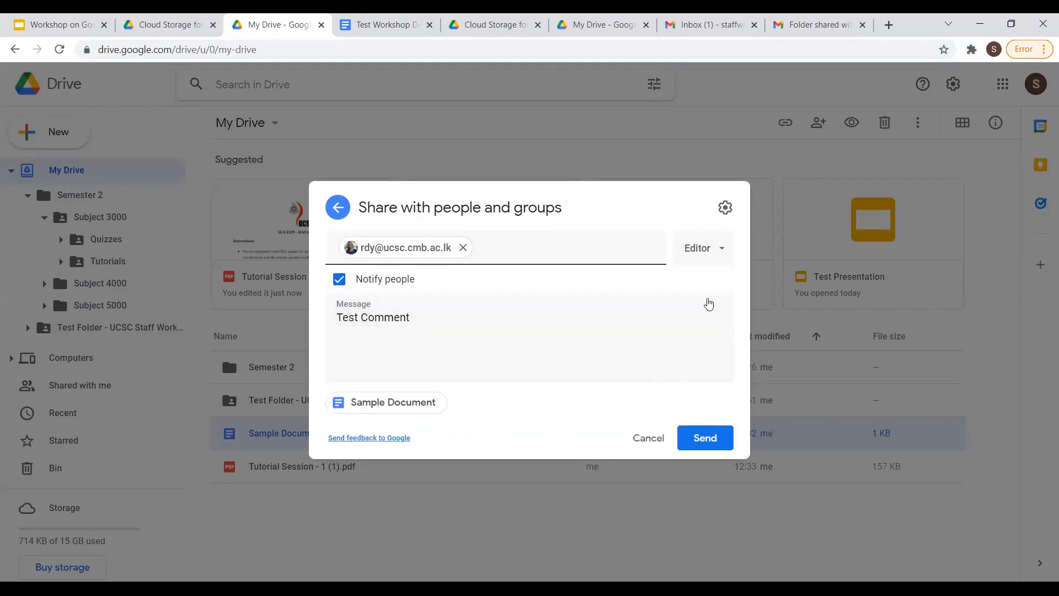
Review the sharing settings for editors, viewers and commenters, and cancel the Sample Document invitation.
left_click(724, 207)
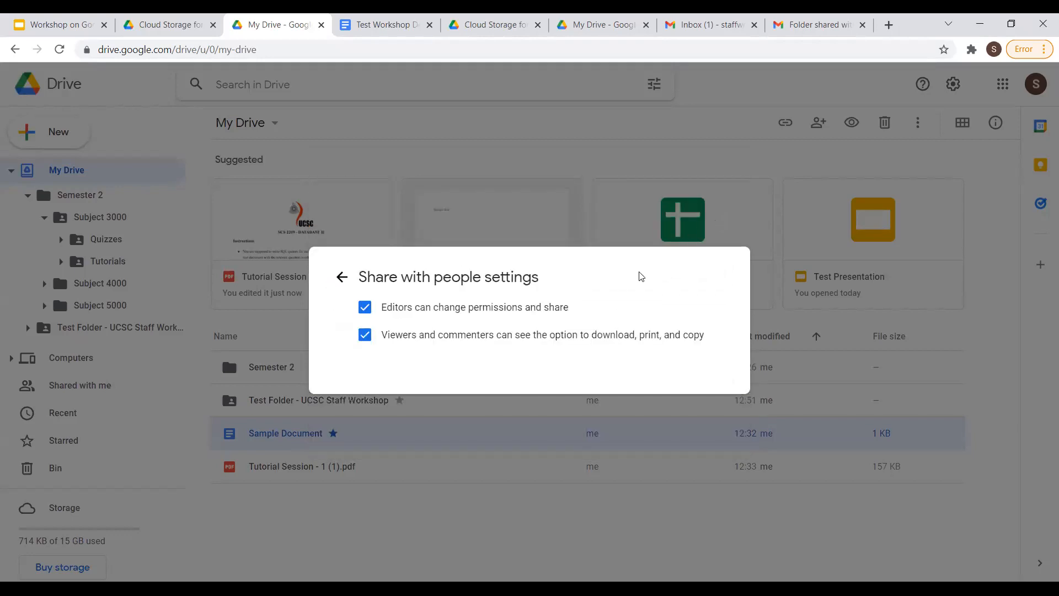
left_click(342, 276)
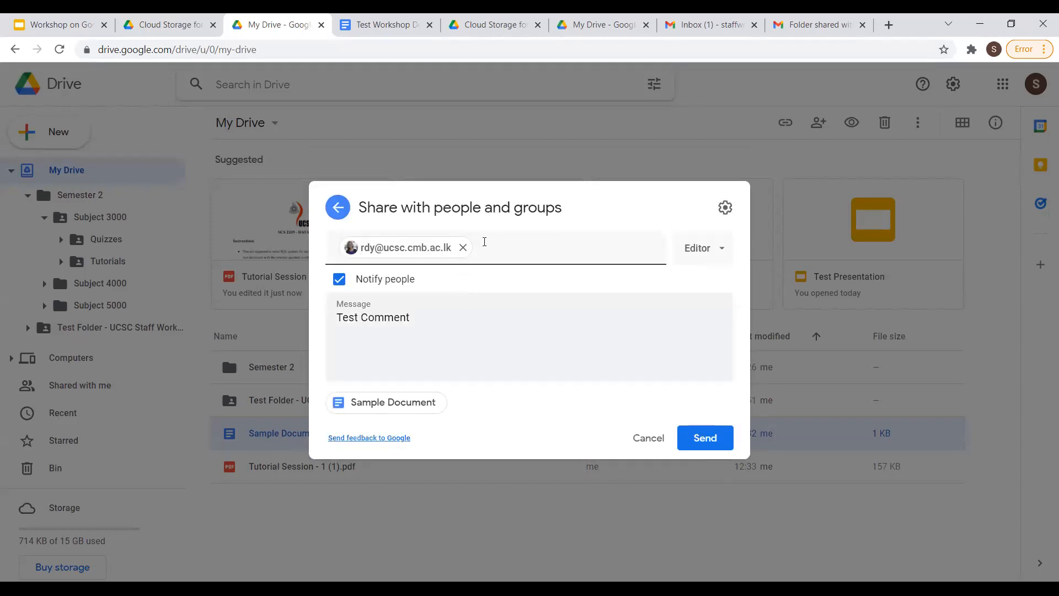
left_click(647, 448)
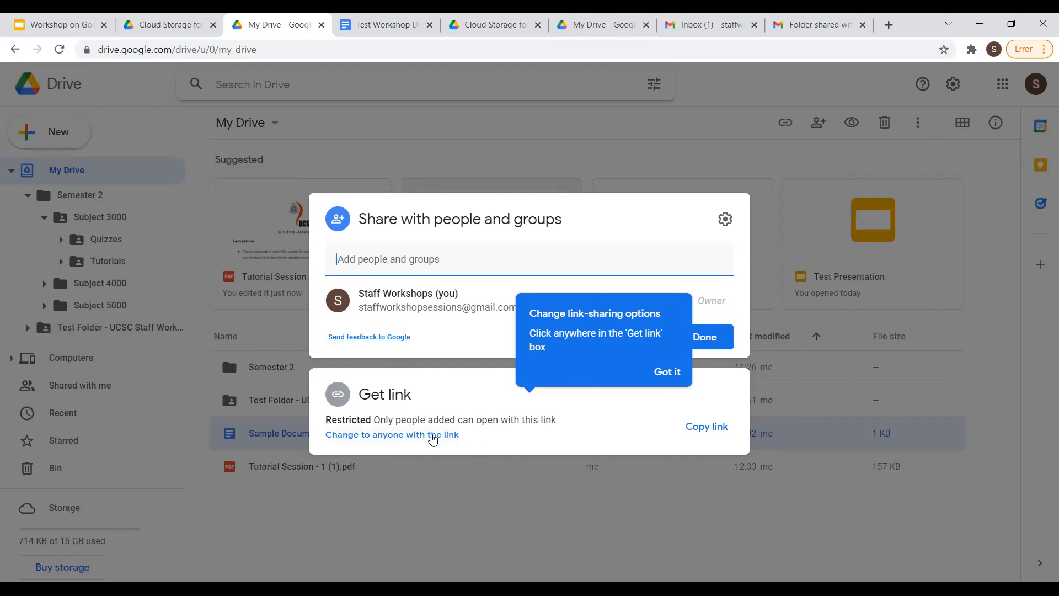
Set Sample Document's link access to Anyone with the link in the Viewer role, and finish sharing.
left_click(425, 439)
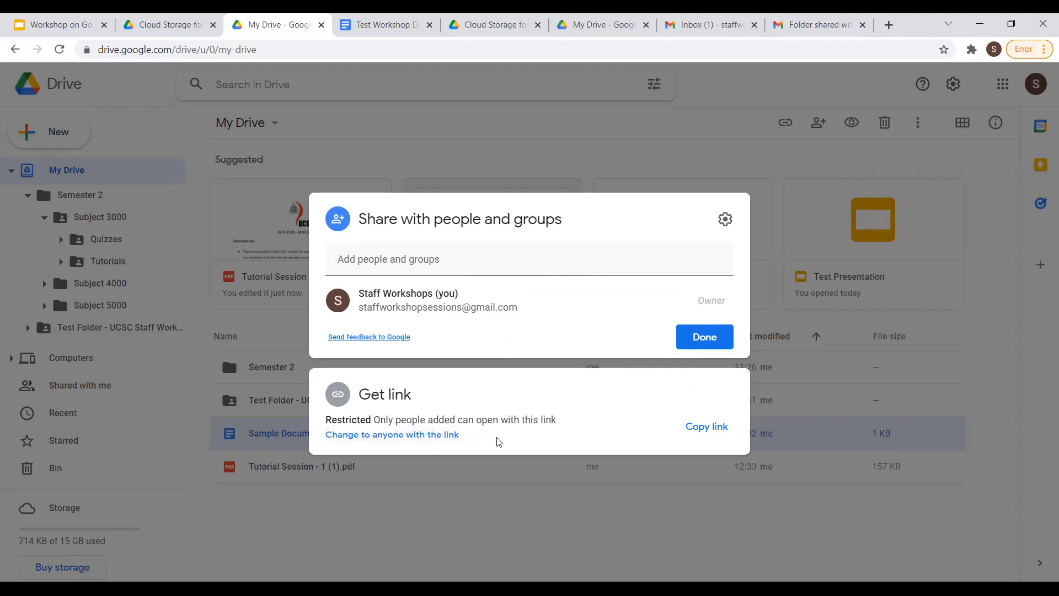
left_click(436, 435)
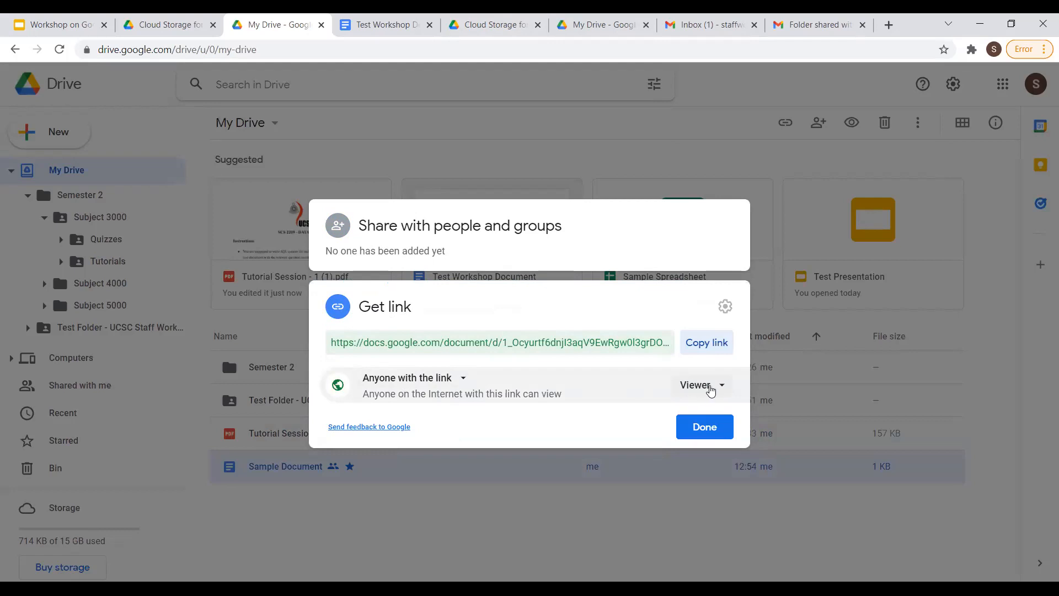
left_click(710, 388)
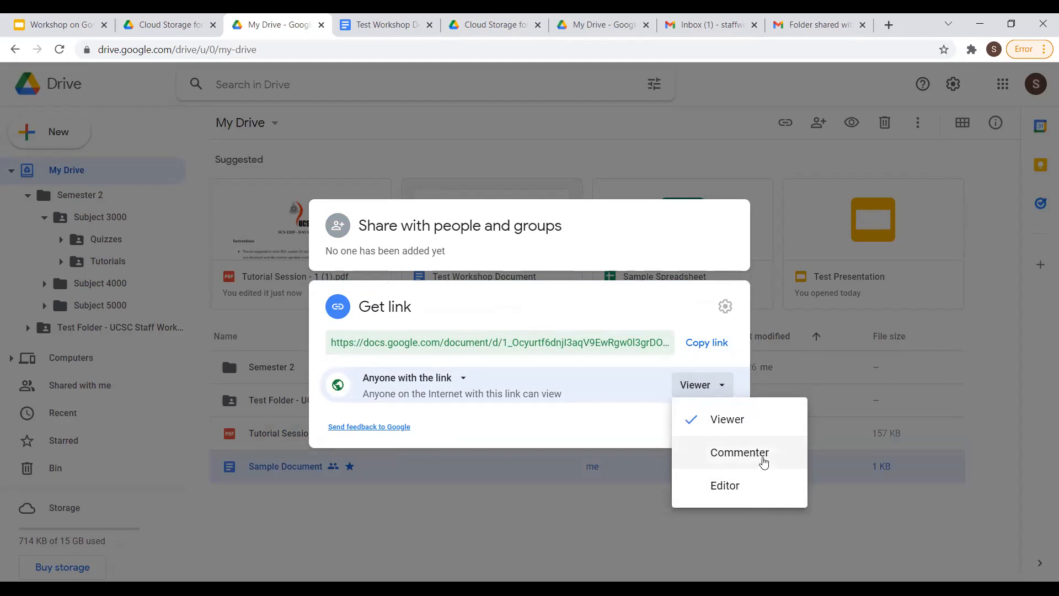
left_click(728, 420)
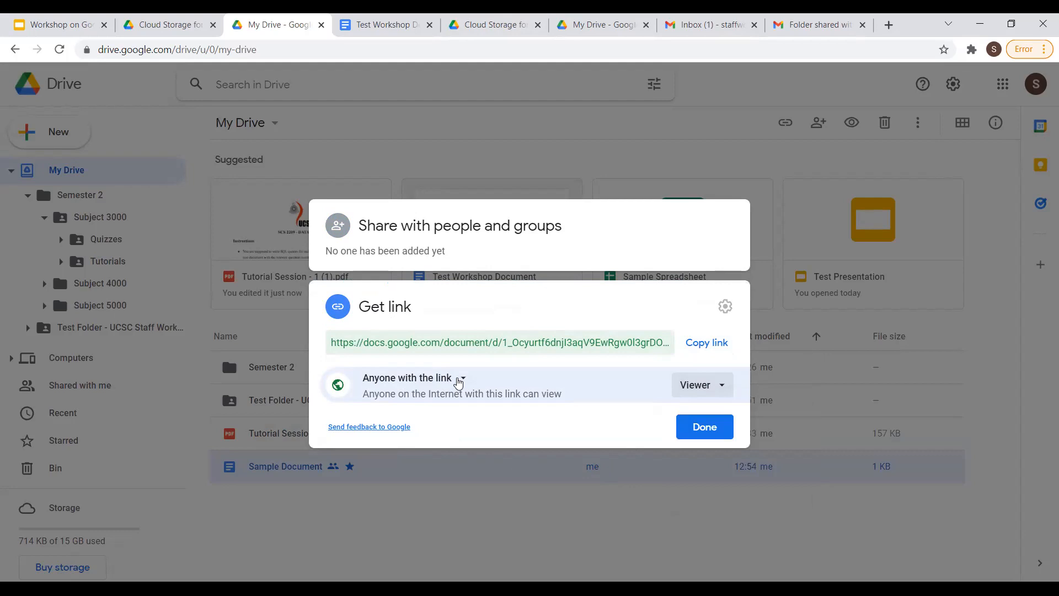
left_click(463, 380)
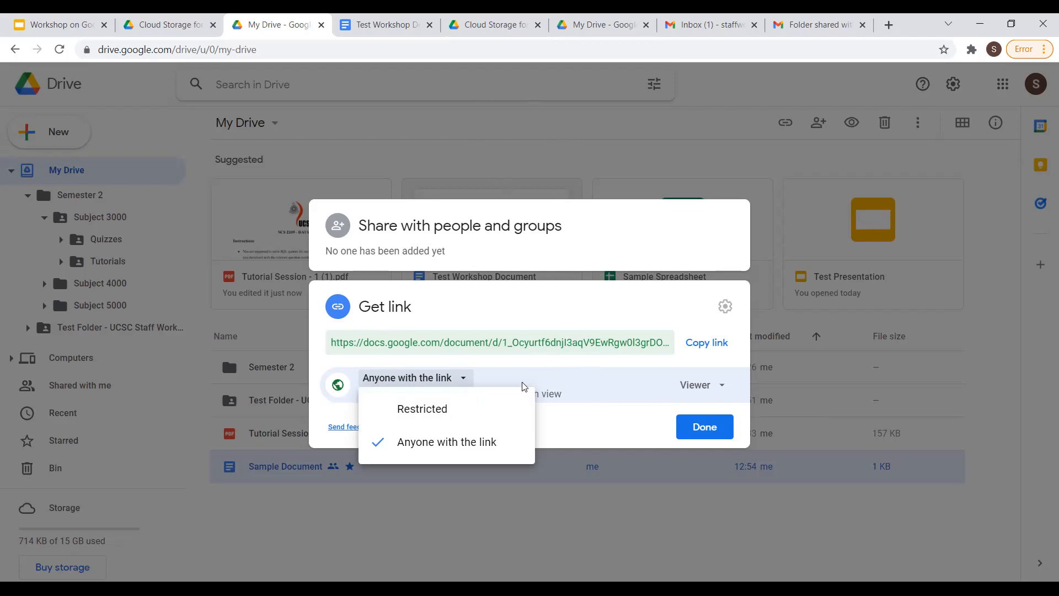
left_click(487, 441)
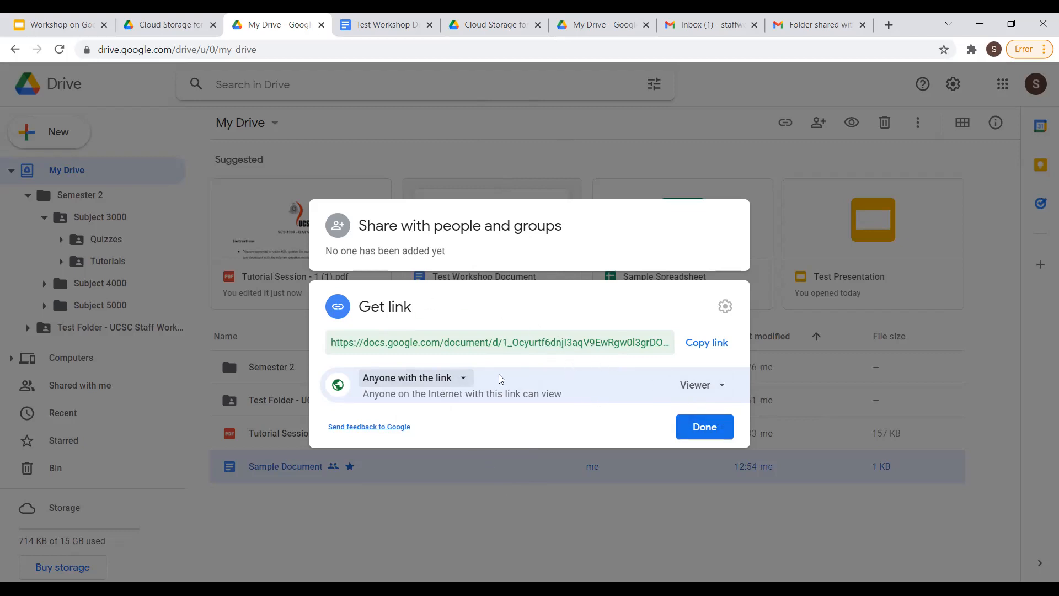
left_click(701, 426)
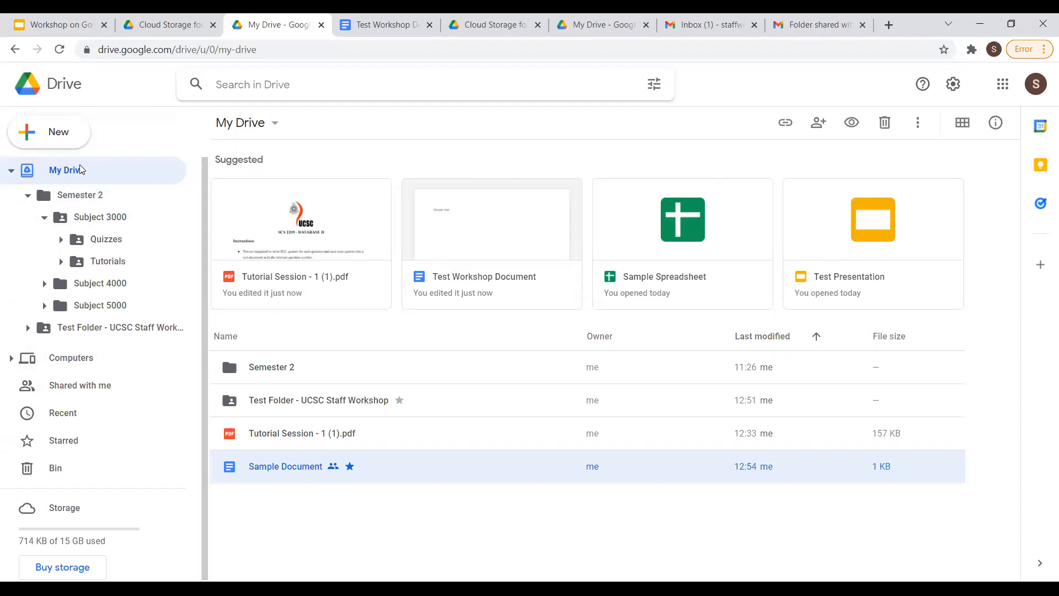
Go to the items shared with this account and open the sharing options of the Workshop on Google Drive presentation.
left_click(11, 170)
left_click(113, 232)
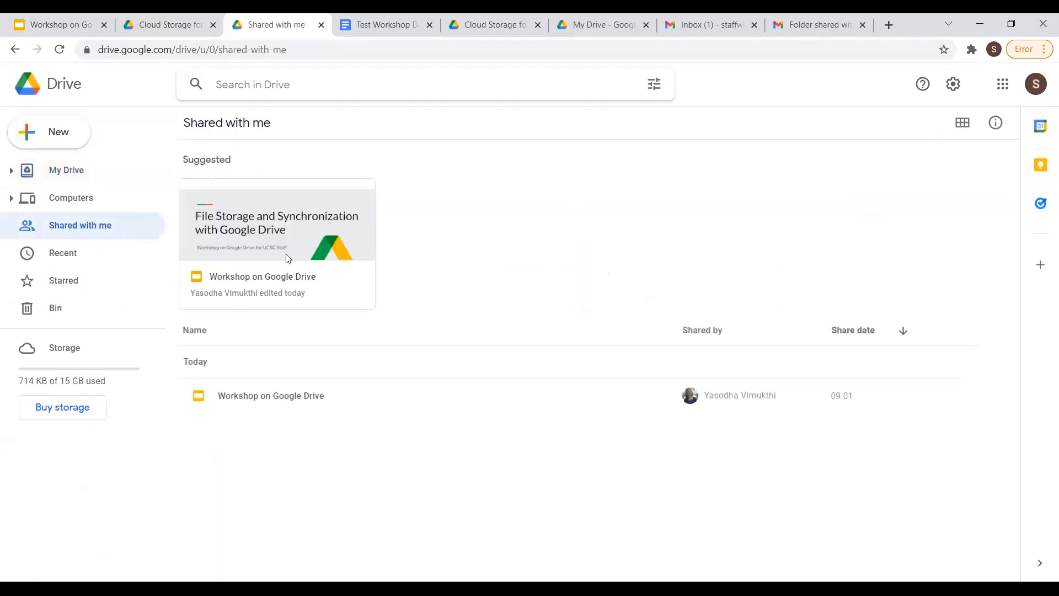
left_click(286, 256)
right_click(289, 219)
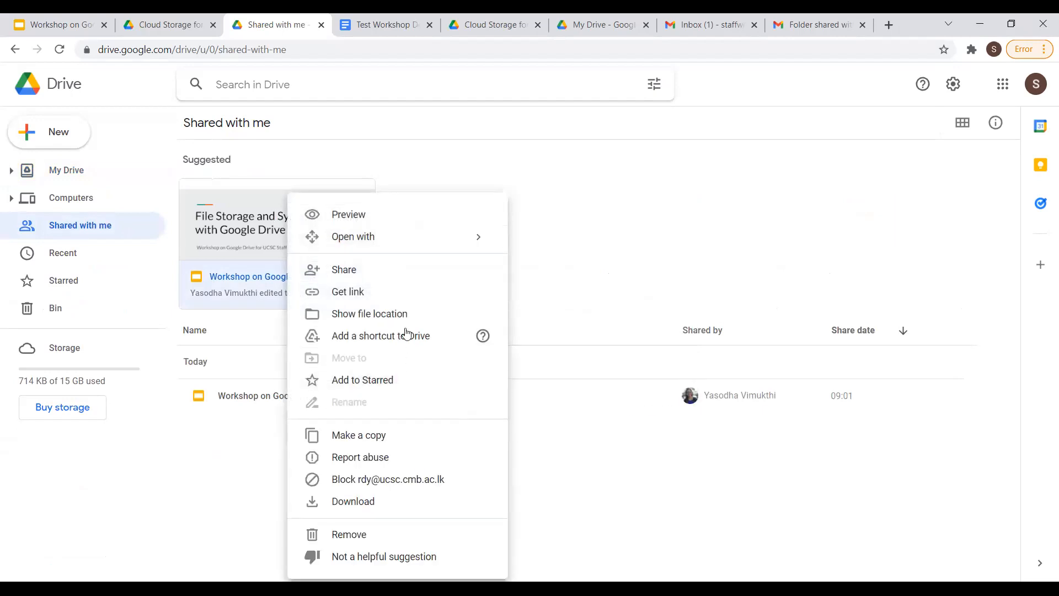
left_click(402, 270)
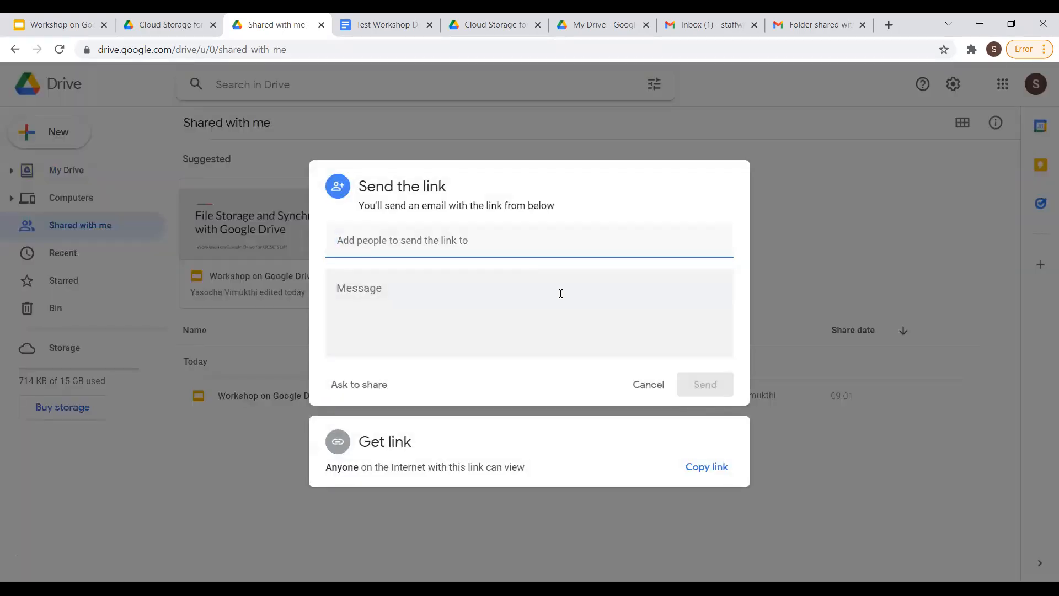
Copy the shared presentation's link and close its sharing dialog.
left_click(389, 448)
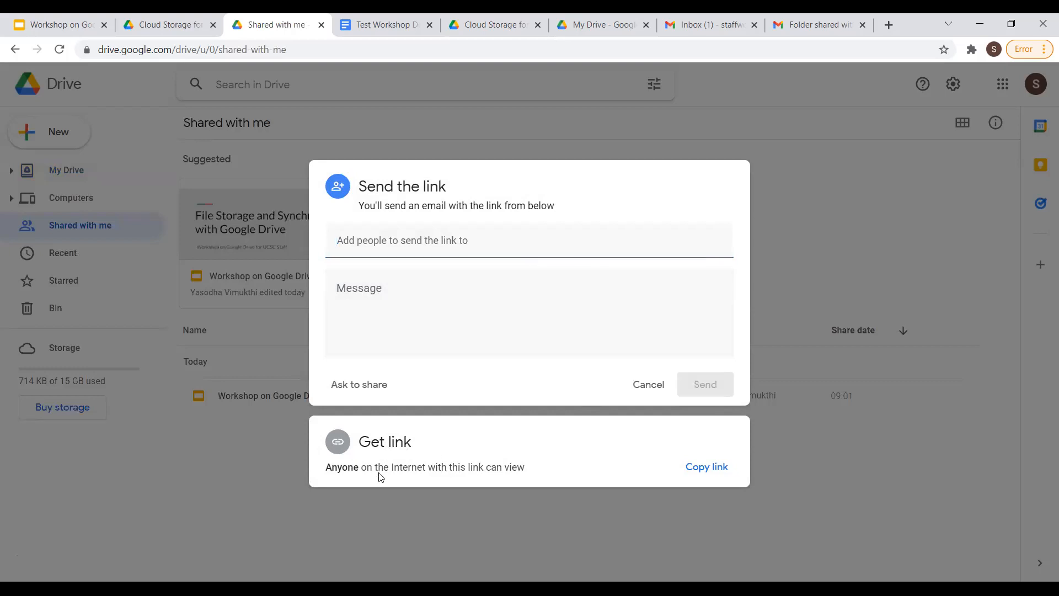
left_click(697, 471)
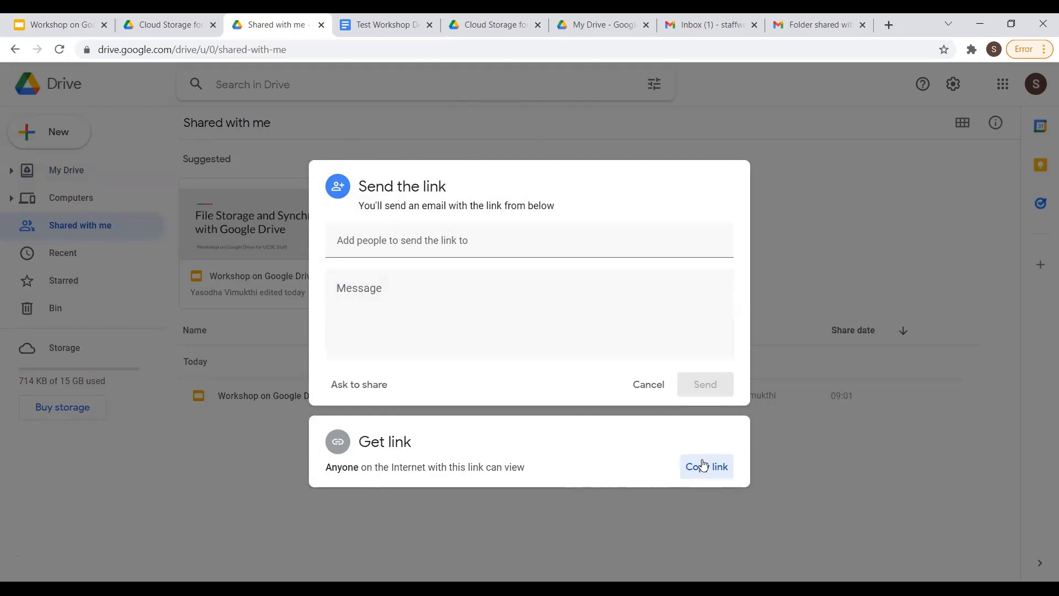
left_click(316, 149)
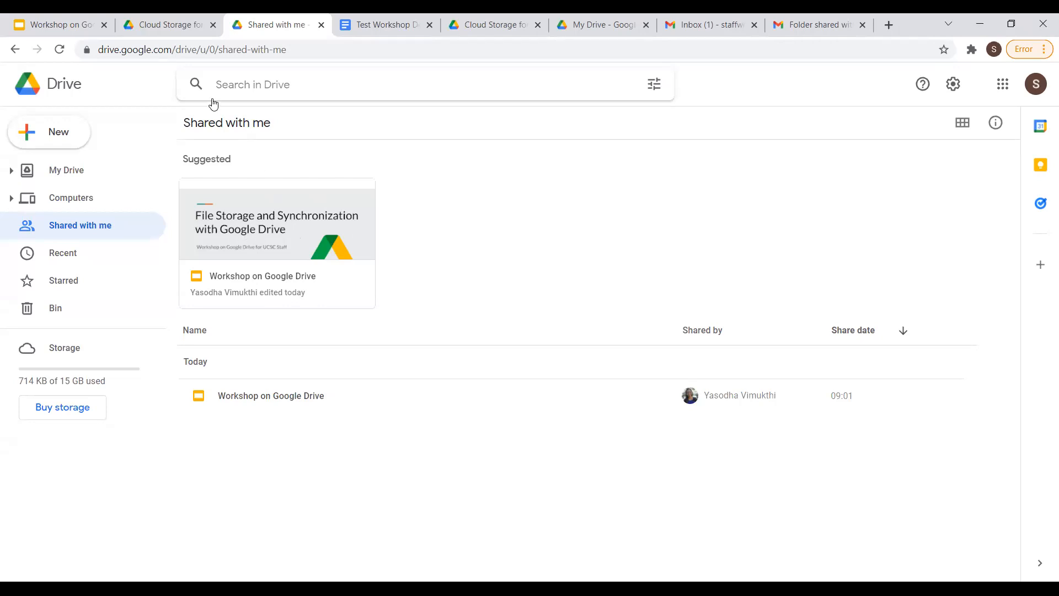
Switch to the Workshop on Google Drive slides and look for the slide on access levels and visibility.
left_click(65, 25)
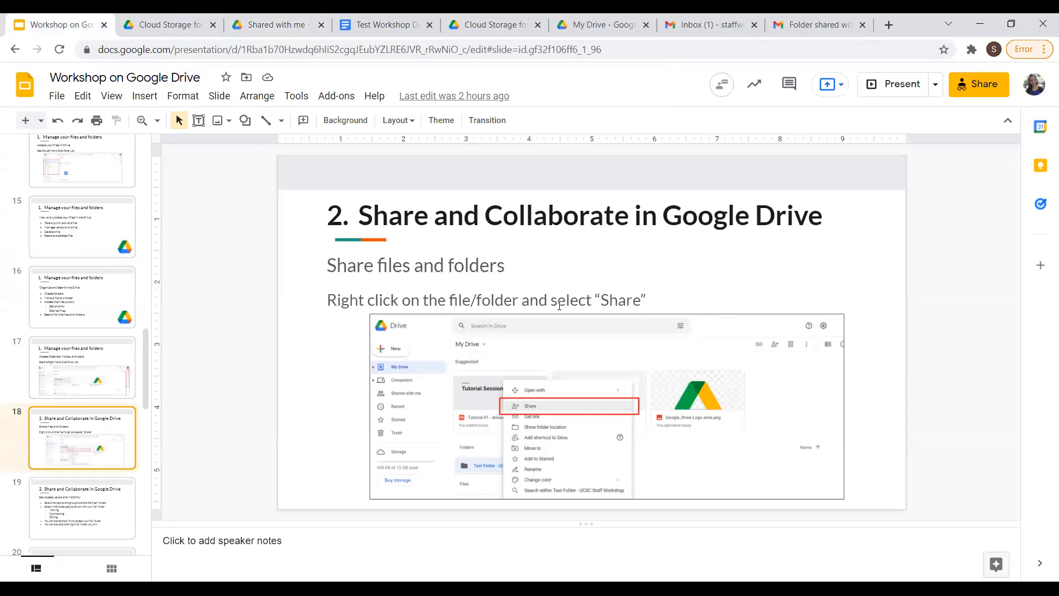
scroll(127, 397, "down", 2)
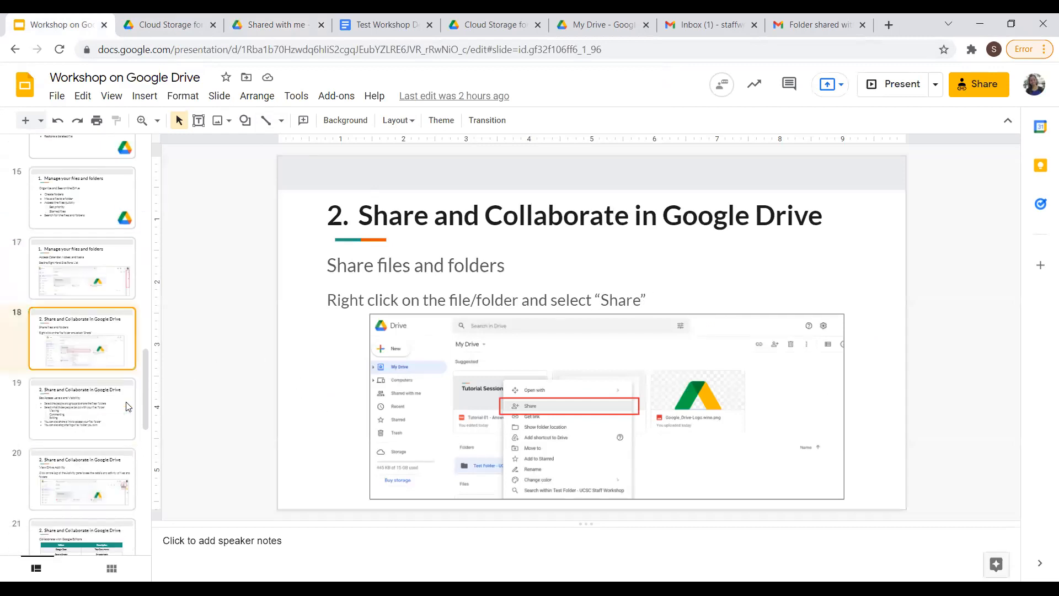
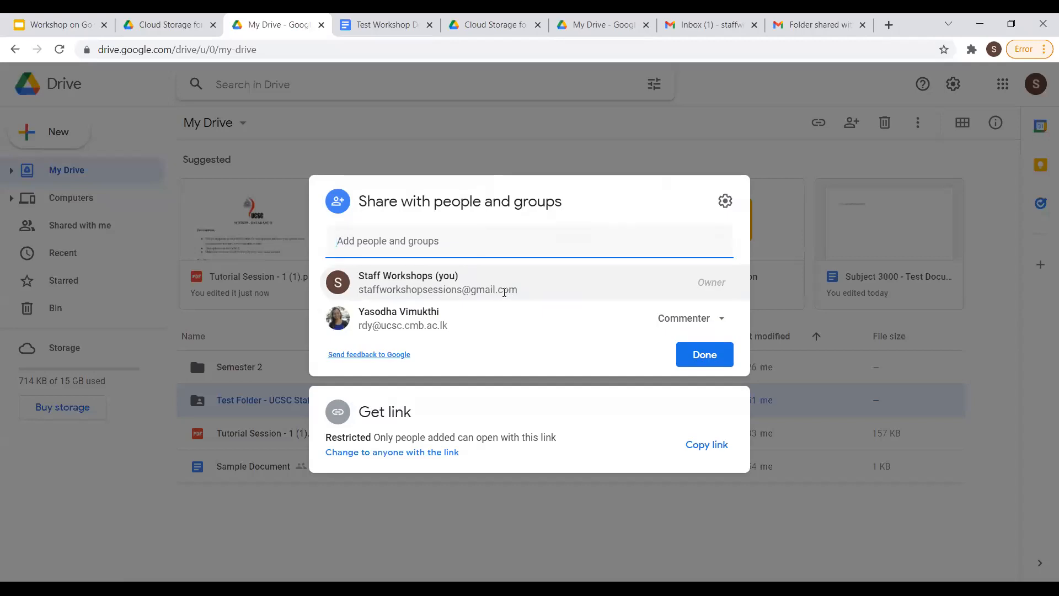
Remove the contact's Commenter access from Test Folder - UCSC Staff Workshop.
mouse_move(411, 323)
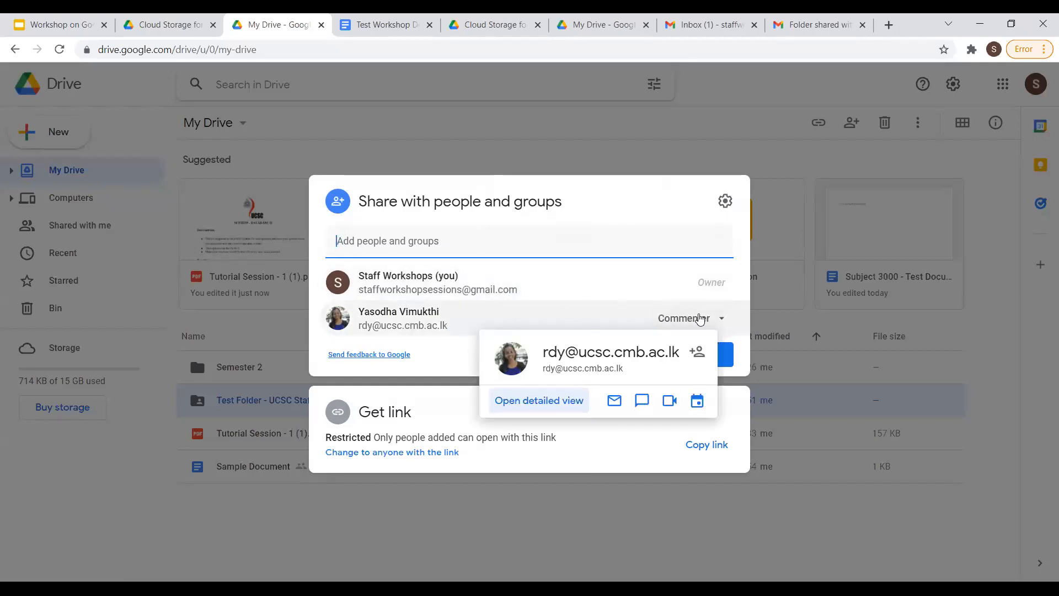
left_click(700, 319)
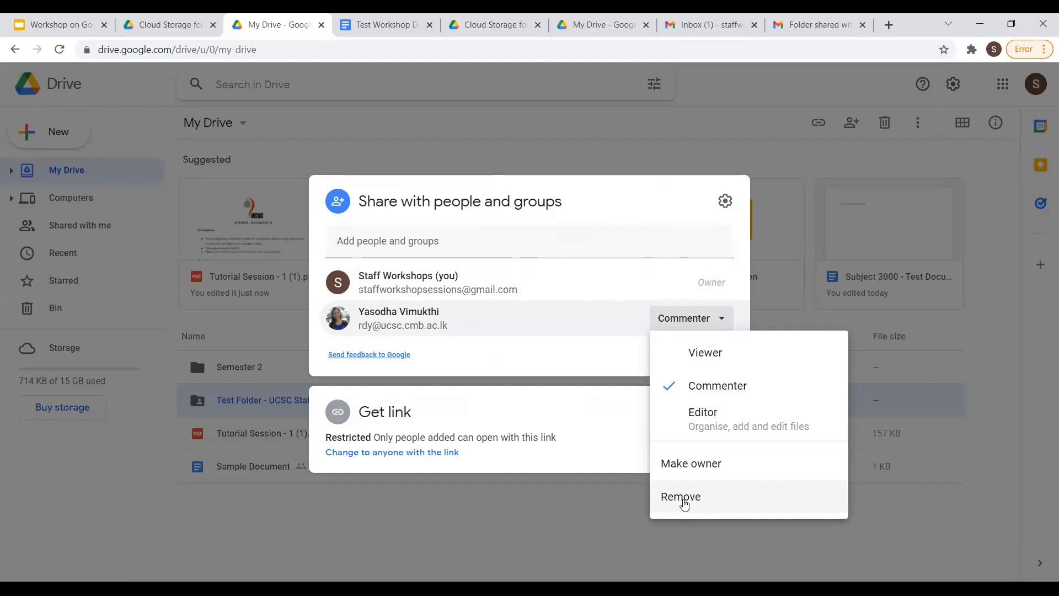
left_click(682, 502)
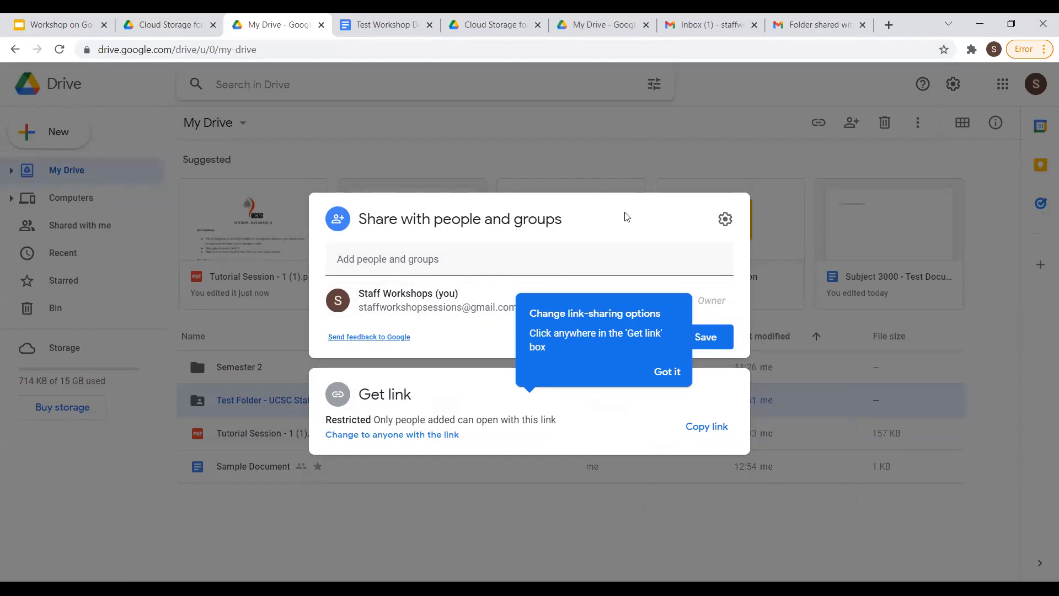
left_click(583, 221)
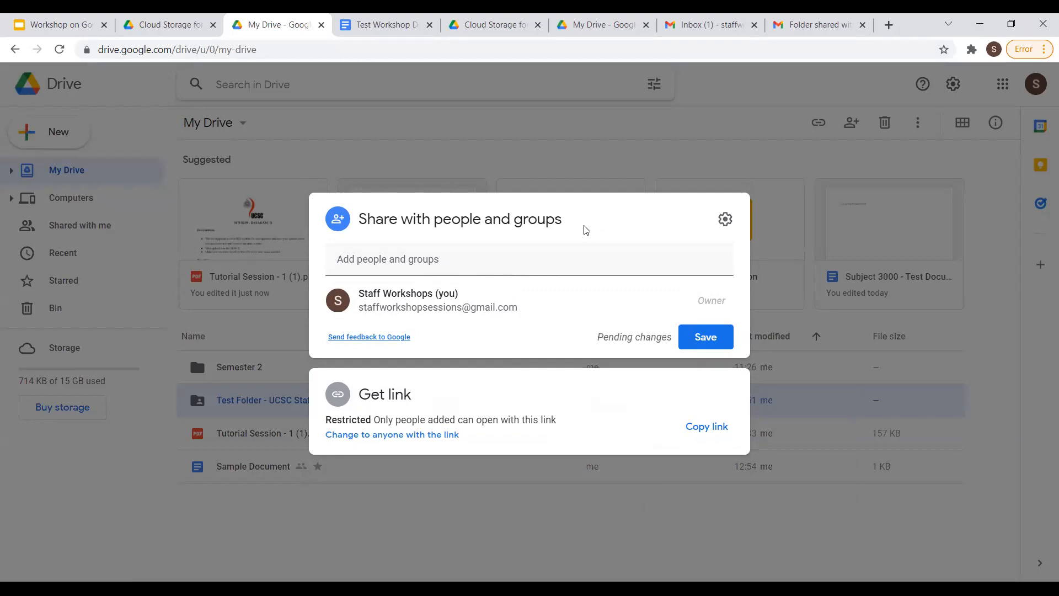
mouse_move(664, 300)
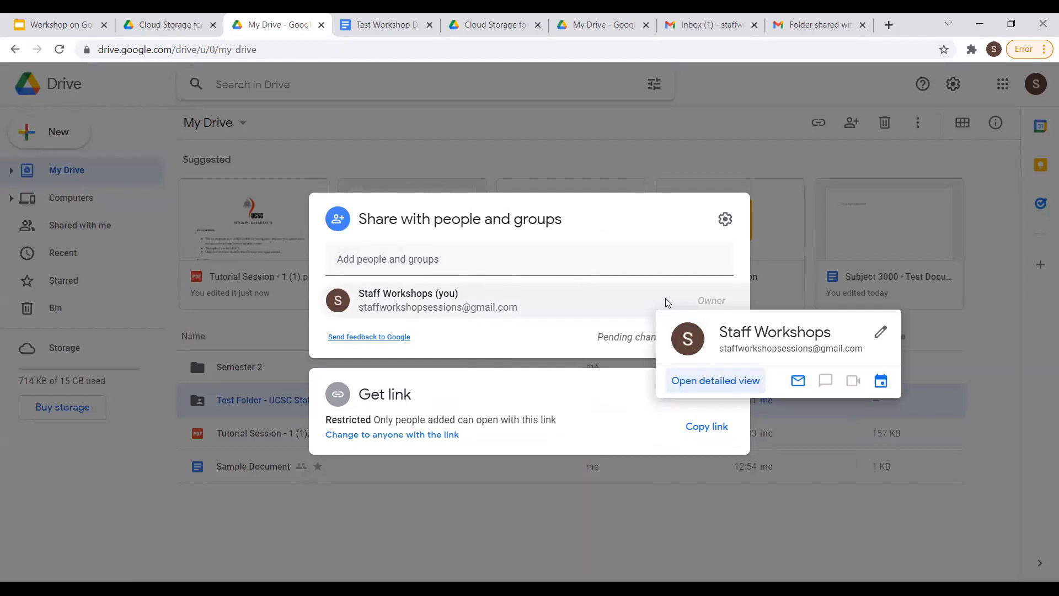
Share Test Folder - UCSC Staff Workshop with the suggested contact as Editor and send the invitation.
left_click(551, 257)
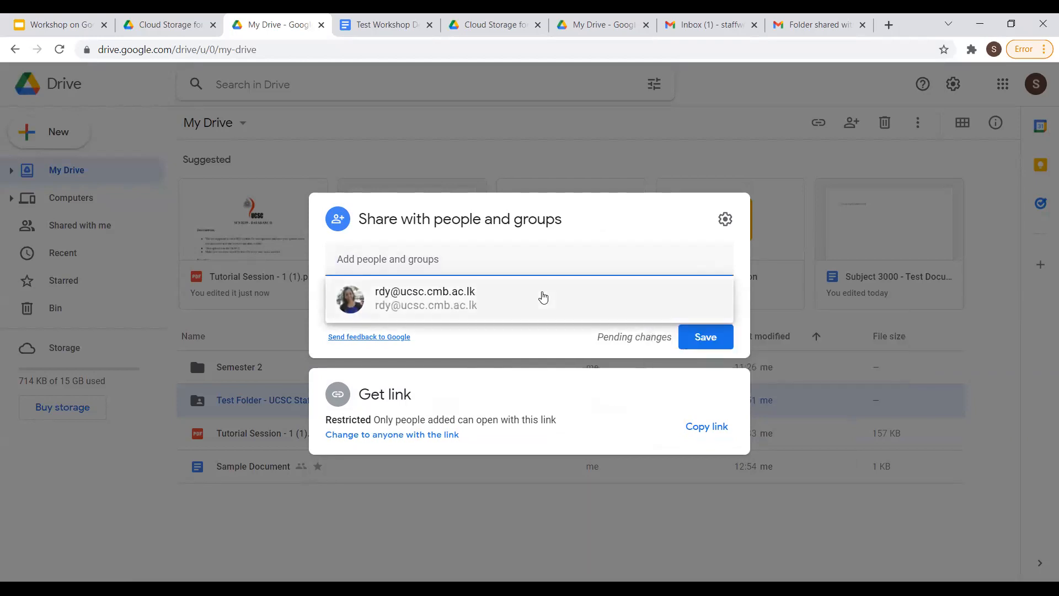
left_click(541, 296)
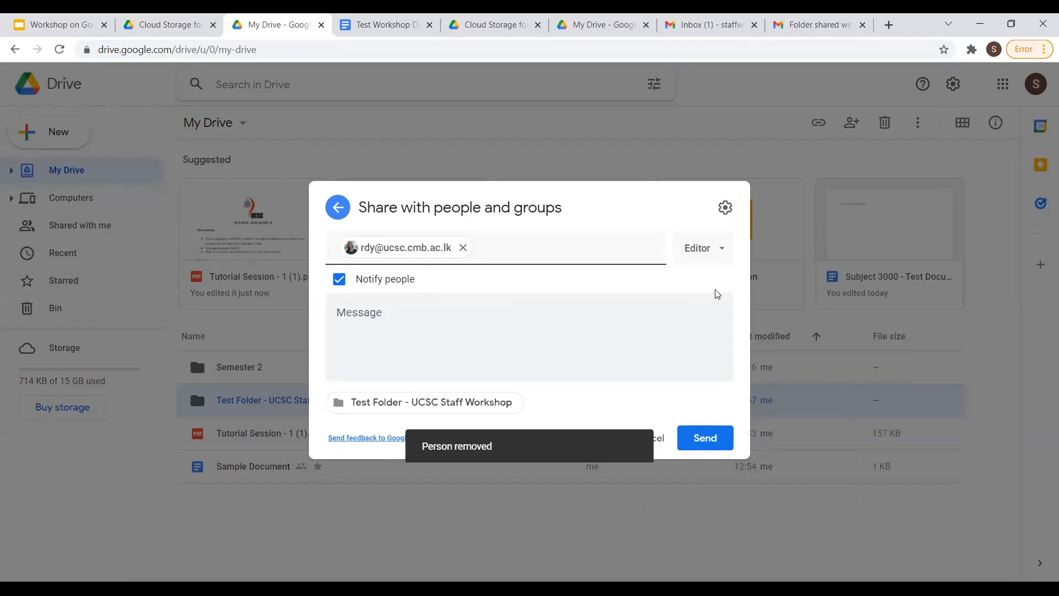
left_click(703, 248)
left_click(653, 309)
left_click(705, 438)
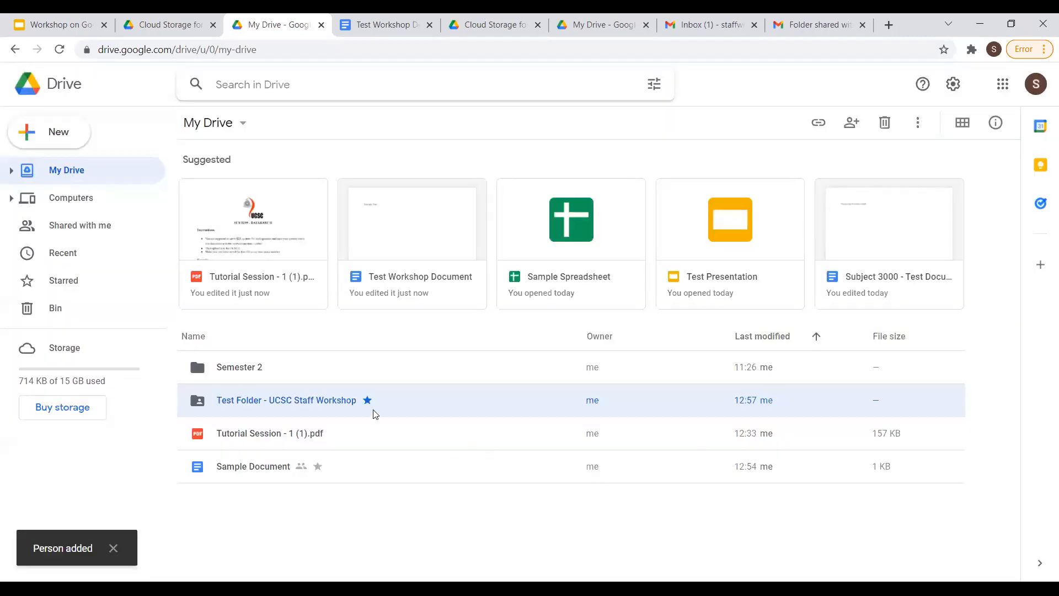
Try to make the contact the owner of Test Folder - UCSC Staff Workshop.
right_click(405, 400)
left_click(558, 301)
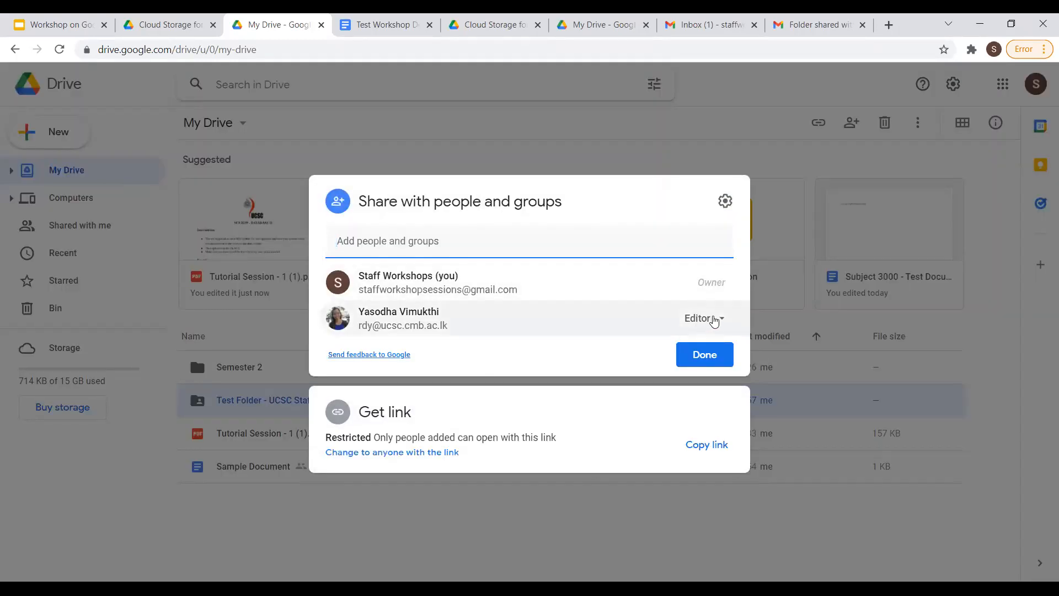
left_click(714, 319)
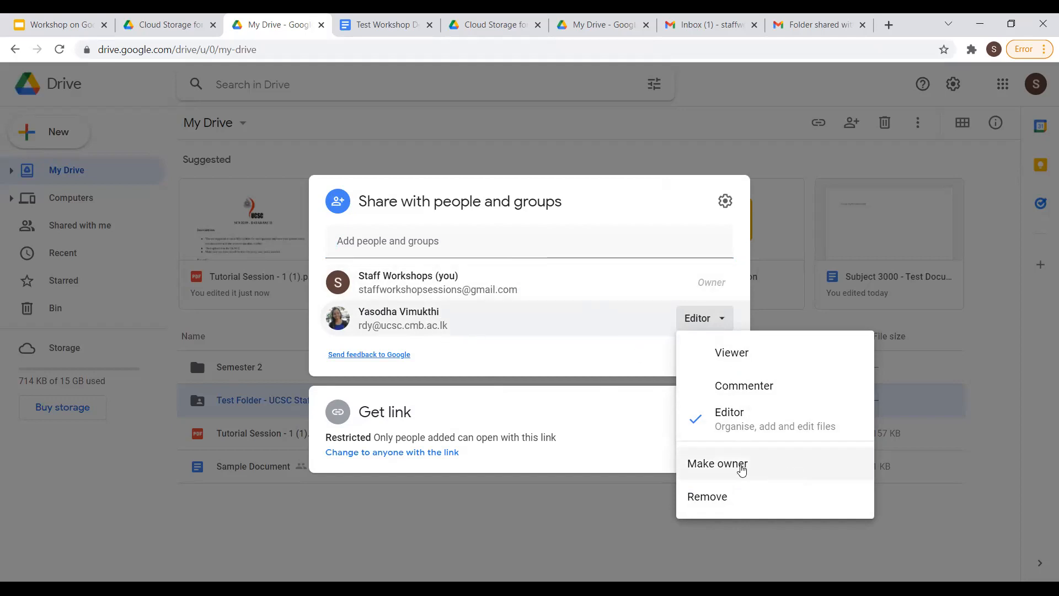
left_click(801, 463)
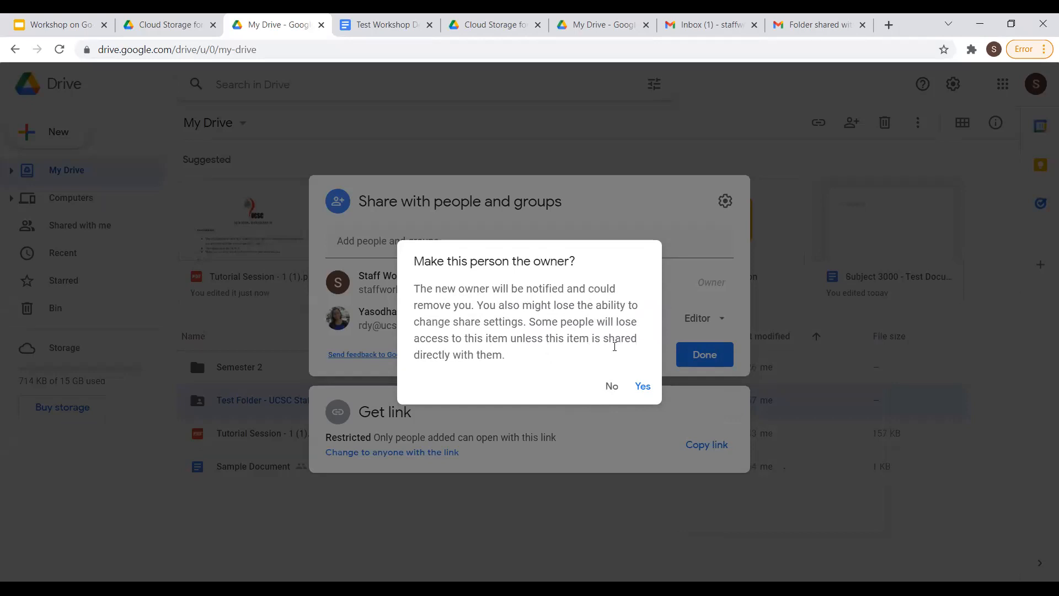
left_click(642, 385)
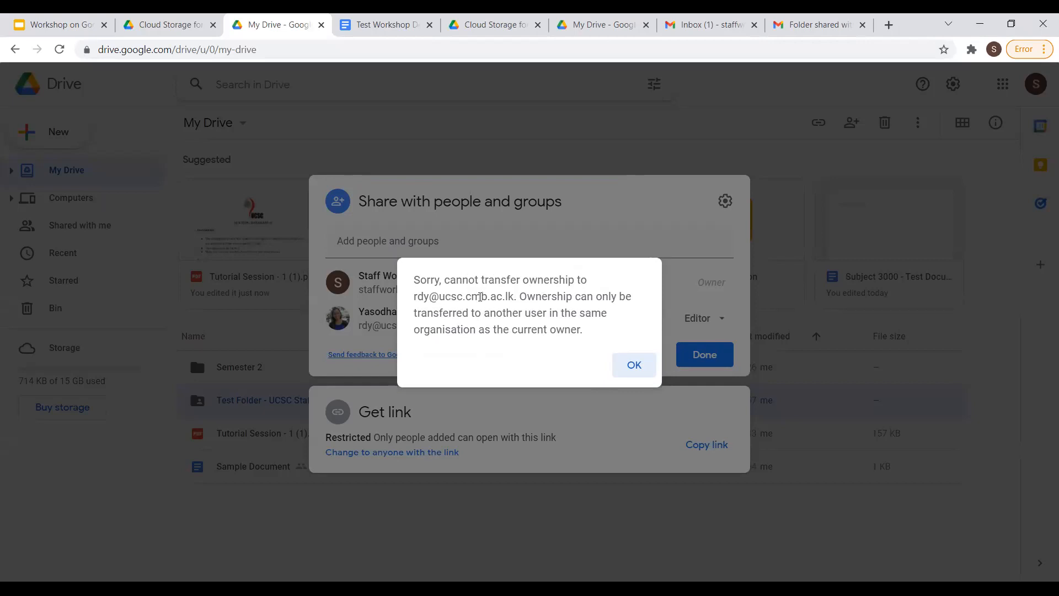
left_click(634, 365)
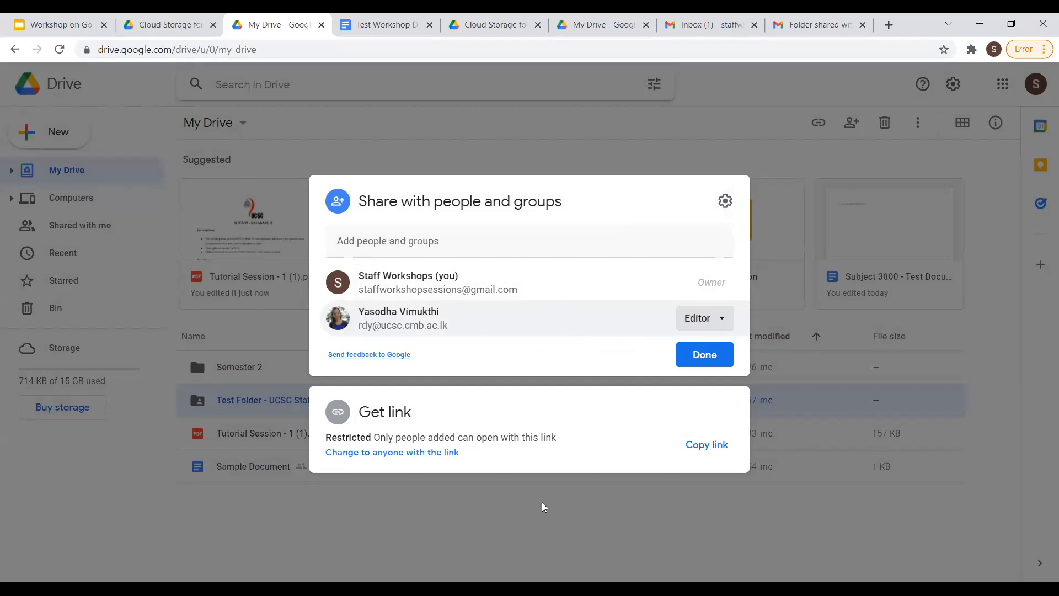
Switch back to the Workshop on Google Drive slides at the access levels and visibility slide.
left_click(72, 25)
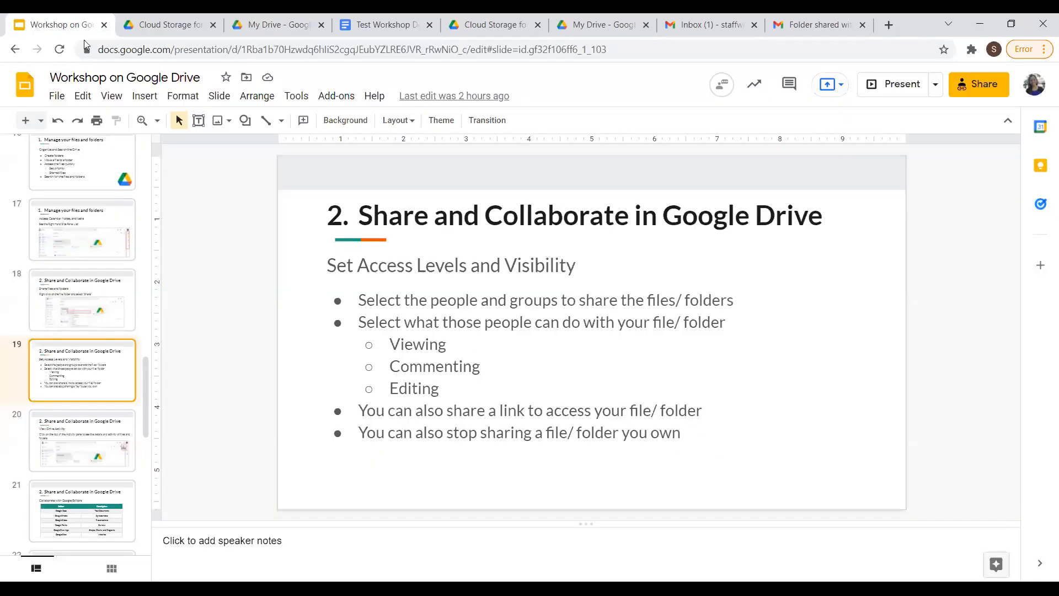
Show the View Drive Activity slide of the workshop presentation.
scroll(106, 418, "down", 1)
left_click(102, 380)
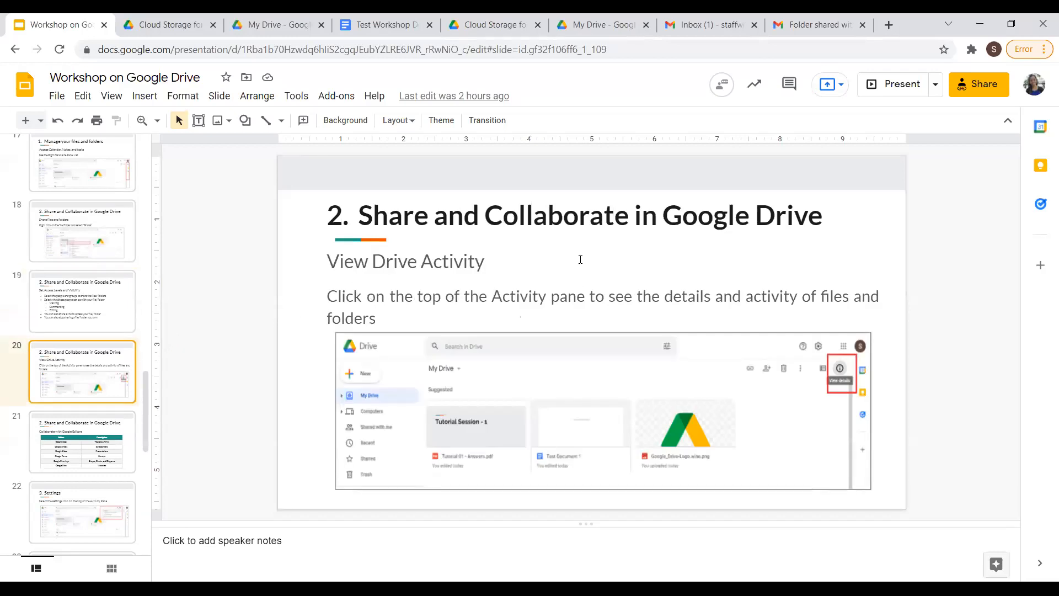
Switch to My Drive in Google Drive, close the sharing dialog, and show the details pane for My Drive.
left_click(266, 22)
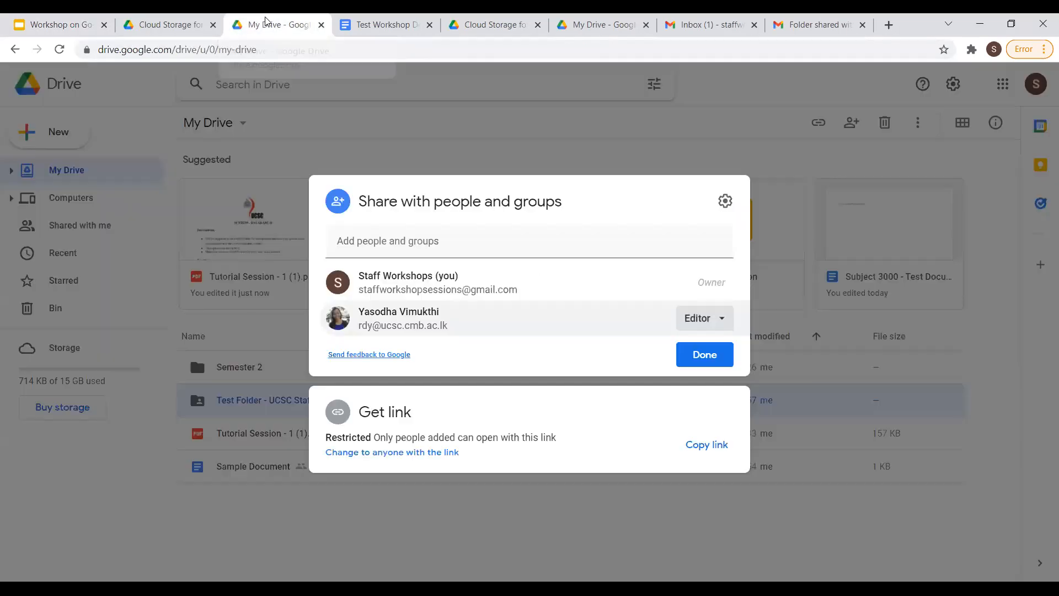
left_click(686, 361)
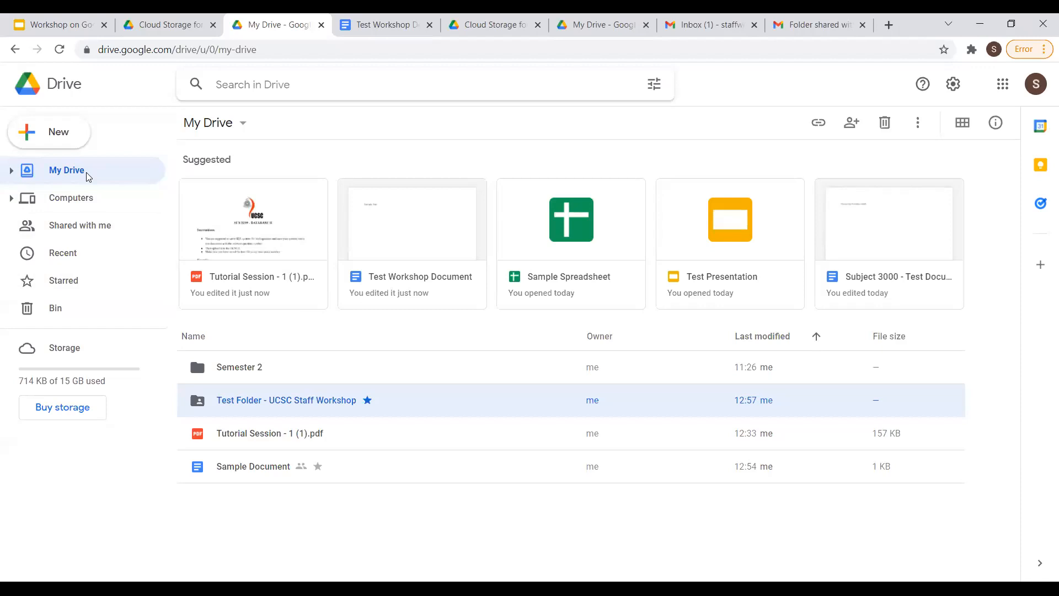
left_click(85, 172)
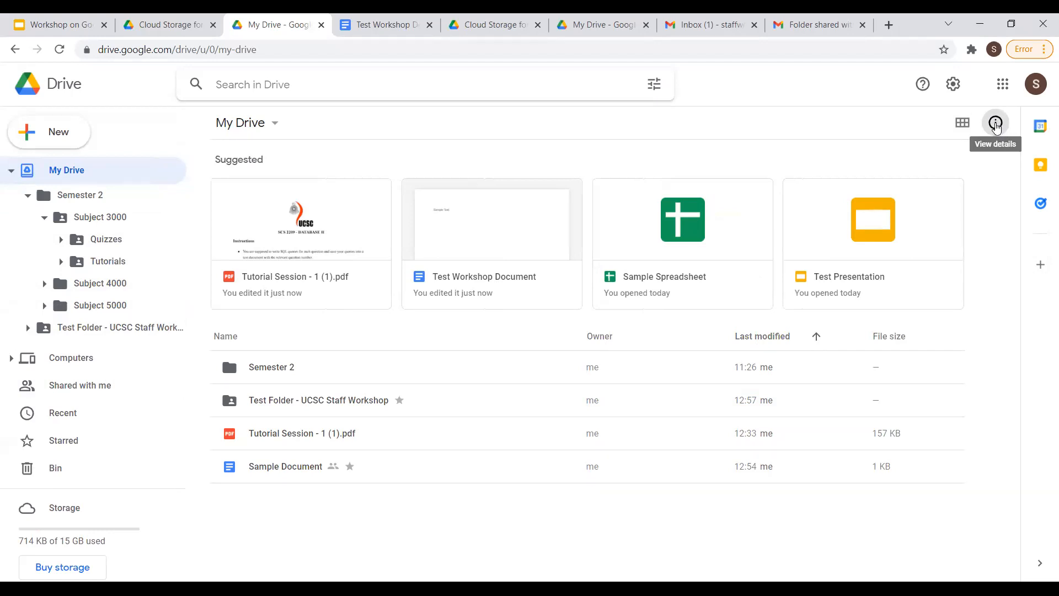
left_click(995, 124)
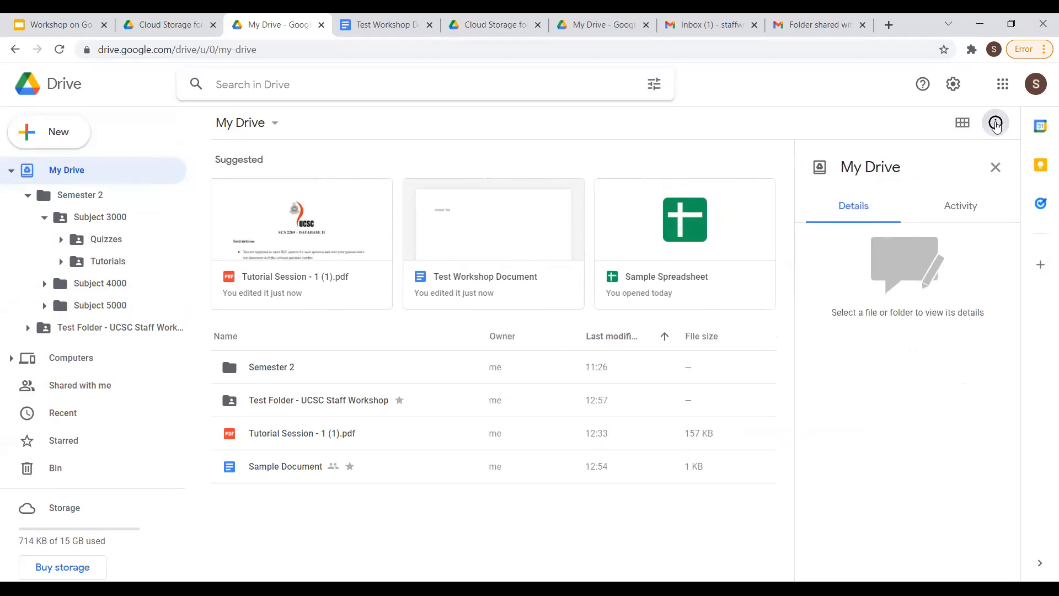
Examine the My Drive activity history for recent sharing, access and move events.
left_click(960, 214)
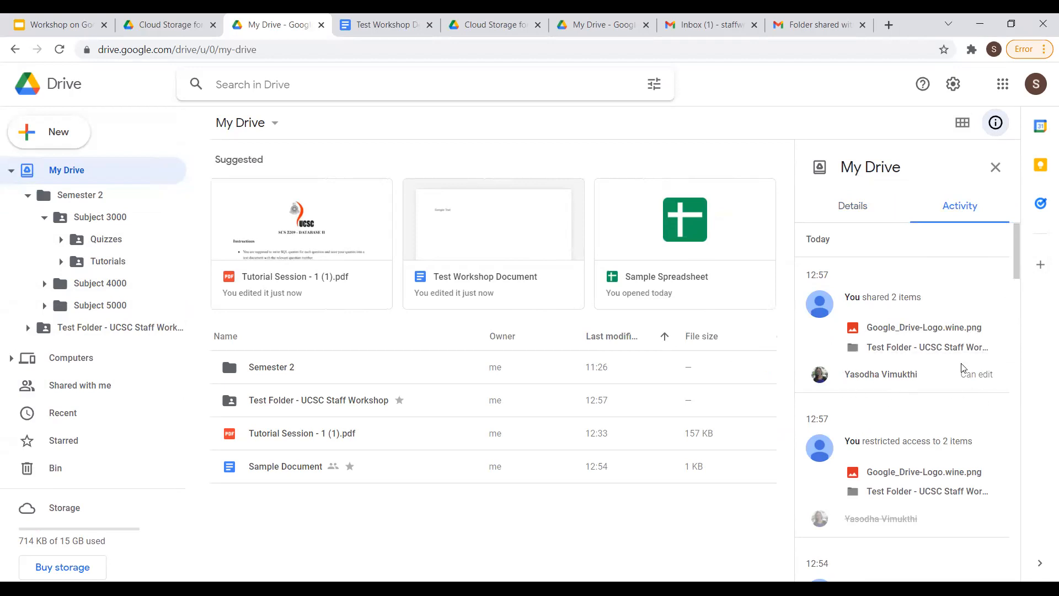
scroll(976, 393, "down", 1)
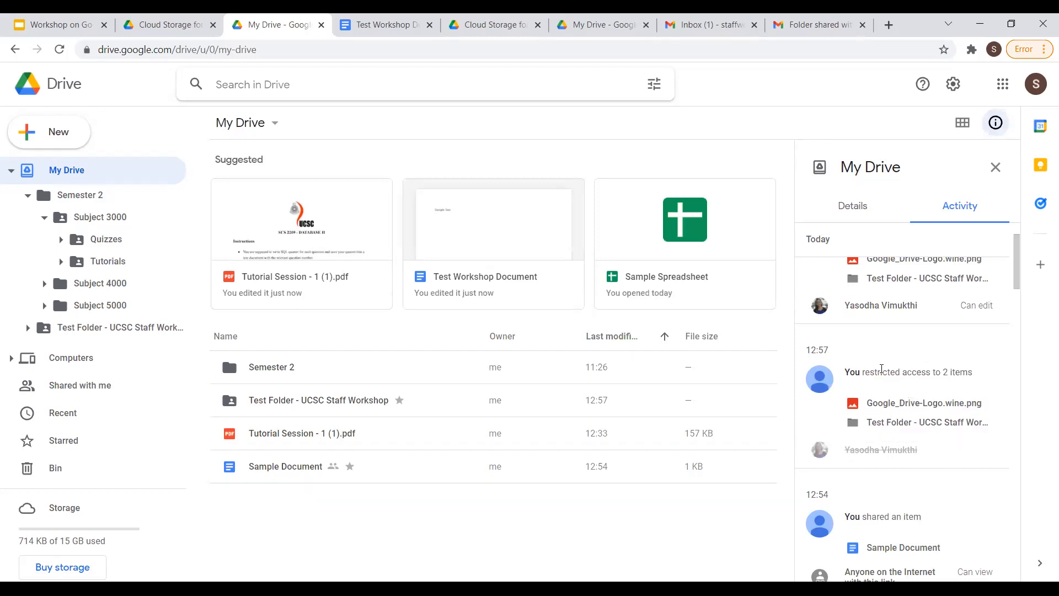
scroll(897, 367, "down", 3)
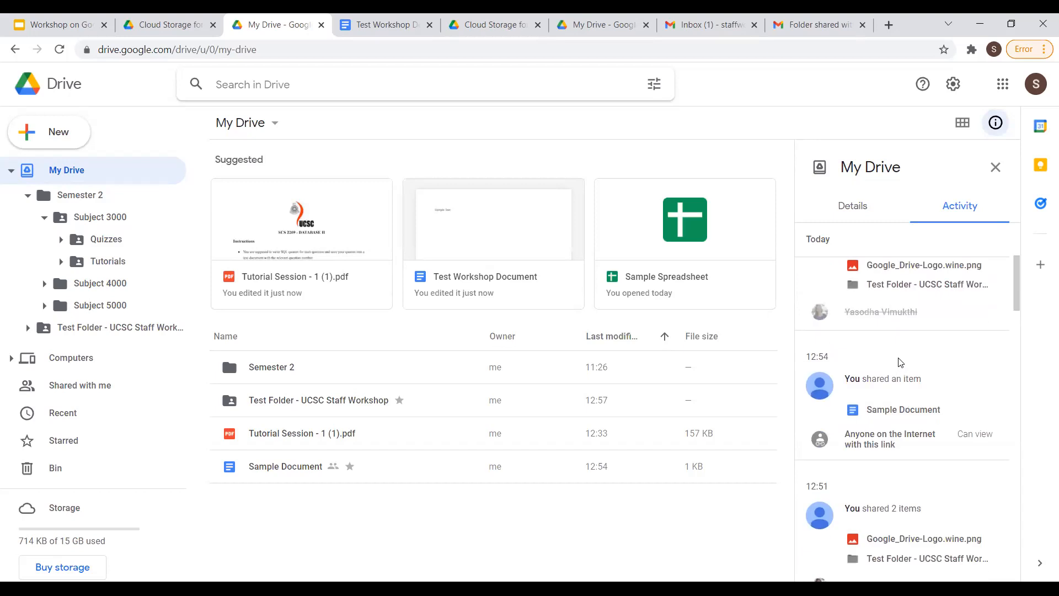
scroll(899, 362, "down", 3)
scroll(879, 426, "down", 3)
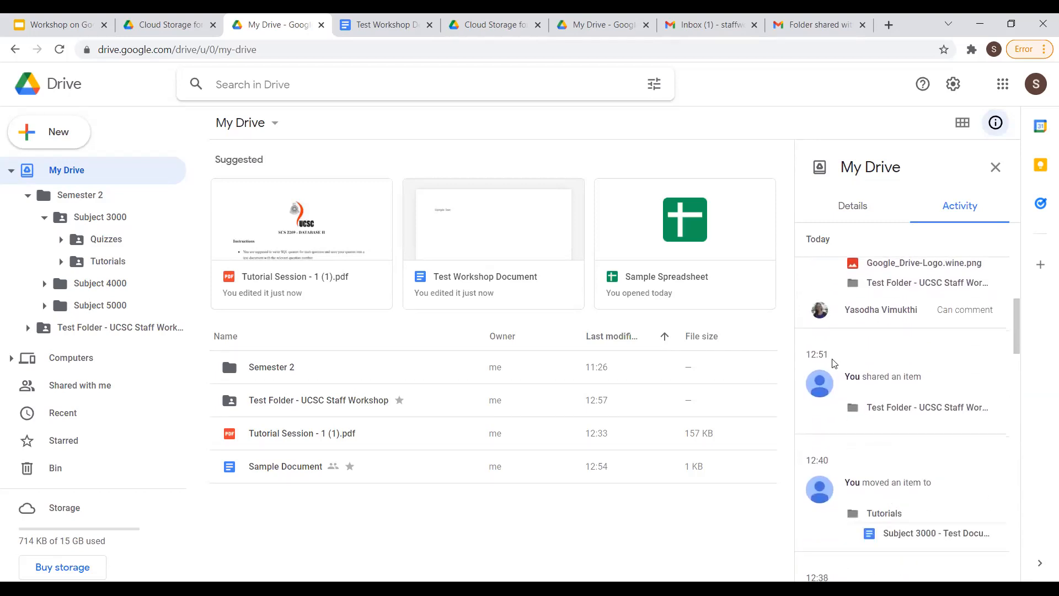
scroll(885, 438, "down", 1)
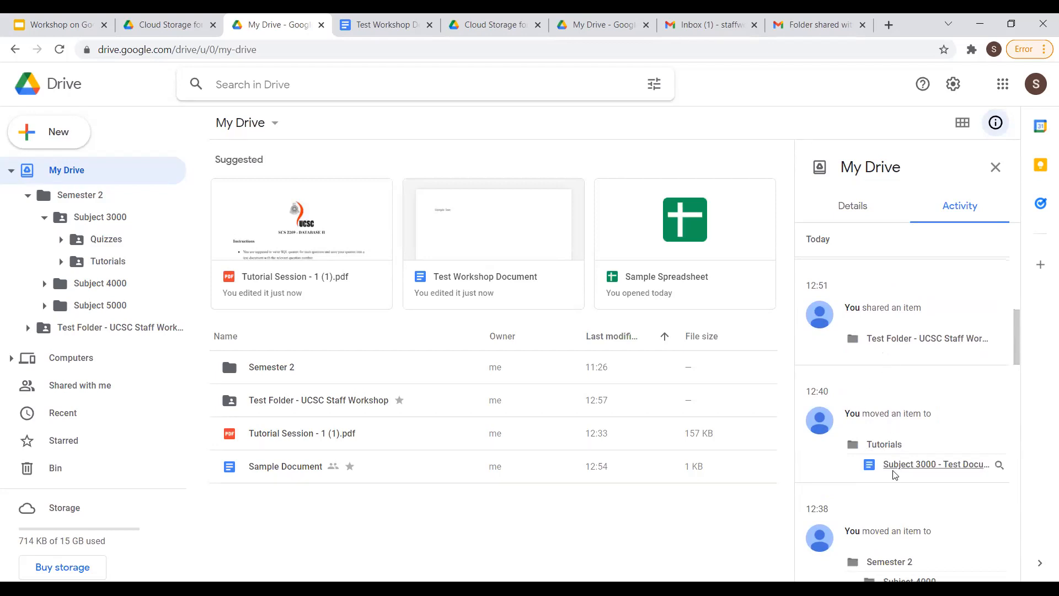
scroll(904, 386, "up", 6)
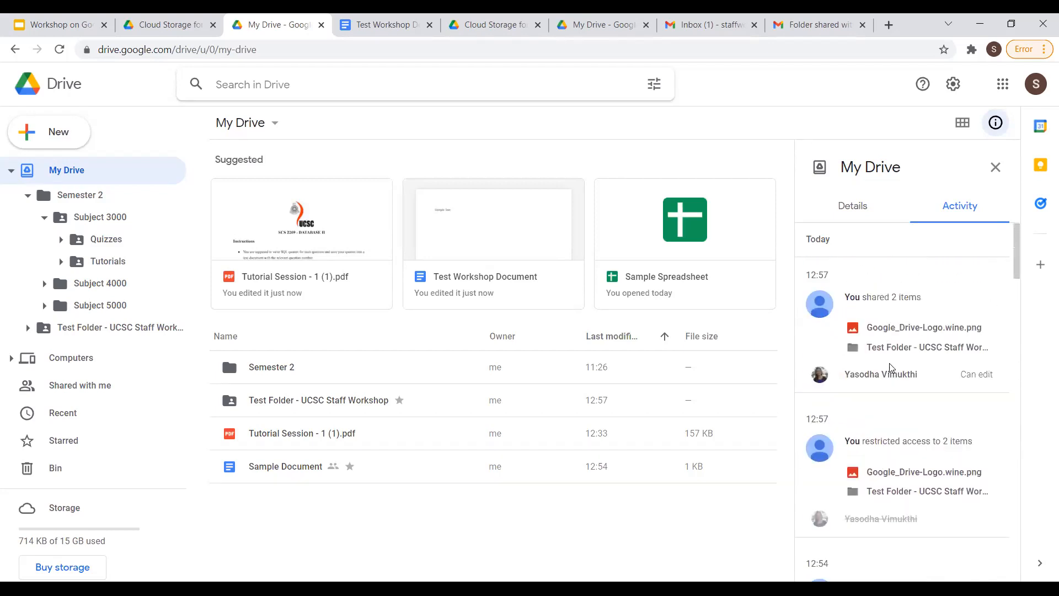
Examine the access information and system properties in the details of the Semester 2 folder.
left_click(862, 207)
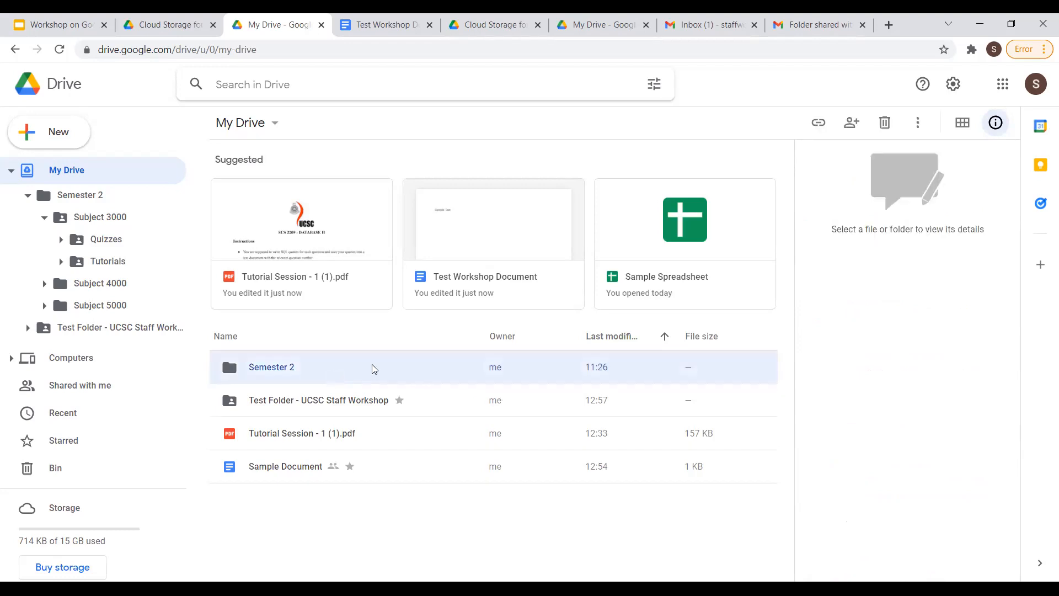
left_click(338, 377)
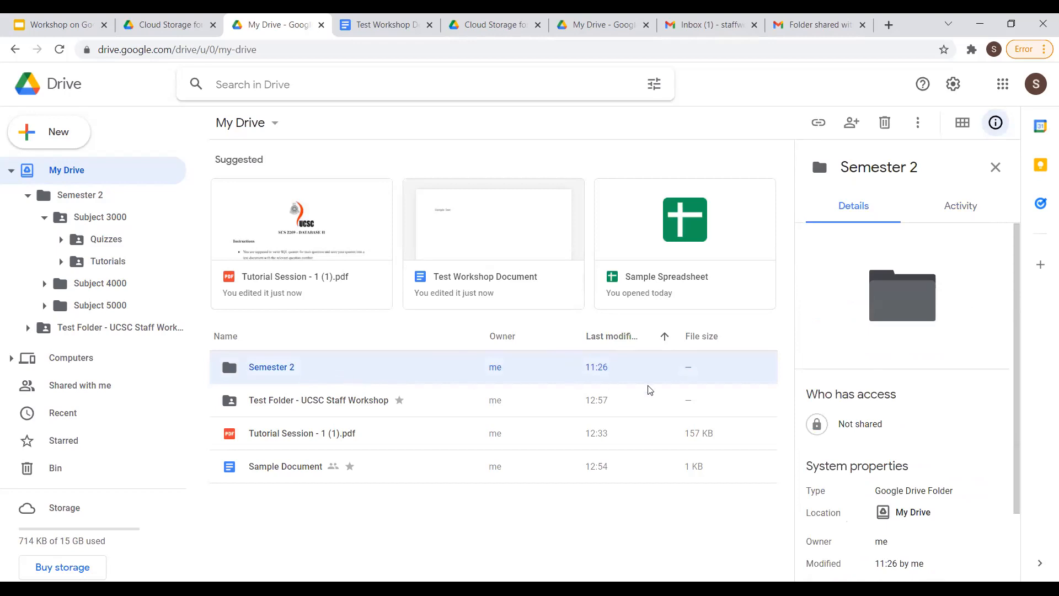
scroll(880, 364, "down", 2)
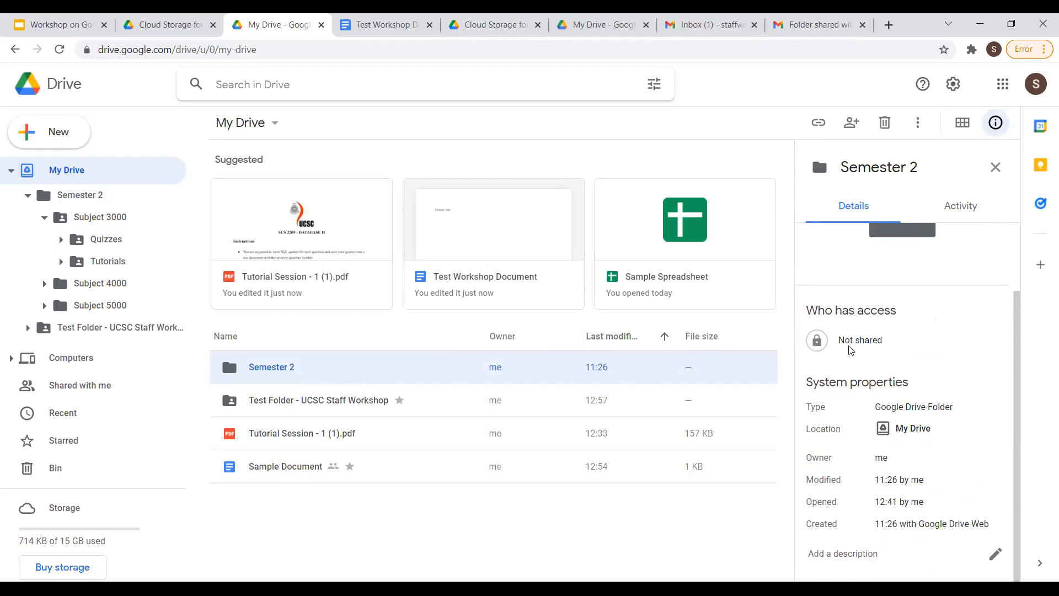
Examine who has access to Test Folder - UCSC Staff Workshop and its system properties, including the creation time.
left_click(325, 412)
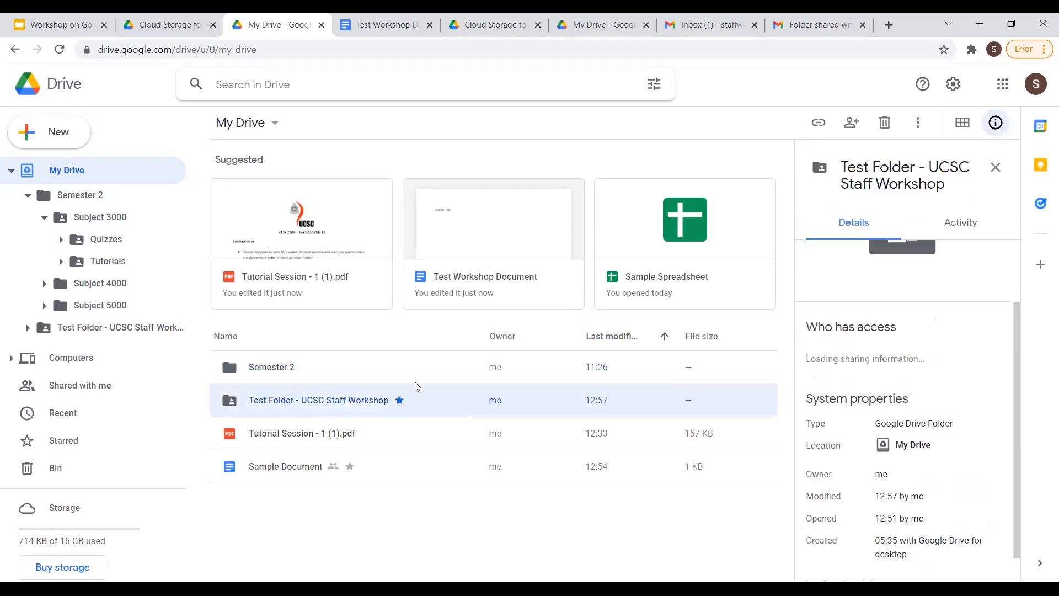
scroll(872, 354, "down", 1)
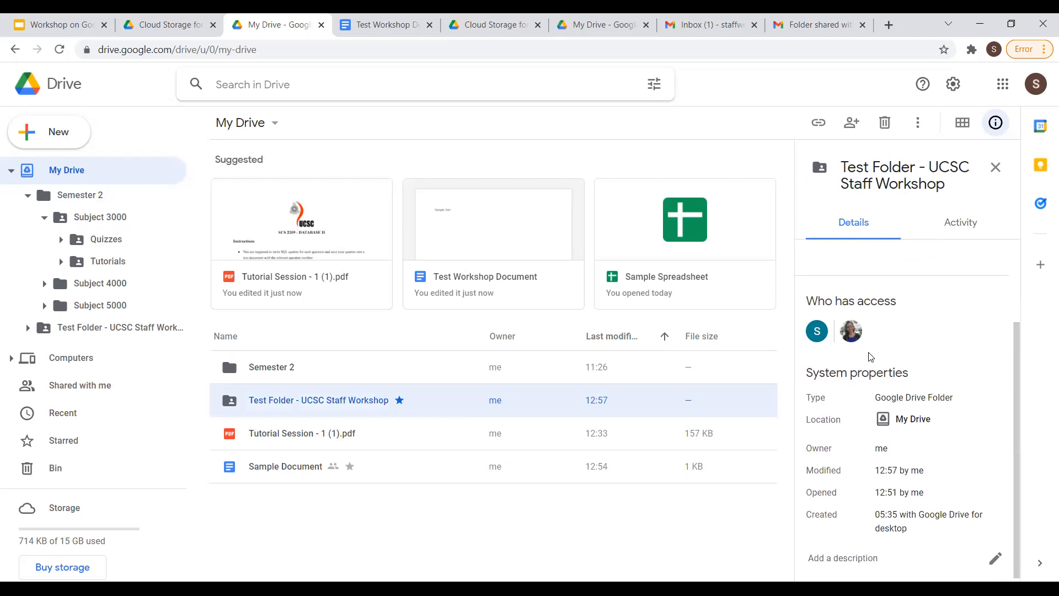
scroll(898, 259, "up", 3)
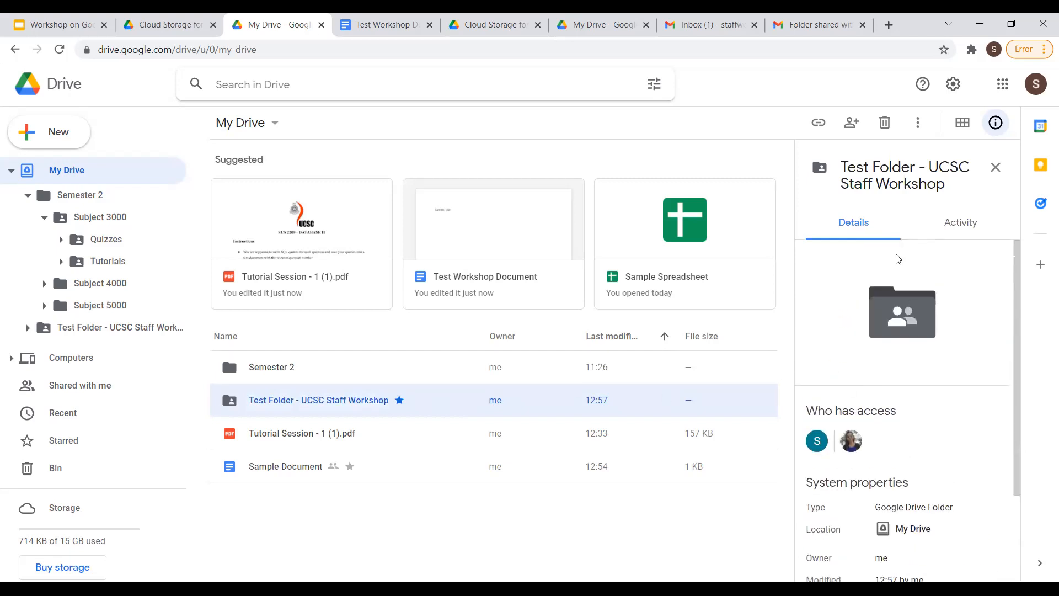
scroll(897, 286, "down", 2)
scroll(893, 340, "up", 1)
scroll(860, 353, "down", 1)
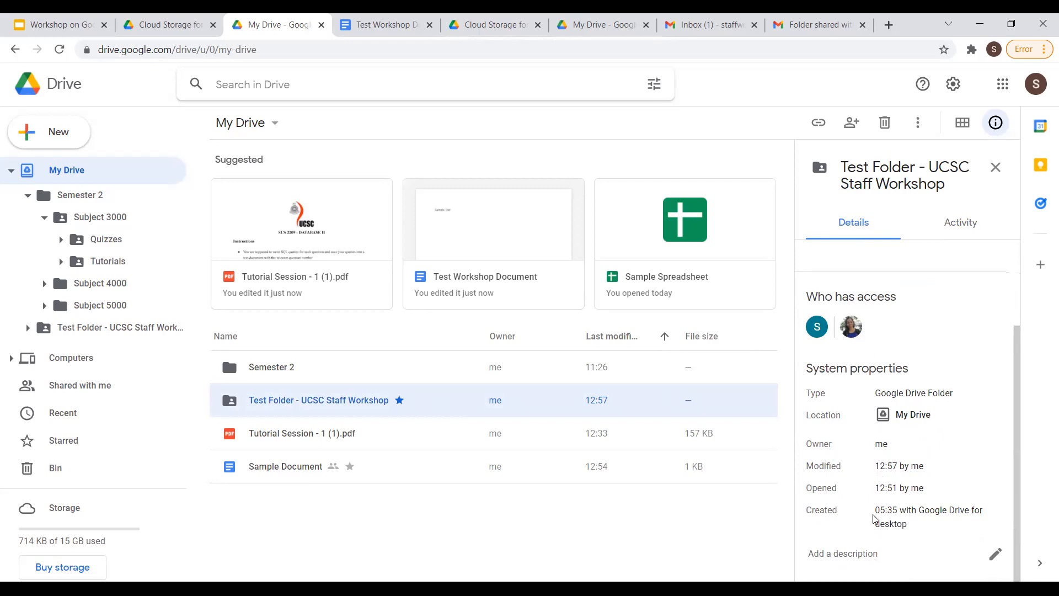
left_click_drag(877, 510, 908, 510)
Add the description "Sample Description" to Test Folder - UCSC Staff Workshop.
left_click(826, 553)
left_click(995, 554)
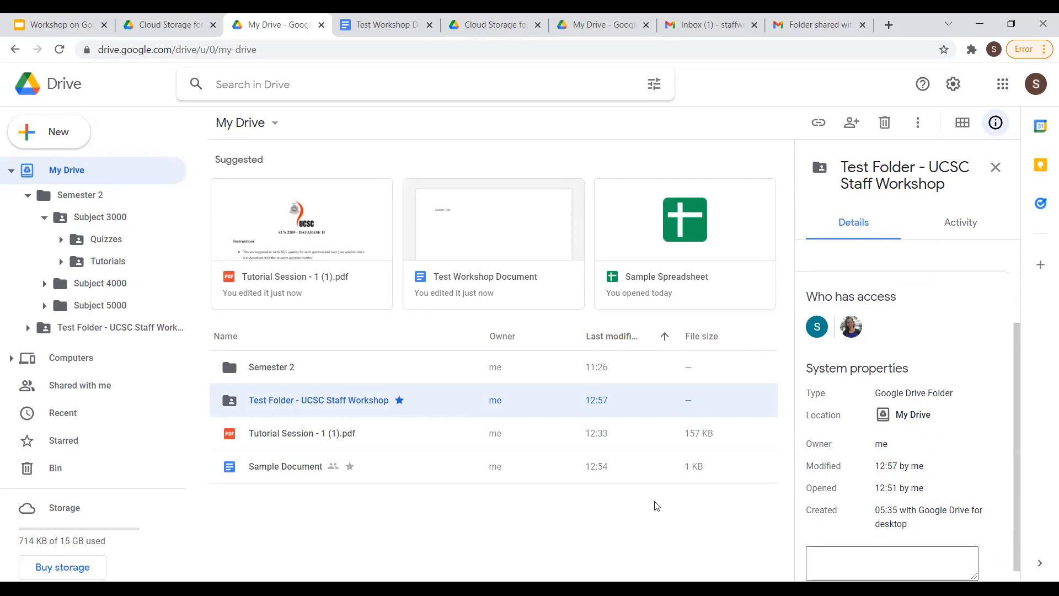
left_click(859, 563)
type("Te")
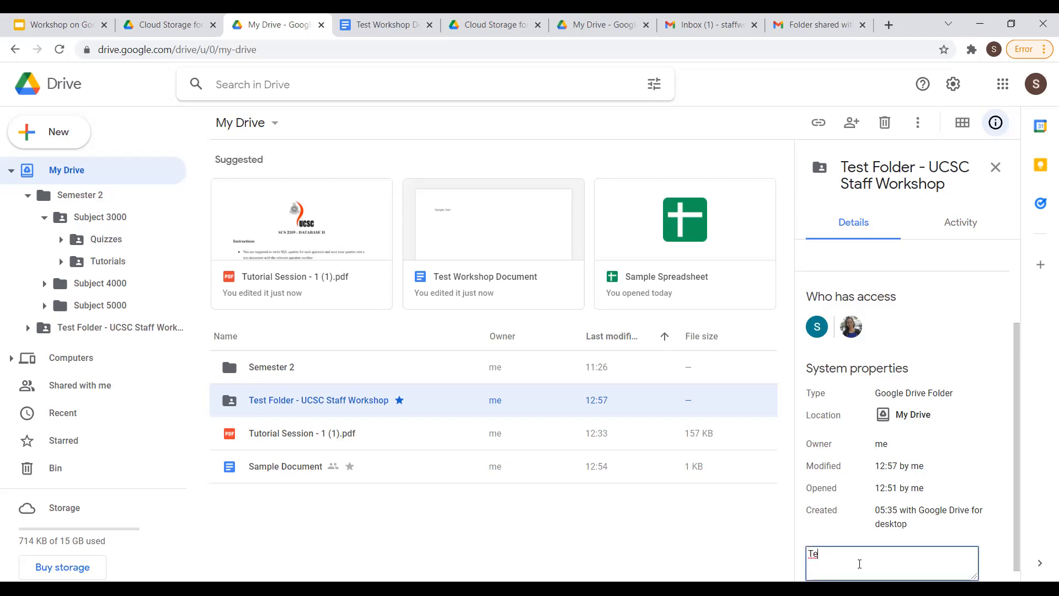
type("Sam")
key("Return")
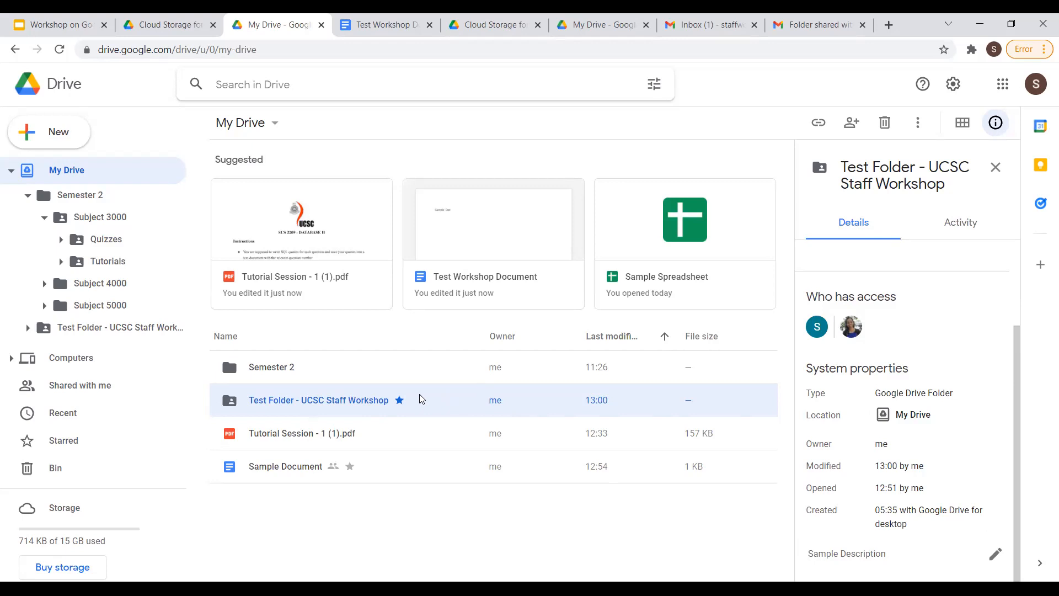
Close and reopen the details pane of Test Folder - UCSC Staff Workshop.
left_click(995, 168)
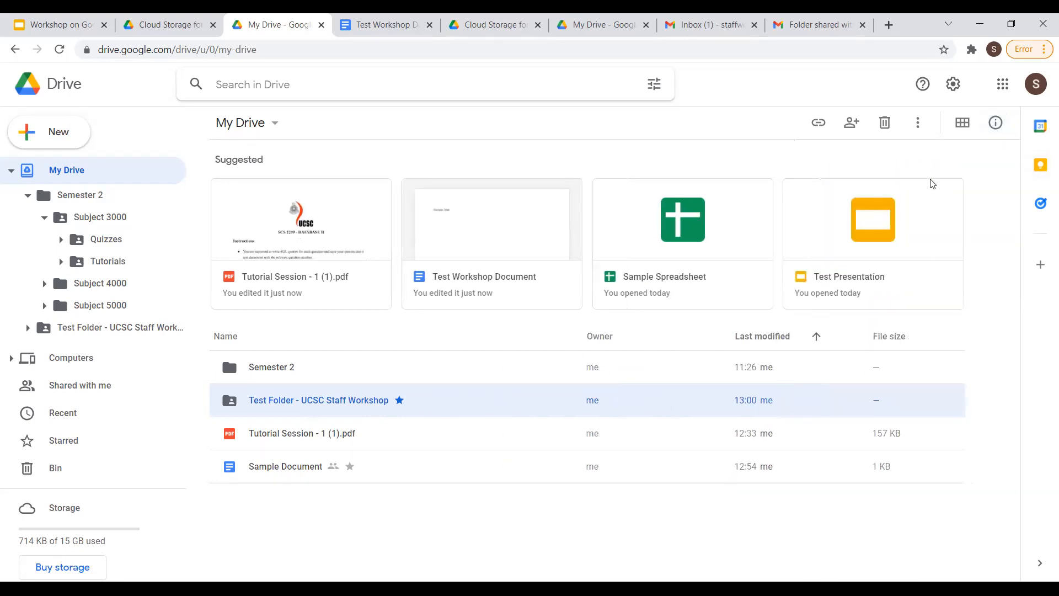
left_click(994, 123)
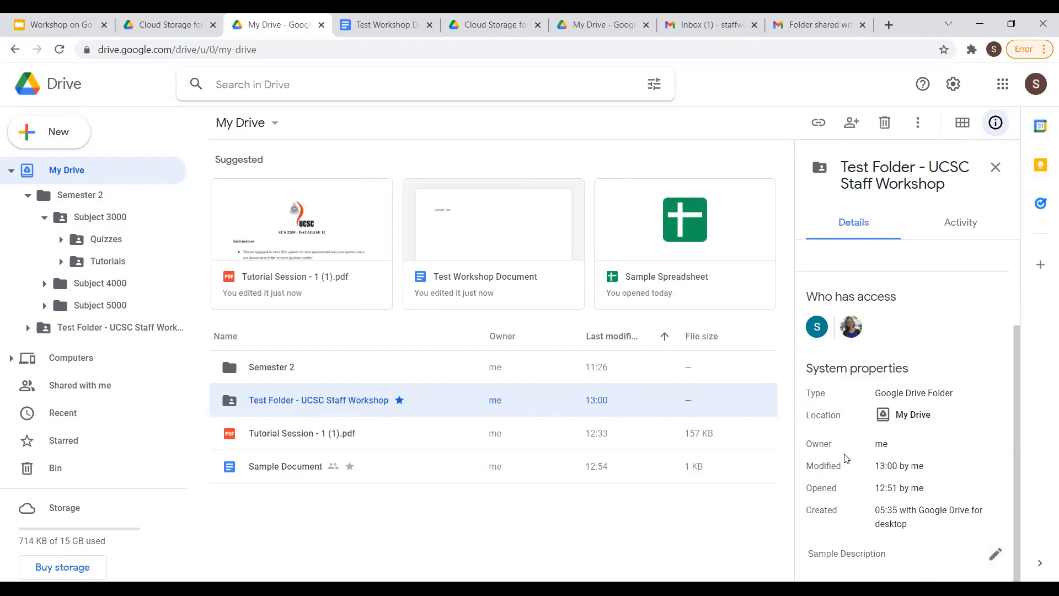
Switch to the workshop presentation in Google Slides and show the Collaborate with Google Editors slide.
left_click(70, 28)
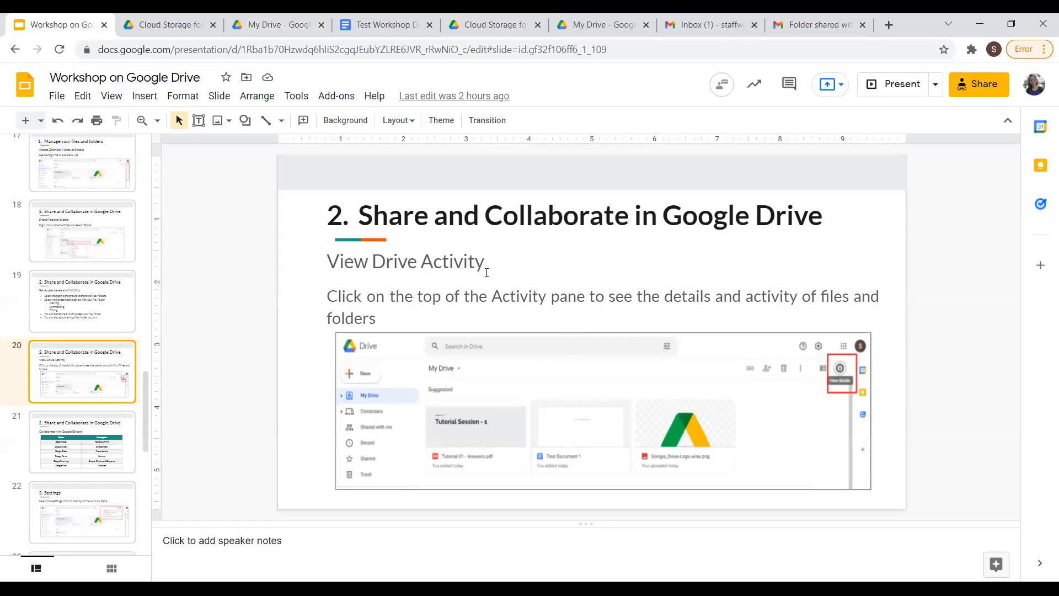
left_click(83, 439)
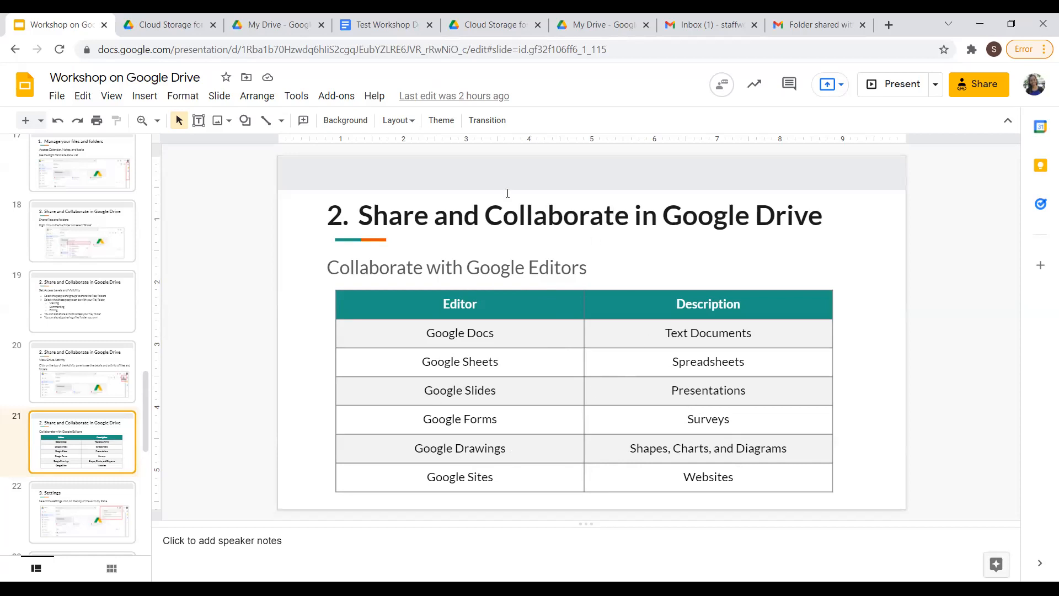
Return to My Drive in Google Drive, close the details pane, and start a Google Docs document from a template.
key("ctrl+3")
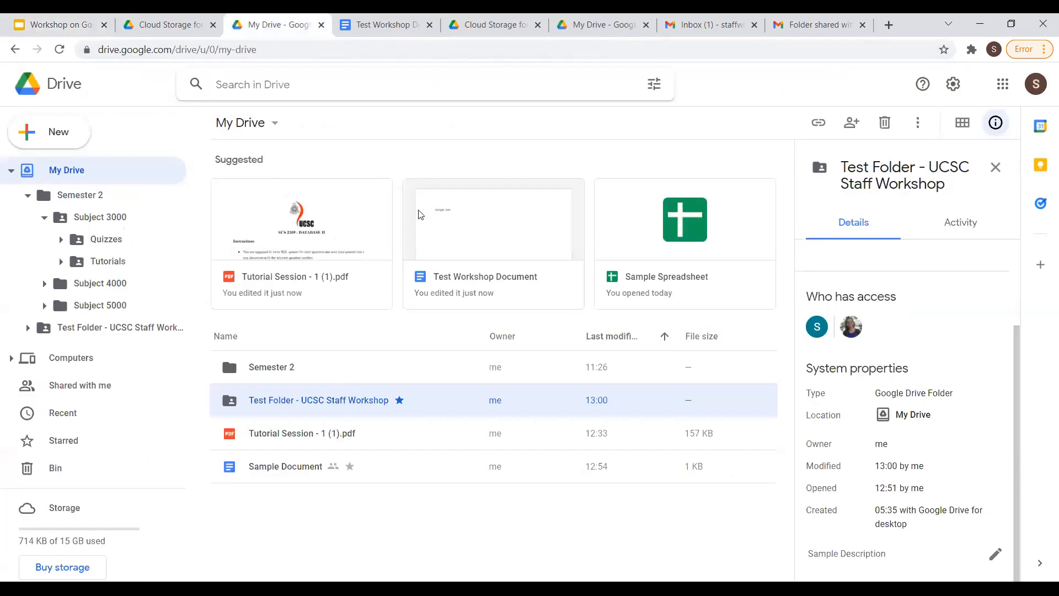
left_click(995, 167)
right_click(302, 497)
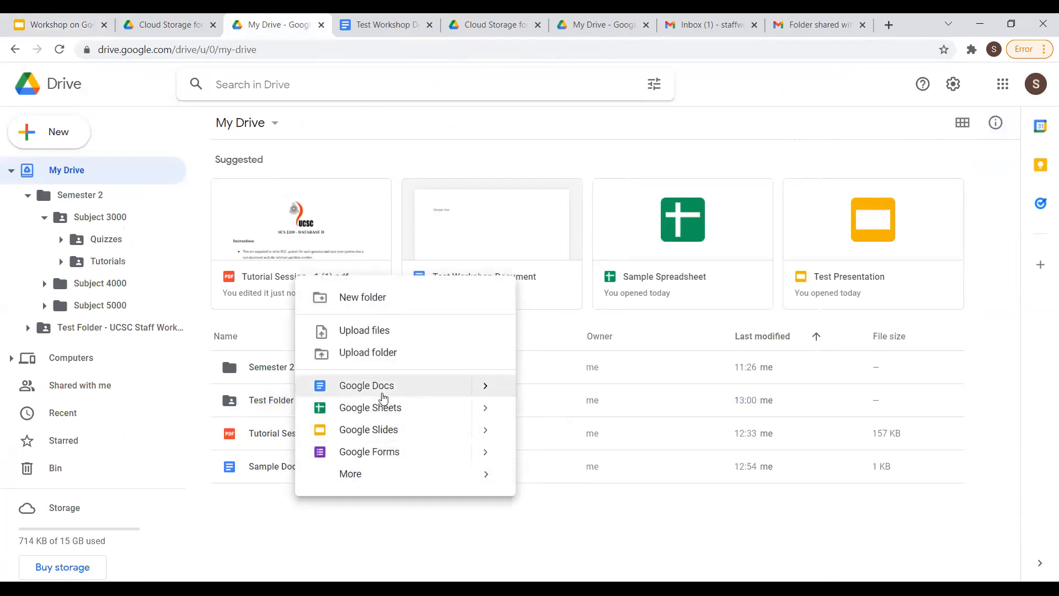
left_click(282, 517)
right_click(282, 518)
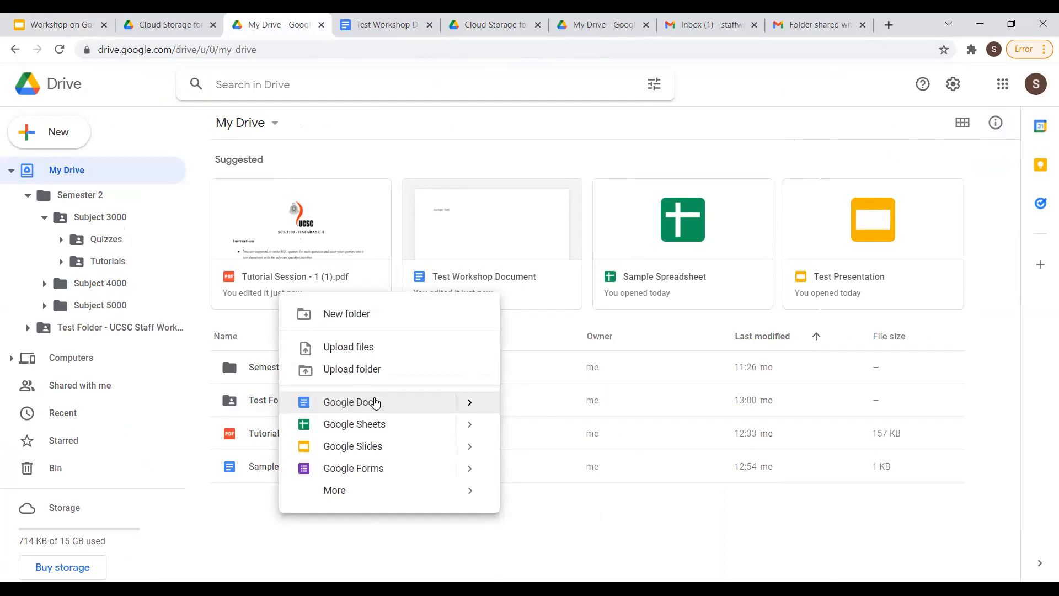
mouse_move(469, 402)
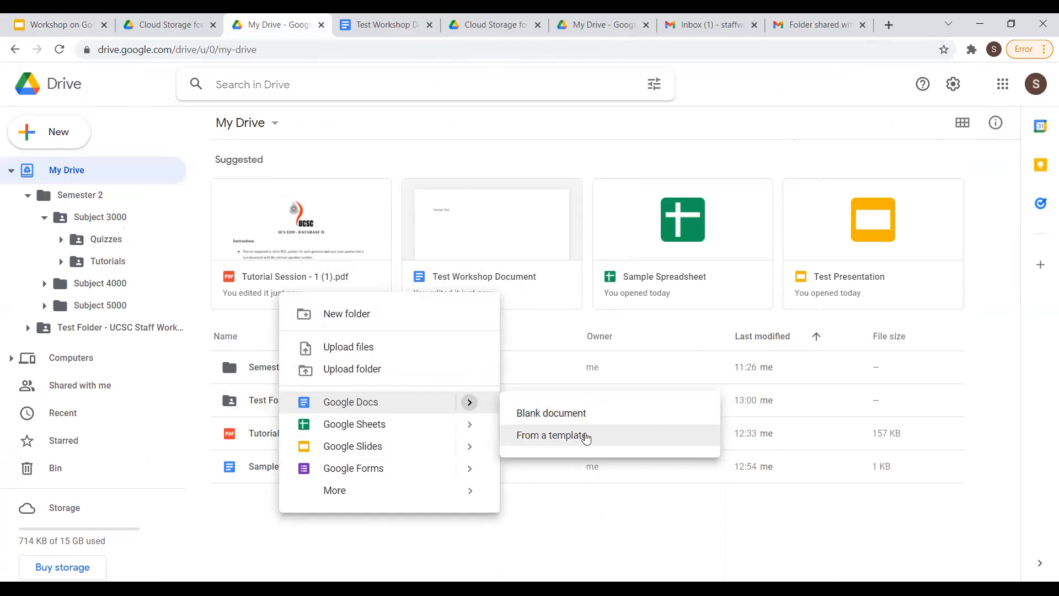
left_click(586, 439)
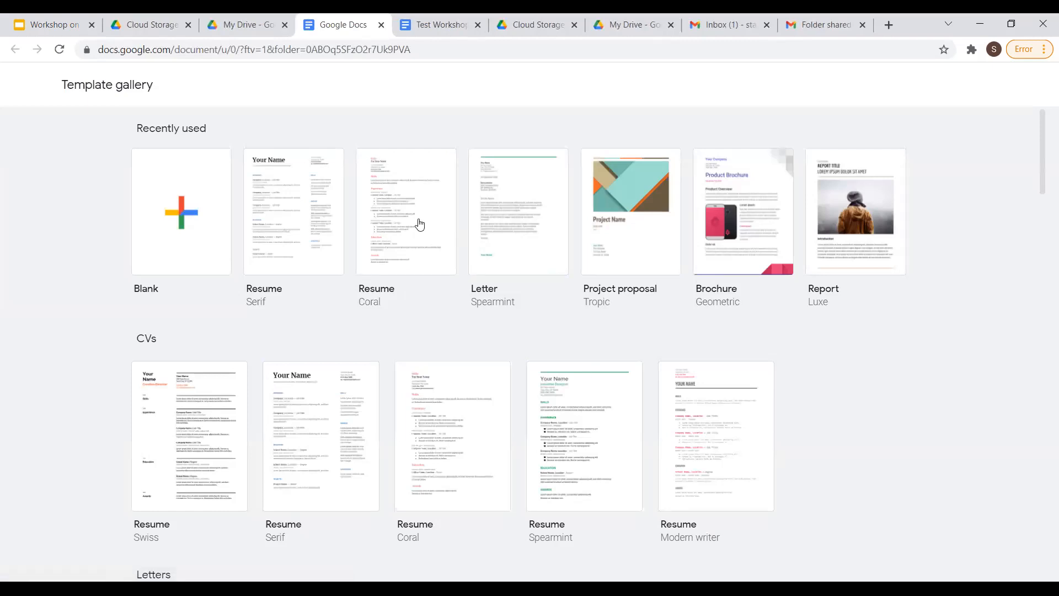
Leave the template gallery and show the Settings slide of the workshop presentation in Google Slides.
left_click(248, 25)
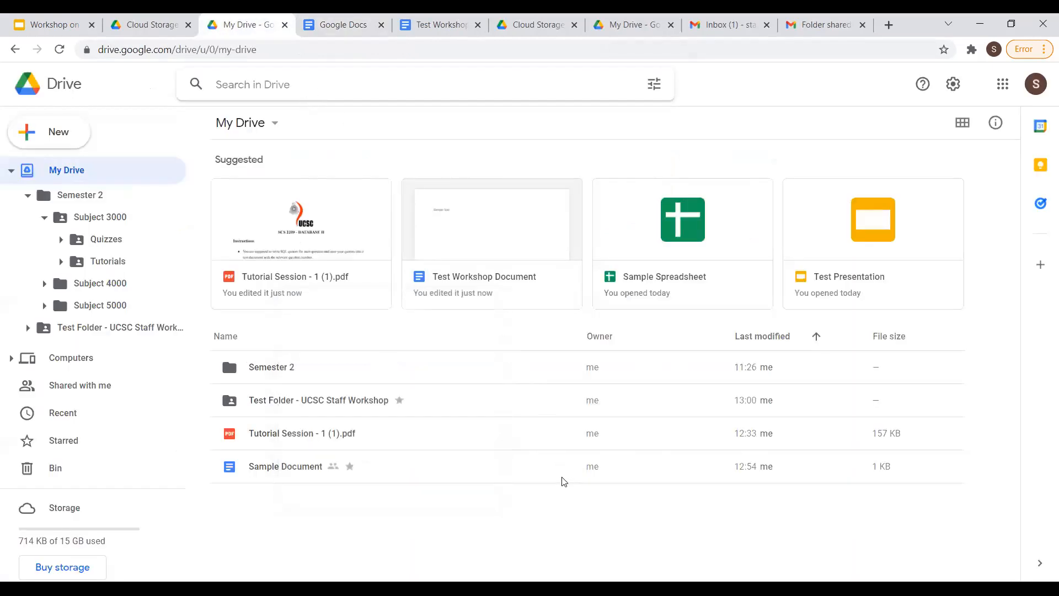
left_click(99, 24)
scroll(122, 436, "down", 4)
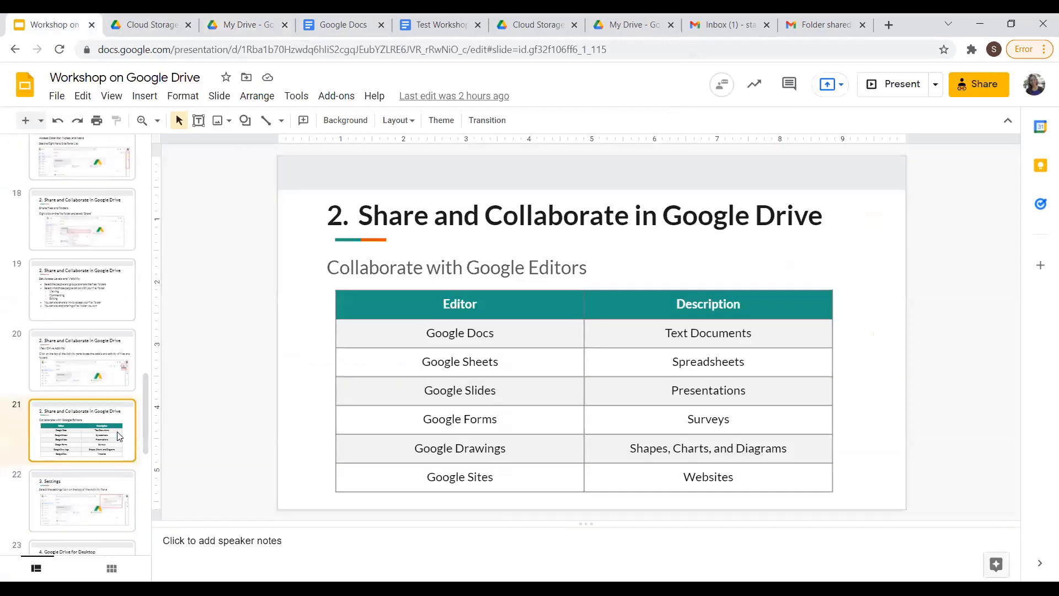
left_click(91, 328)
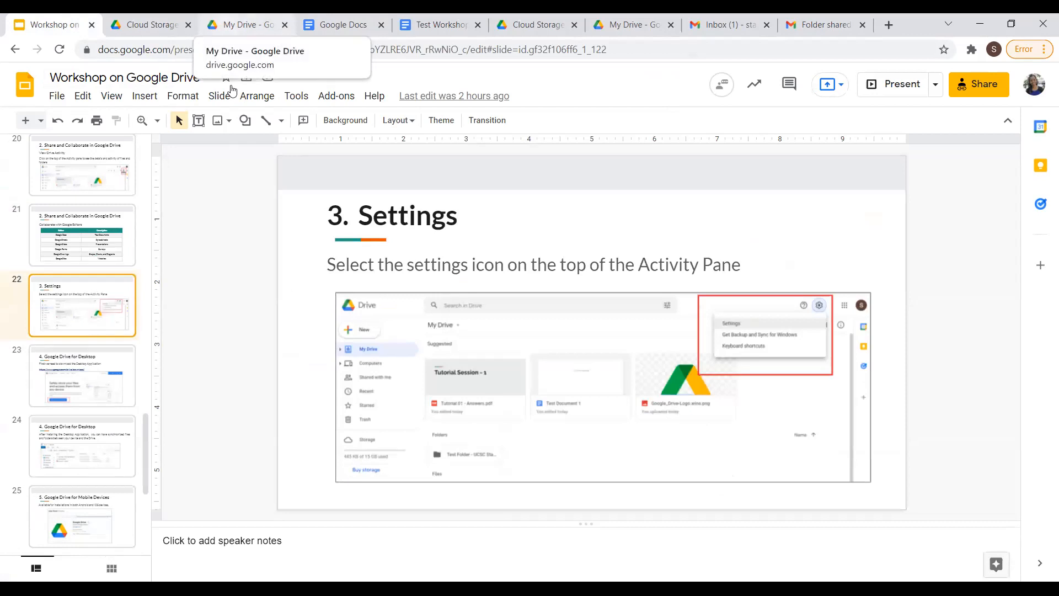
Switch to My Drive in Google Drive, look through the list of keyboard shortcuts, and close it.
left_click(240, 25)
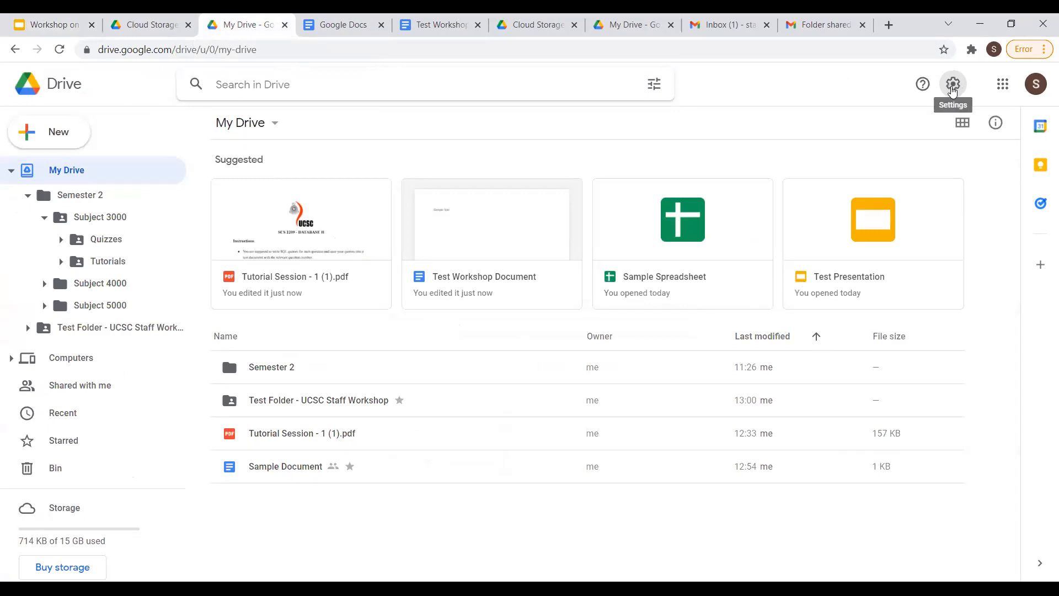
left_click(952, 91)
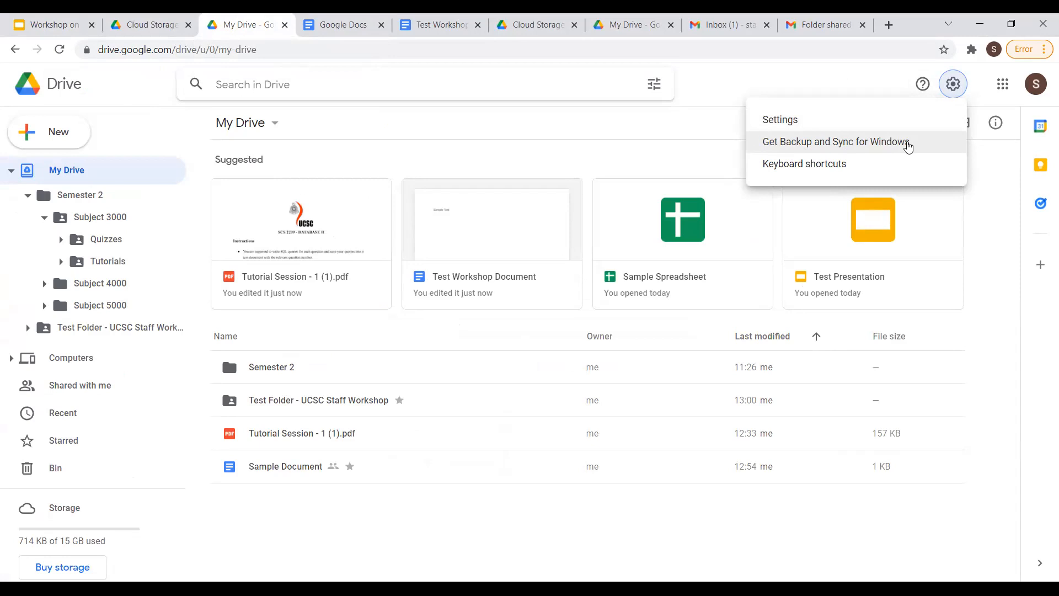
left_click(839, 169)
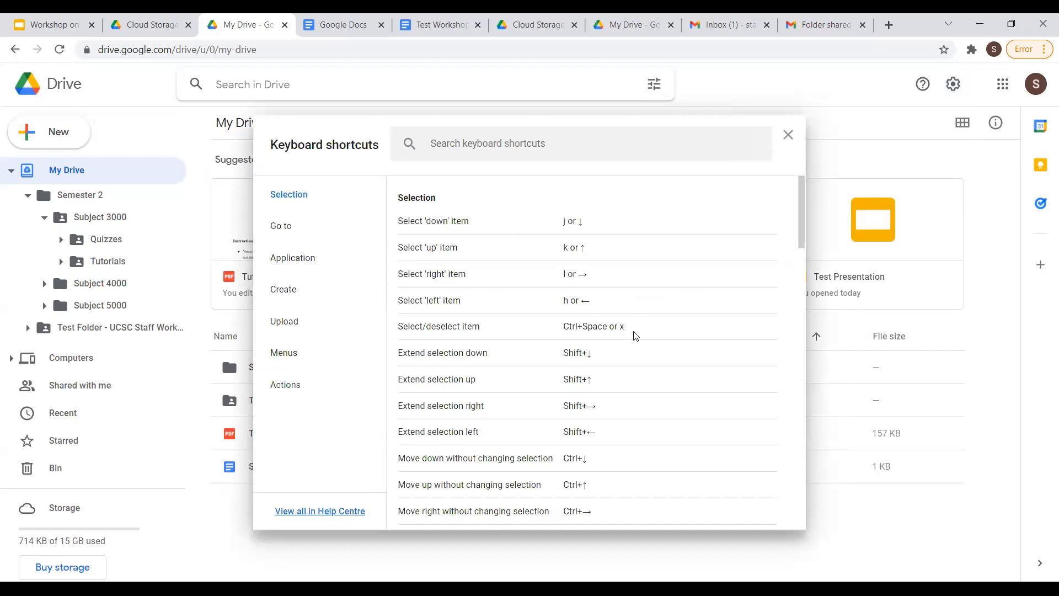
scroll(636, 336, "down", 12)
scroll(618, 335, "down", 2)
scroll(577, 331, "up", 12)
scroll(591, 297, "down", 7)
scroll(596, 298, "down", 10)
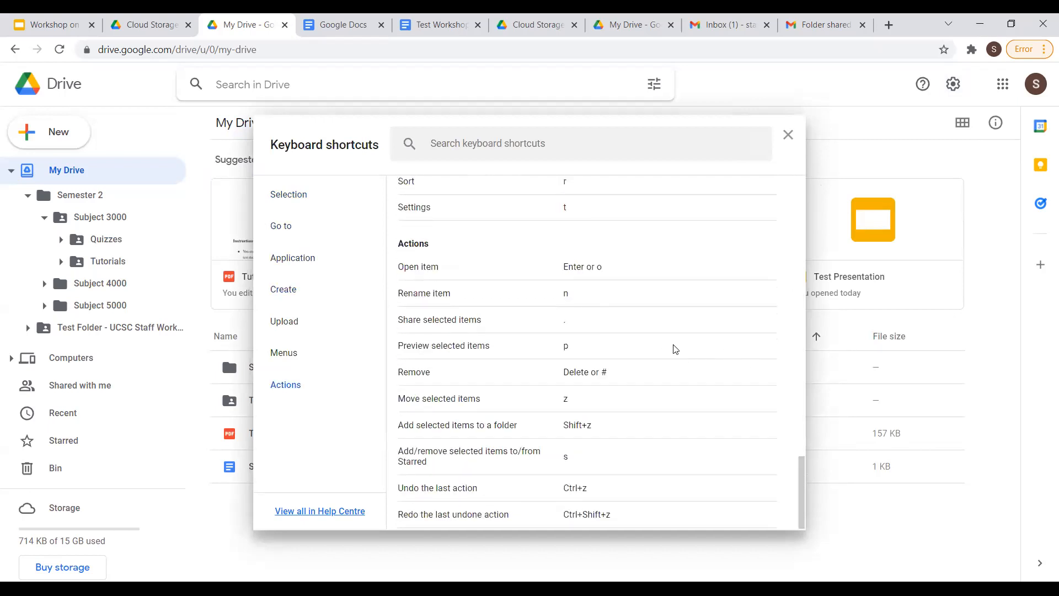
scroll(640, 350, "up", 6)
scroll(597, 342, "down", 1)
scroll(524, 303, "up", 2)
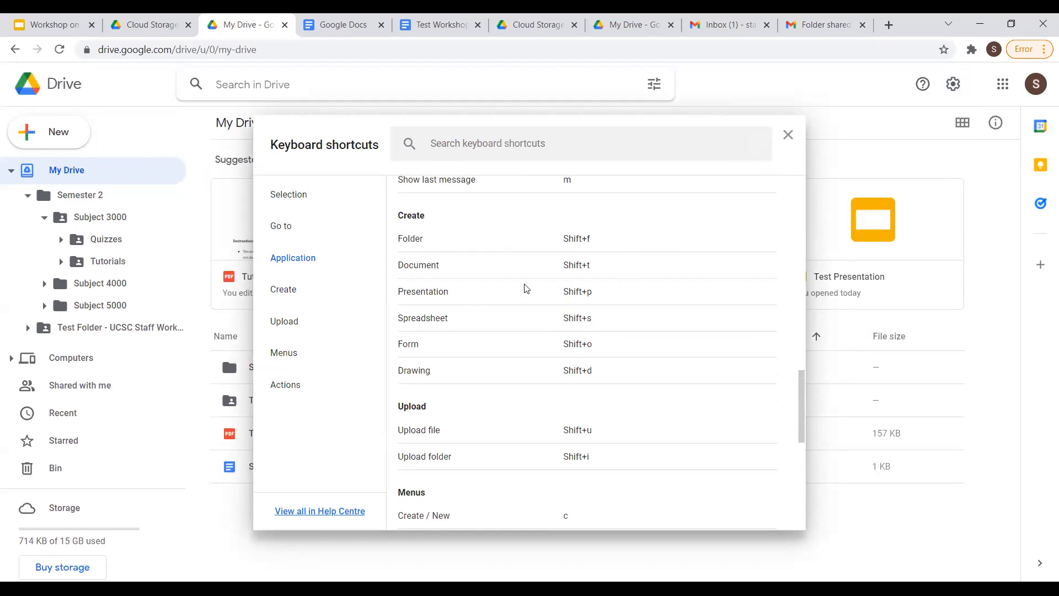
left_click(787, 134)
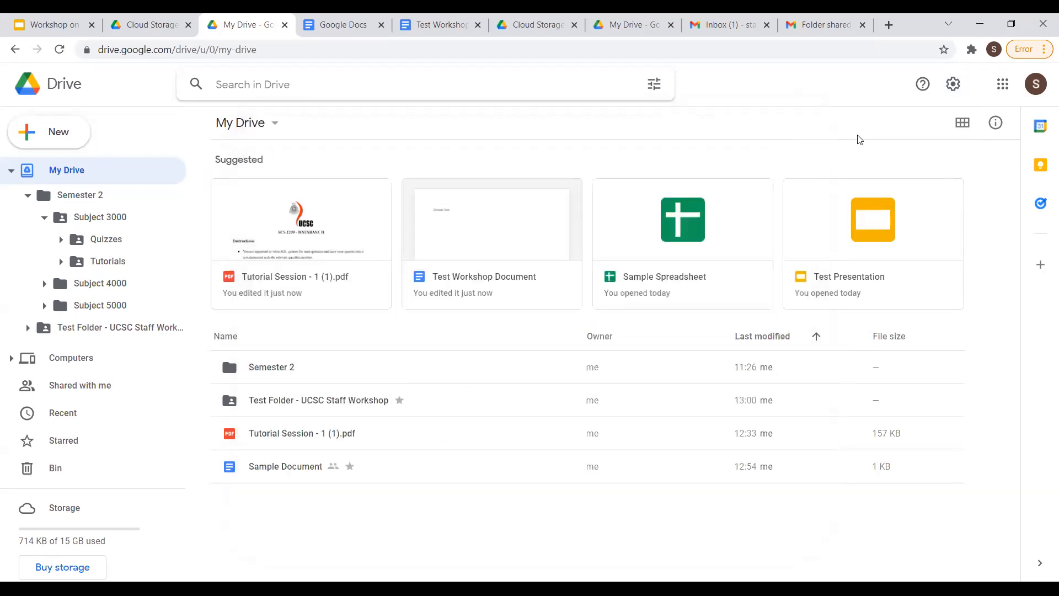
Open the Drive settings and look over the General options.
left_click(954, 84)
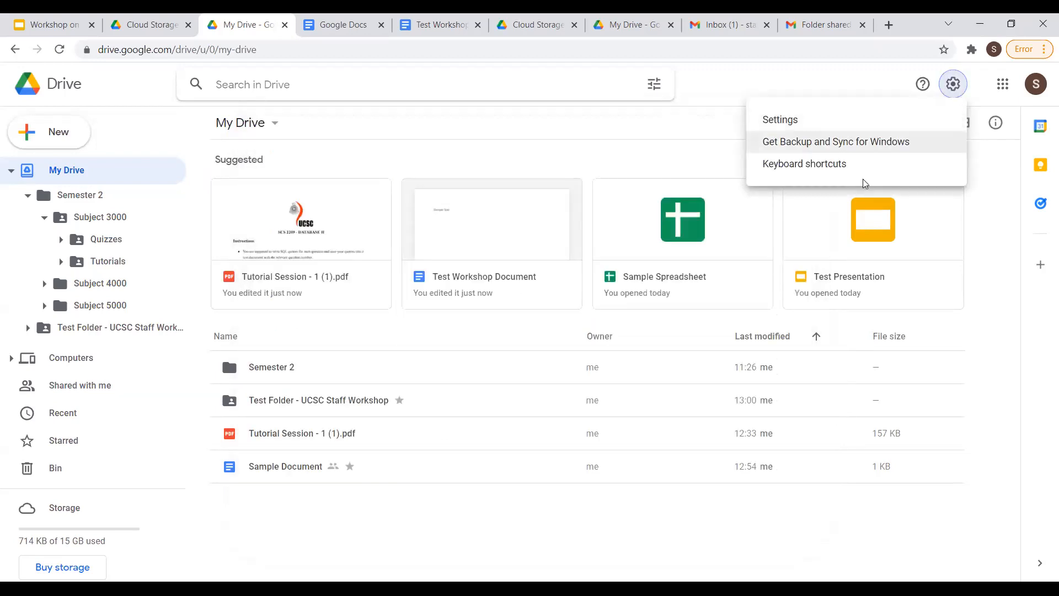
left_click(832, 119)
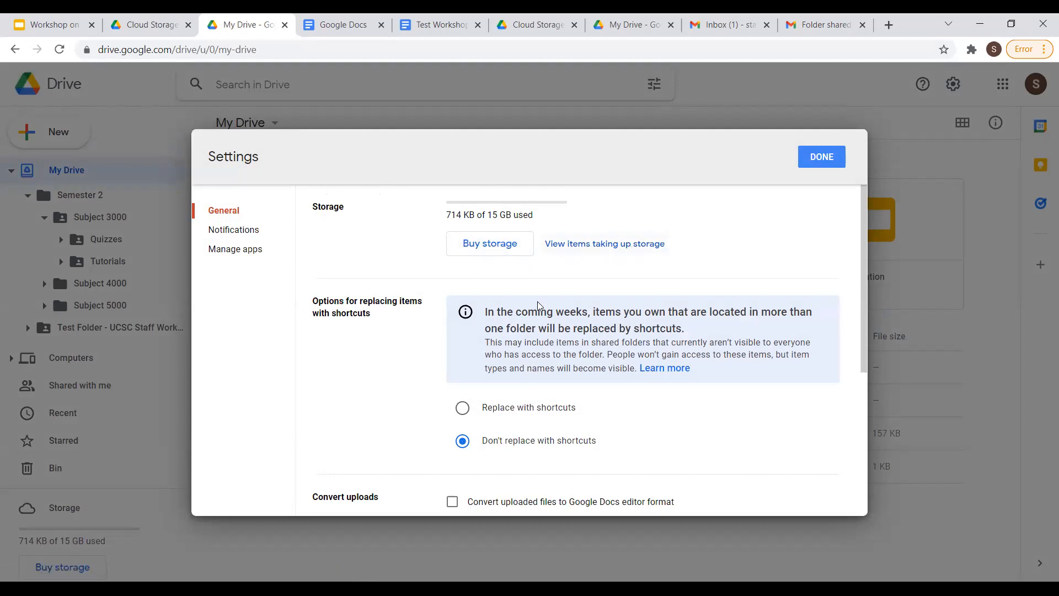
scroll(542, 367, "down", 3)
scroll(541, 367, "up", 3)
Try Replace with shortcuts and return to Don't replace with shortcuts, and turn conversion of uploads to Google Docs editor format on and off.
left_click(462, 407)
left_click(527, 441)
scroll(600, 359, "down", 3)
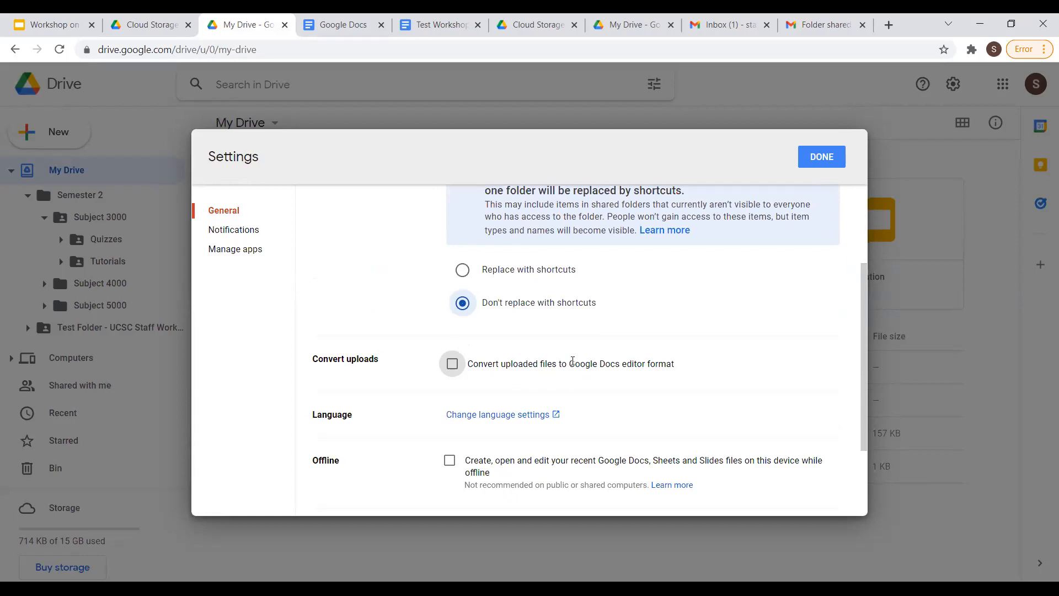
left_click(585, 363)
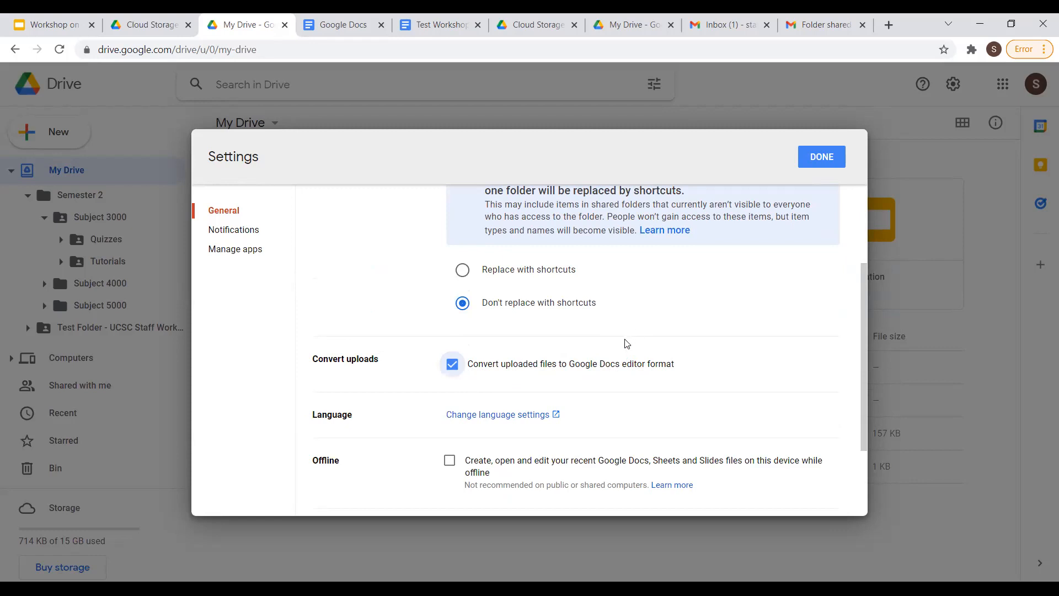
left_click(452, 365)
Open the Google Account language page from the Drive language setting and view the language options.
scroll(623, 400, "down", 2)
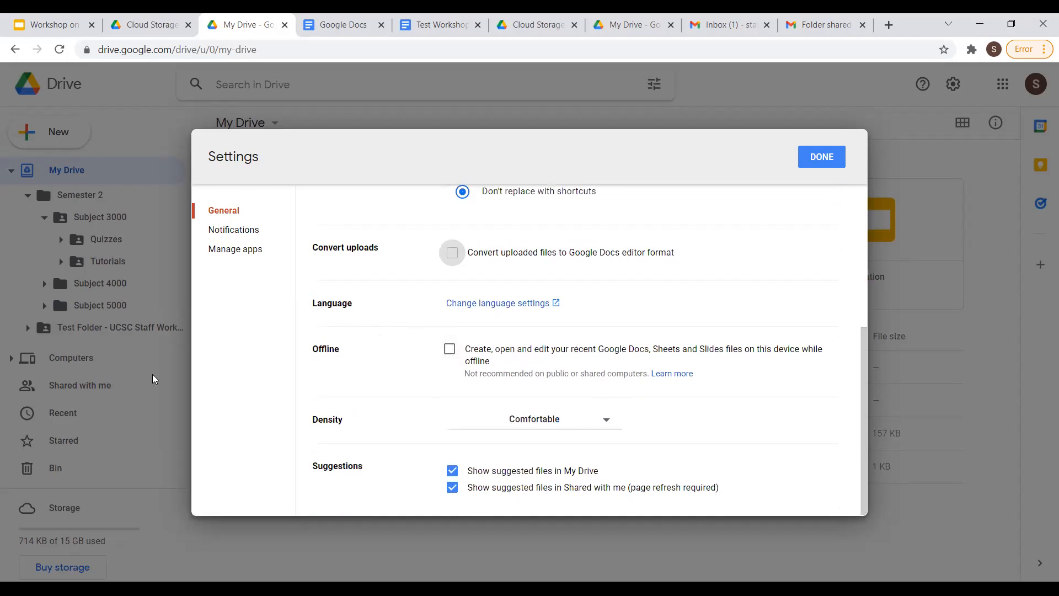
left_click(481, 312)
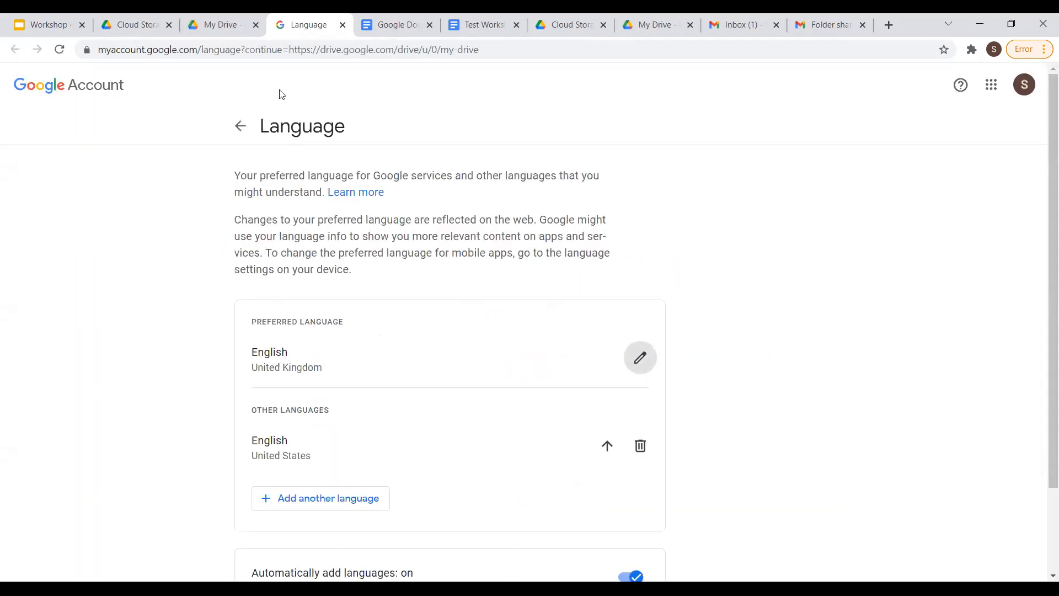
scroll(399, 422, "down", 1)
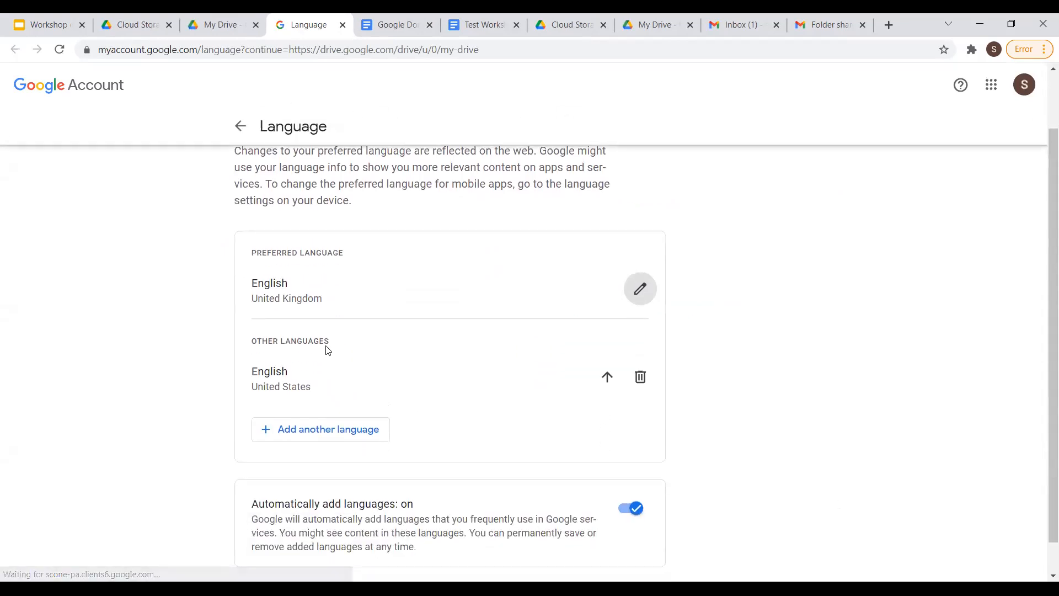
Change the Google Account's preferred language to Sinhala (සිංහල).
left_click(641, 290)
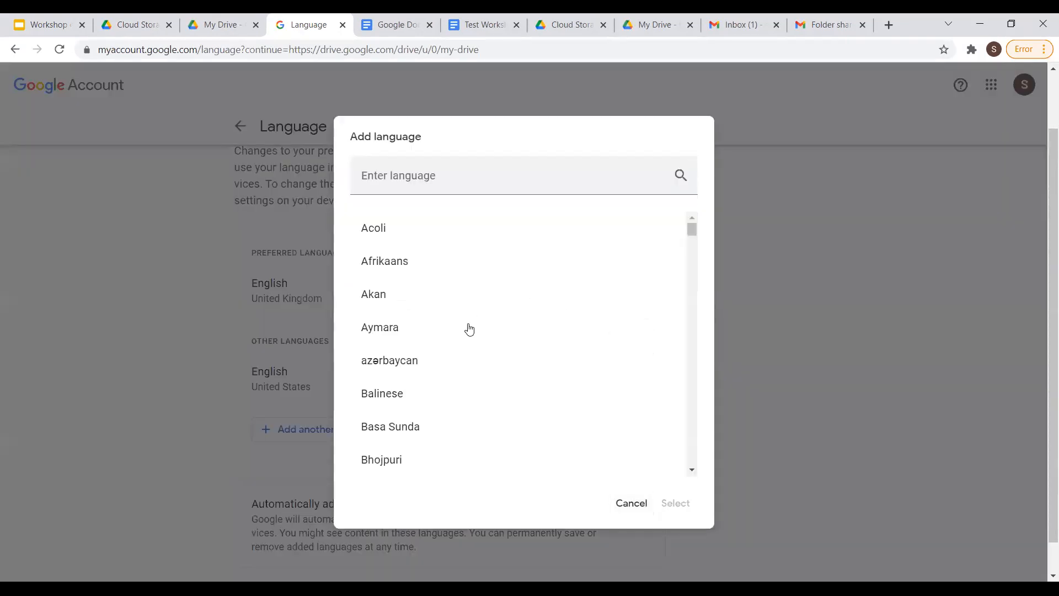
scroll(466, 340, "down", 15)
scroll(466, 340, "down", 20)
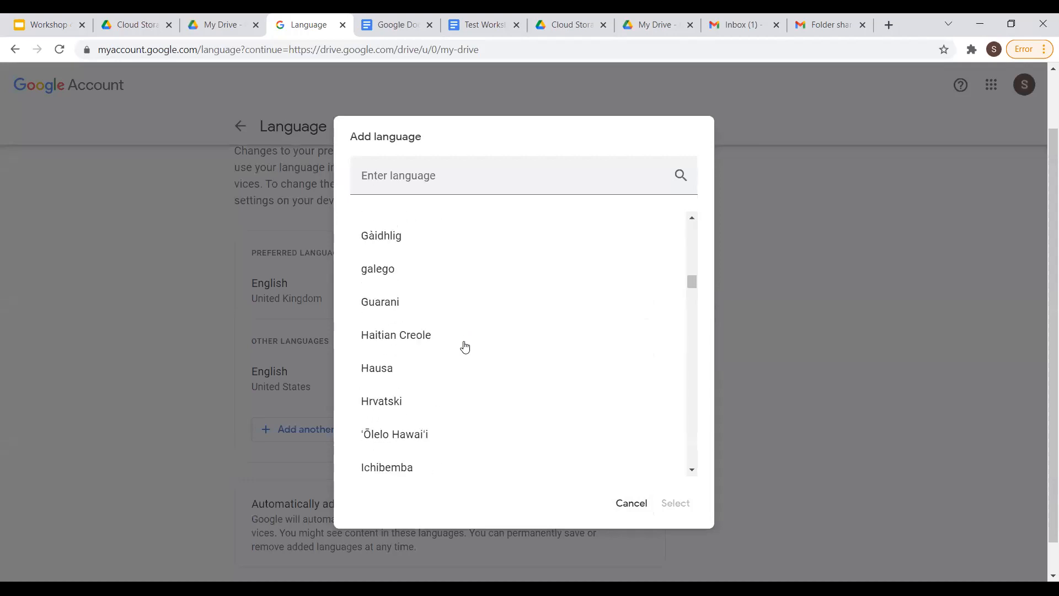
scroll(465, 346, "down", 20)
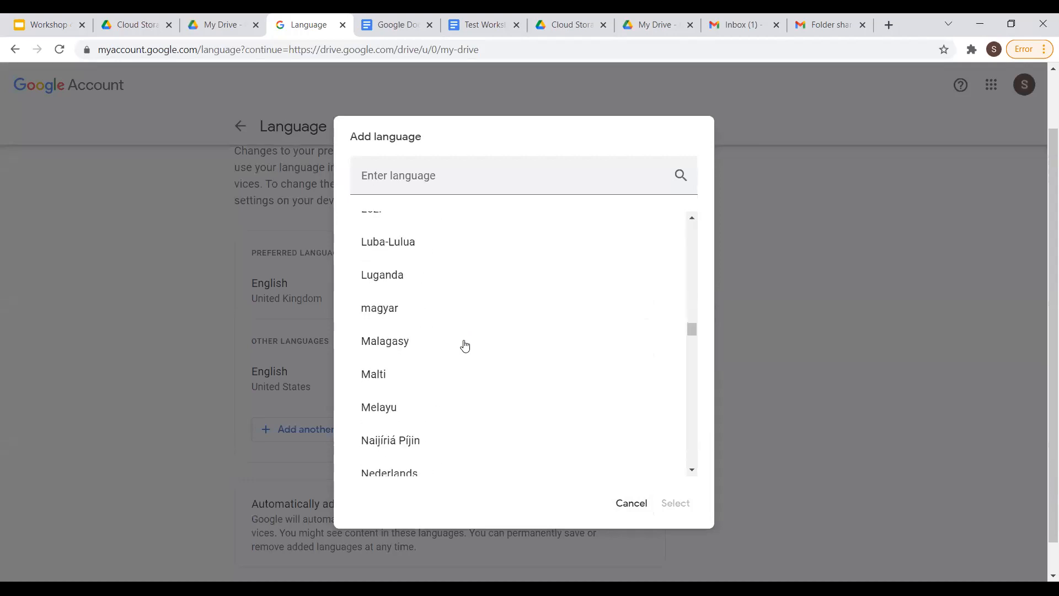
scroll(451, 350, "down", 4)
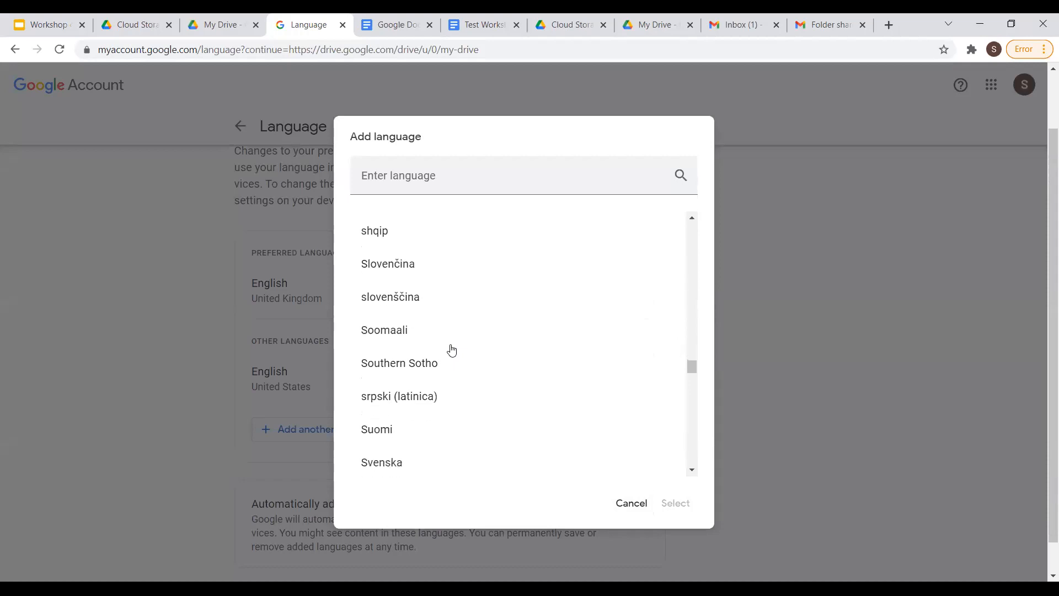
scroll(450, 353, "up", 1)
scroll(449, 353, "up", 3)
scroll(450, 350, "down", 15)
scroll(450, 347, "down", 10)
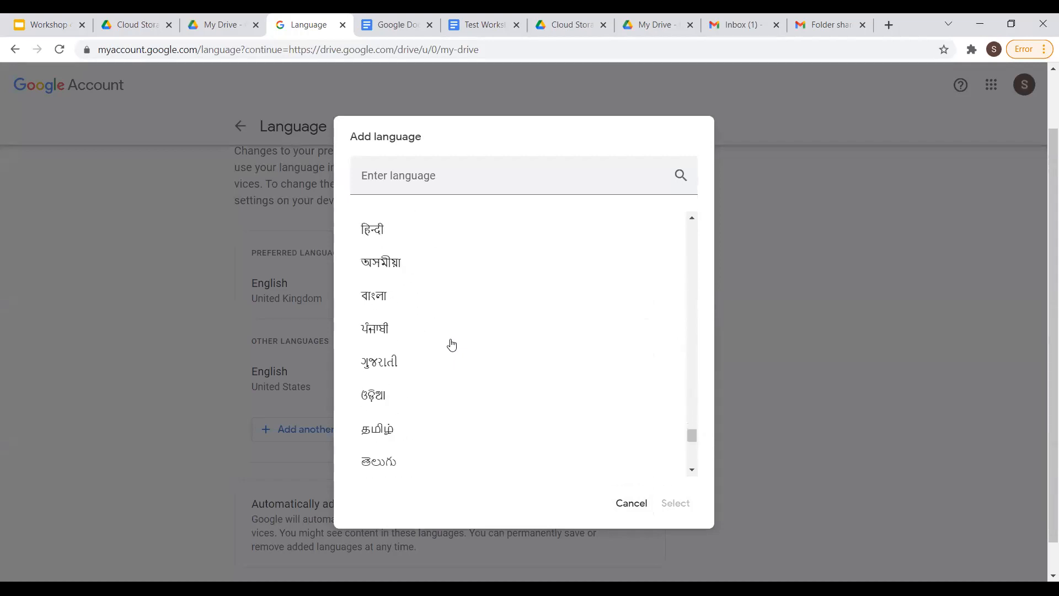
left_click(383, 279)
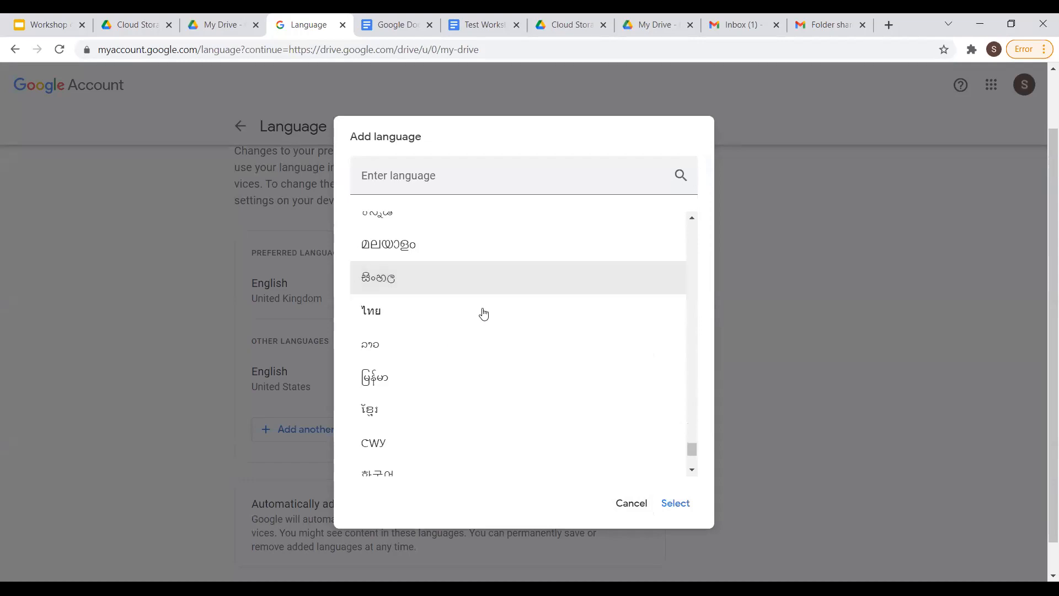
left_click(681, 503)
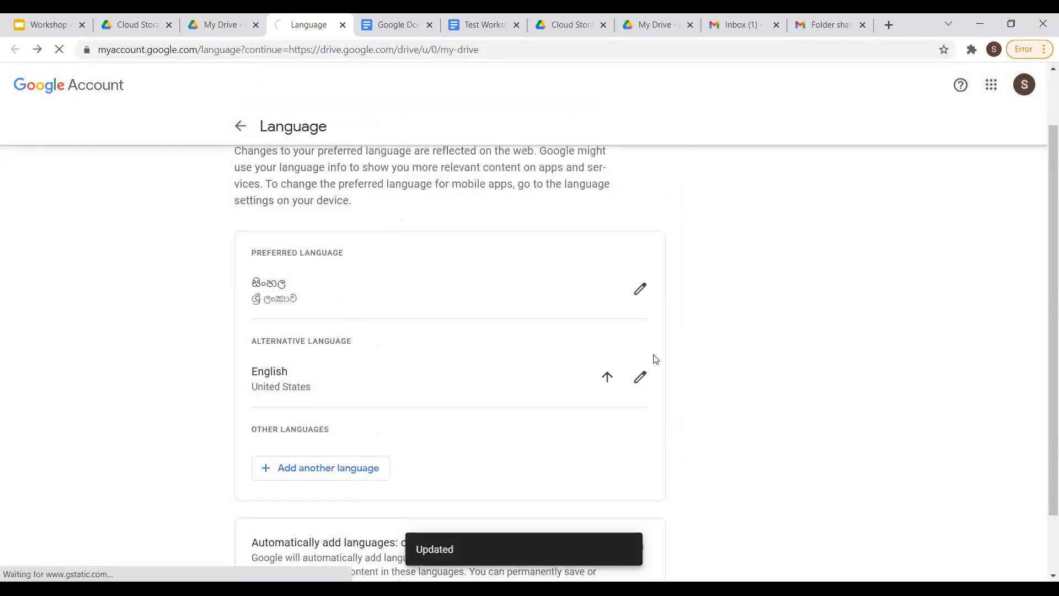
Return to Google Drive, close its settings, and reload My Drive to apply the Sinhala interface.
left_click(225, 25)
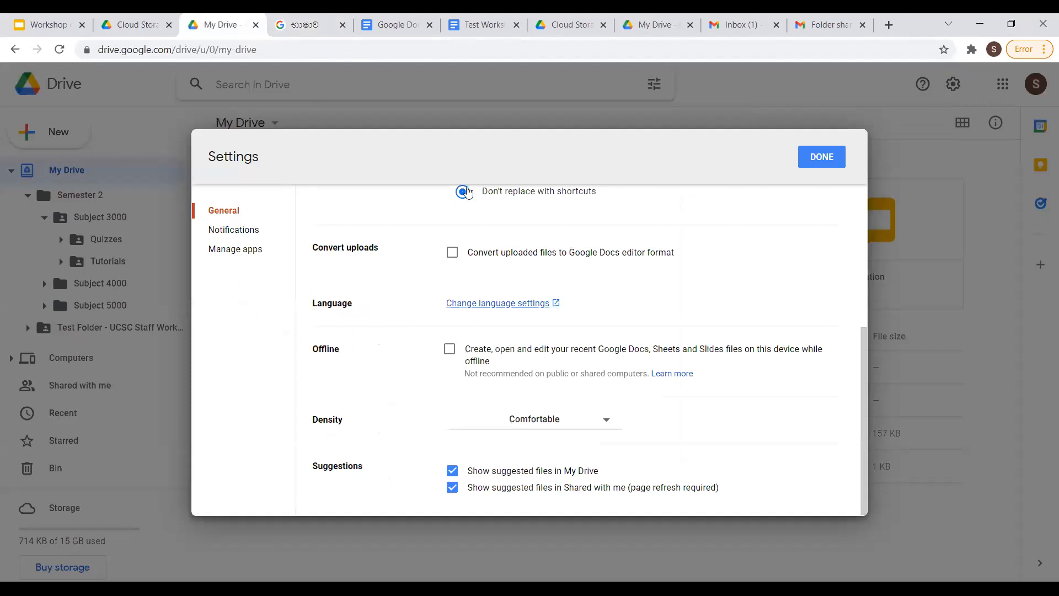
left_click(821, 156)
left_click(59, 49)
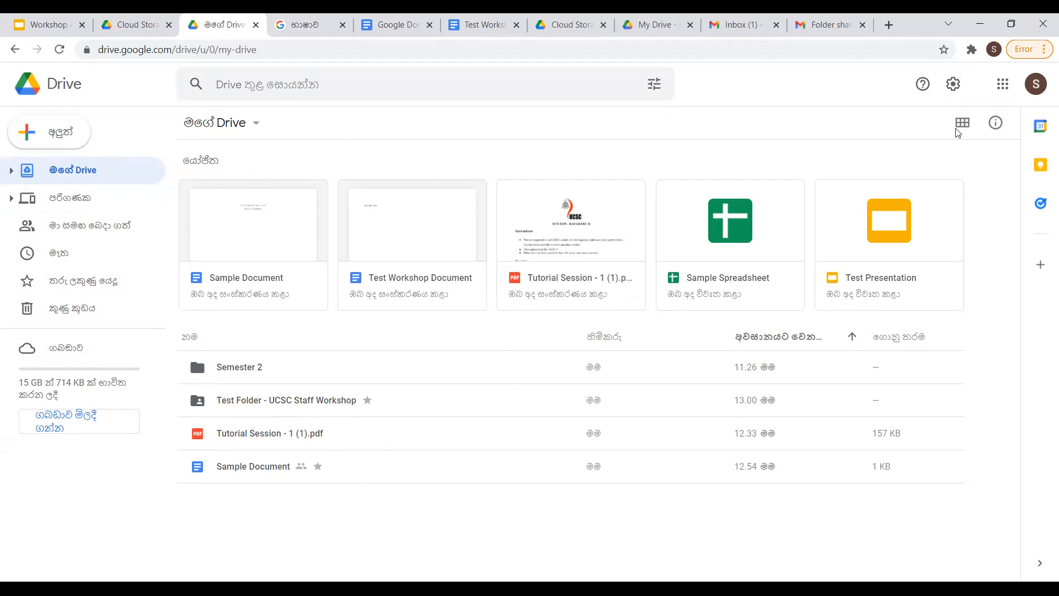
Reopen the Drive settings in the Sinhala interface and open the Google Account language page from them.
left_click(953, 84)
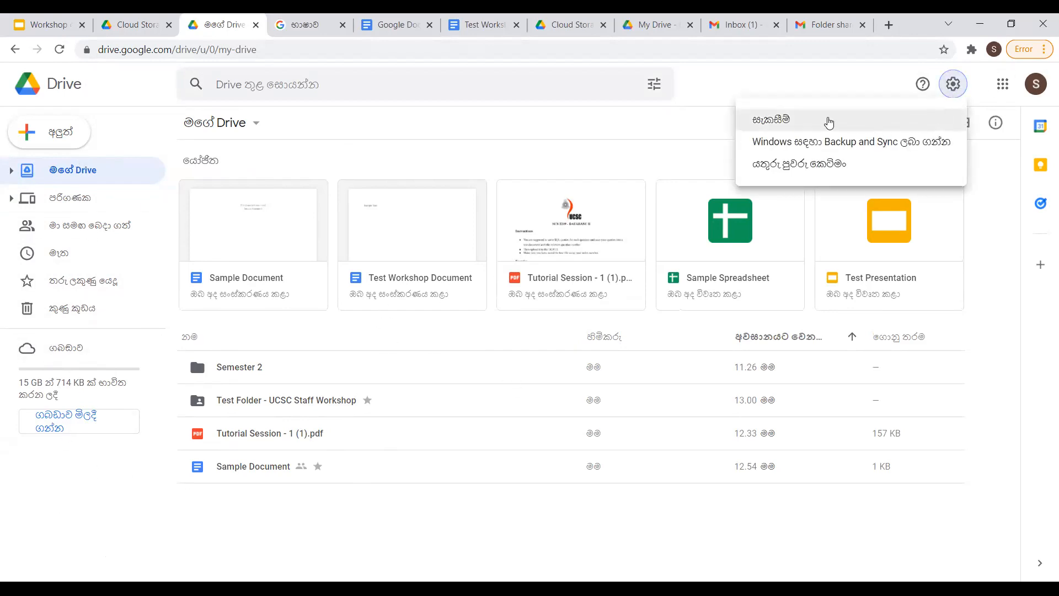
left_click(771, 119)
scroll(573, 341, "down", 4)
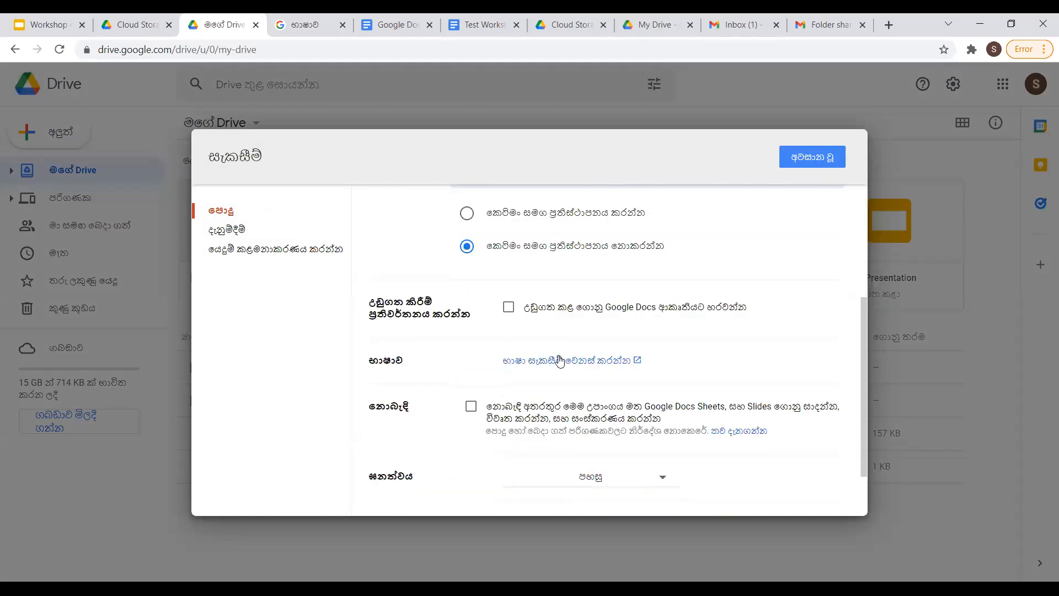
left_click(571, 364)
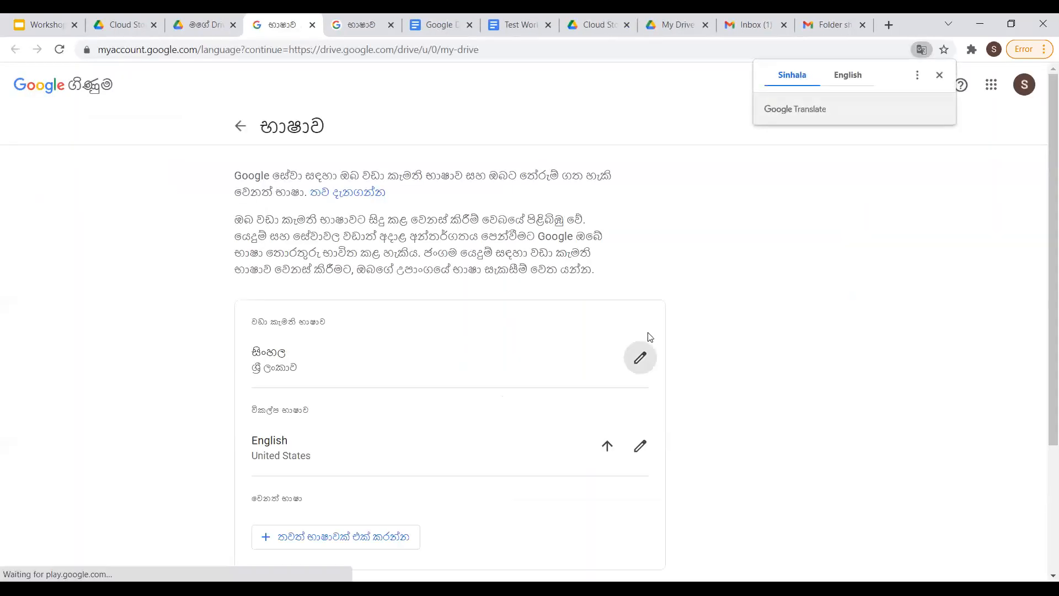
Set the Google Account's preferred language to English (United Kingdom).
left_click(639, 360)
scroll(507, 361, "down", 5)
scroll(508, 361, "up", 5)
scroll(450, 324, "down", 7)
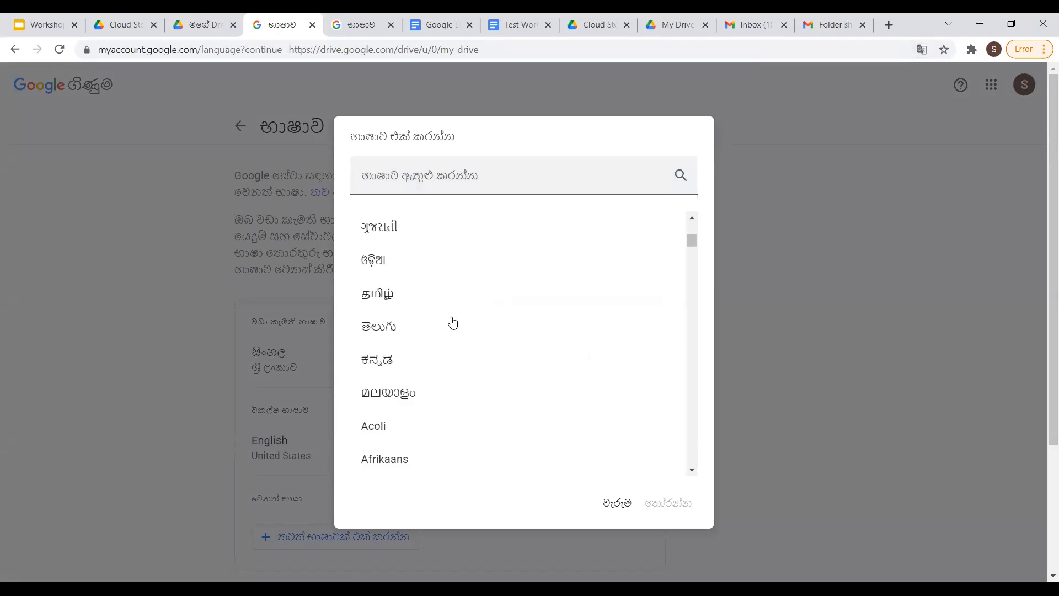
scroll(452, 323, "down", 20)
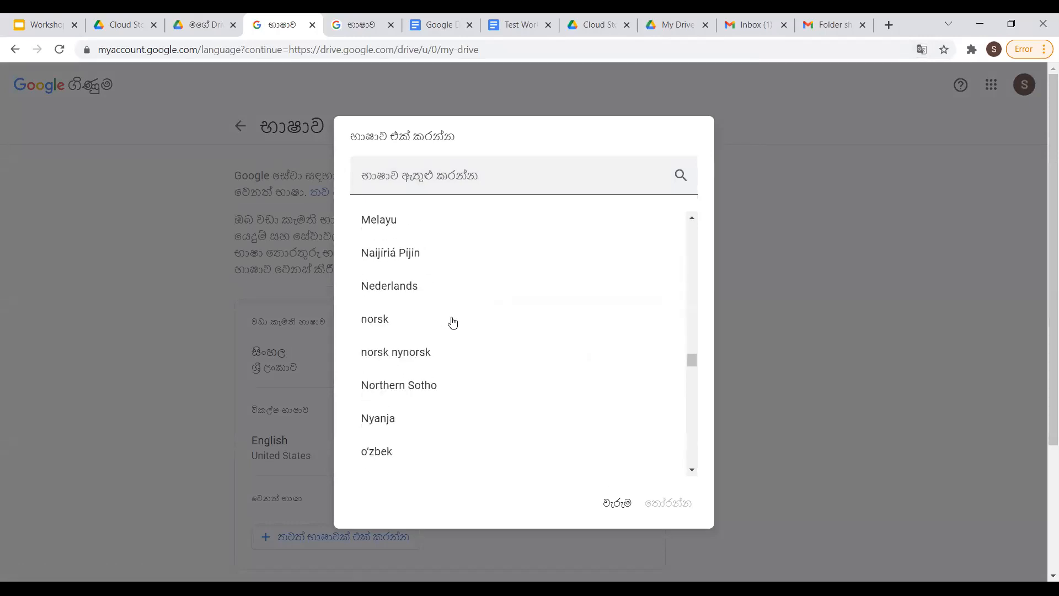
scroll(452, 323, "down", 10)
scroll(453, 320, "up", 15)
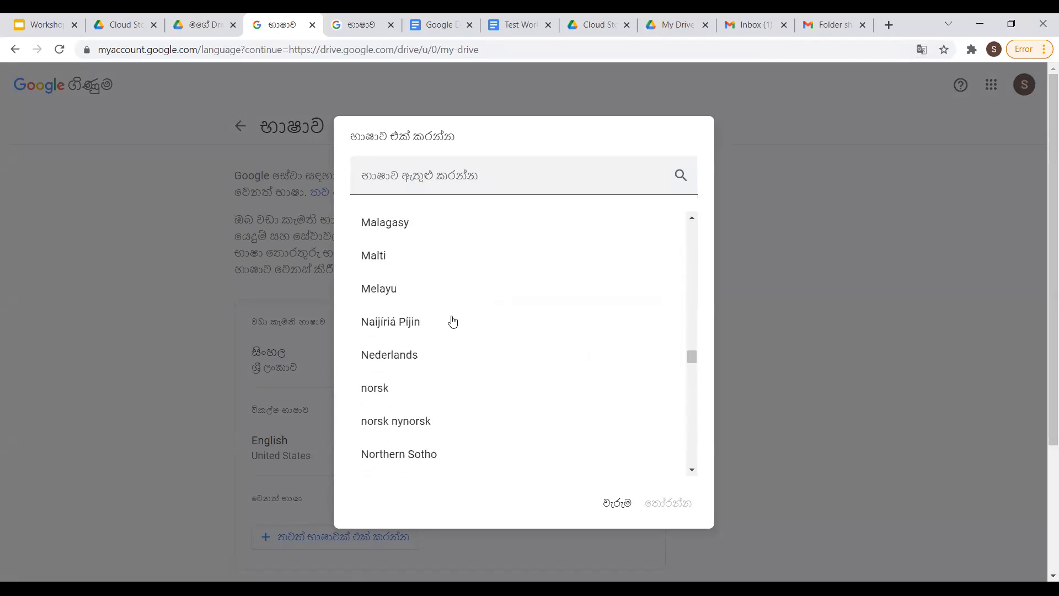
scroll(455, 319, "down", 20)
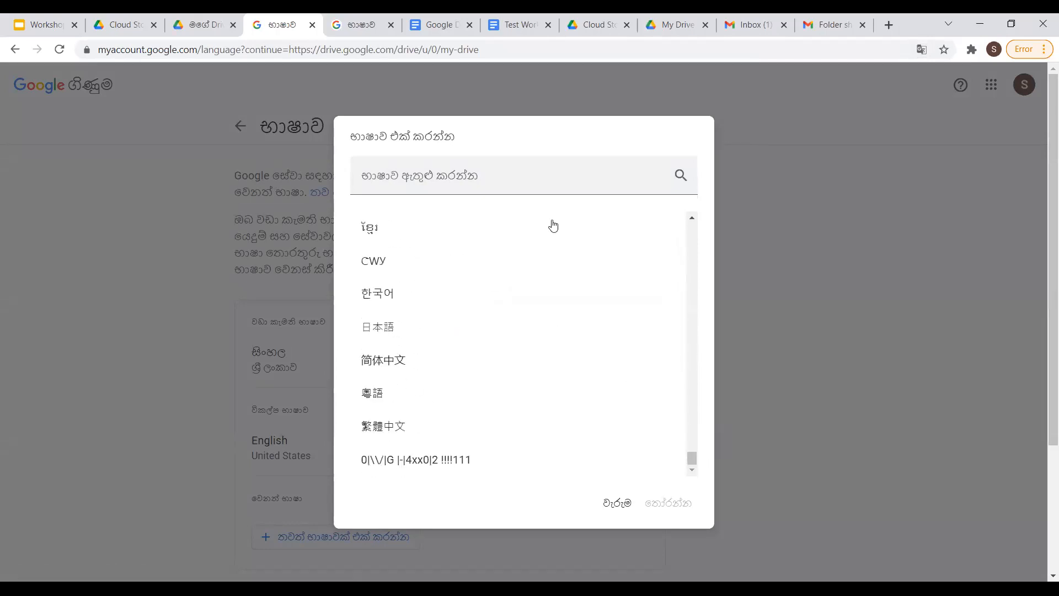
left_click_drag(691, 457, 696, 391)
left_click_drag(692, 429, 704, 355)
left_click_drag(708, 315, 714, 273)
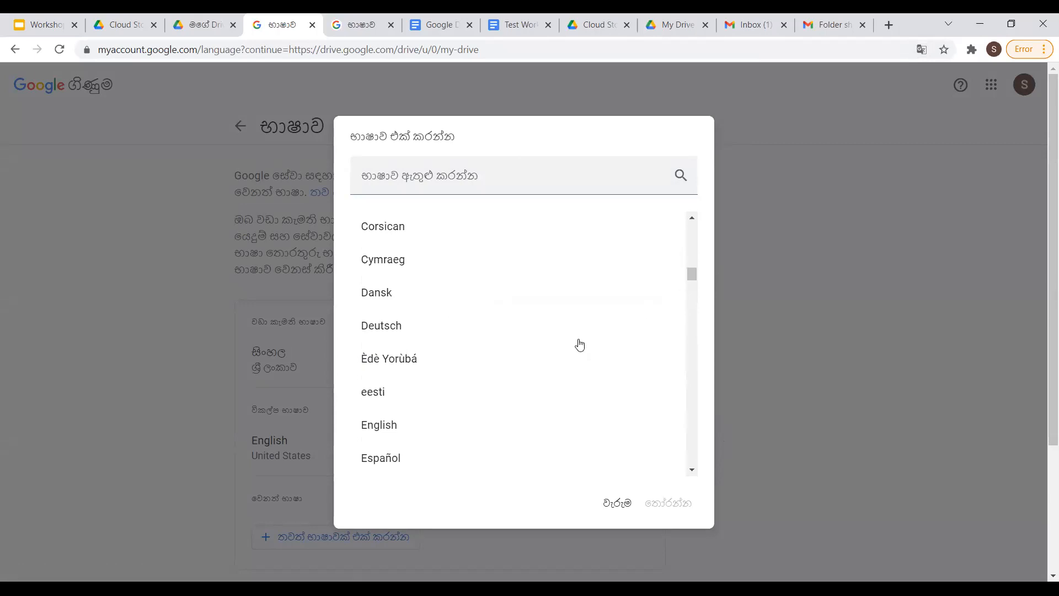
left_click(453, 414)
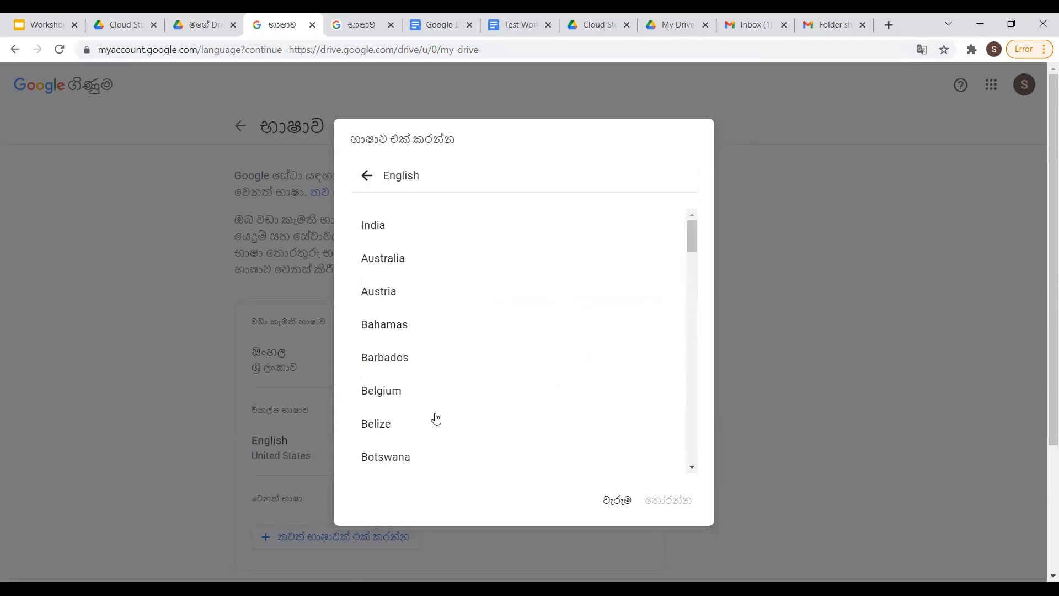
scroll(446, 448, "down", 20)
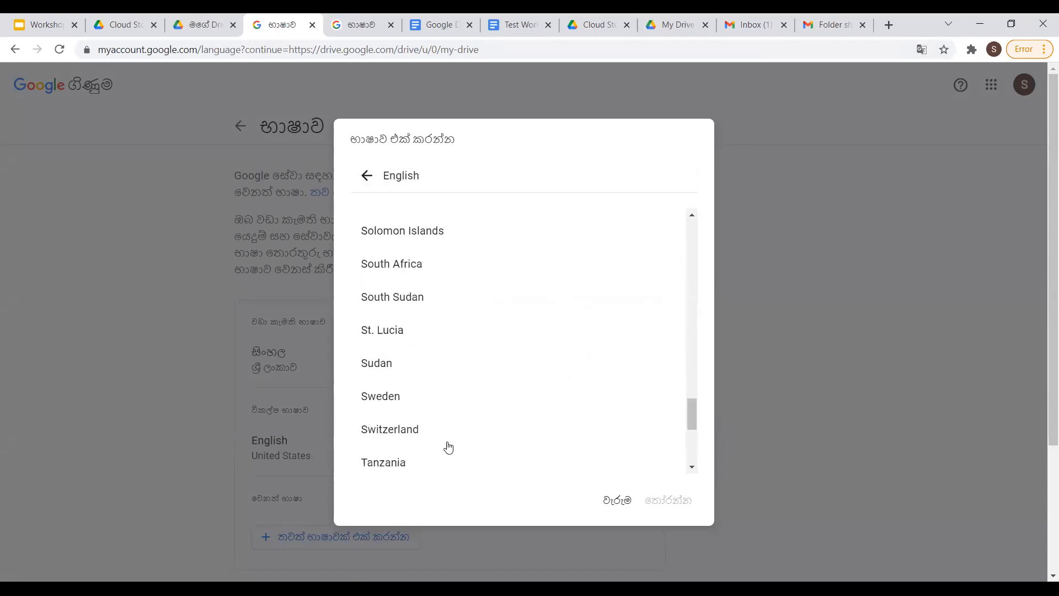
scroll(448, 448, "down", 5)
left_click(399, 324)
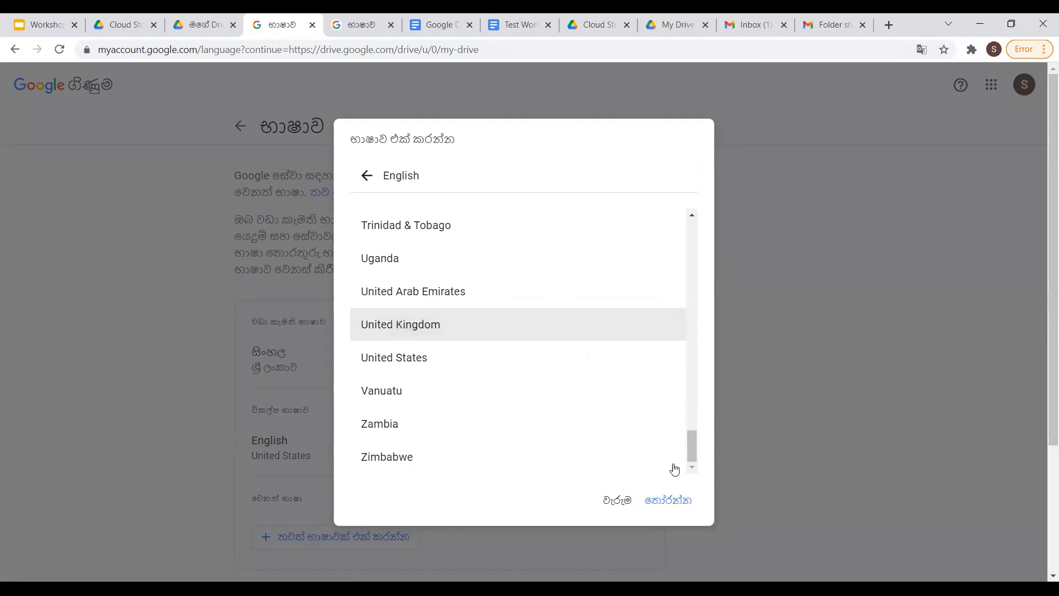
left_click(653, 501)
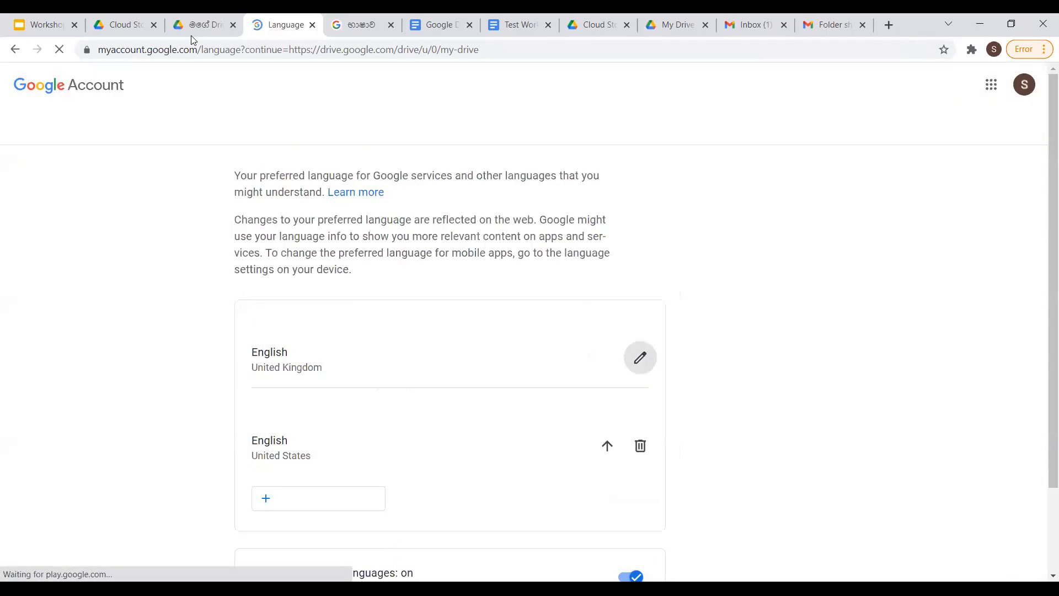
Go back to Google Drive, close the open settings, and reload My Drive to apply the English interface.
left_click(193, 26)
left_click(786, 157)
left_click(53, 50)
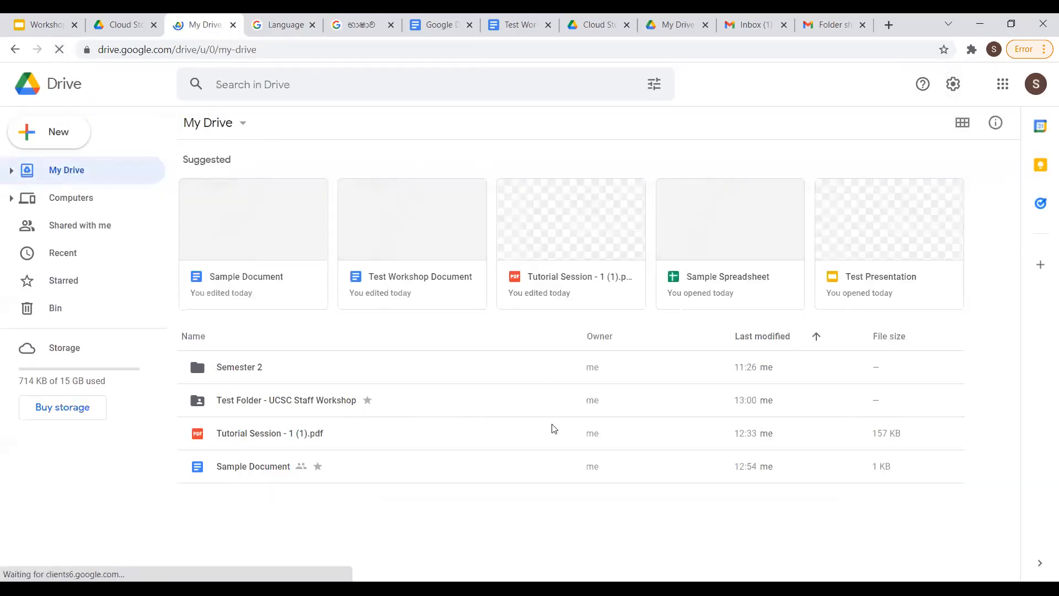
Open the Drive settings and turn the option to show suggested files in My Drive off and back on.
left_click(953, 84)
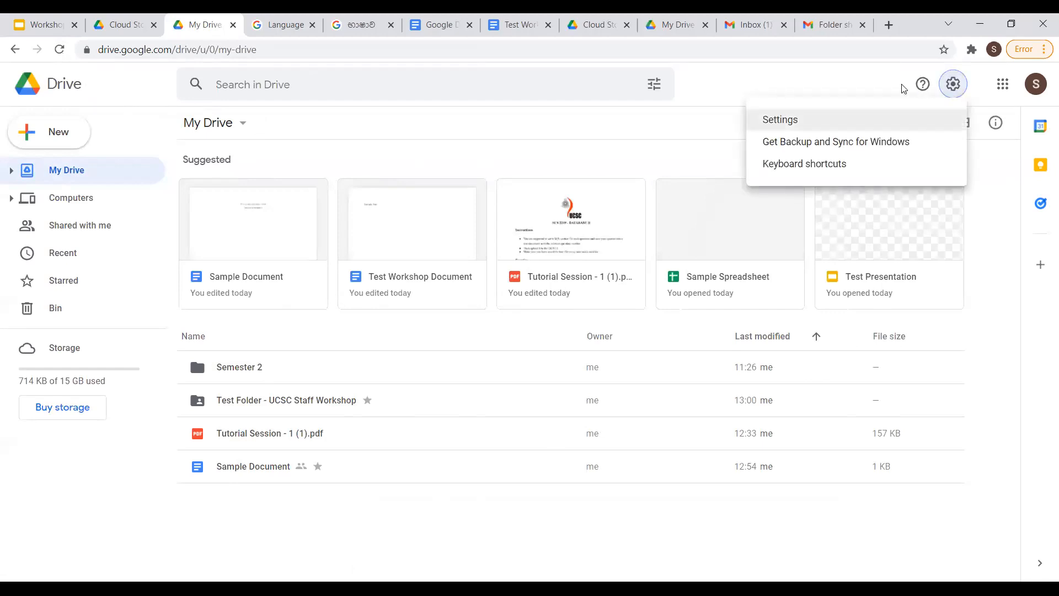
left_click(818, 121)
scroll(549, 358, "down", 4)
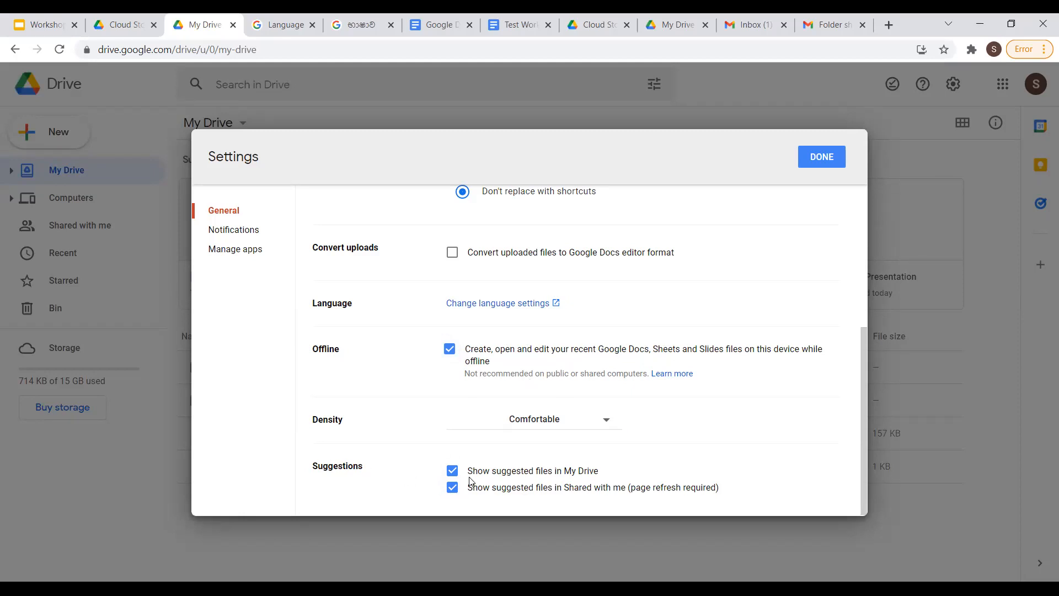
left_click_drag(438, 151, 683, 194)
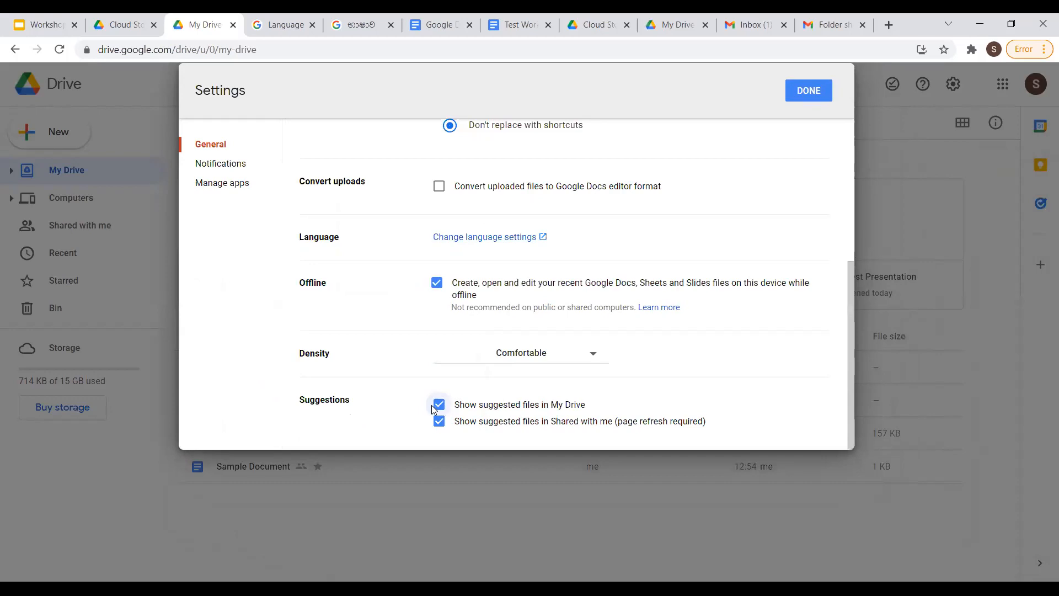
left_click(439, 405)
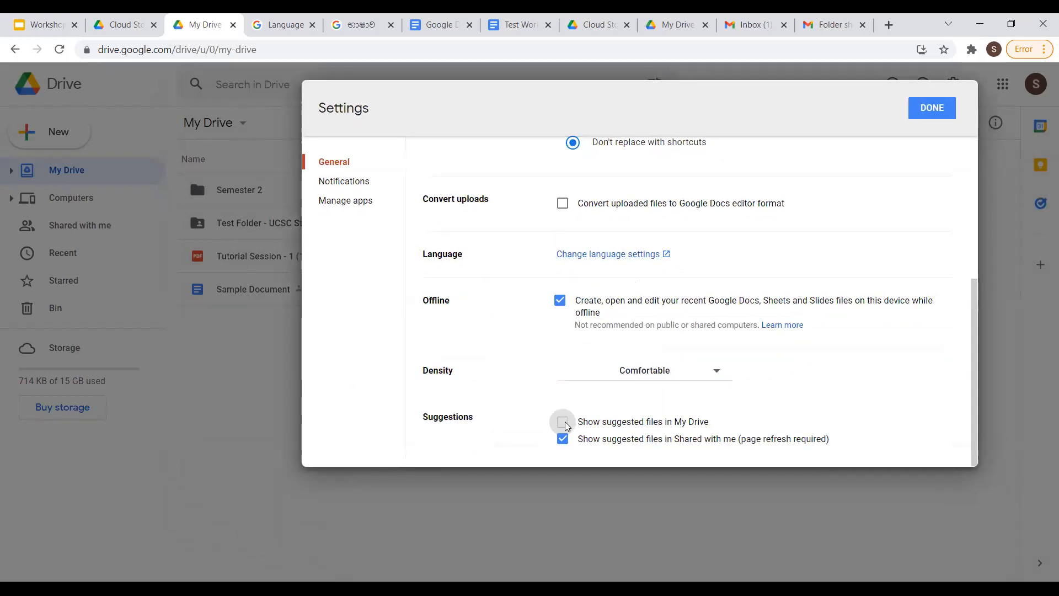
left_click(561, 422)
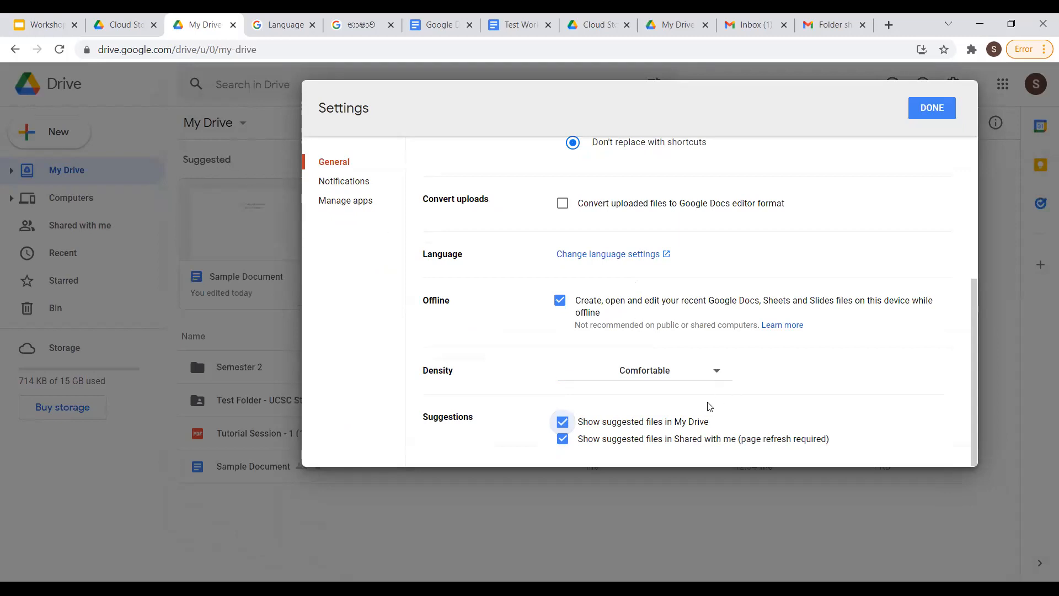
Go to the Notifications settings and enable updates about Google Drive items in the browser.
scroll(778, 436, "up", 5)
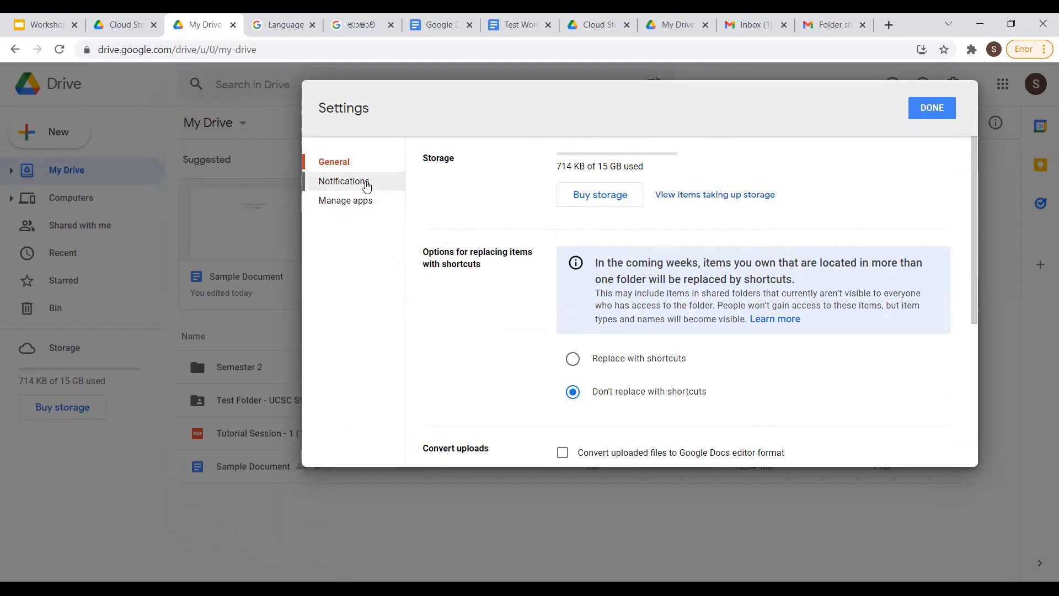
left_click(366, 184)
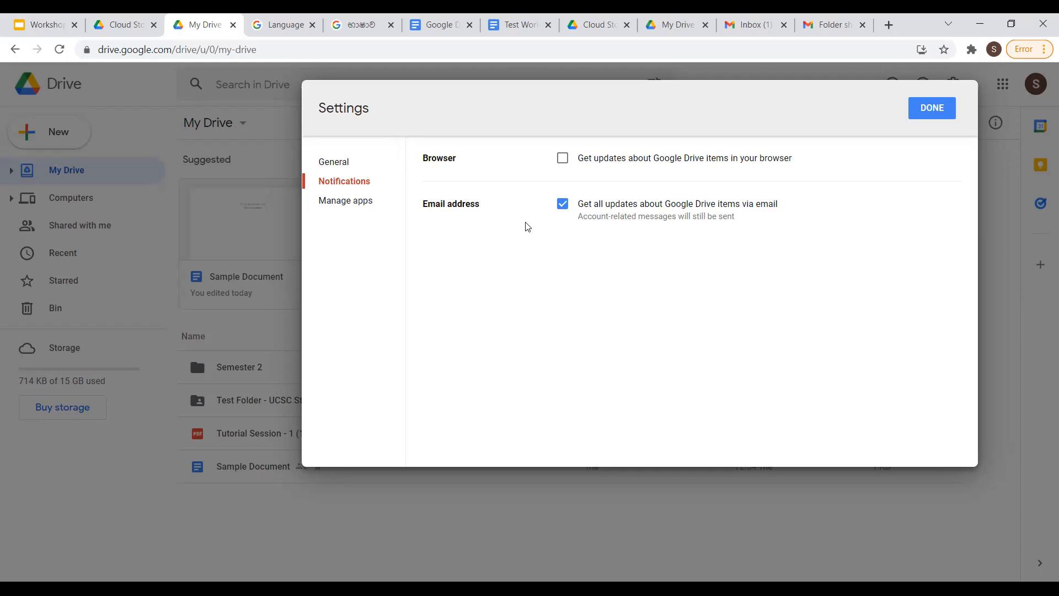
left_click_drag(422, 158, 467, 160)
left_click(425, 207)
left_click(563, 159)
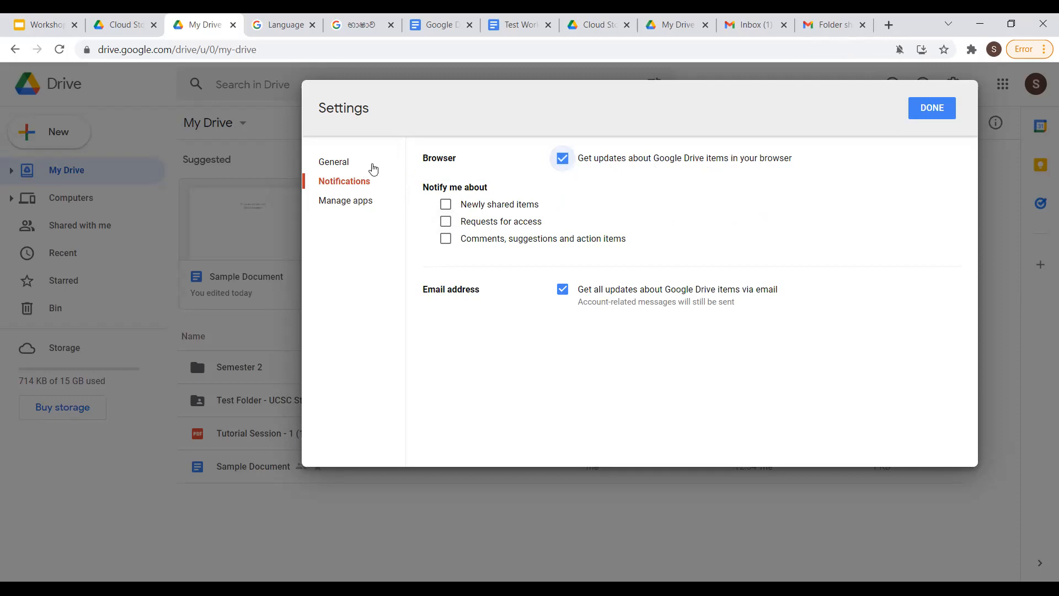
Try to enable notifications for newly shared items and to turn off the browser updates.
left_click(446, 206)
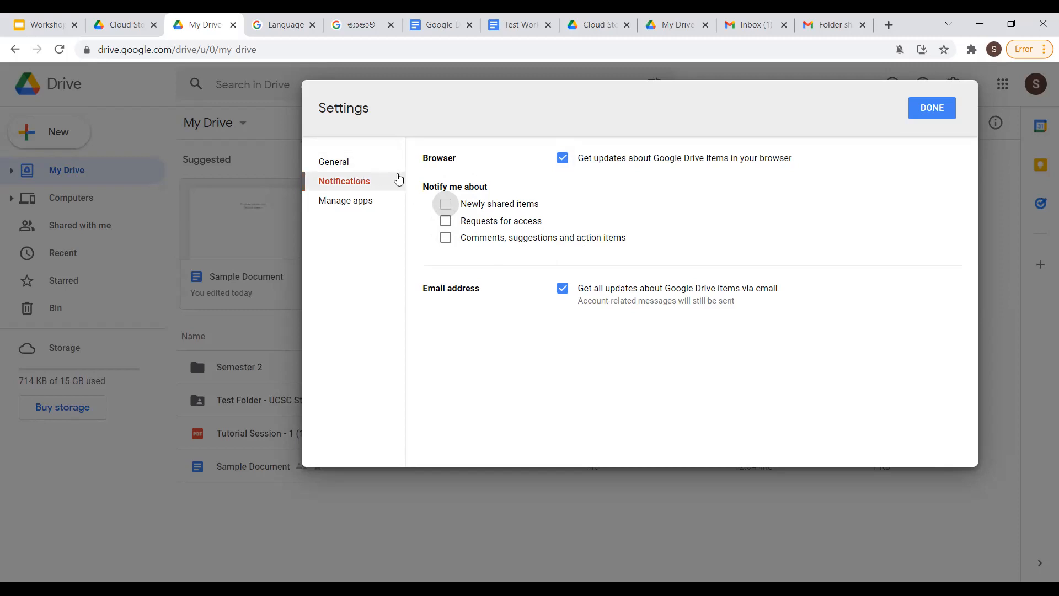
left_click(562, 158)
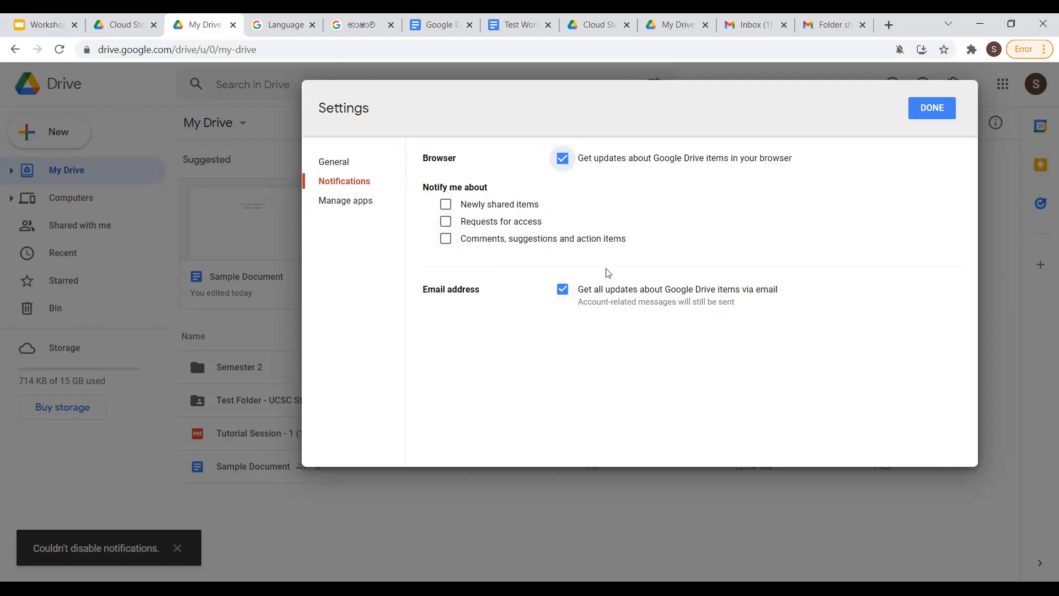
Switch to Gmail, view the invitation email for the shared folder Test Folder - UCSC Staff Workshop, and return to the Drive settings.
left_click(761, 23)
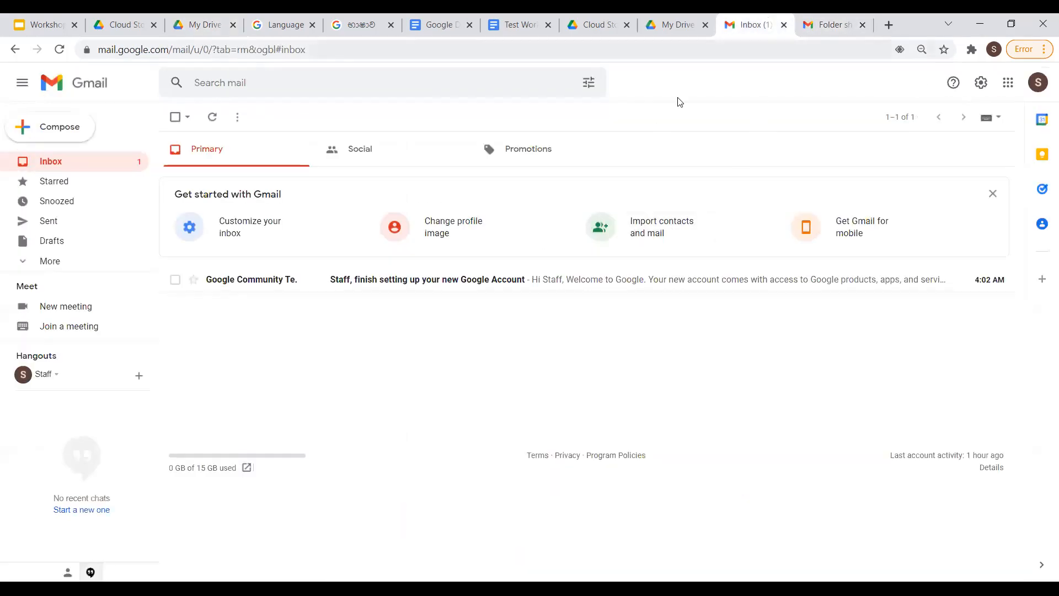
key("ctrl+Tab")
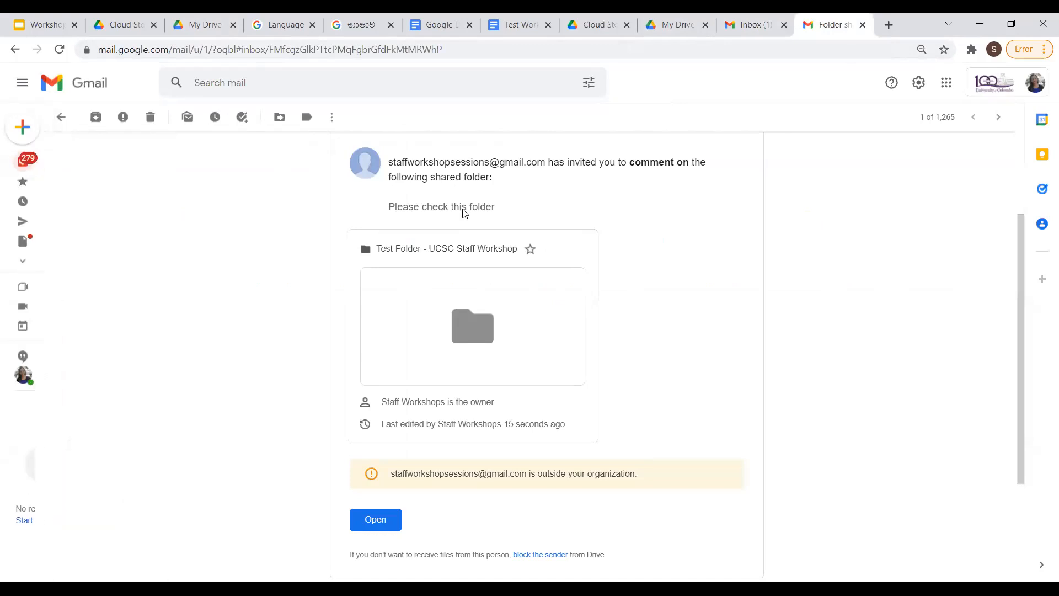
scroll(255, 176, "up", 3)
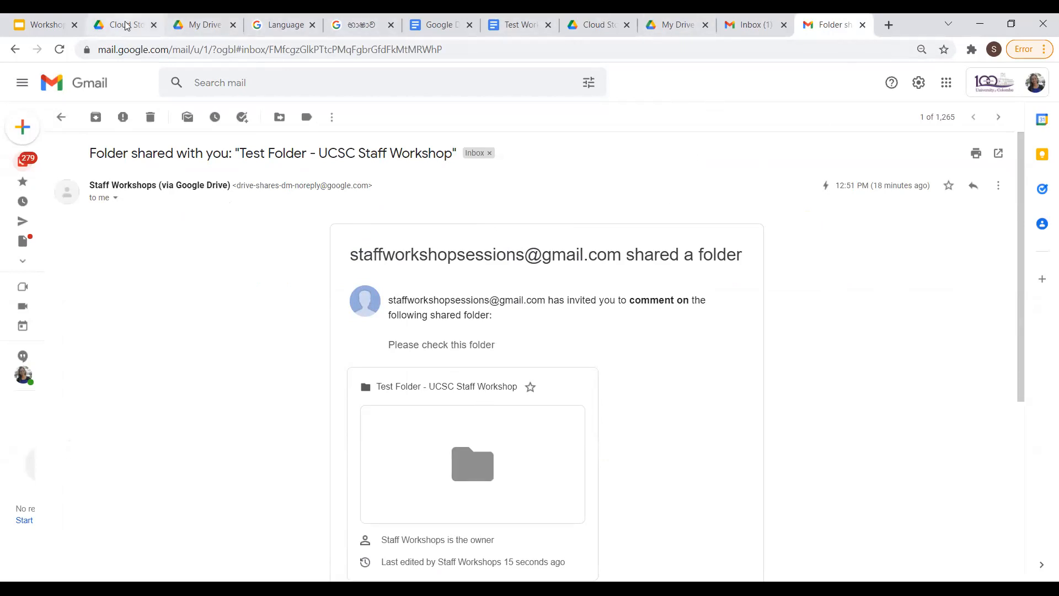
left_click(193, 22)
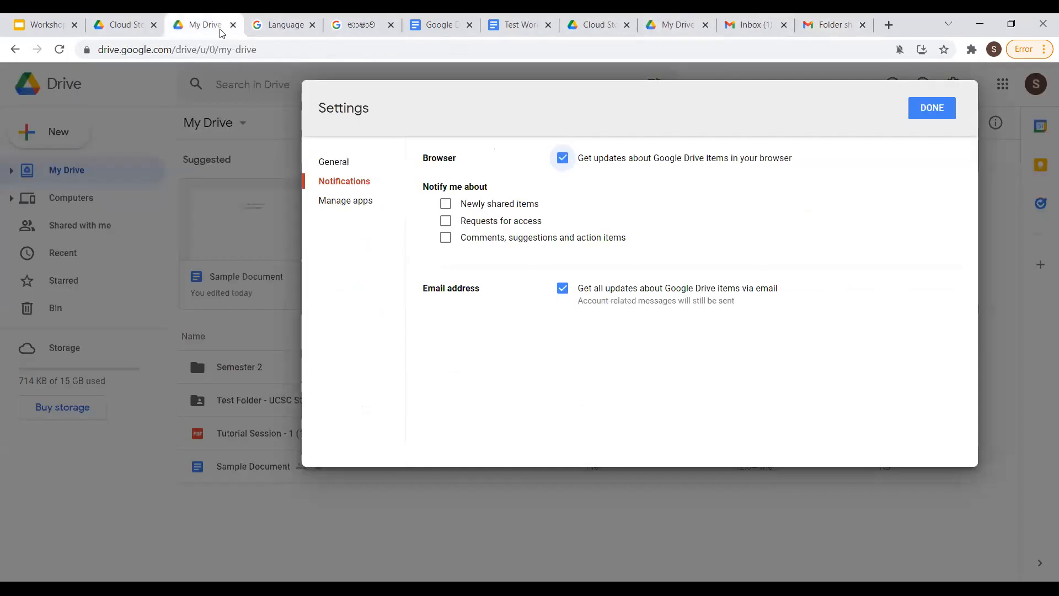
Try once more to turn off browser updates about Drive items and close the settings.
left_click(563, 159)
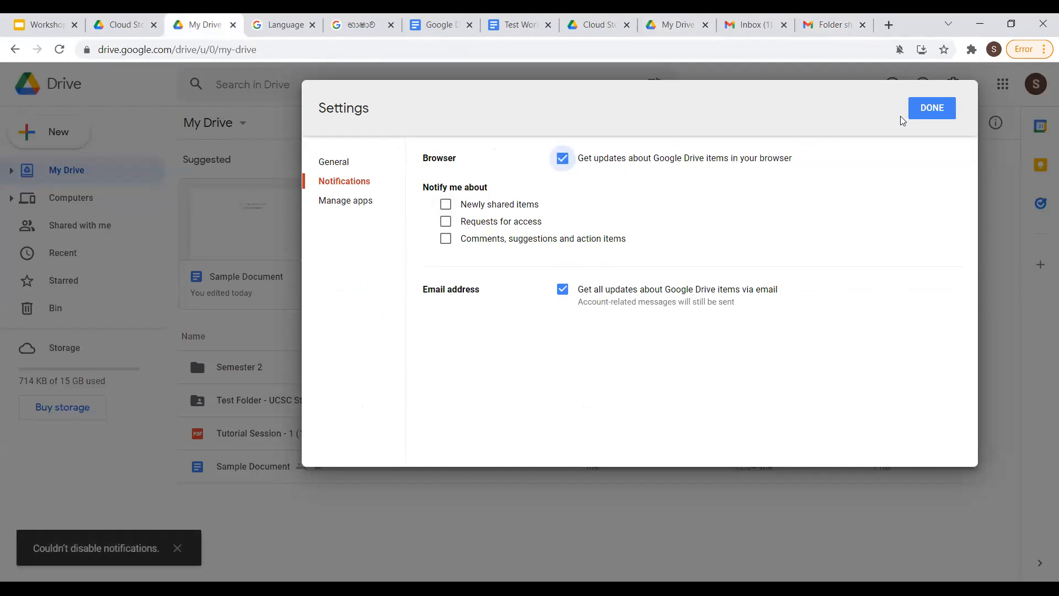
left_click(913, 112)
Reopen the Drive settings and look through the apps connected to Drive under Manage apps.
left_click(953, 86)
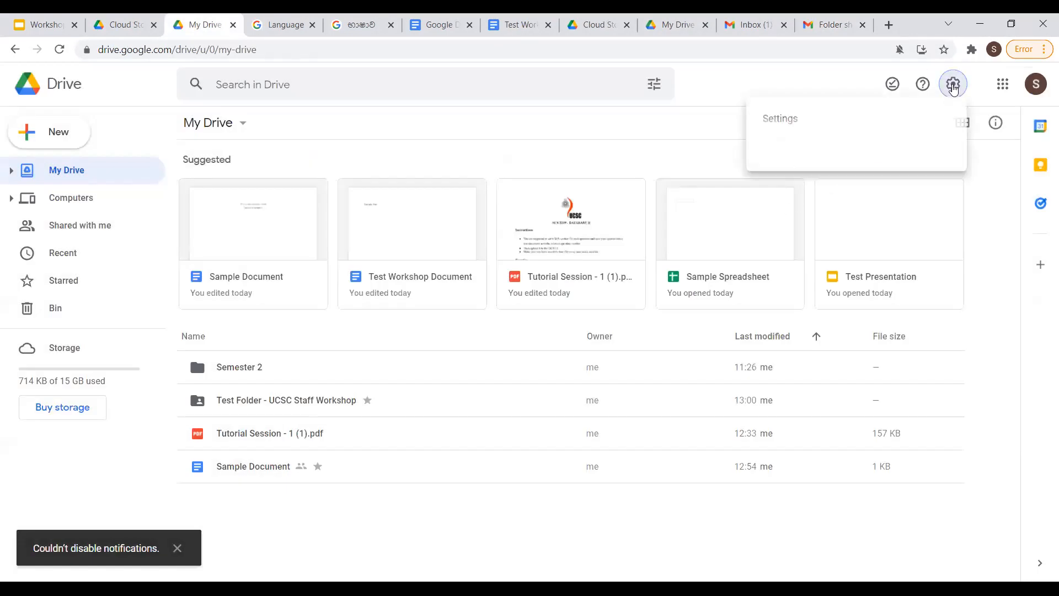
left_click(813, 118)
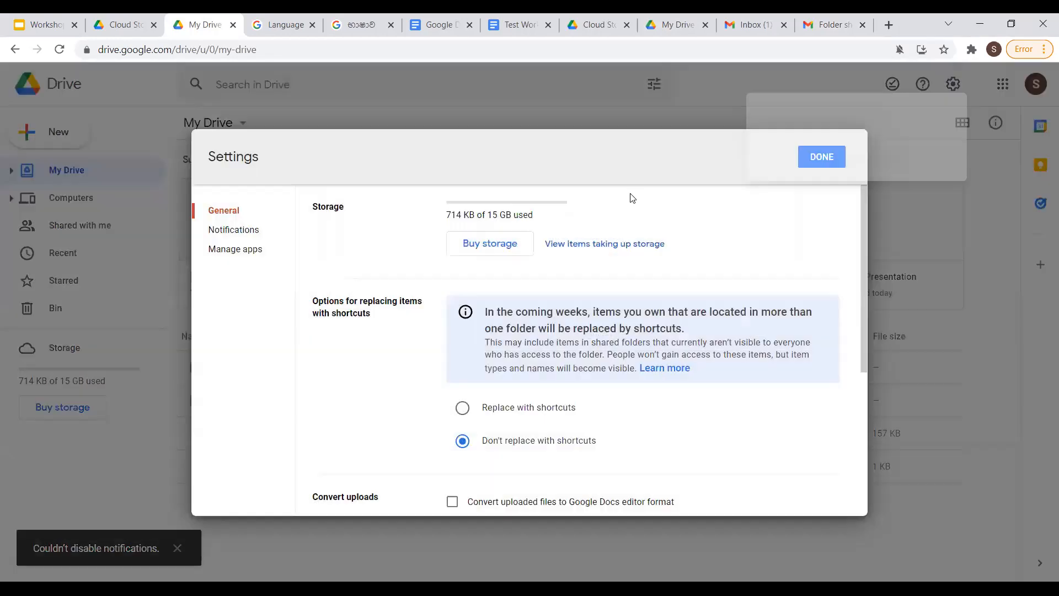
left_click(262, 253)
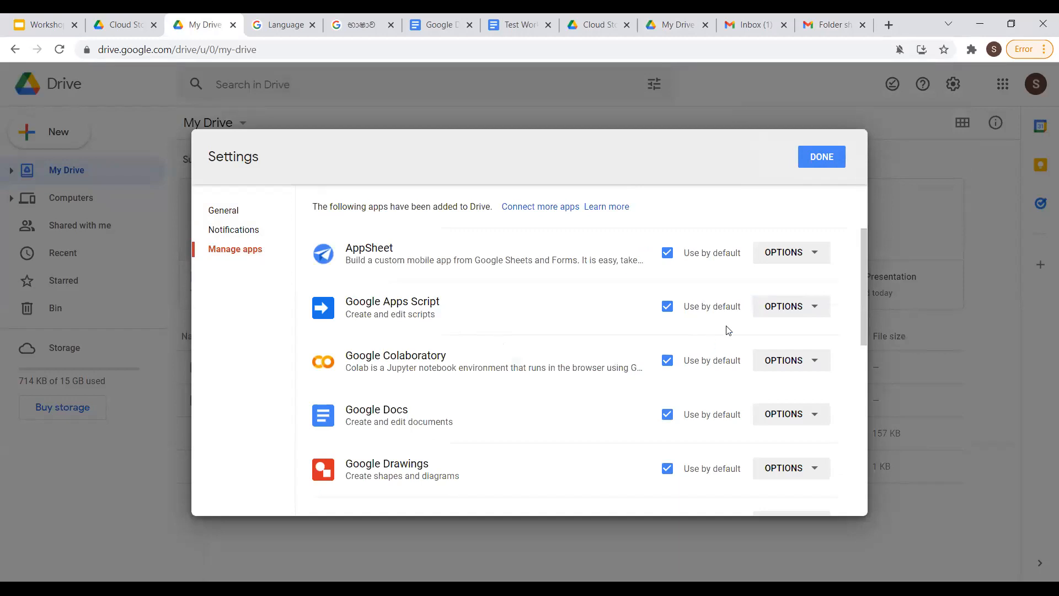
scroll(692, 381, "down", 5)
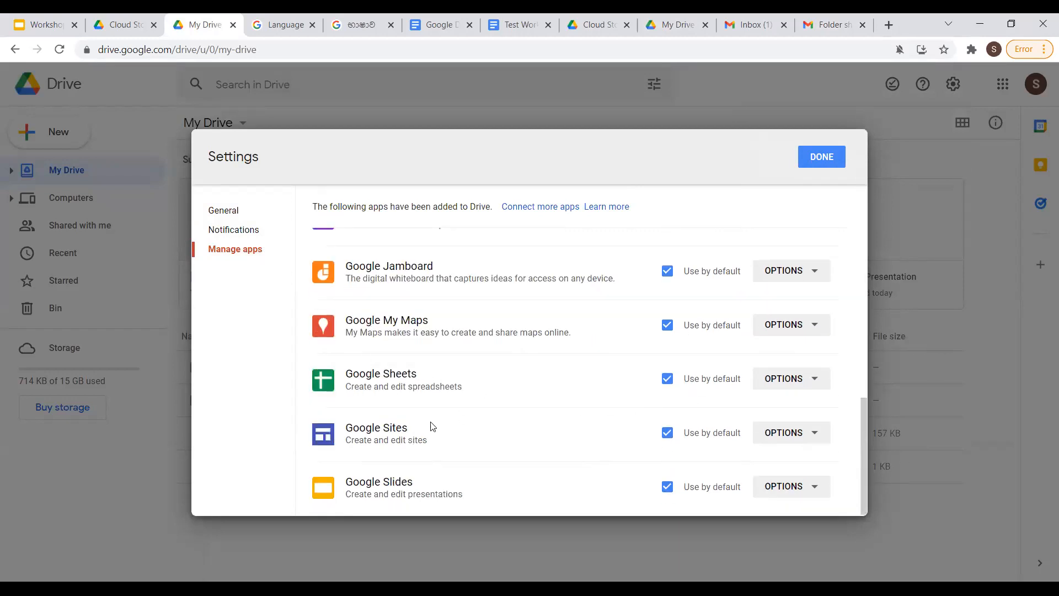
scroll(432, 425, "up", 1)
scroll(392, 397, "down", 1)
scroll(369, 391, "up", 4)
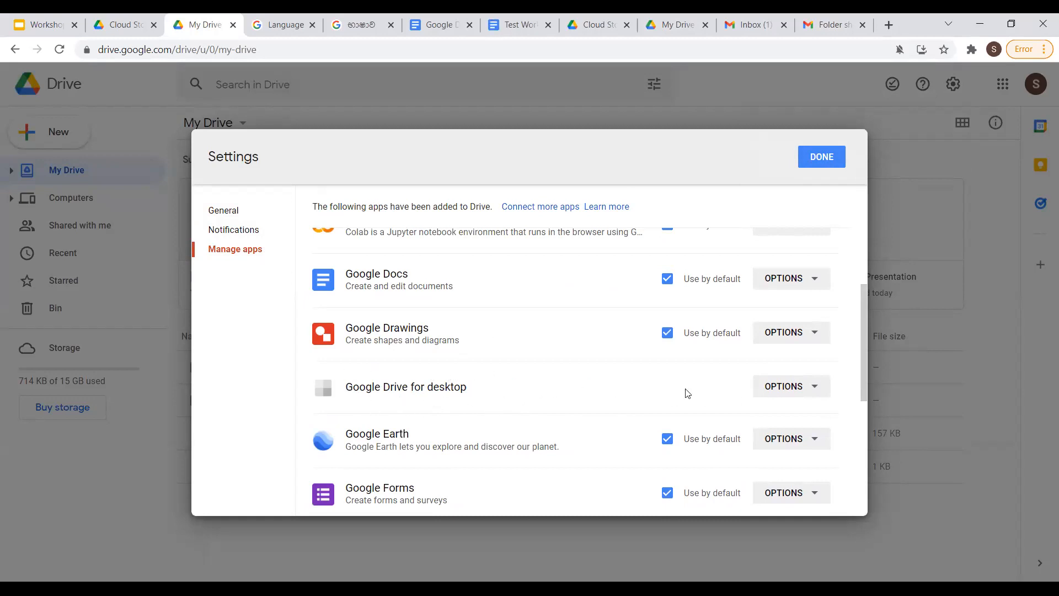
Check the options for Google Drive for desktop, review the whole list of connected apps, and close the settings.
left_click(794, 388)
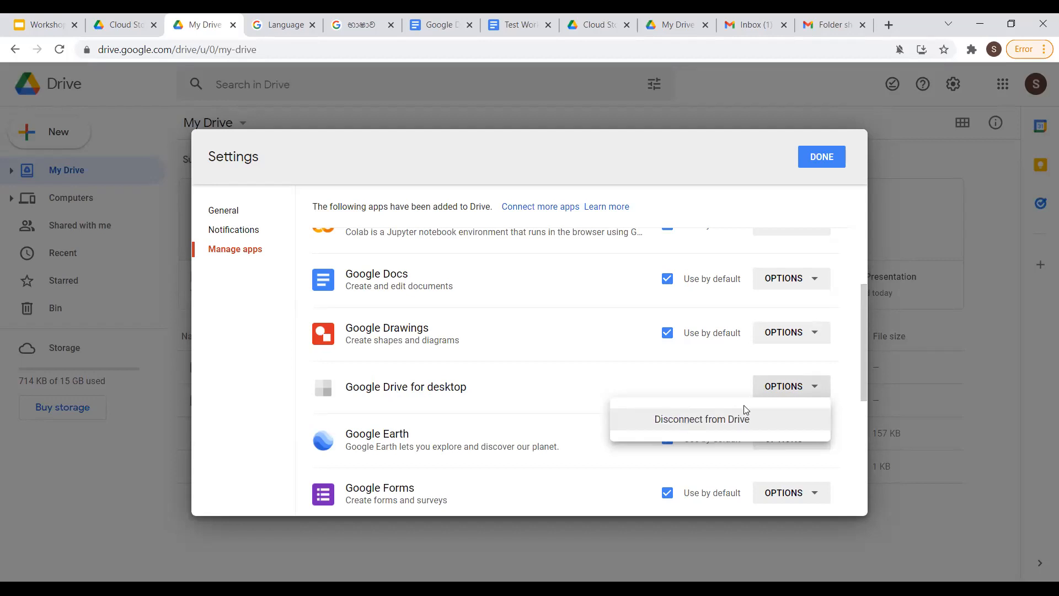
left_click(563, 385)
scroll(555, 385, "up", 3)
scroll(555, 386, "down", 7)
scroll(556, 387, "up", 7)
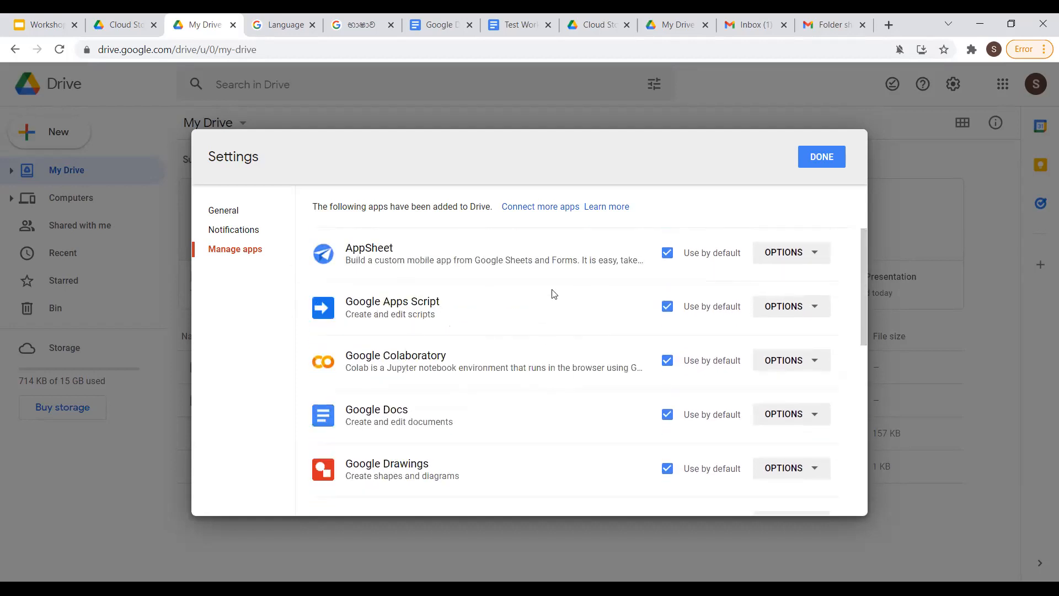
scroll(550, 293, "down", 6)
scroll(441, 373, "up", 6)
left_click(818, 157)
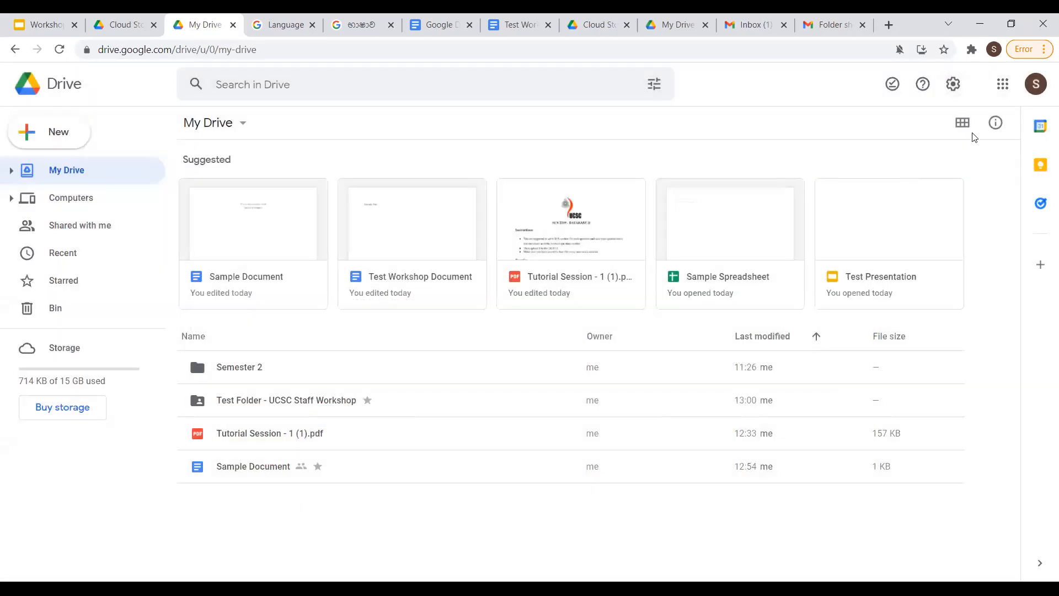
Return to the workshop slides and advance from the Settings slide to slide 23, Google Drive for Desktop.
left_click(44, 25)
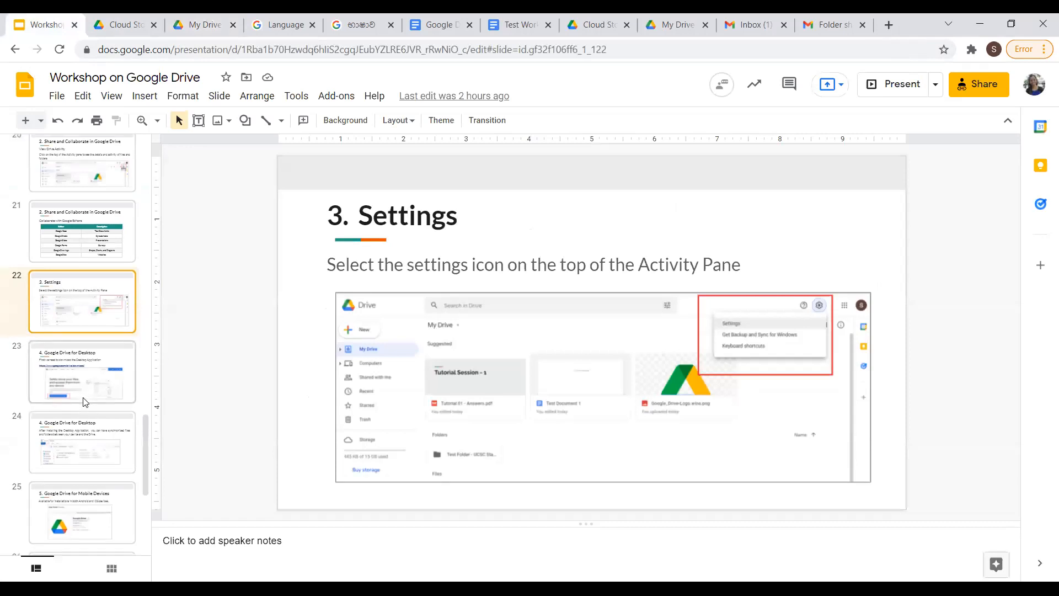
scroll(88, 386, "down", 1)
left_click(78, 313)
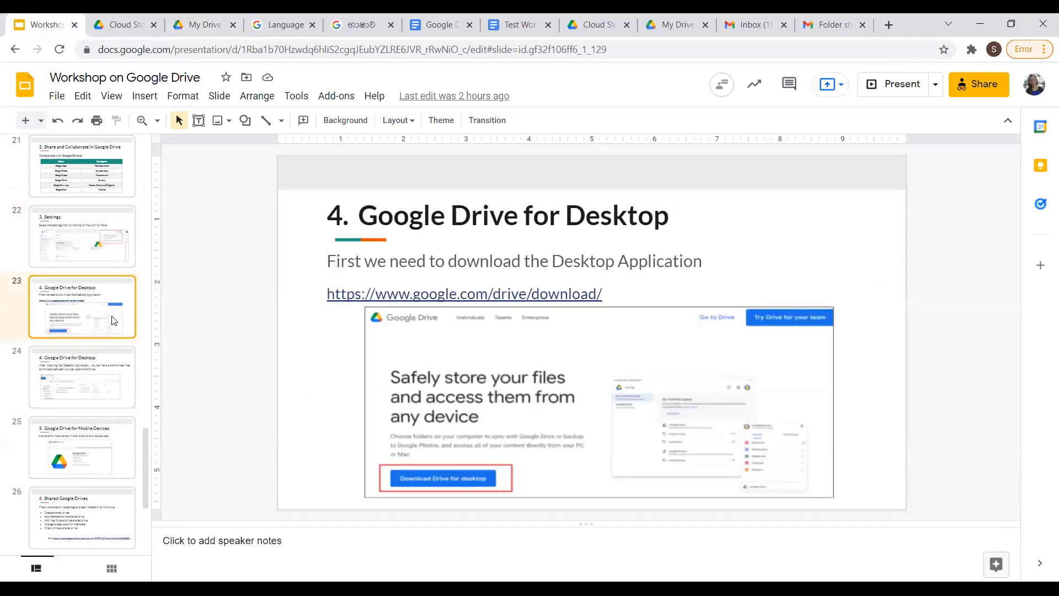
left_click(84, 244)
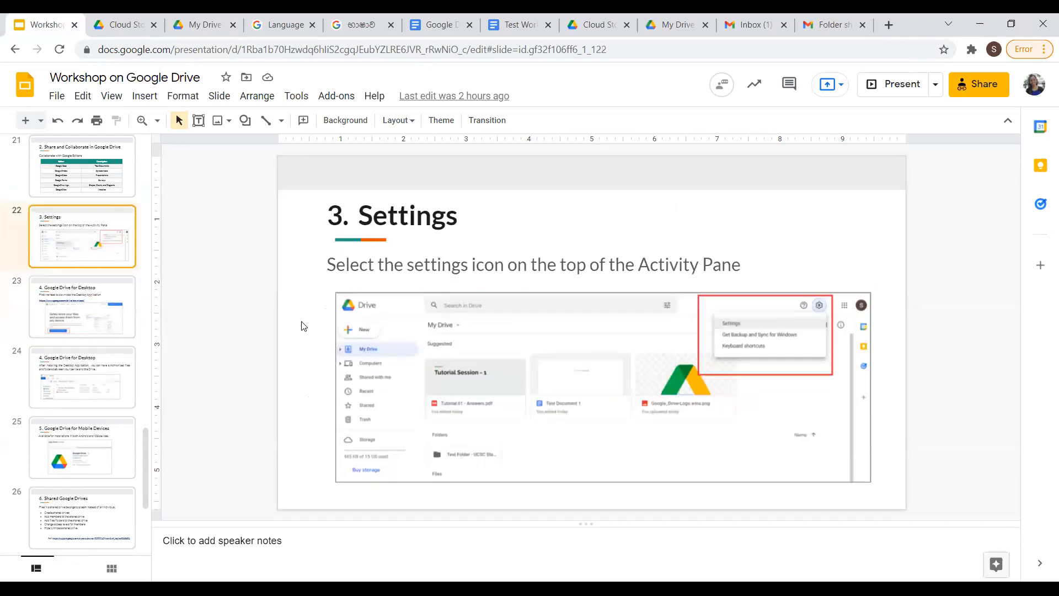
left_click(111, 307)
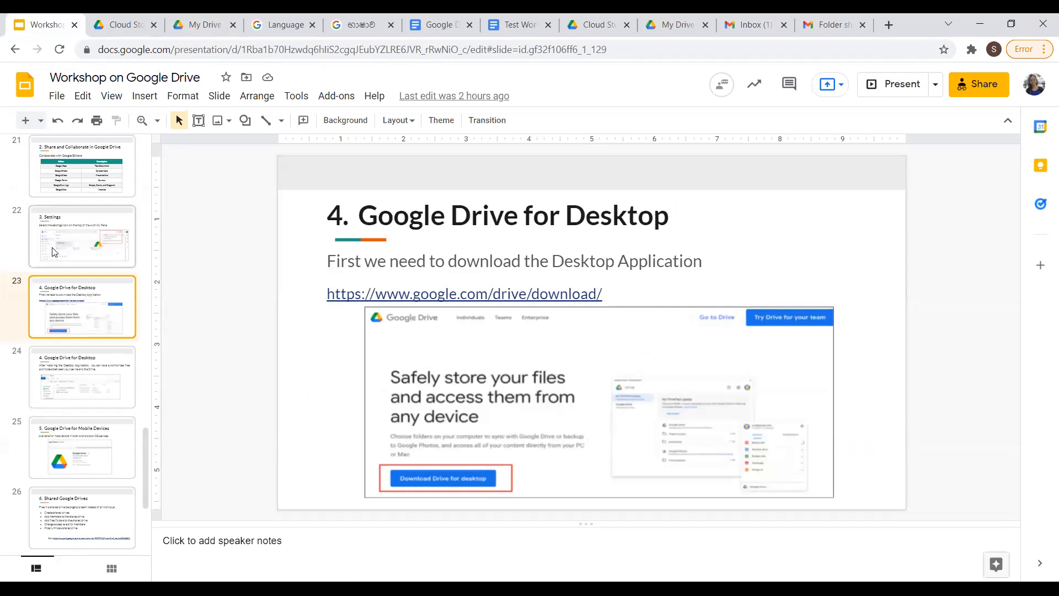
left_click(199, 25)
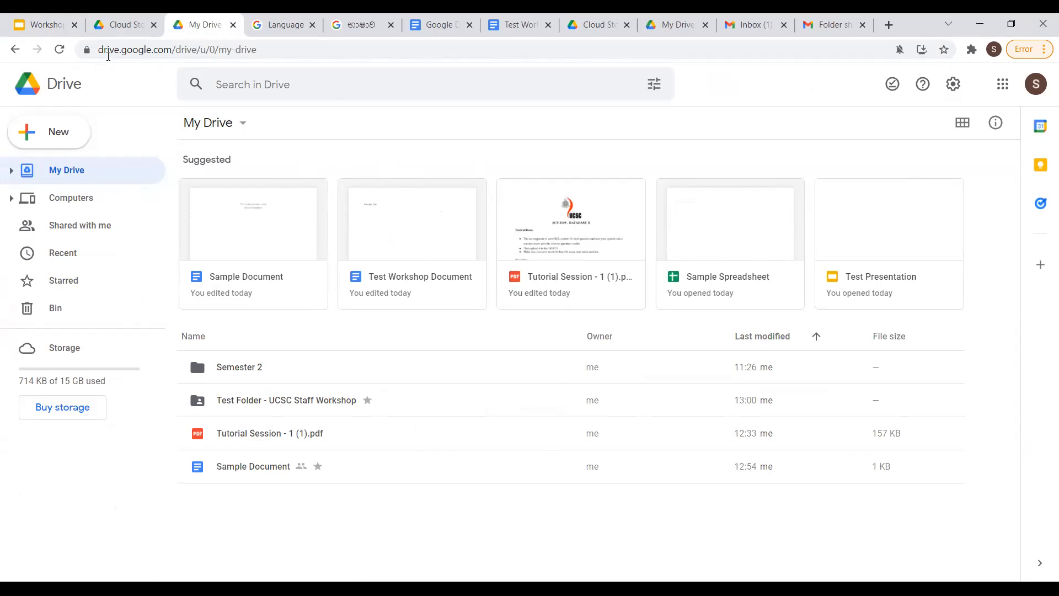
left_click(40, 25)
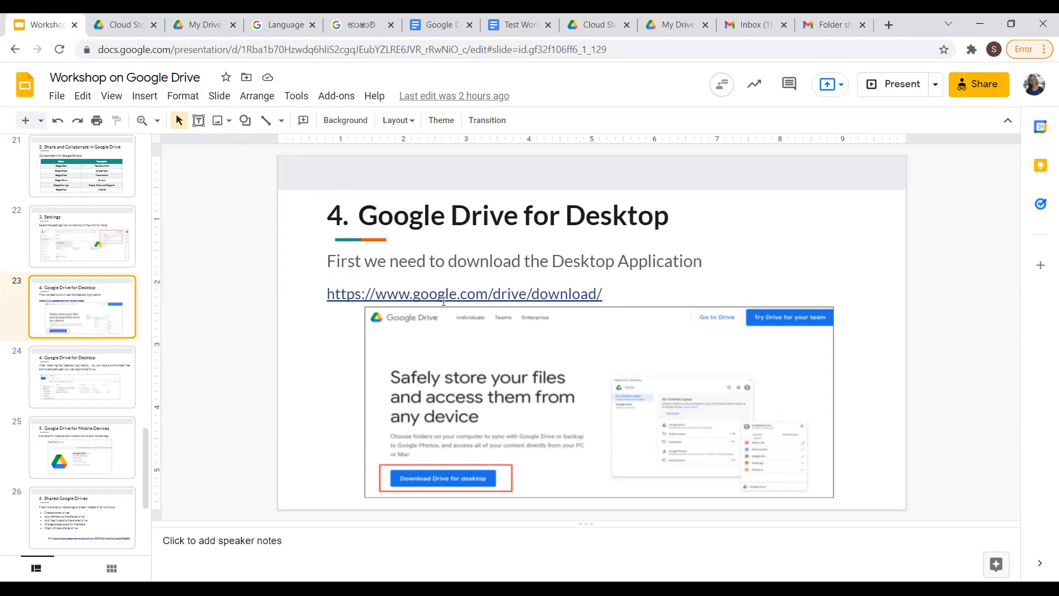
left_click(422, 296)
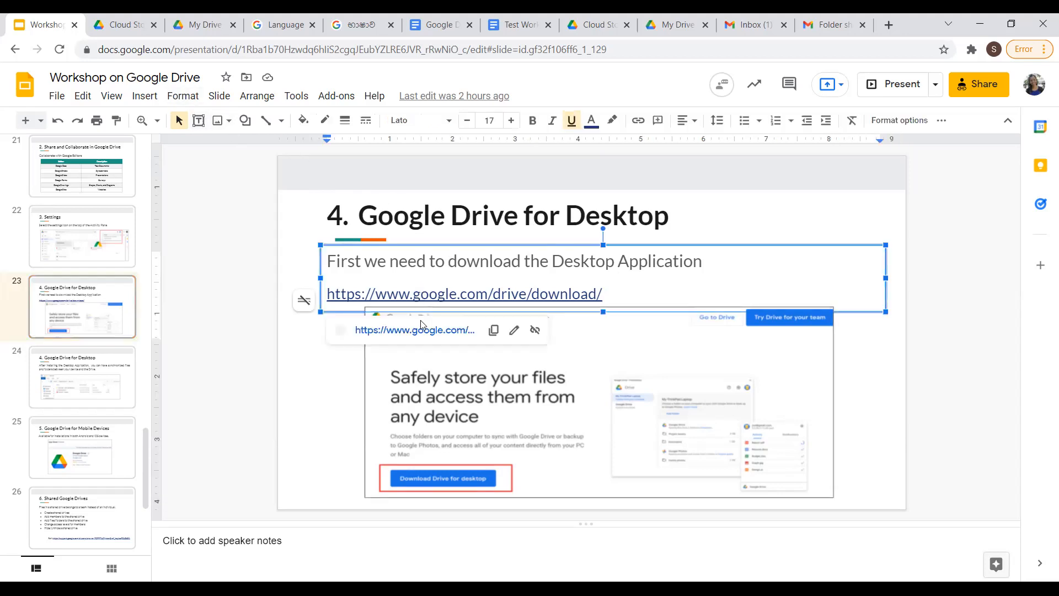
left_click(449, 394)
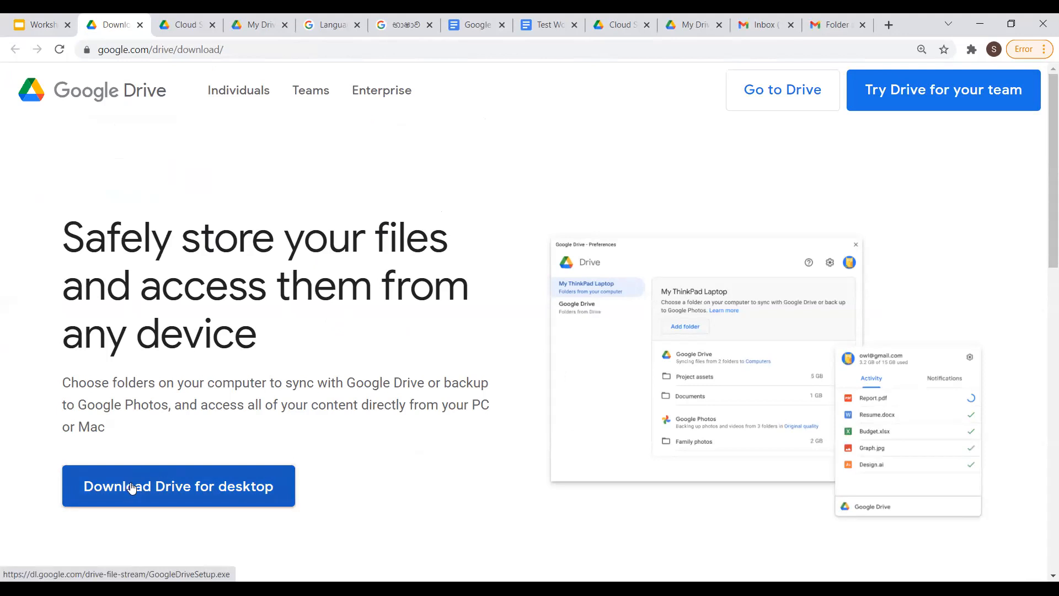
Switch to My Drive and choose Get Backup and Sync for Windows from the settings options.
key("ctrl+Tab")
key("ctrl+Tab")
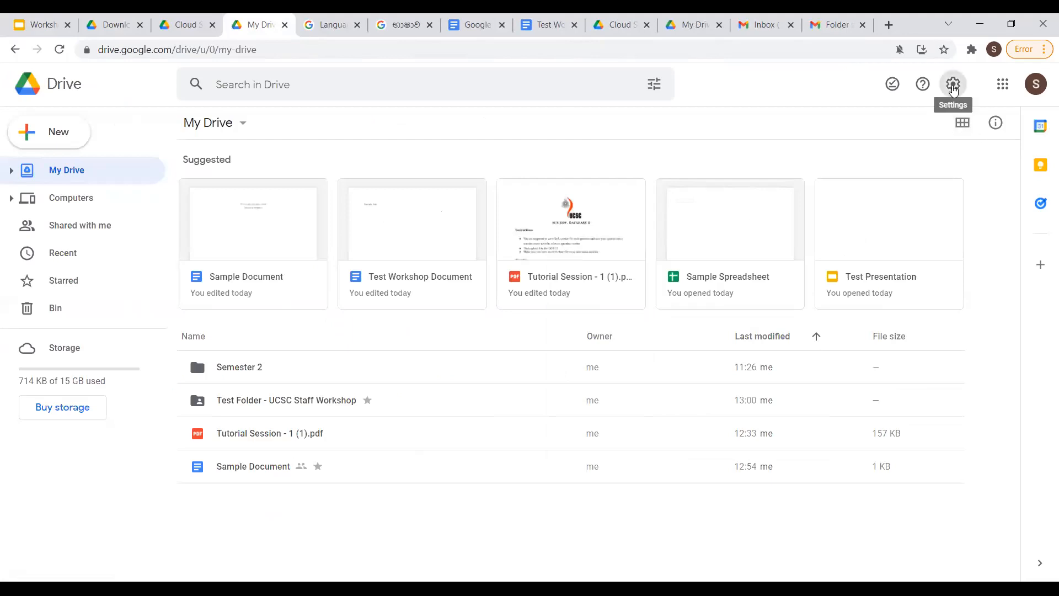
left_click(953, 88)
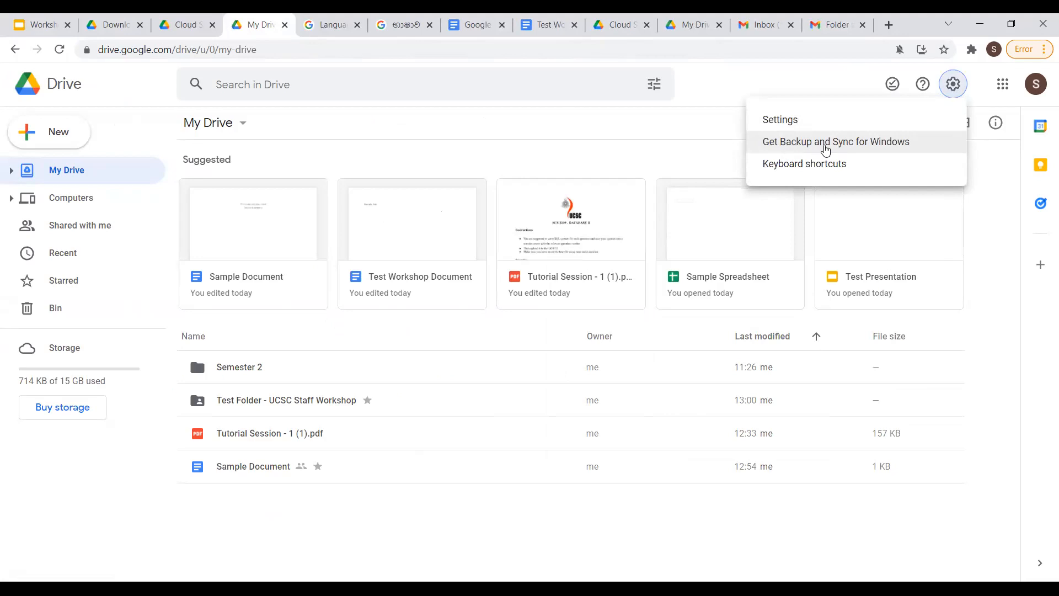
left_click(873, 145)
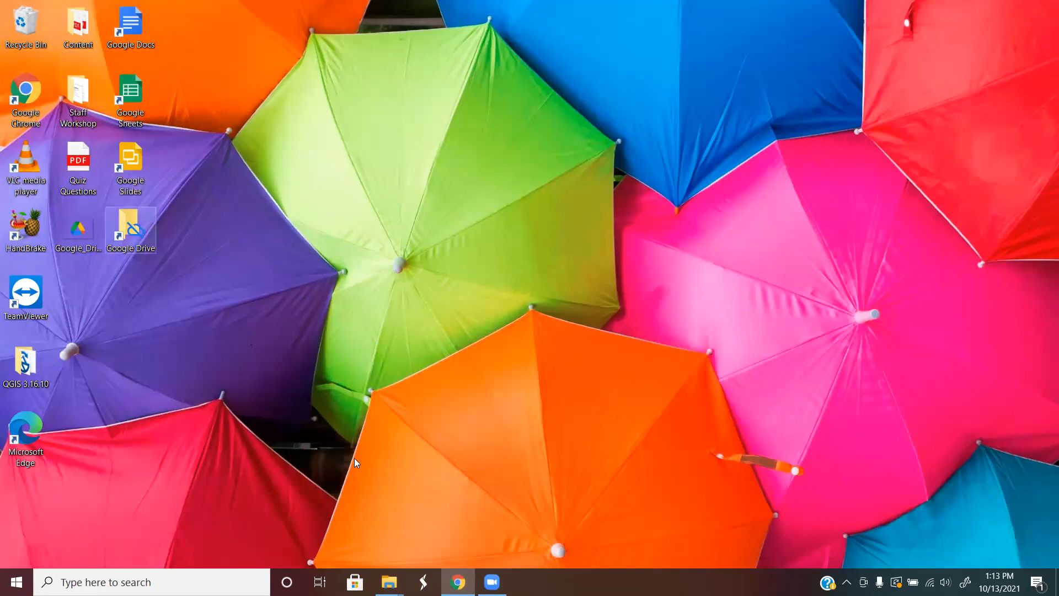
Switch to File Explorer and show the My Drive folder of the Google Drive (G:) drive.
mouse_move(387, 566)
left_click(375, 518)
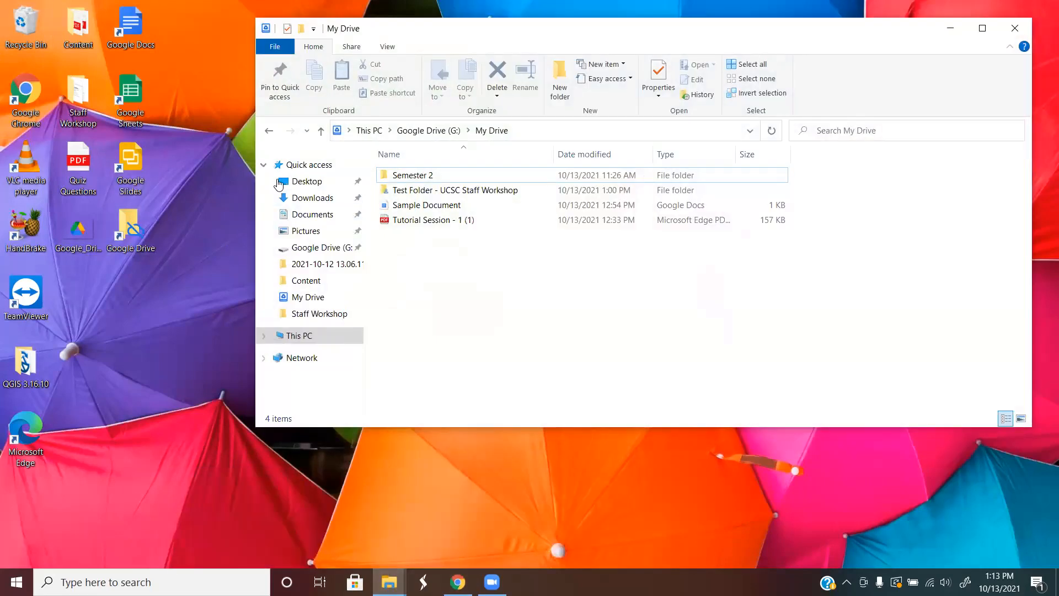
Run the GoogleDriveSetup installer from the Downloads folder, dismiss its message, and close the folder window.
left_click(306, 198)
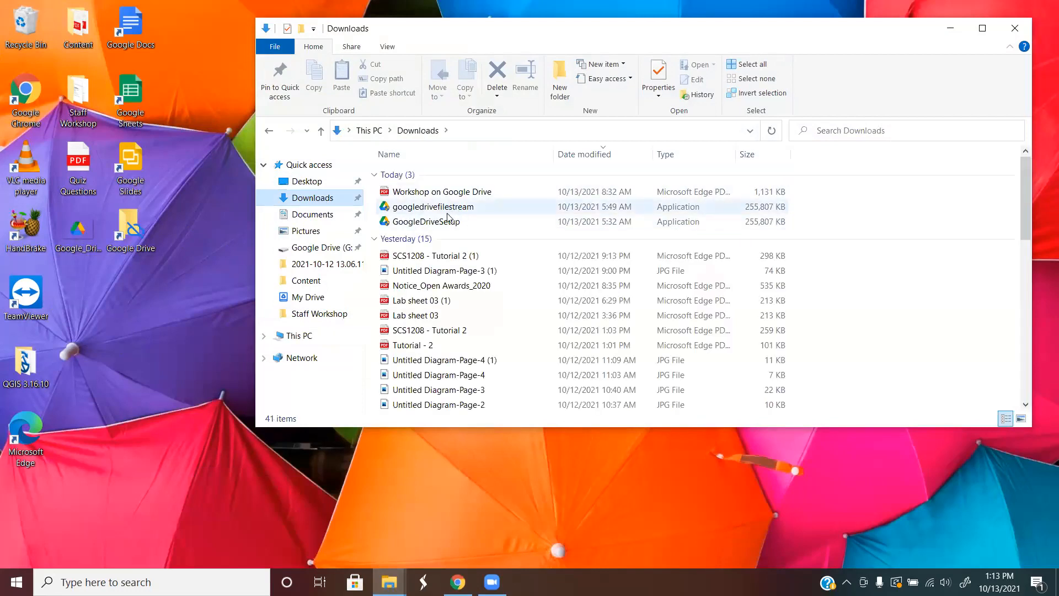
double_click(518, 223)
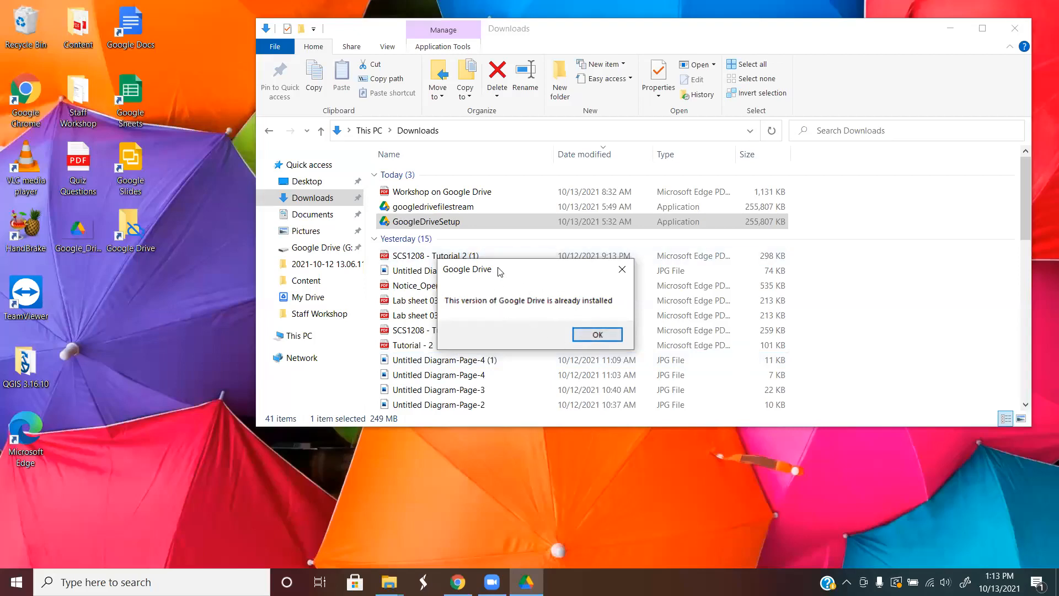
left_click(596, 336)
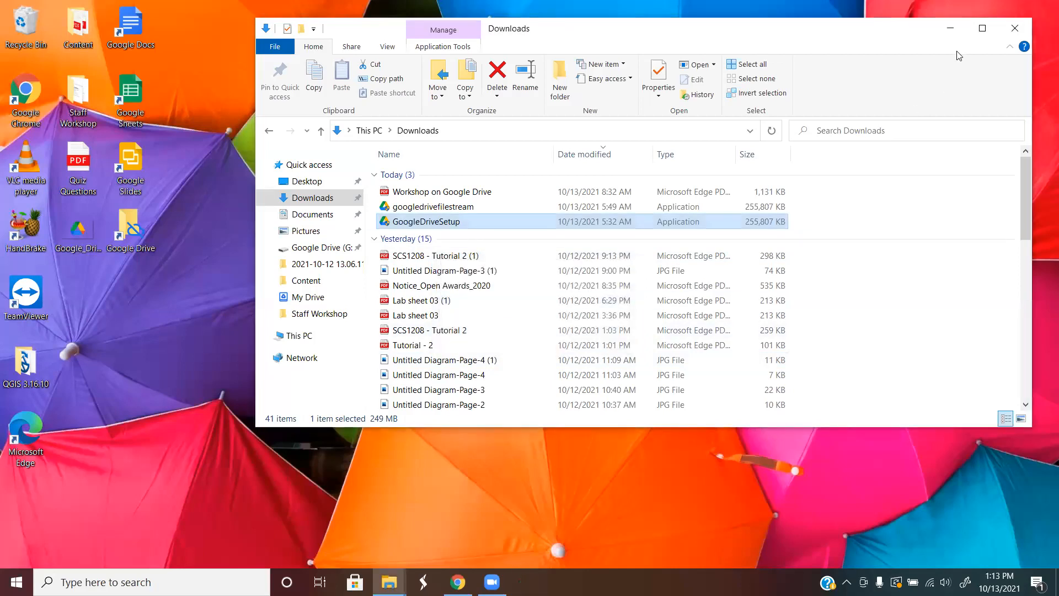
left_click(1013, 27)
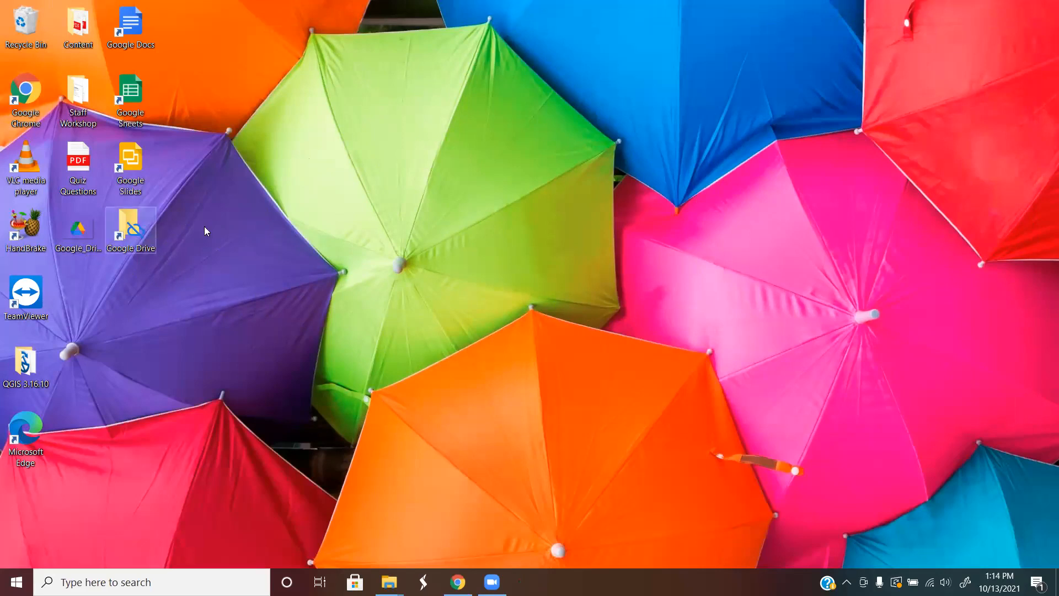
Open the Google Drive desktop shortcut, look through My Drive and its Semester 2 subfolders, and close the window.
double_click(133, 227)
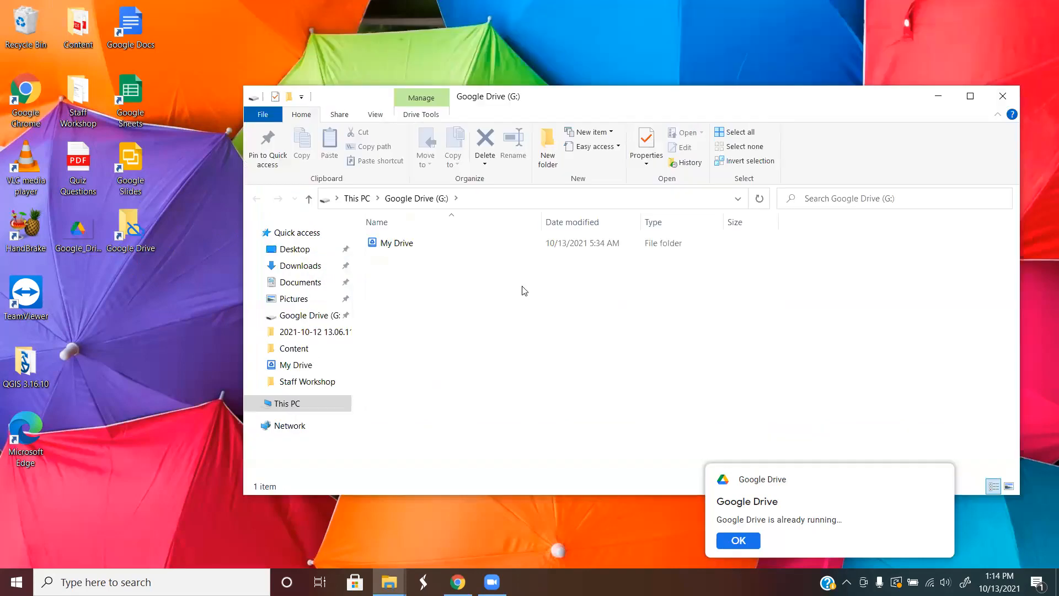
double_click(504, 250)
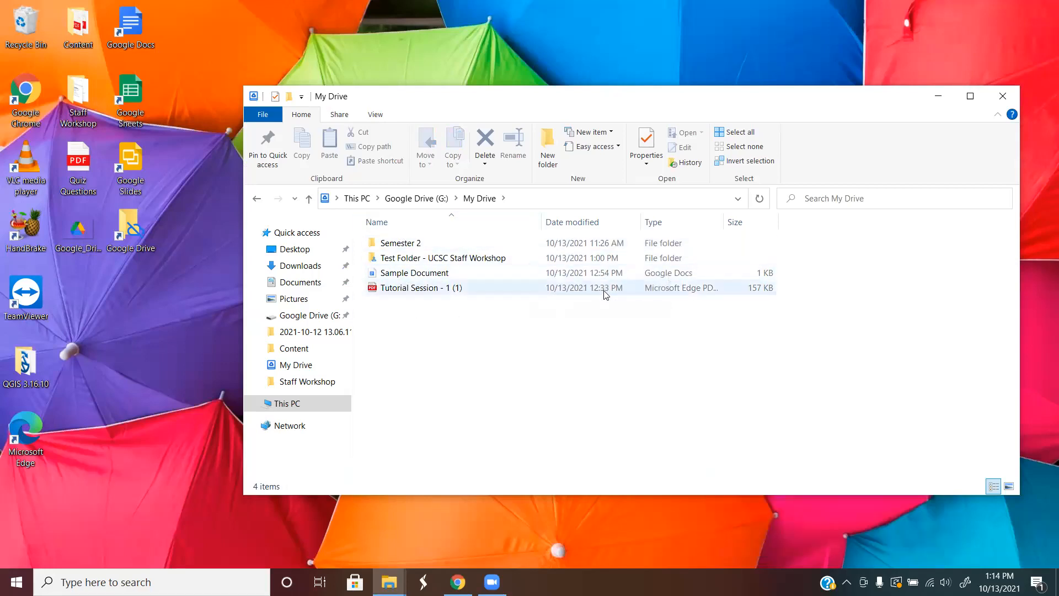
left_click(425, 246)
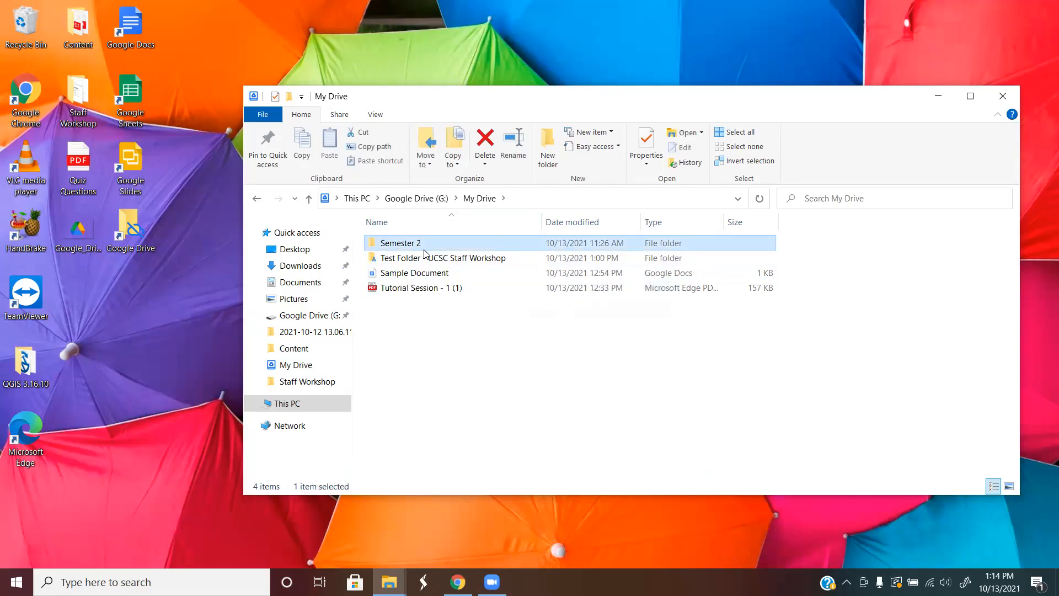
left_click(433, 259)
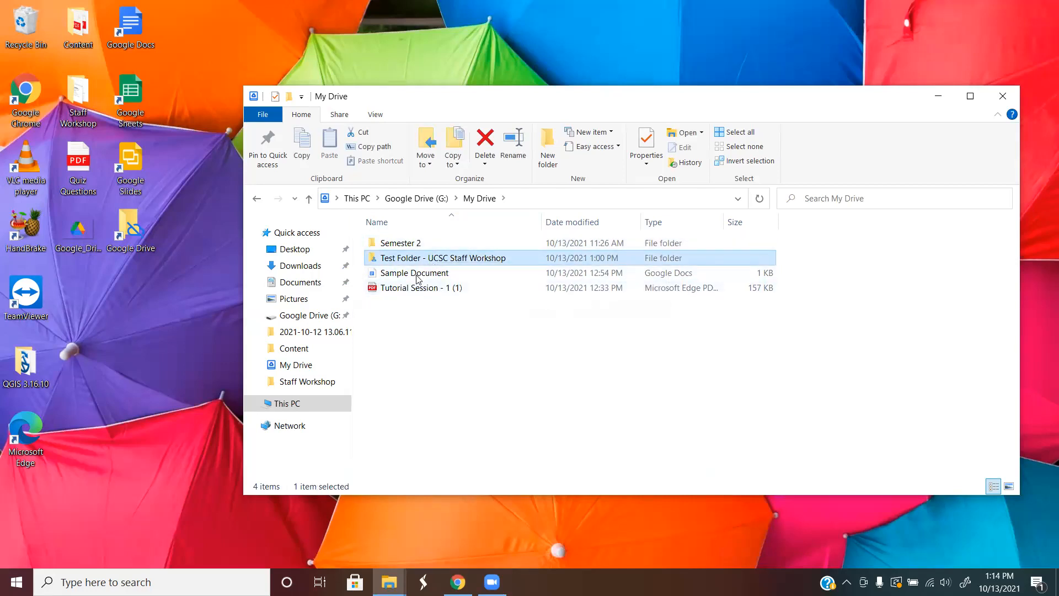
double_click(448, 246)
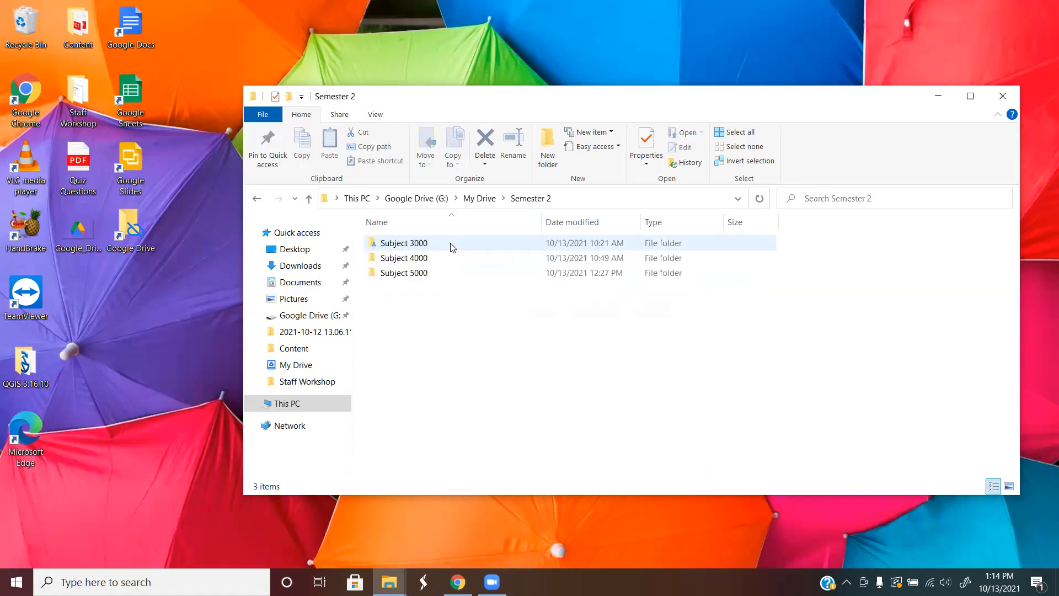
left_click(423, 259)
left_click(426, 274)
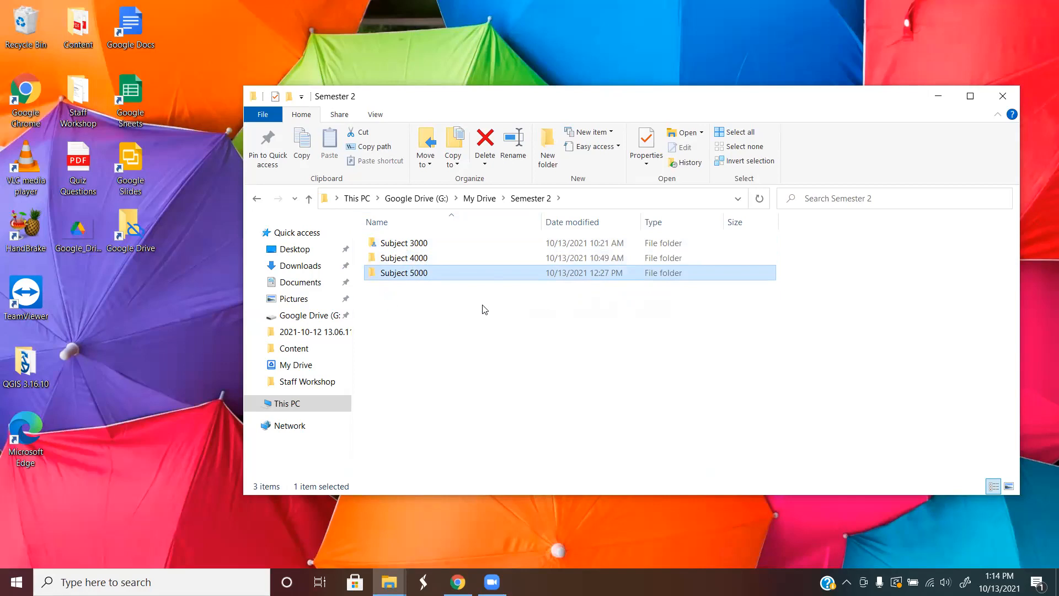
left_click(615, 318)
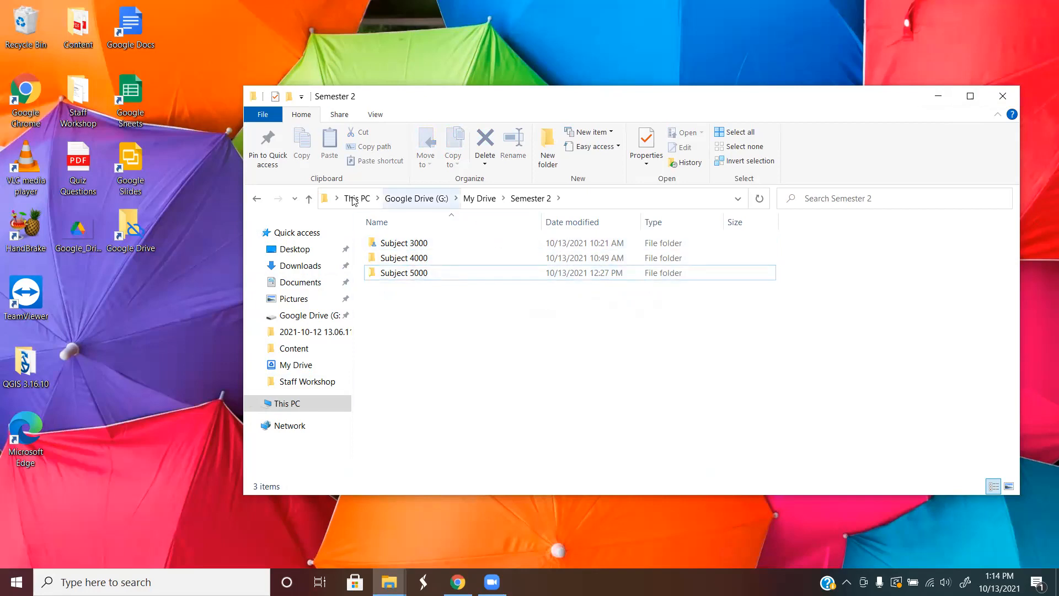
left_click(1001, 97)
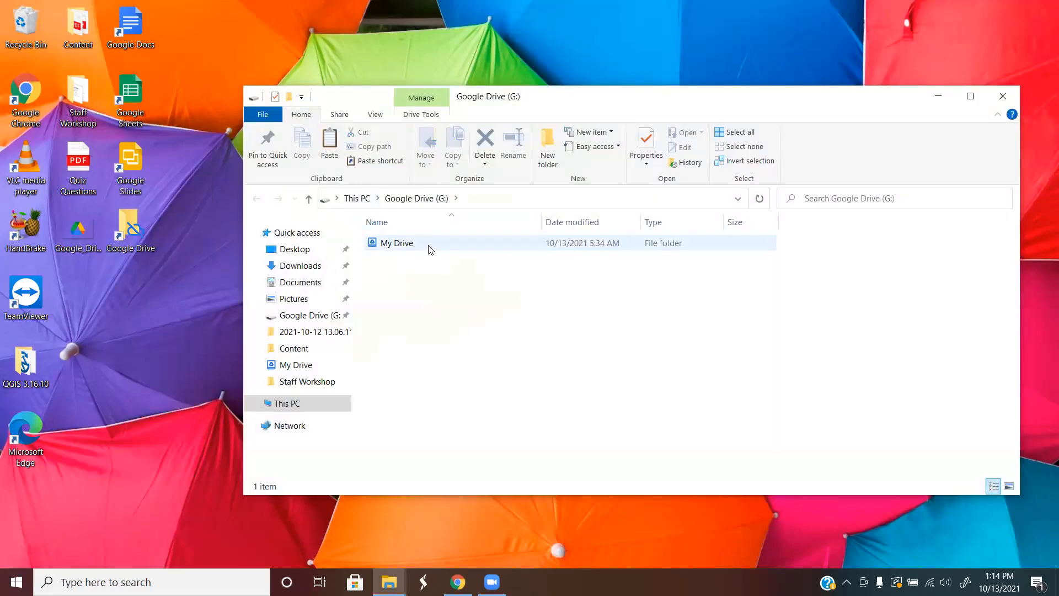
Paste a copy of the Quiz Questions PDF into the My Drive folder of Google Drive (G:).
double_click(427, 244)
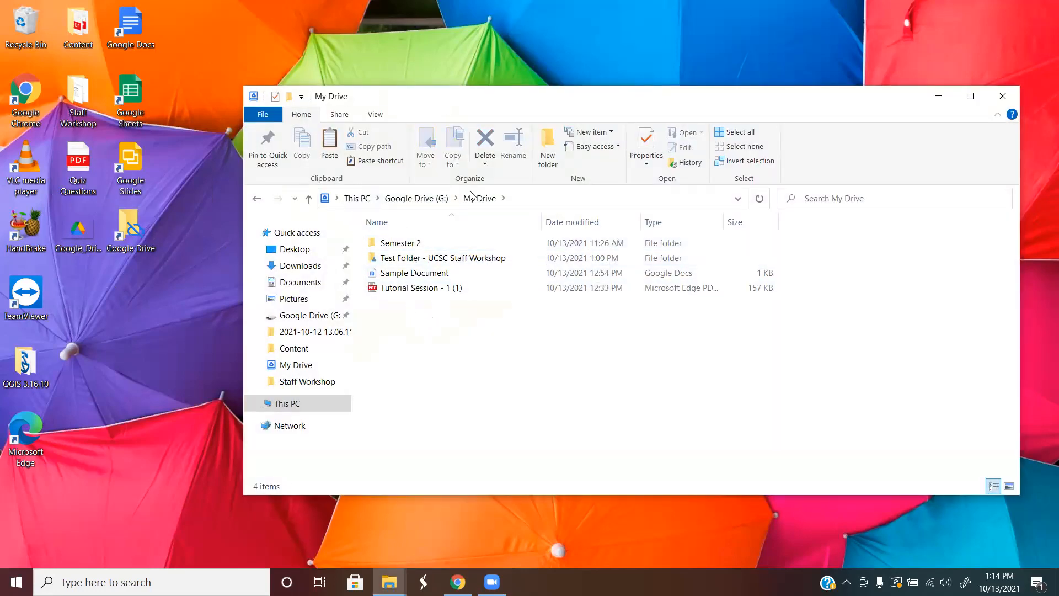
key("ctrl+v")
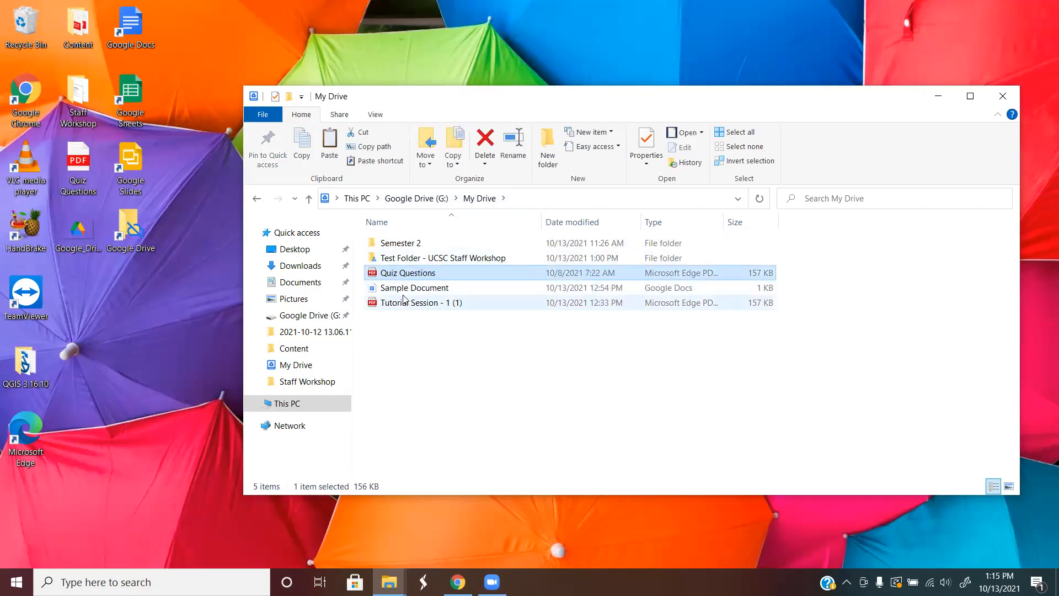
left_click(418, 338)
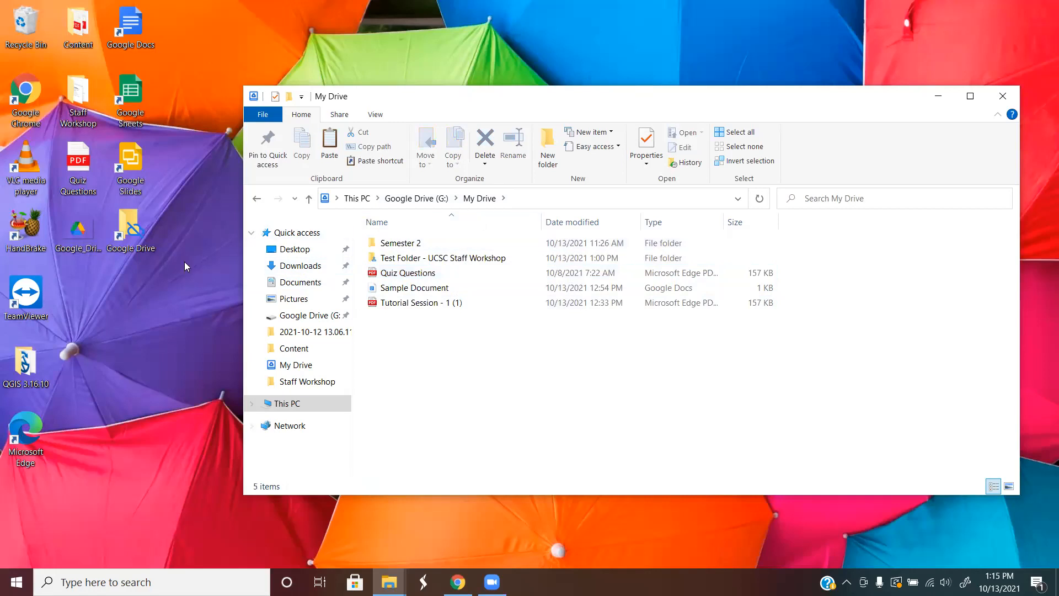
Switch to My Drive in Chrome and select Quiz Questions.pdf to show that it has synced.
left_click(457, 582)
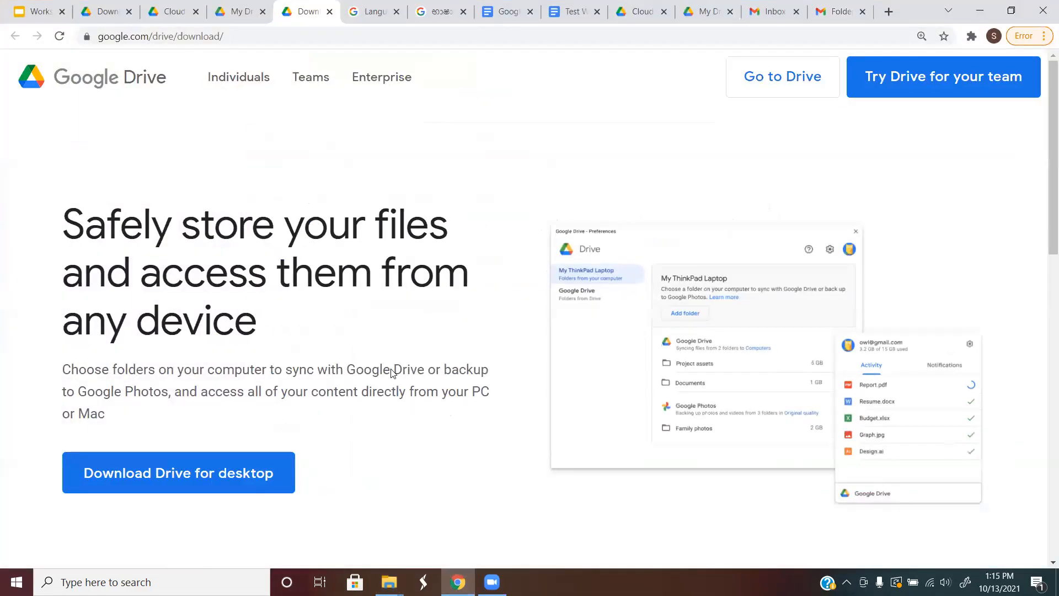
key("ctrl+shift+Tab")
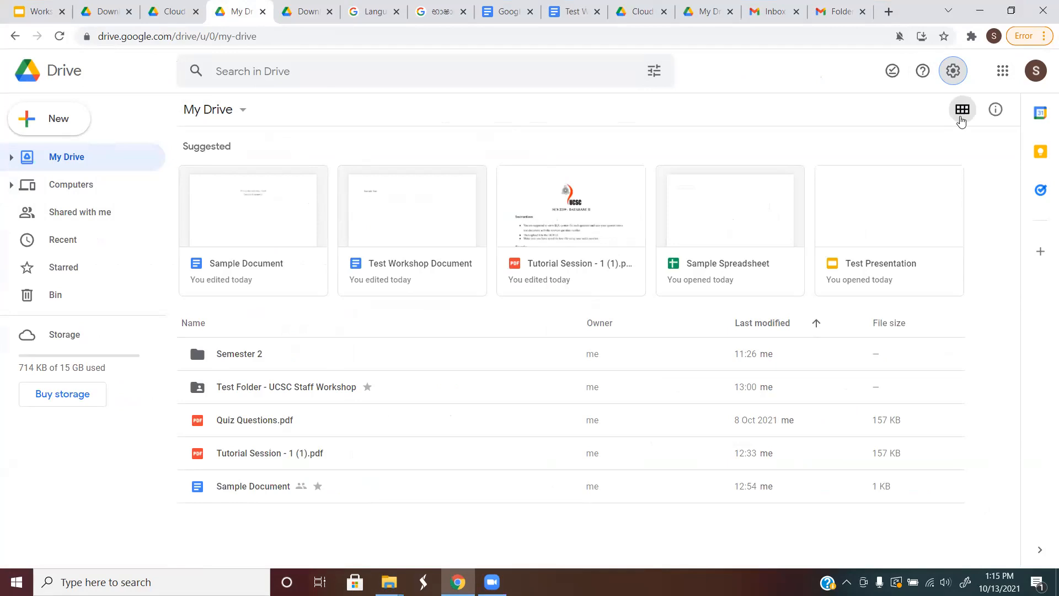
left_click(961, 121)
left_click(961, 120)
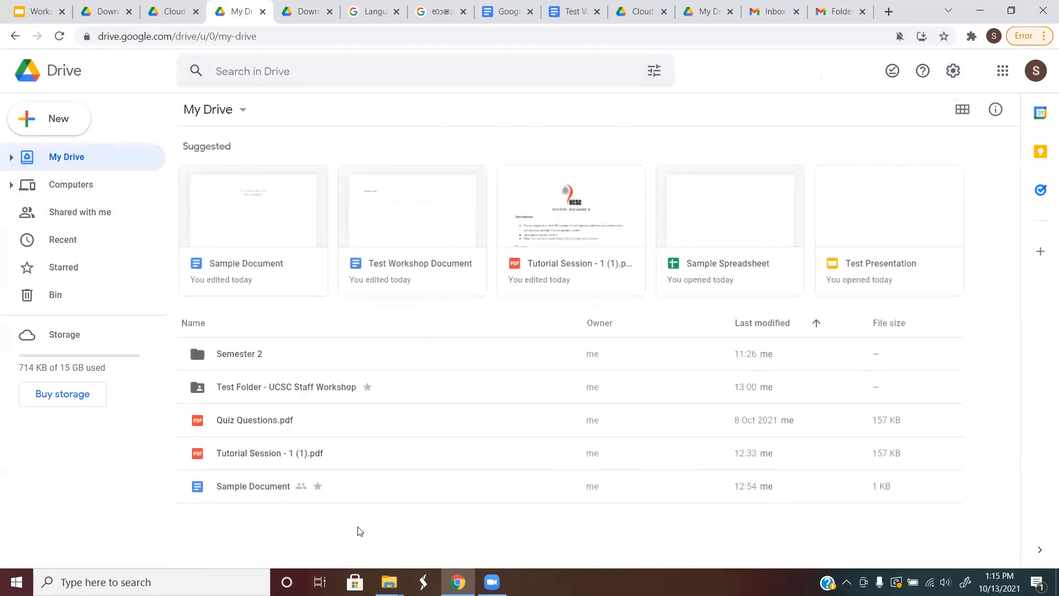
left_click(245, 424)
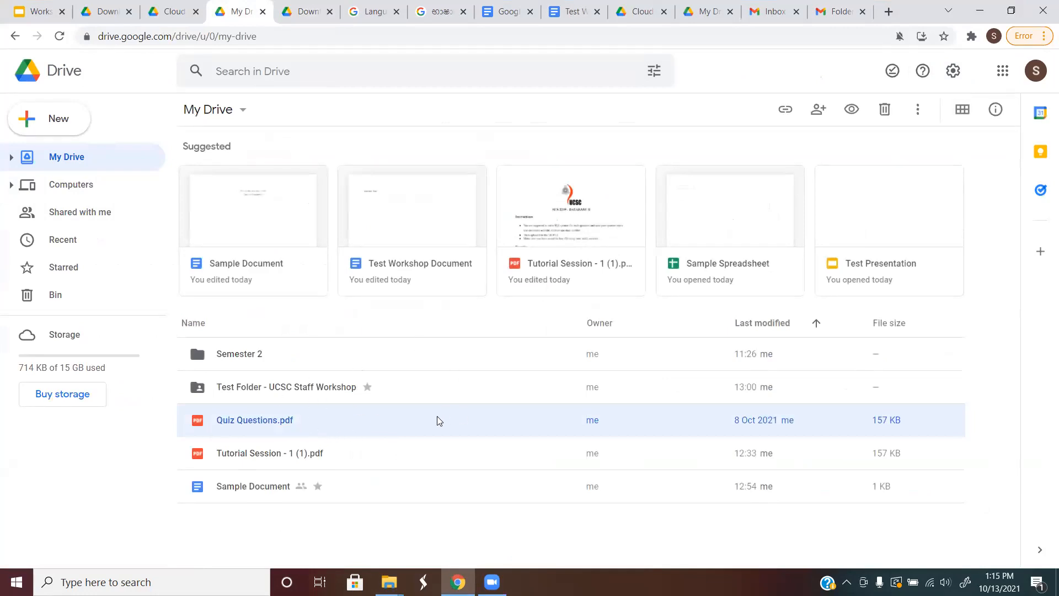
Move Quiz Questions.pdf from My Drive into the Subject 5000 folder inside Semester 2.
left_click(287, 425)
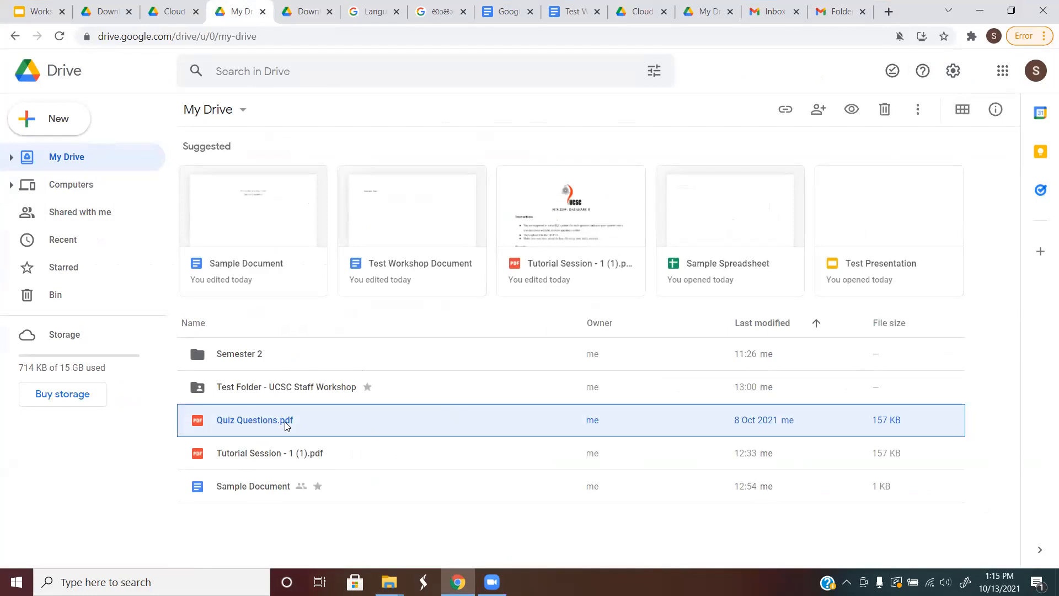
right_click(287, 425)
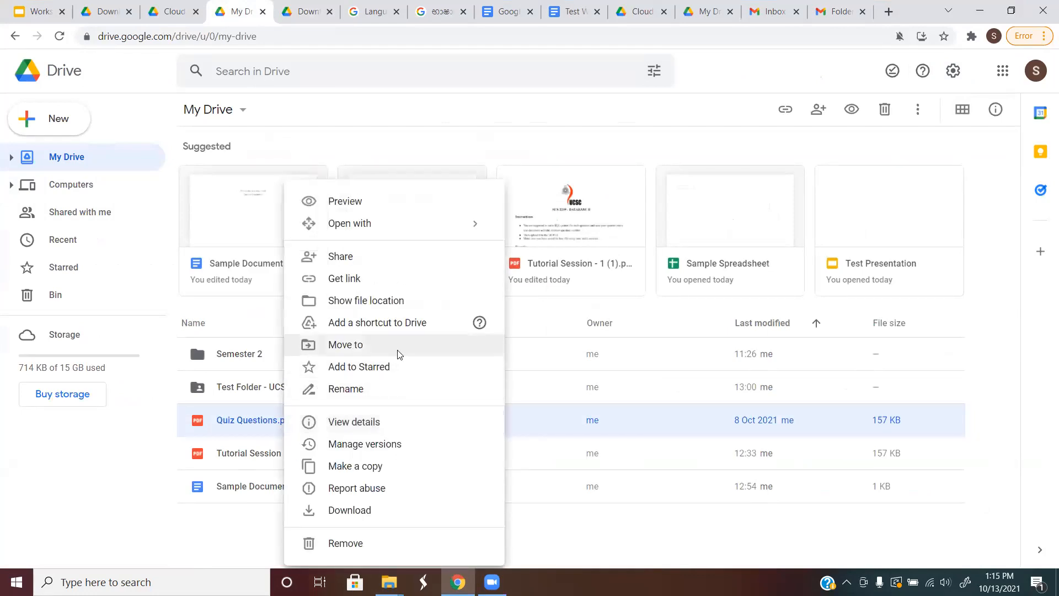
key("Escape")
key("z")
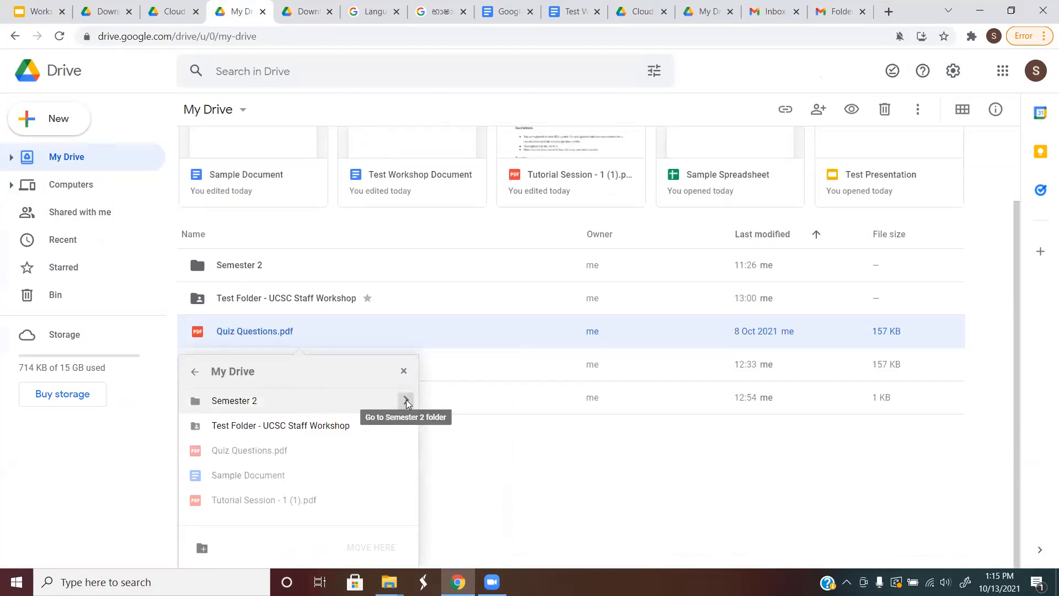
left_click(405, 400)
left_click(406, 450)
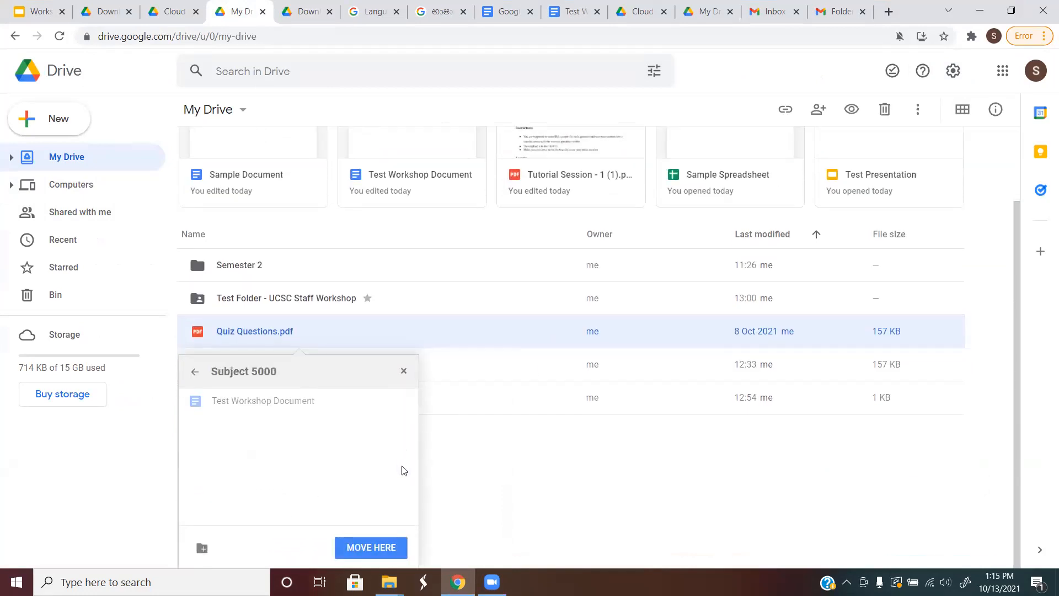
left_click(386, 548)
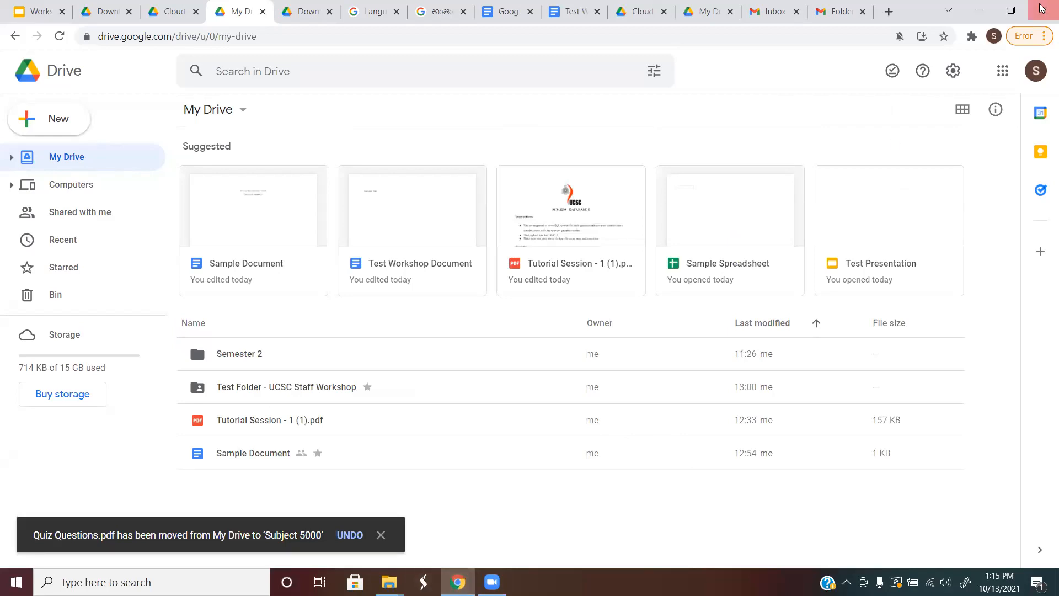
Switch to File Explorer, reopen My Drive on Google Drive (G:), and select Quiz Questions in Semester 2 > Subject 5000.
left_click(981, 10)
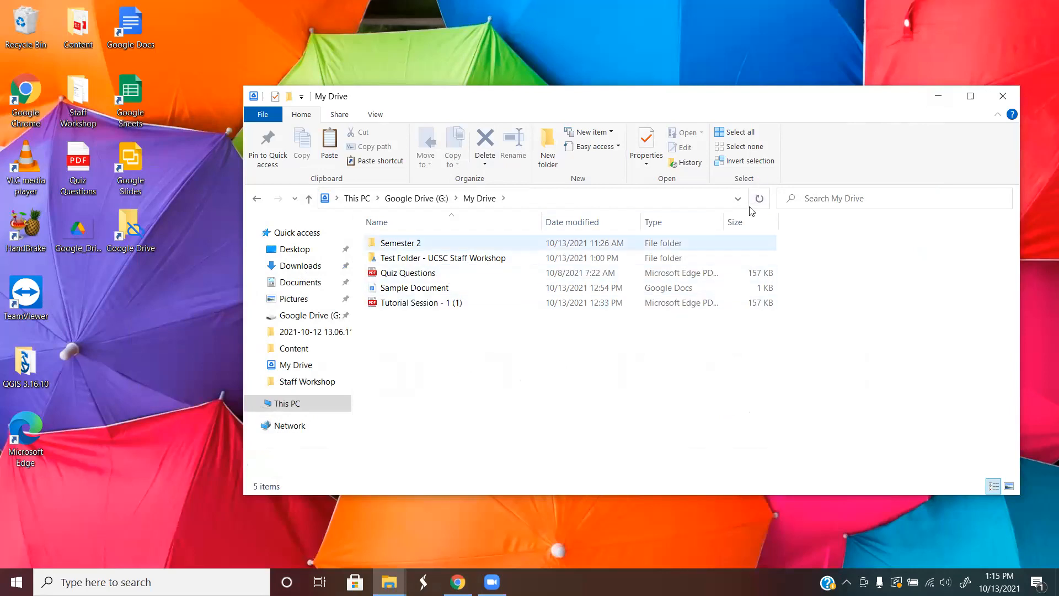
left_click(1002, 96)
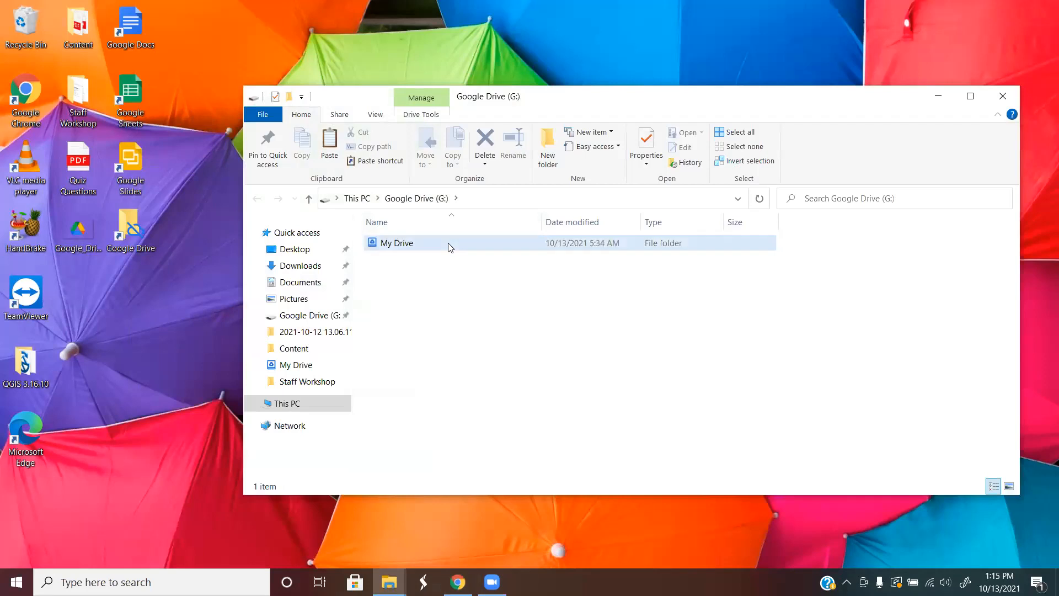
double_click(449, 243)
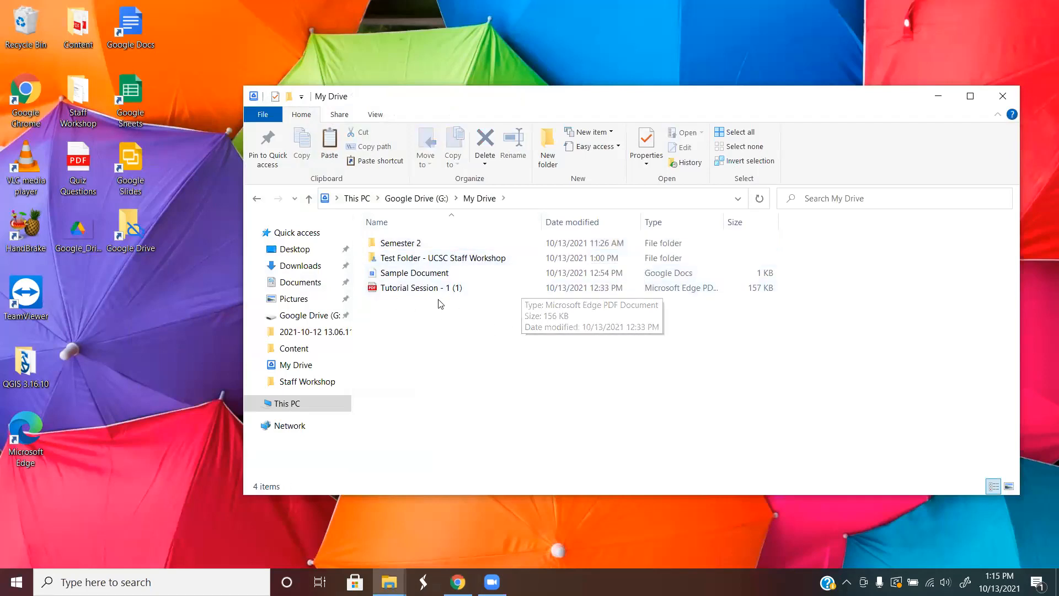
double_click(433, 246)
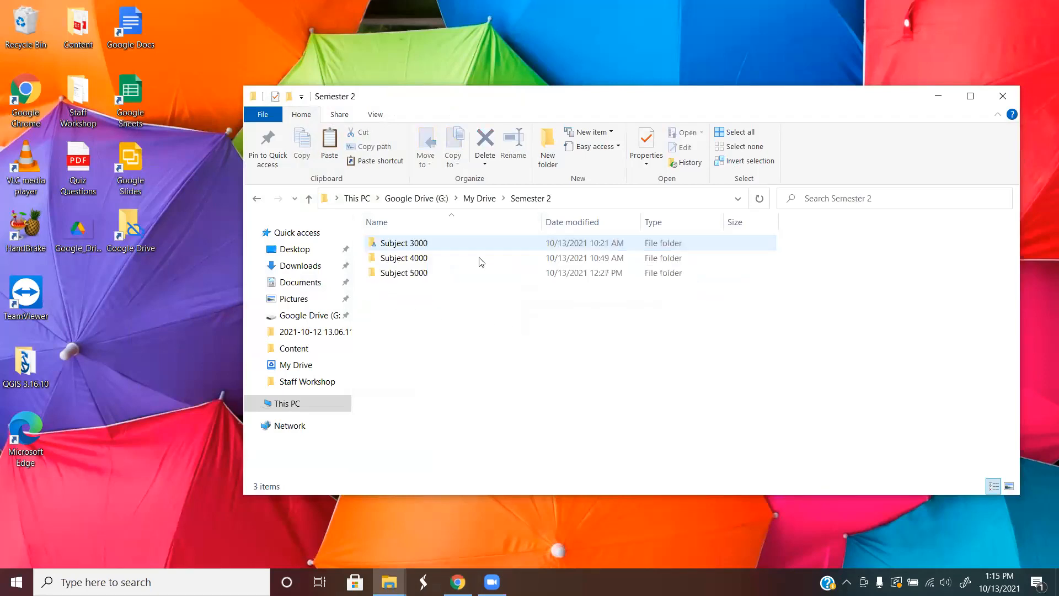
double_click(449, 273)
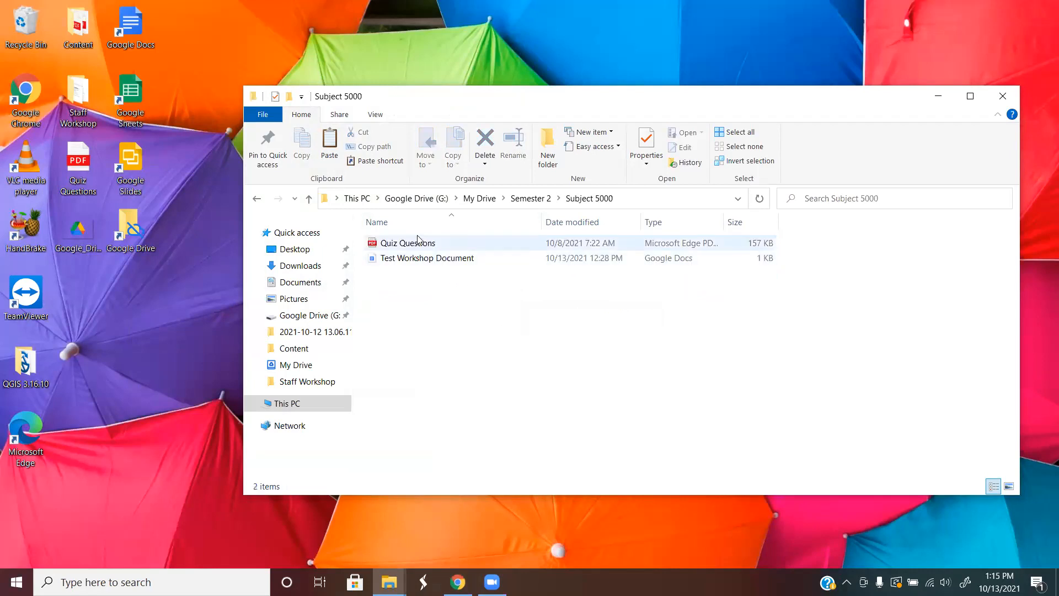
left_click(440, 243)
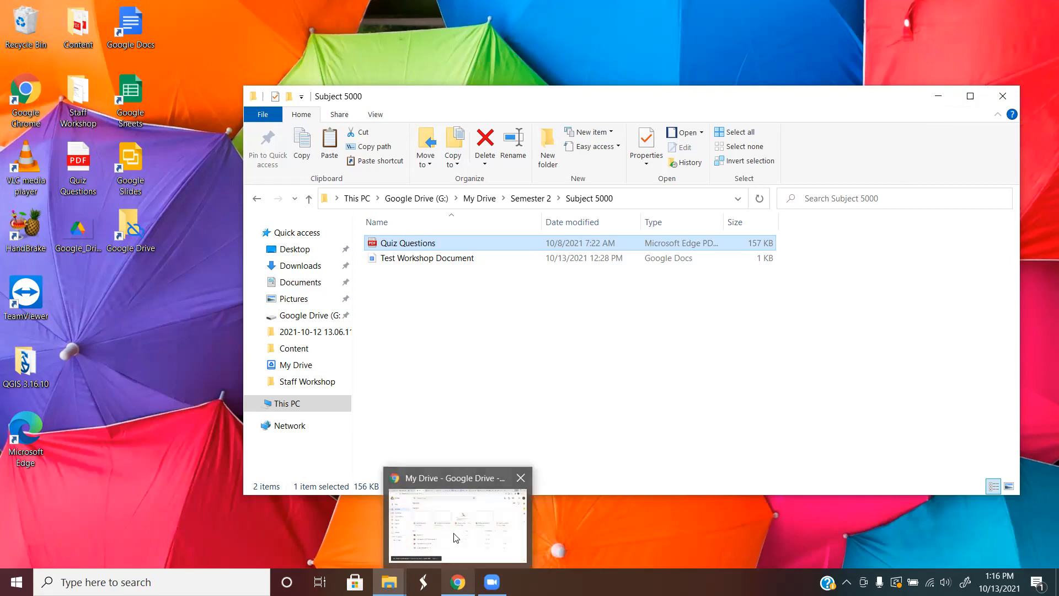
Compare My Drive in Chrome with the My Drive folder opened from the Google Drive desktop shortcut, and return to Chrome.
left_click(457, 581)
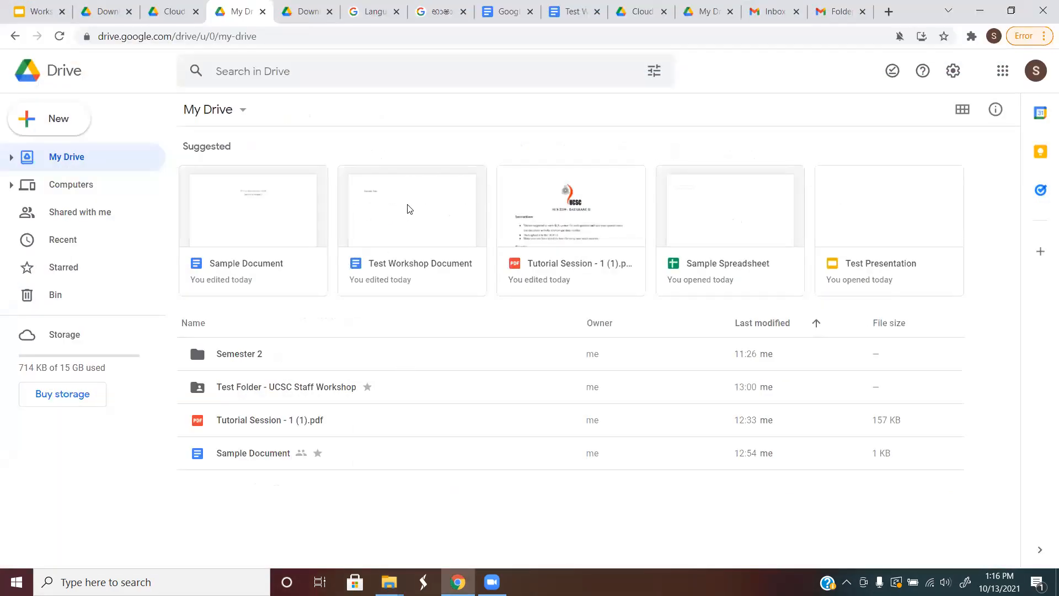
left_click(980, 9)
left_click(938, 94)
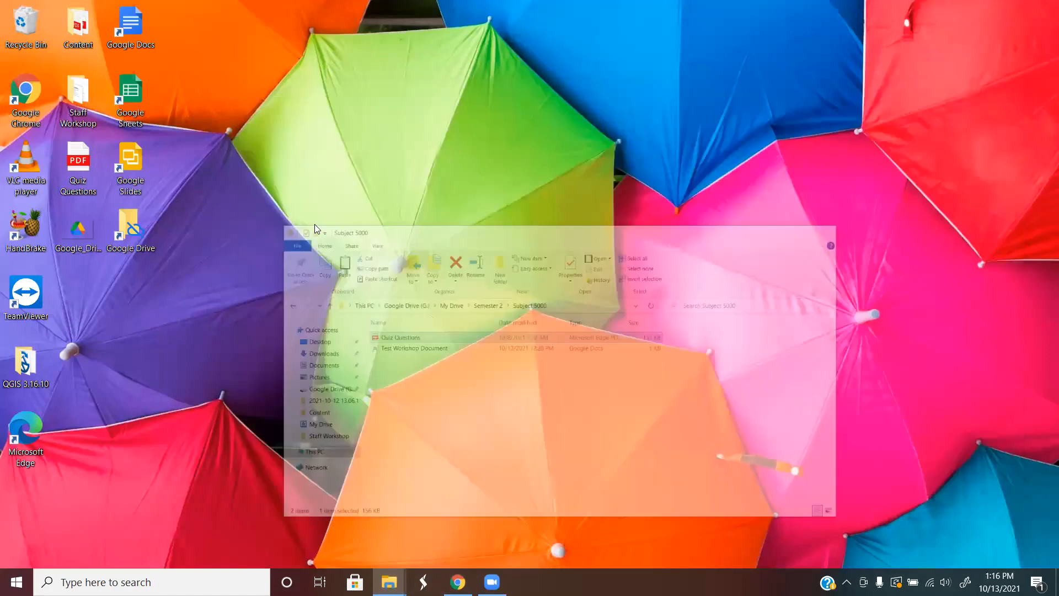
double_click(126, 229)
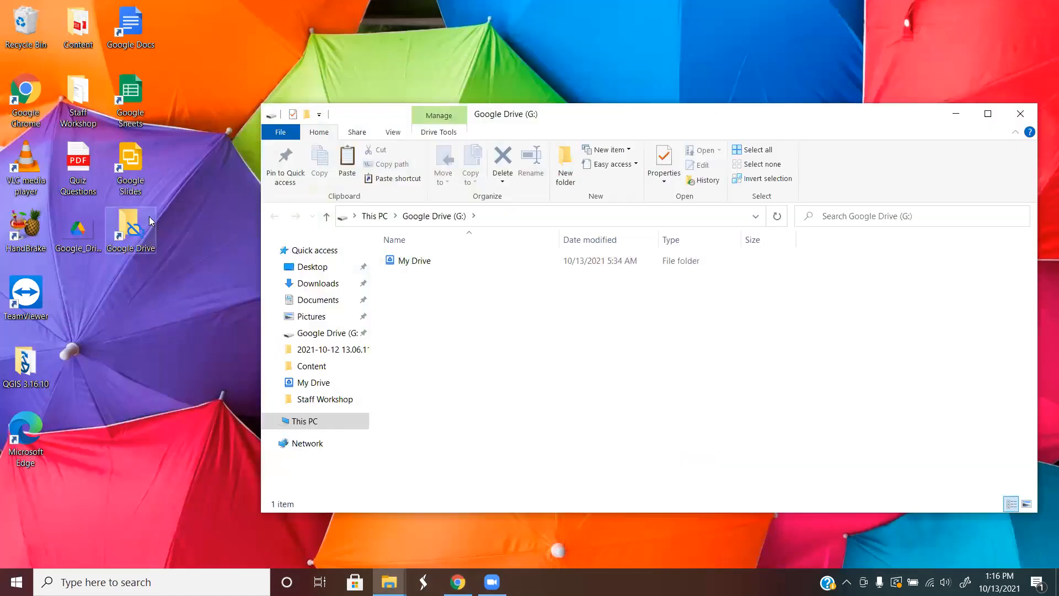
double_click(478, 265)
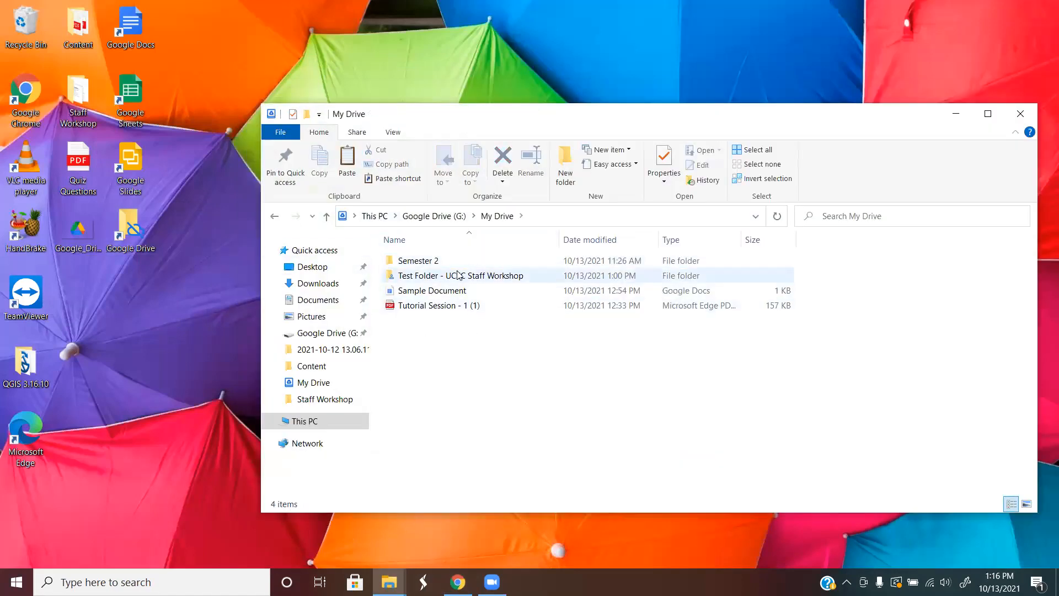
left_click(457, 581)
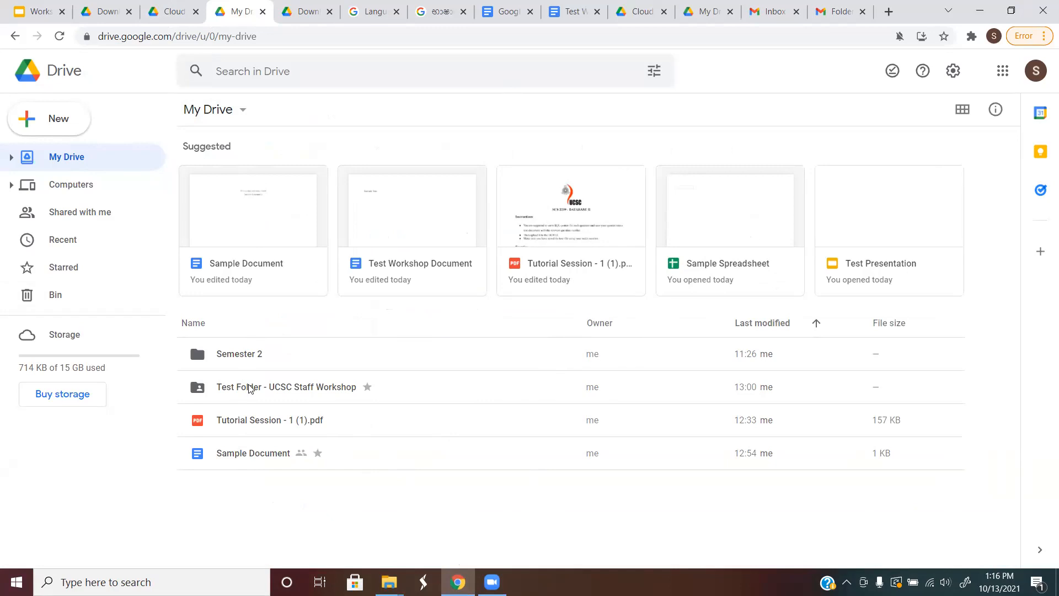
Open Semester 2 > Subject 5000 in the web Drive, and compare it with the maximized My Drive window in File Explorer.
double_click(241, 356)
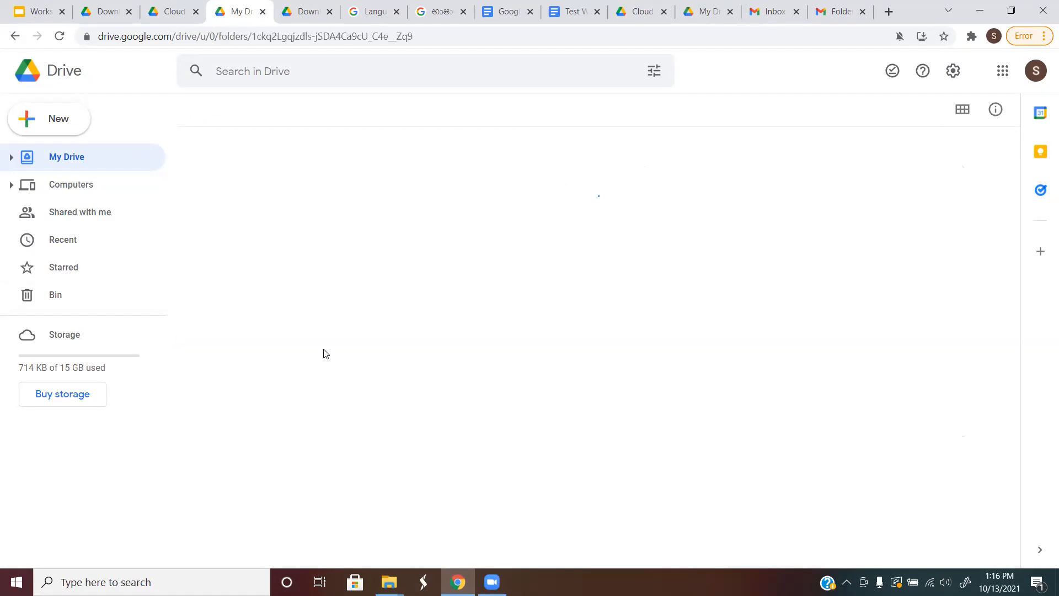
double_click(267, 248)
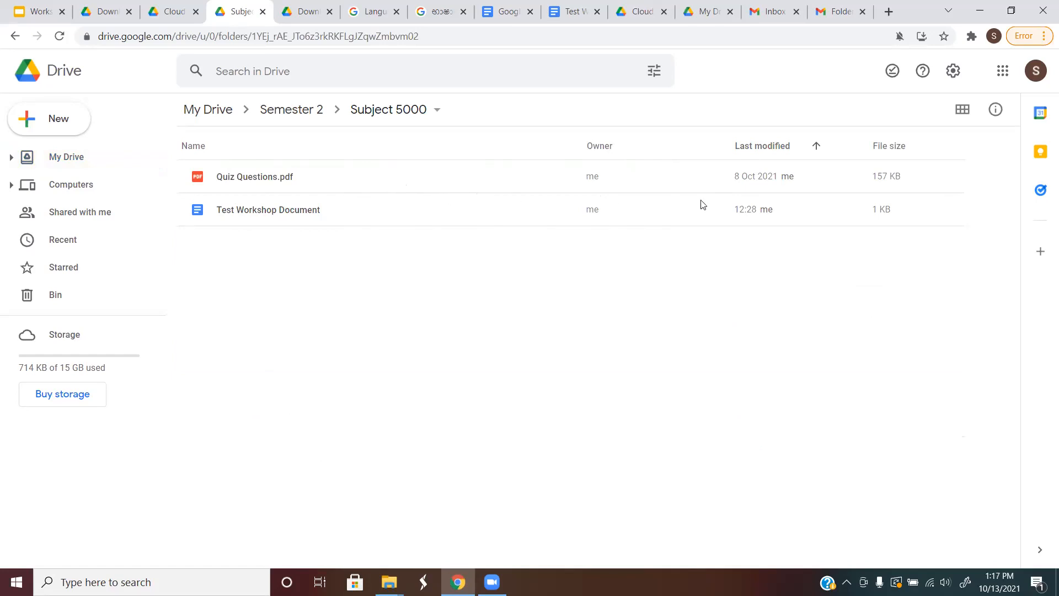
left_click(987, 12)
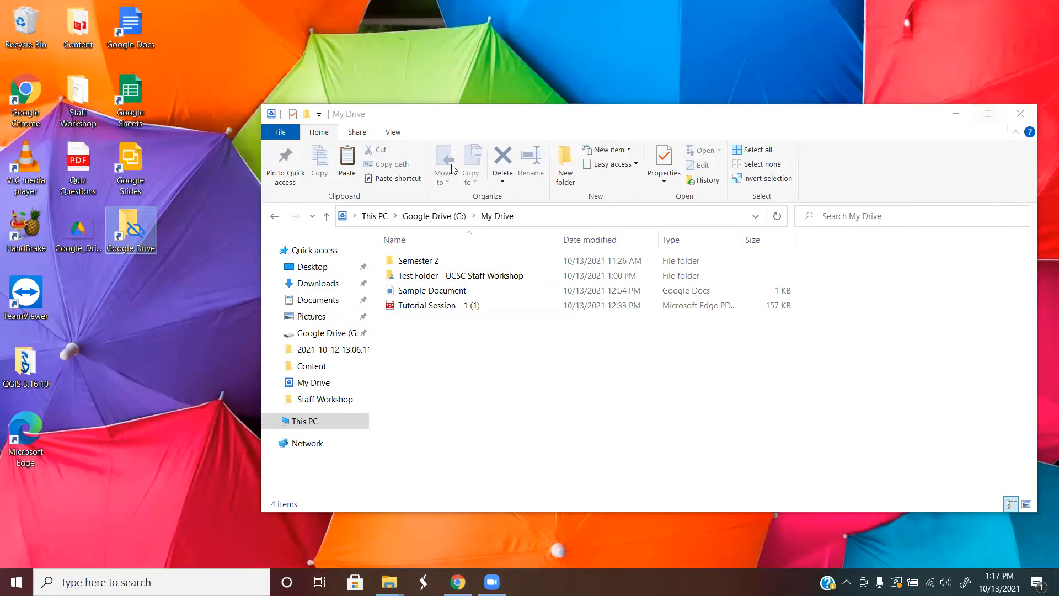
left_click(988, 114)
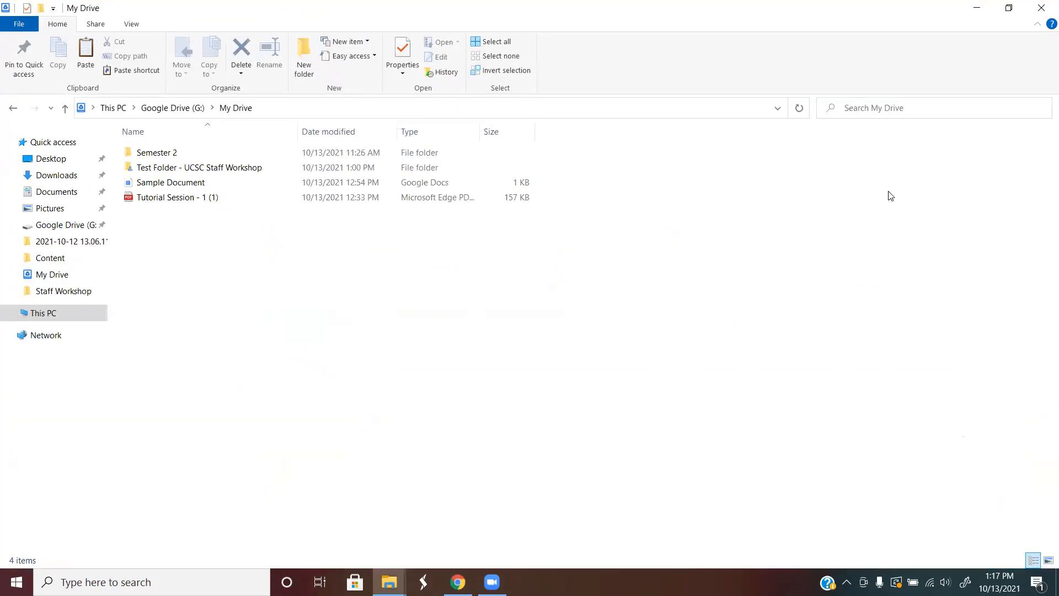
left_click(457, 582)
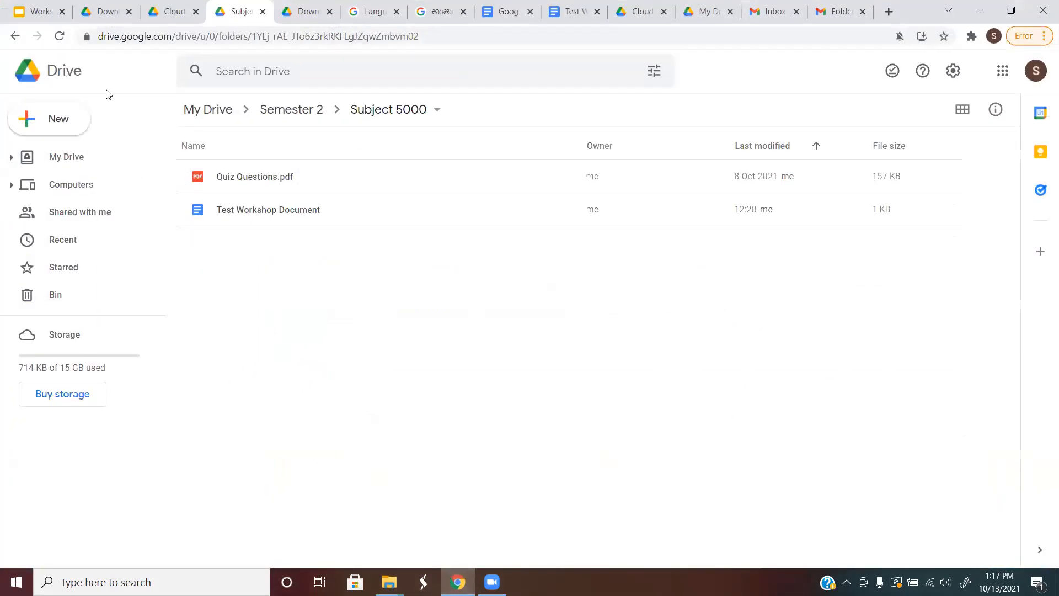
Switch to the Workshop on Google Drive presentation, review the Google Drive for Desktop slides 23 and 24, and show slide 25 on mobile devices.
left_click(18, 6)
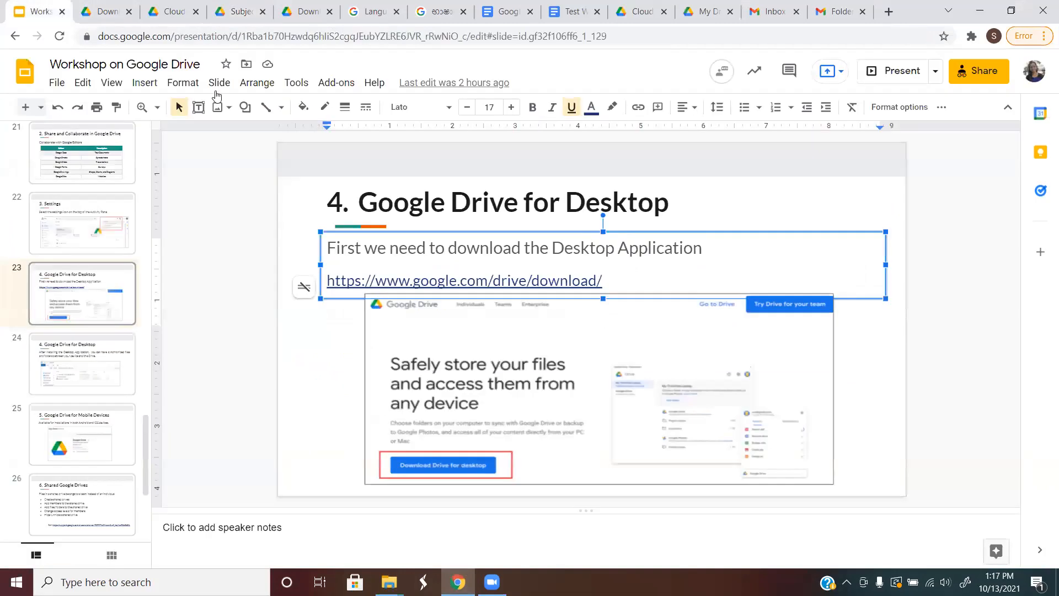
left_click(734, 188)
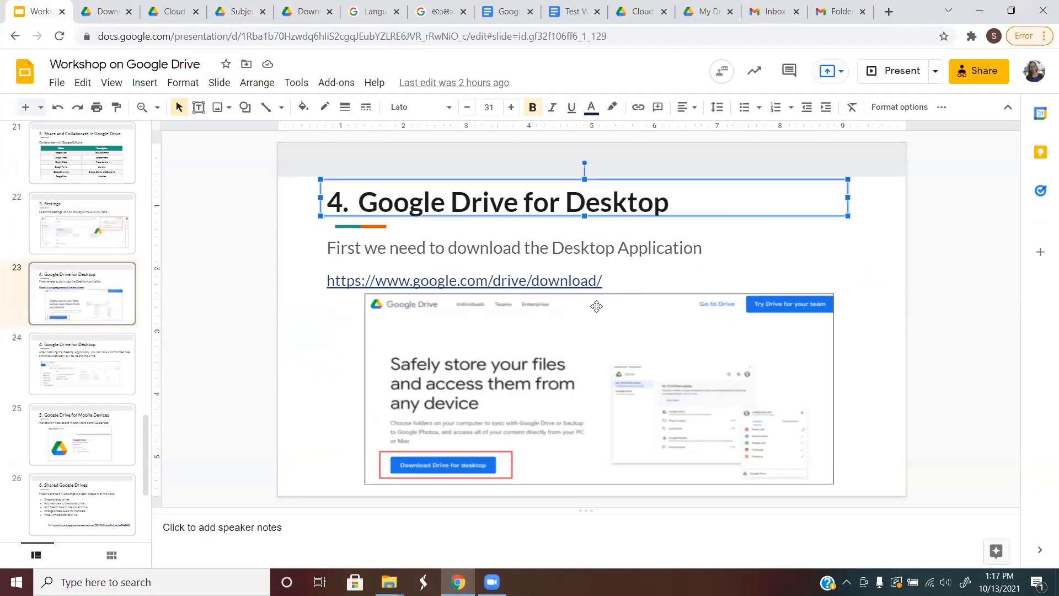
left_click(104, 364)
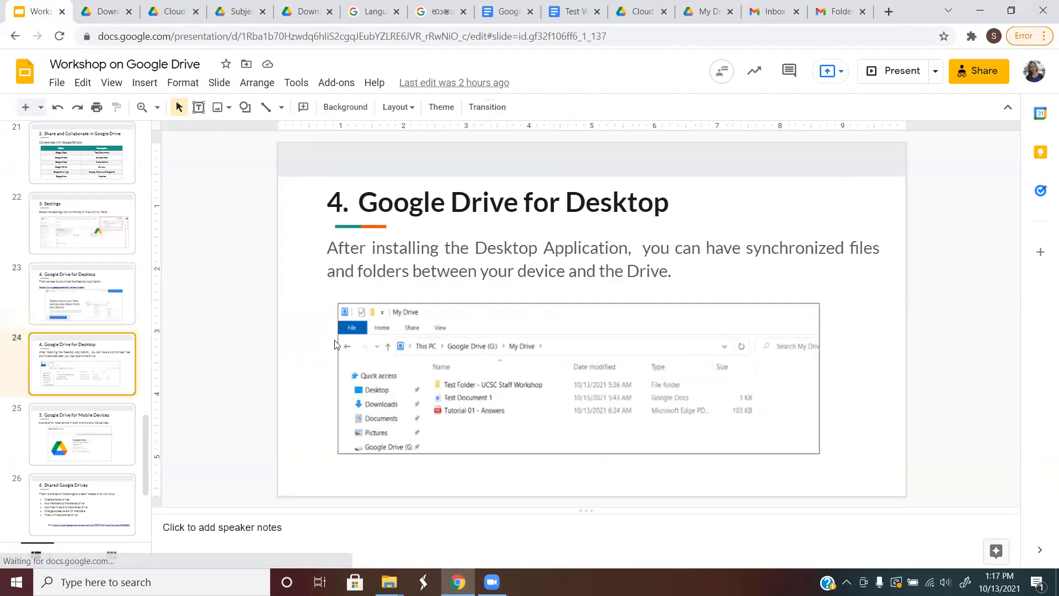
left_click(44, 321)
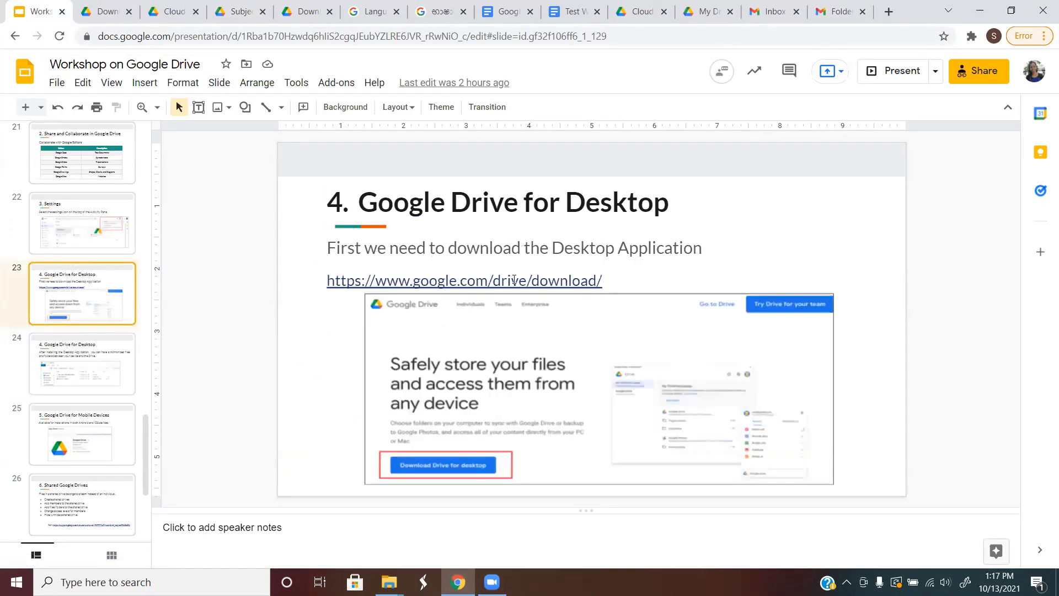
left_click(96, 376)
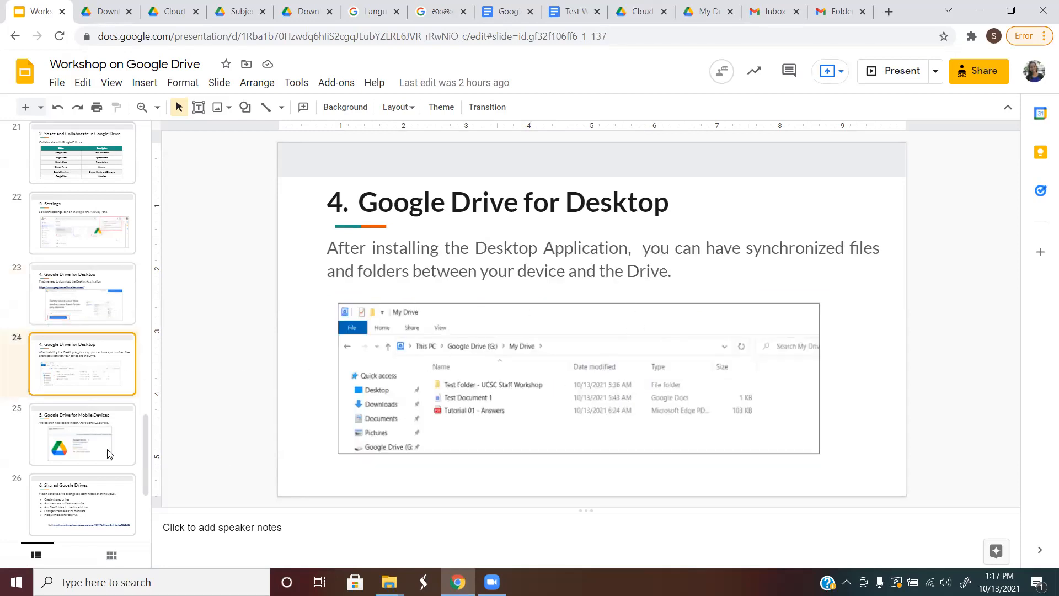
left_click(86, 436)
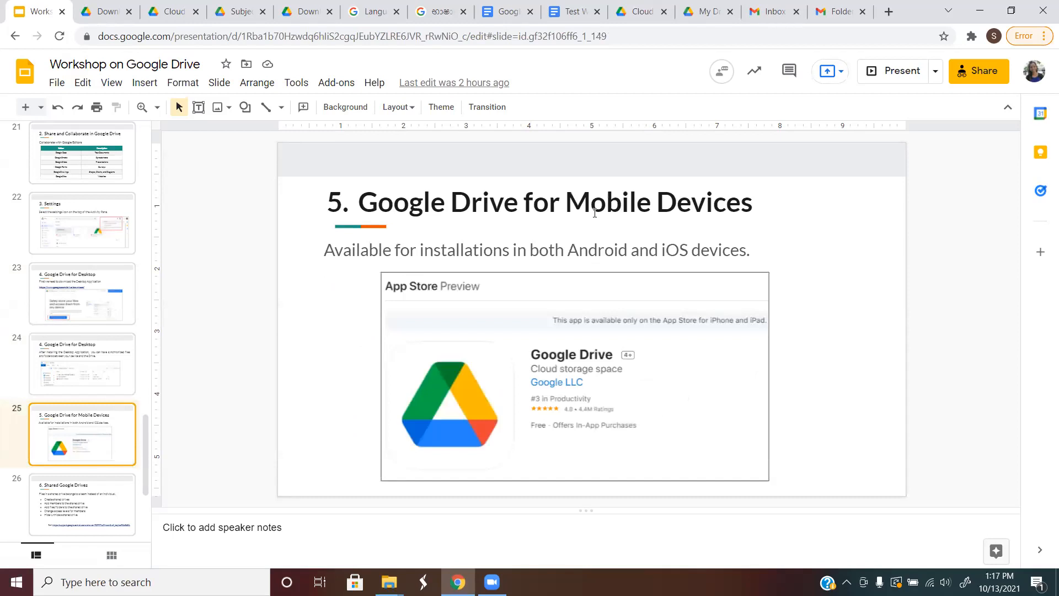